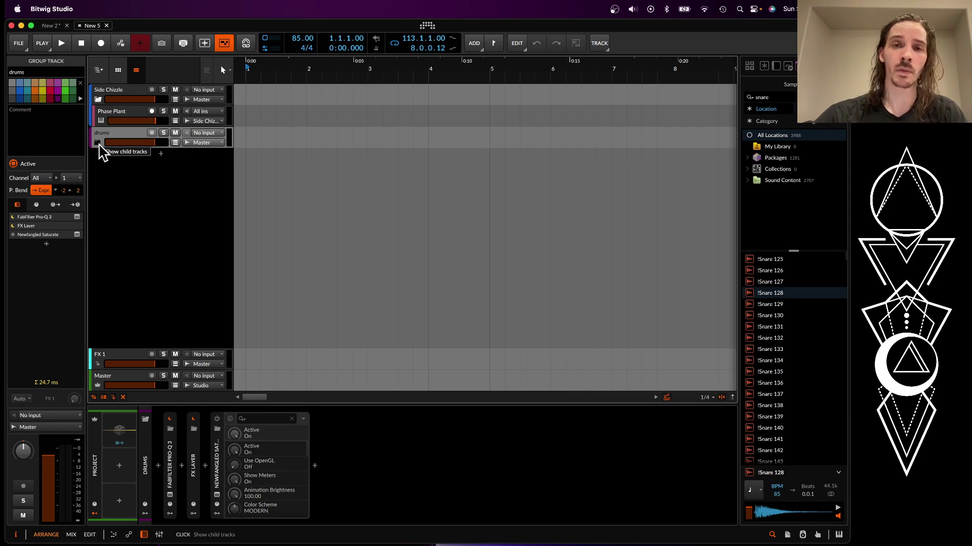
Insert the Dist TUBE-CULTURE distortion after the Newfangled saturator on the Master track and close its plug-in window
{"action": "left_click", "coordinate": [112, 114]}
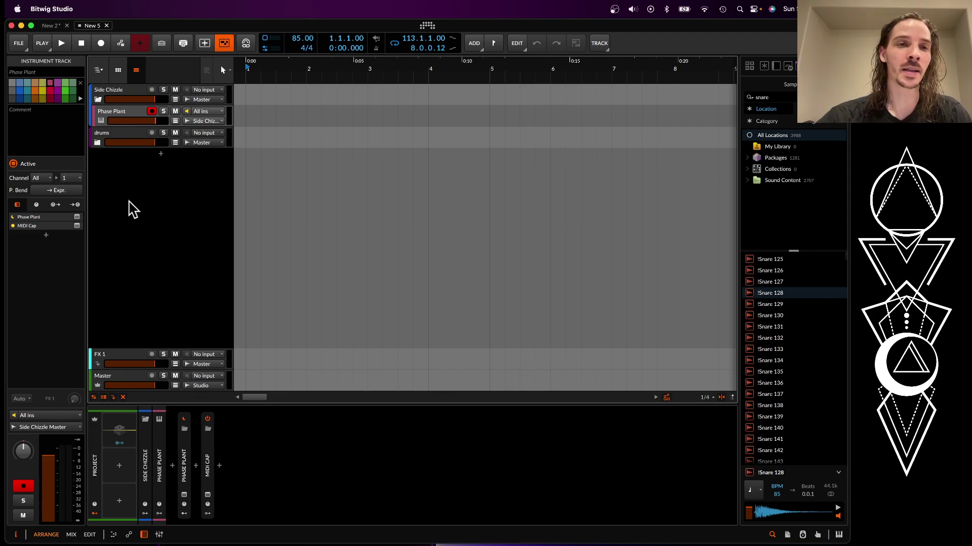
{"action": "left_click", "coordinate": [132, 386]}
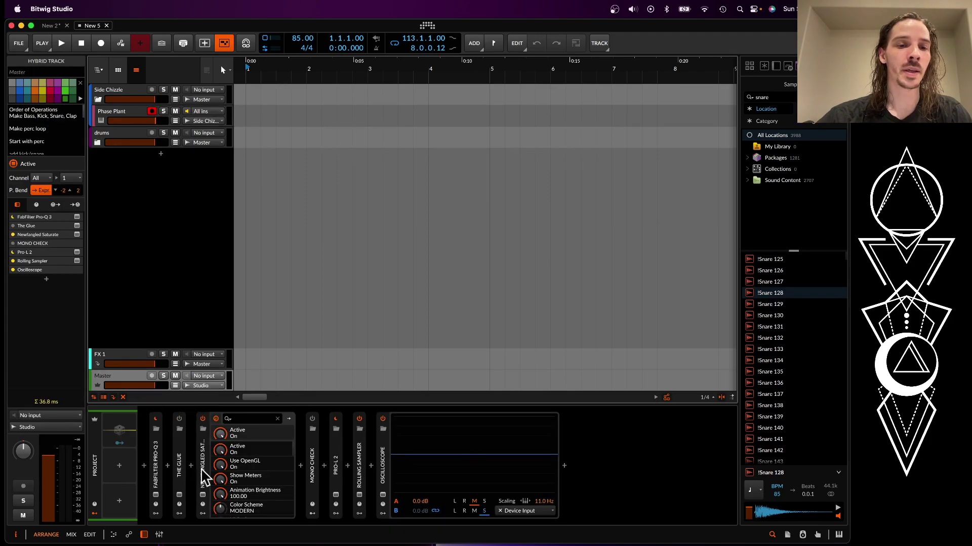
{"action": "left_click", "coordinate": [300, 466]}
{"action": "type", "text": "dist"}
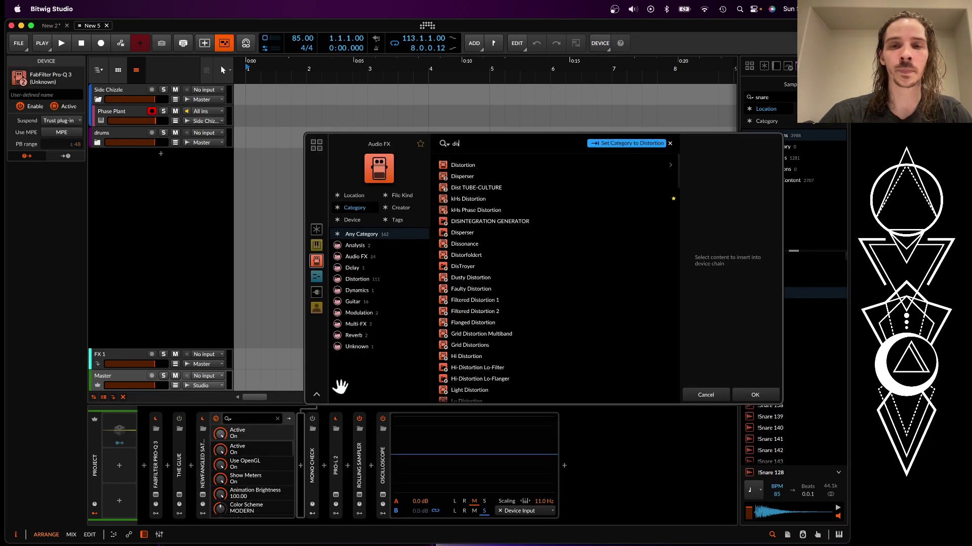
{"action": "left_click", "coordinate": [475, 176]}
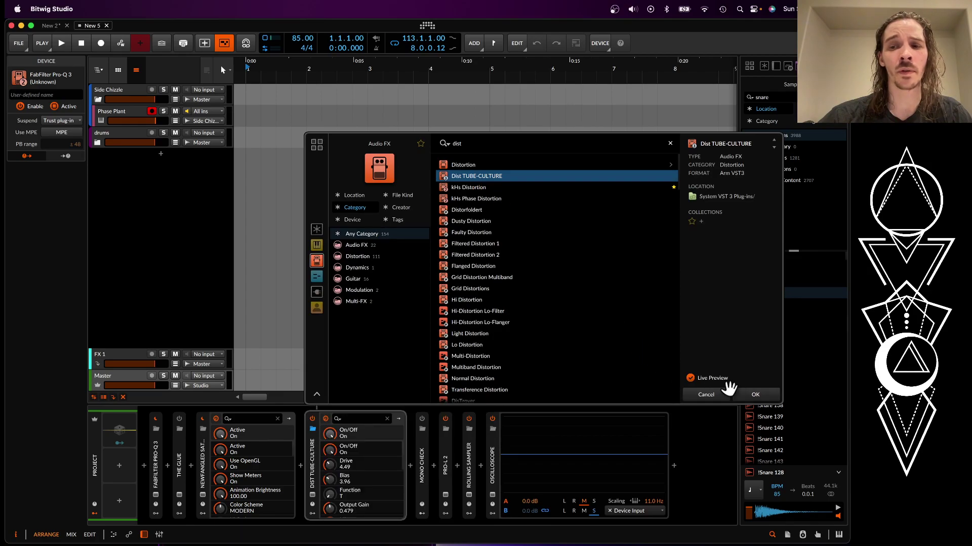
{"action": "left_click", "coordinate": [752, 396]}
{"action": "left_click_drag", "start_coordinate": [399, 173], "coordinate": [391, 126]}
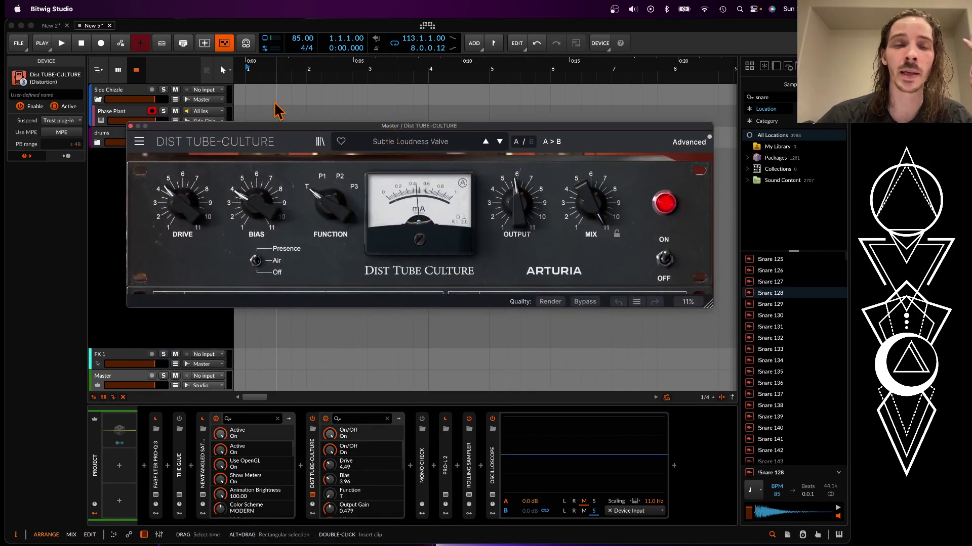
{"action": "left_click", "coordinate": [130, 126]}
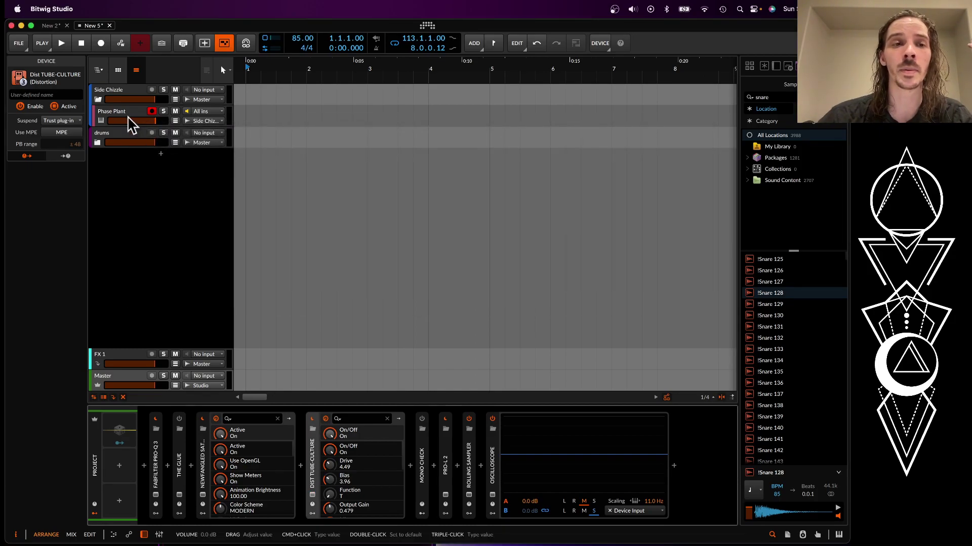
Open the Phase Plant synth on its track, shrink its window, and add a Wavetable generator
{"action": "left_click", "coordinate": [127, 118]}
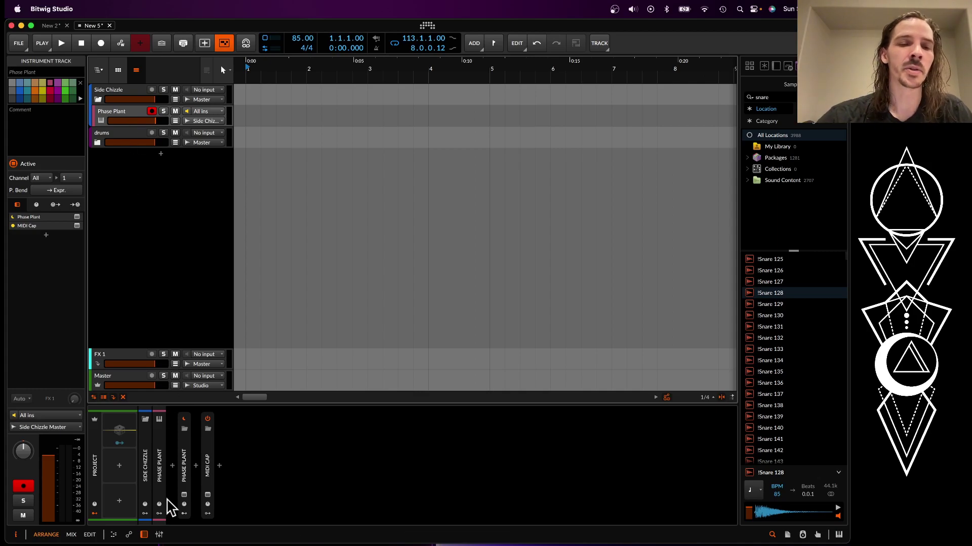
{"action": "left_click", "coordinate": [185, 495]}
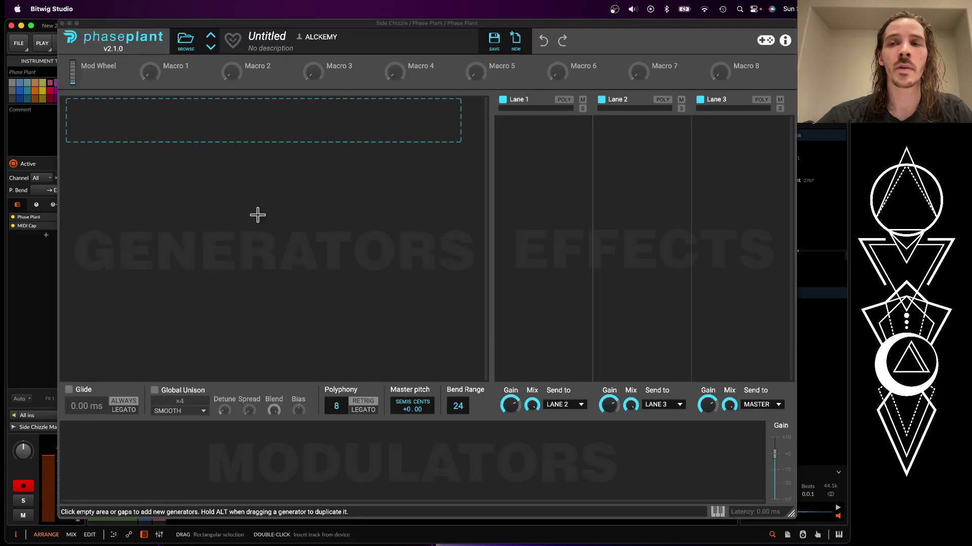
{"action": "left_click_drag", "start_coordinate": [404, 24], "coordinate": [357, 25]}
{"action": "left_click_drag", "start_coordinate": [738, 524], "coordinate": [638, 528]}
{"action": "left_click", "coordinate": [108, 103]}
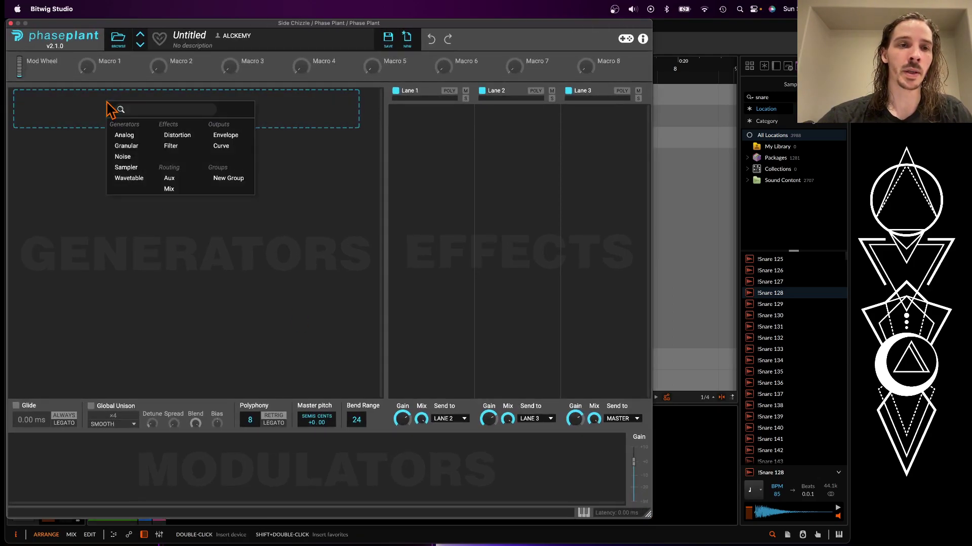
{"action": "left_click", "coordinate": [129, 178]}
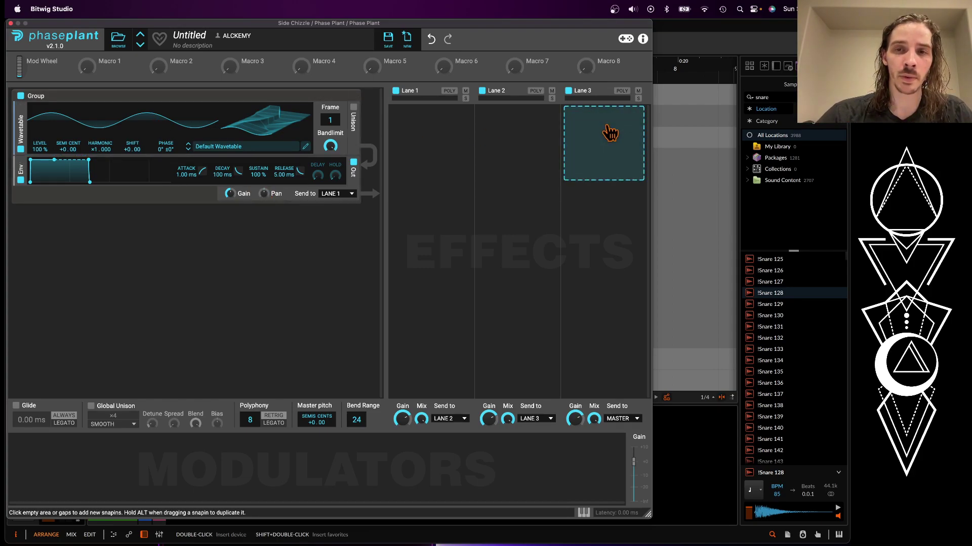
Add a Limiter effect to Lane 3 and raise its In Gain
{"action": "left_click", "coordinate": [610, 132]}
{"action": "left_click", "coordinate": [475, 235]}
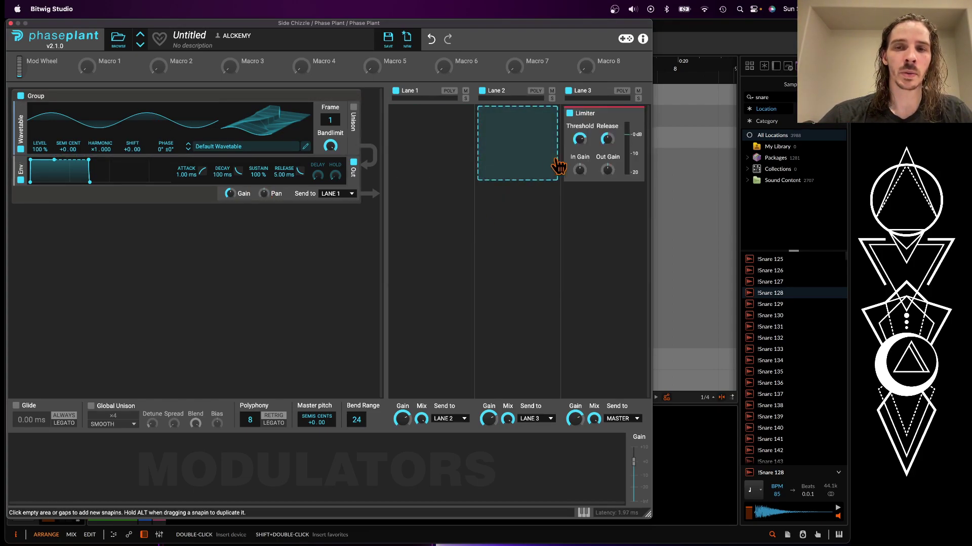
{"action": "left_click_drag", "start_coordinate": [580, 169], "coordinate": [580, 154]}
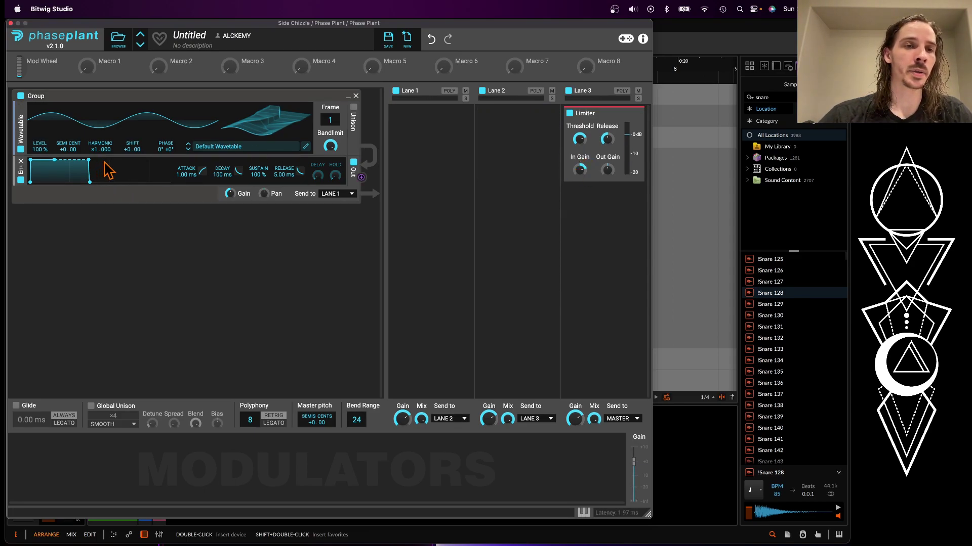
Add a second Wavetable at frame 34 modulating the first oscillator's phase, and set the first oscillator's frame to 228
{"action": "left_click", "coordinate": [100, 210]}
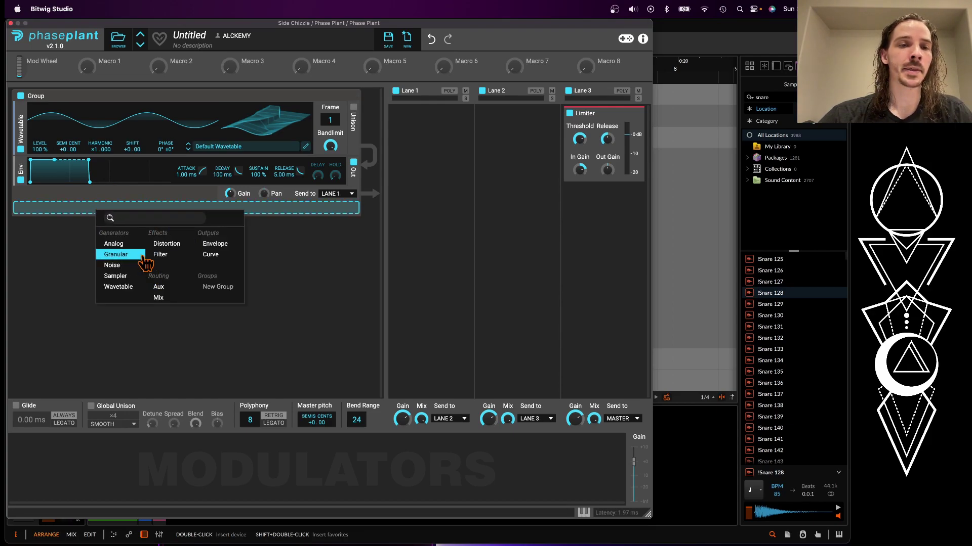
{"action": "left_click", "coordinate": [121, 286]}
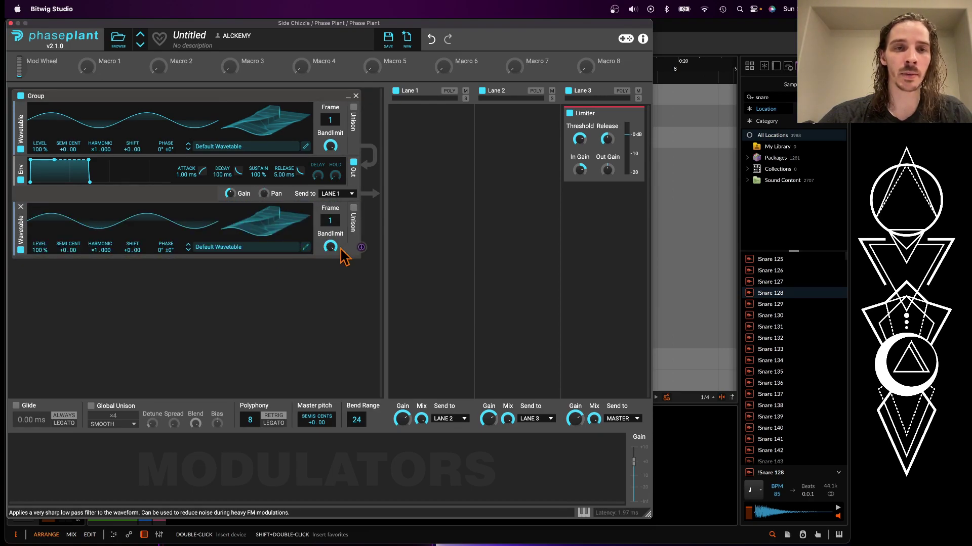
{"action": "left_click_drag", "start_coordinate": [360, 247], "coordinate": [166, 156]}
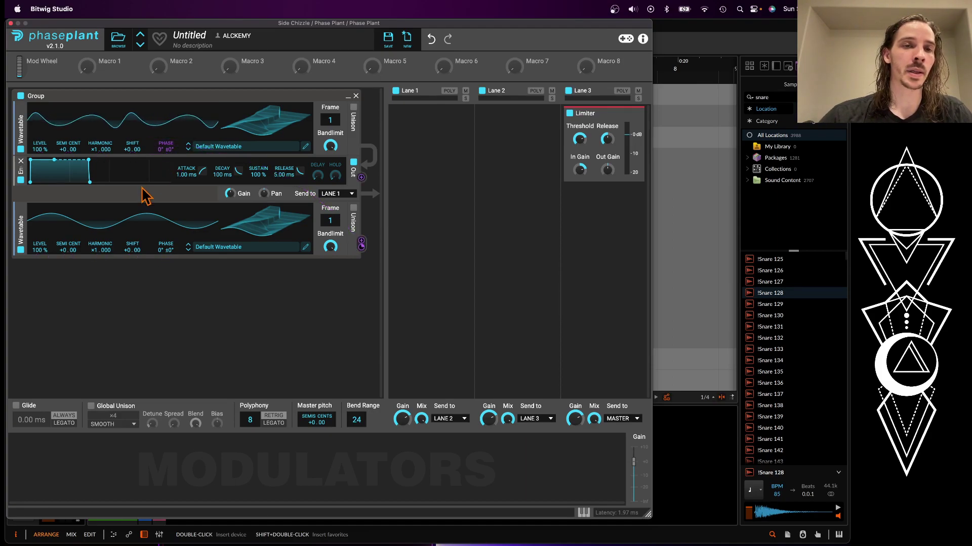
{"action": "mouse_move", "coordinate": [334, 225]}
{"action": "left_mouse_down"}
{"action": "mouse_move", "coordinate": [333, 137]}
{"action": "mouse_move", "coordinate": [334, 211]}
{"action": "left_mouse_up"}
{"action": "left_click_drag", "start_coordinate": [335, 121], "coordinate": [335, 32]}
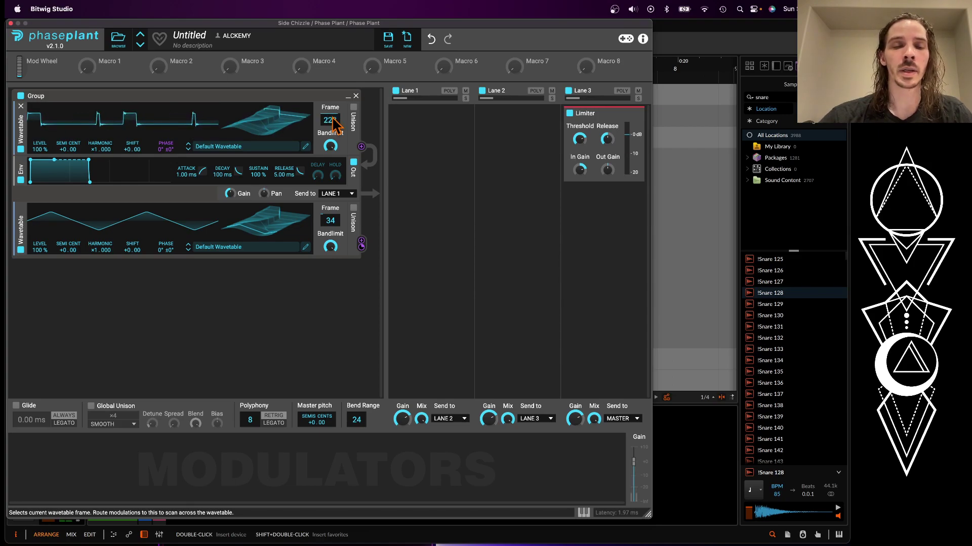
Add an Envelope modulator with 1.50 ms attack, 173 ms decay and 0% sustain, and route it to the phase modulation amount
{"action": "left_click", "coordinate": [65, 443]}
{"action": "left_click", "coordinate": [84, 424]}
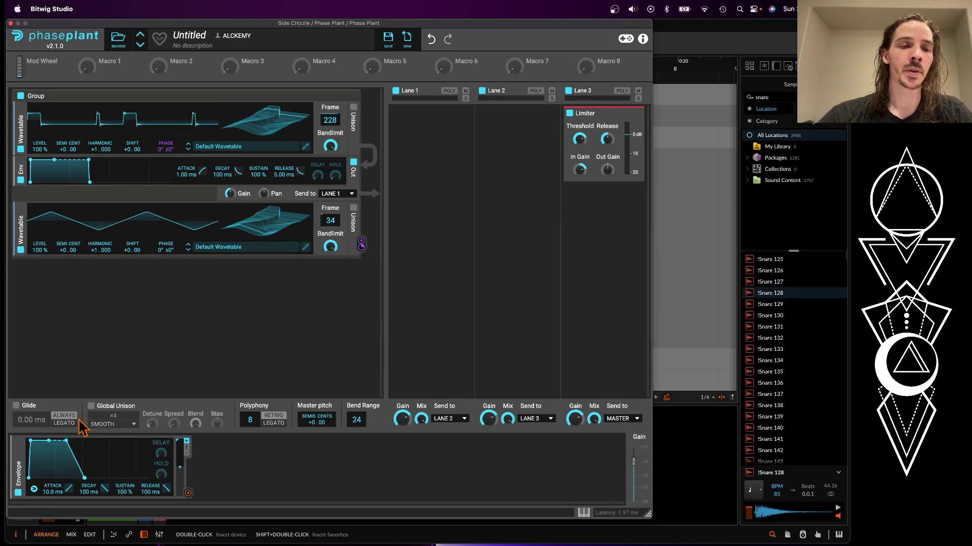
{"action": "left_click_drag", "start_coordinate": [31, 441], "coordinate": [56, 478]}
{"action": "left_click_drag", "start_coordinate": [44, 444], "coordinate": [43, 462]}
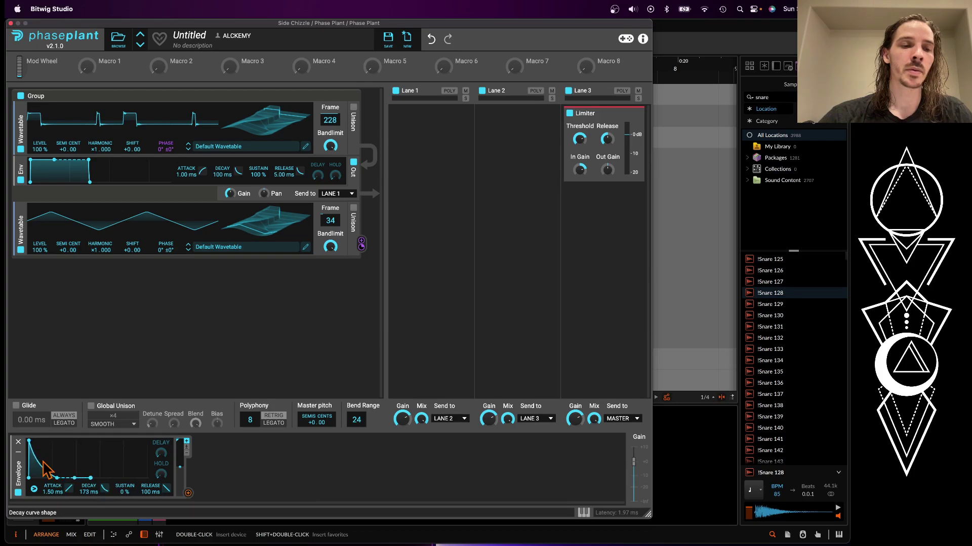
{"action": "left_click_drag", "start_coordinate": [187, 494], "coordinate": [168, 159]}
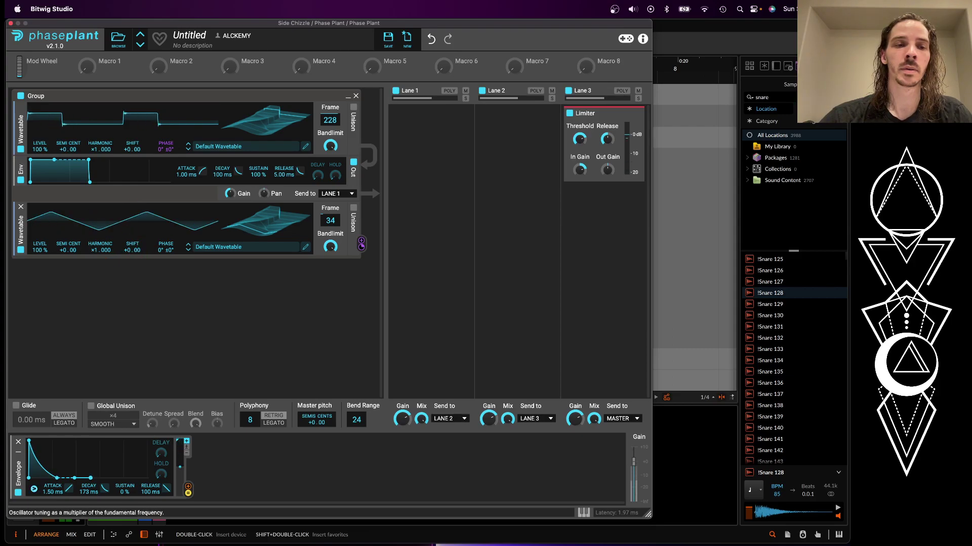
Set the second oscillator's harmonic to ×2.000, the first oscillator's frame to 1, and the envelope decay to 303 ms
{"action": "scroll", "coordinate": [99, 259], "scroll_direction": "up", "scroll_amount": 1}
{"action": "mouse_move", "coordinate": [57, 479]}
{"action": "left_mouse_down"}
{"action": "mouse_move", "coordinate": [40, 477]}
{"action": "mouse_move", "coordinate": [59, 478]}
{"action": "left_mouse_up"}
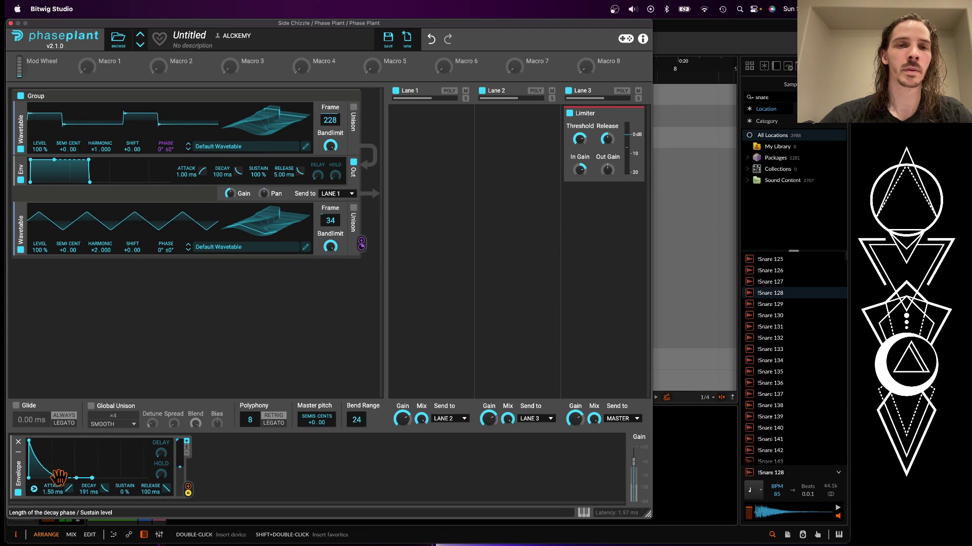
{"action": "left_click_drag", "start_coordinate": [330, 120], "coordinate": [330, 202]}
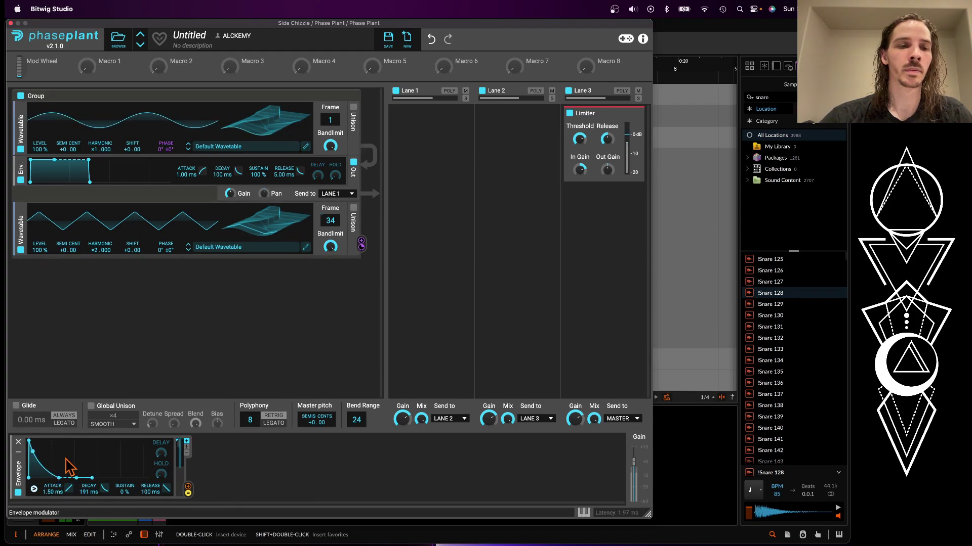
{"action": "mouse_move", "coordinate": [59, 477]}
{"action": "left_mouse_down"}
{"action": "mouse_move", "coordinate": [43, 477]}
{"action": "mouse_move", "coordinate": [69, 478]}
{"action": "left_mouse_up"}
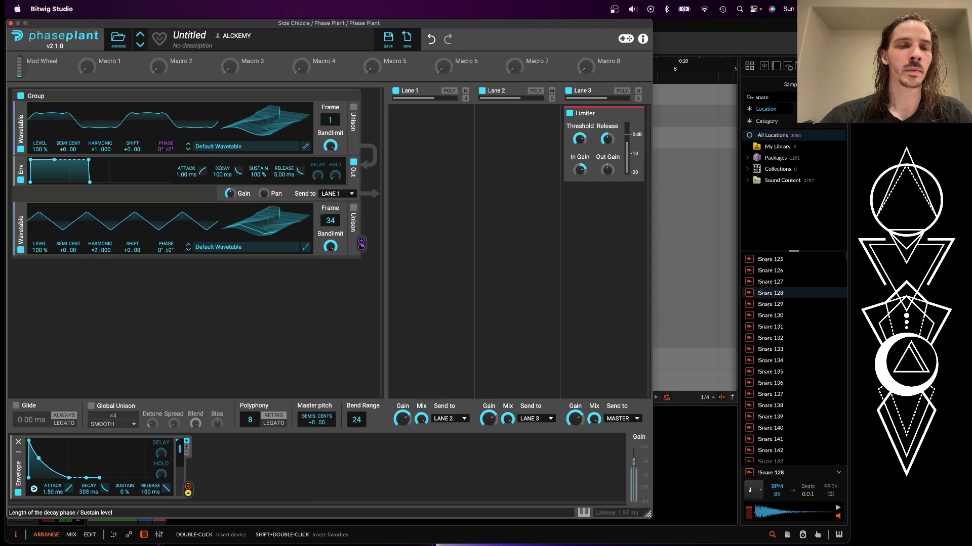
Add a third Wavetable modulating the first oscillator's level, and duplicate the envelope to control that modulation's amount
{"action": "left_click", "coordinate": [51, 273]}
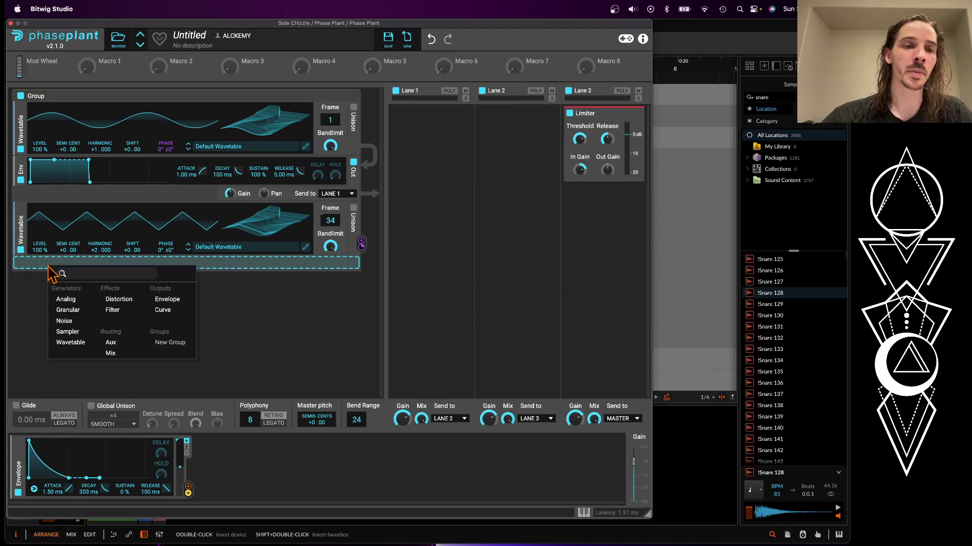
{"action": "left_click", "coordinate": [68, 342]}
{"action": "left_click_drag", "start_coordinate": [361, 302], "coordinate": [41, 153]}
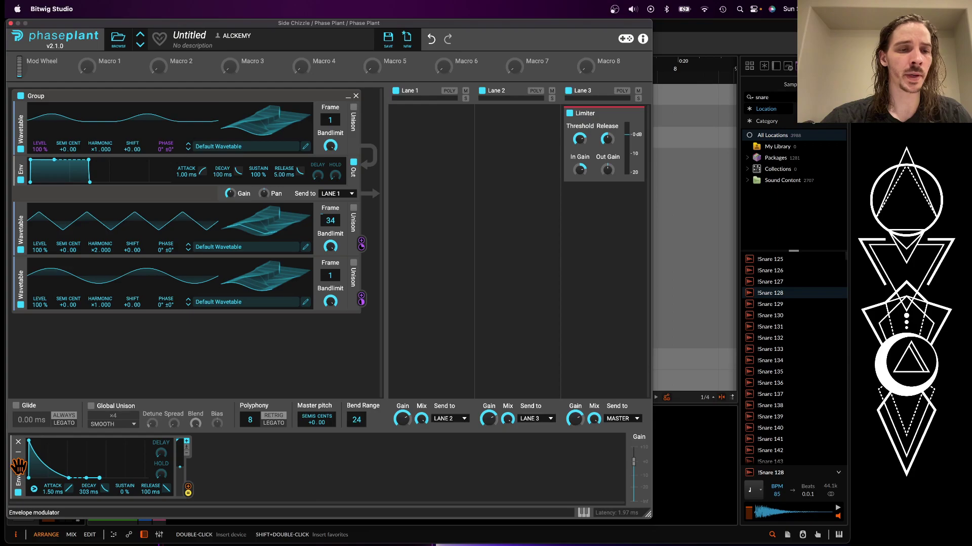
{"action": "key", "text": "super+d"}
{"action": "left_click_drag", "start_coordinate": [188, 493], "coordinate": [40, 169]}
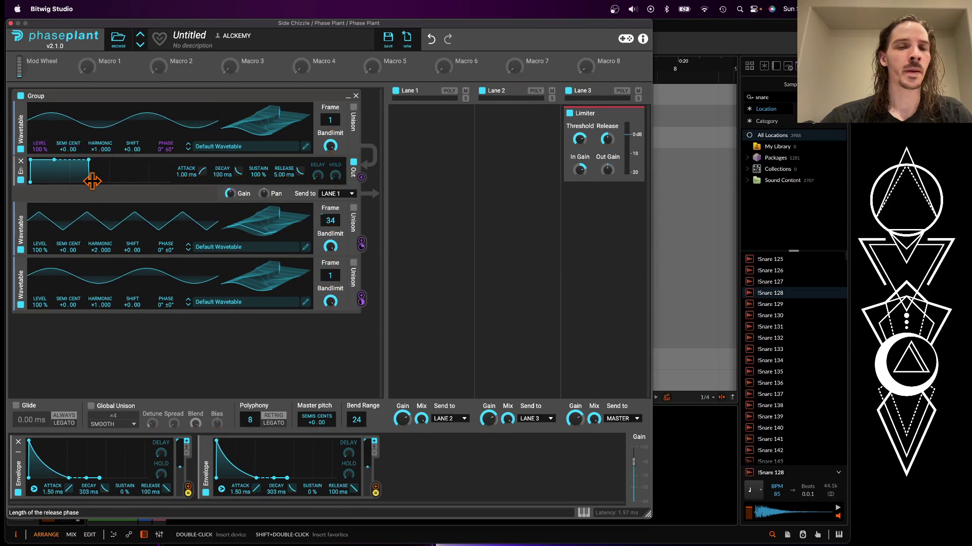
Tune the third oscillator to +19 semitones and shorten the envelope decays to 73.1 ms and 86.6 ms
{"action": "left_click_drag", "start_coordinate": [66, 306], "coordinate": [65, 272]}
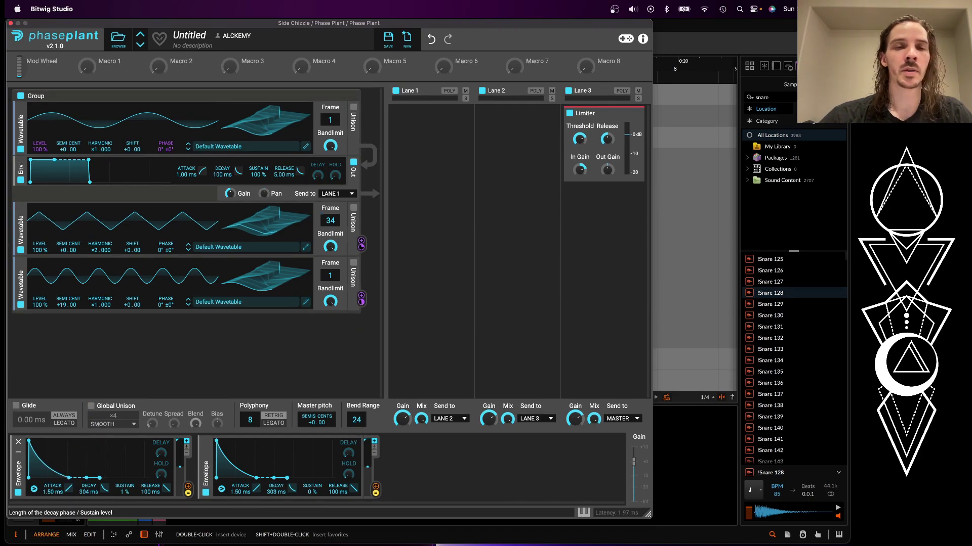
{"action": "left_click_drag", "start_coordinate": [68, 478], "coordinate": [43, 476]}
{"action": "left_click_drag", "start_coordinate": [256, 478], "coordinate": [235, 481]}
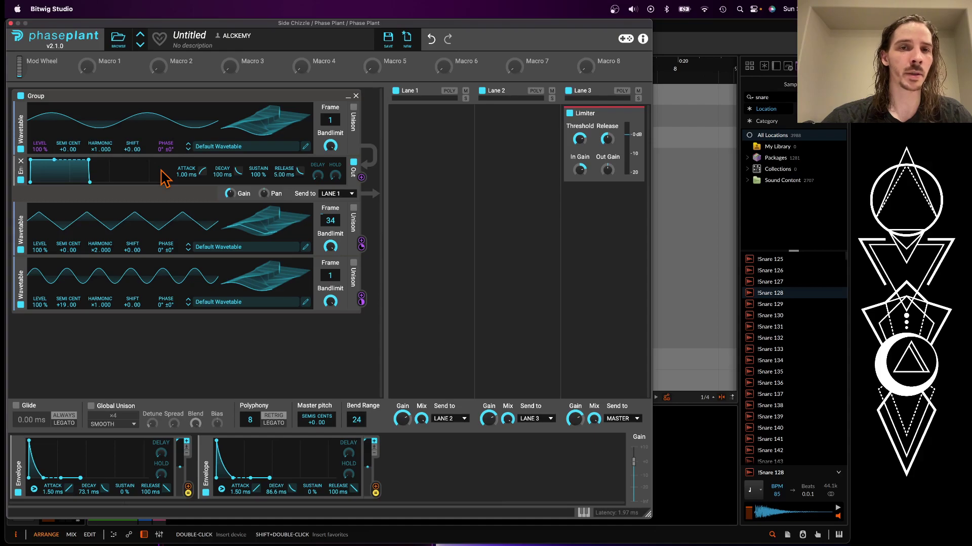
Enable ×4 Smooth unison on the first oscillator and adjust its detune
{"action": "left_click", "coordinate": [353, 107]}
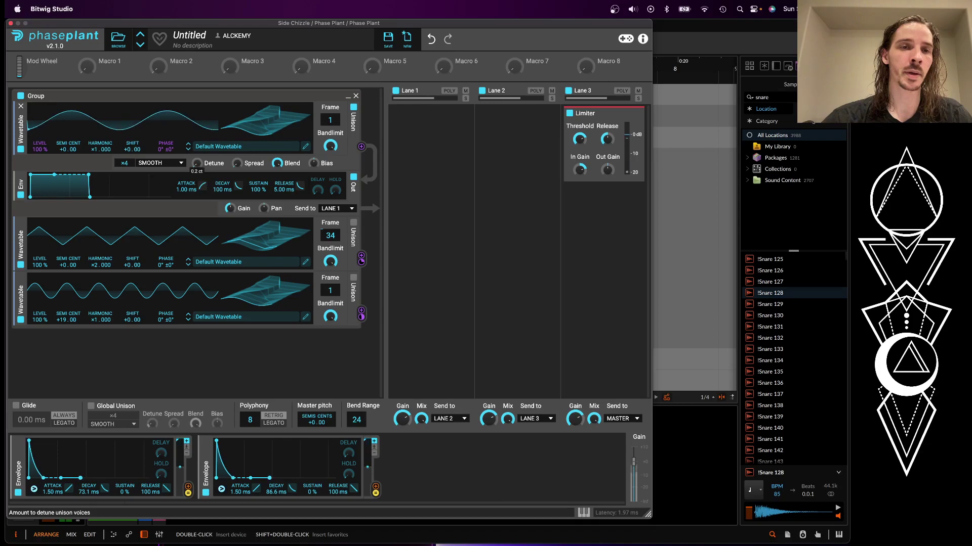
{"action": "left_click_drag", "start_coordinate": [196, 163], "coordinate": [236, 181]}
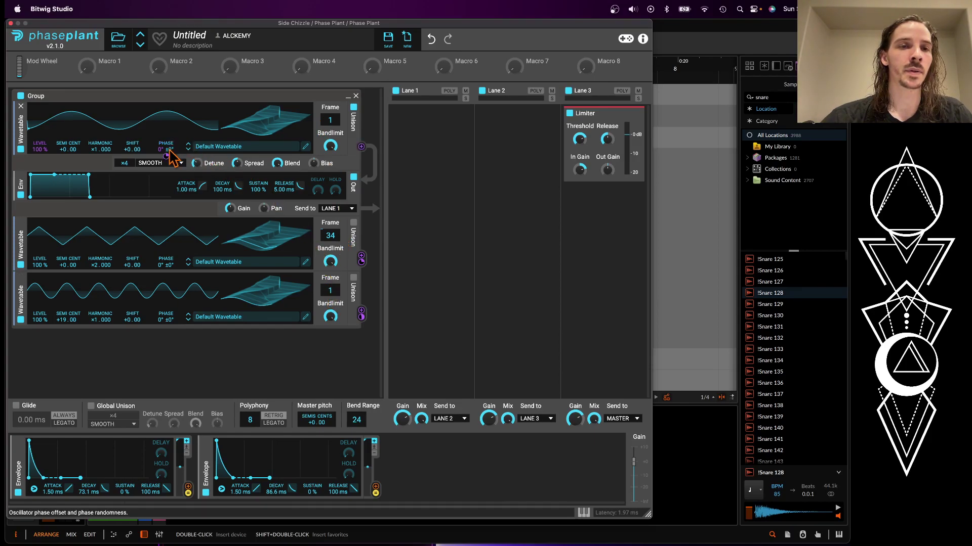
{"action": "mouse_move", "coordinate": [40, 159]}
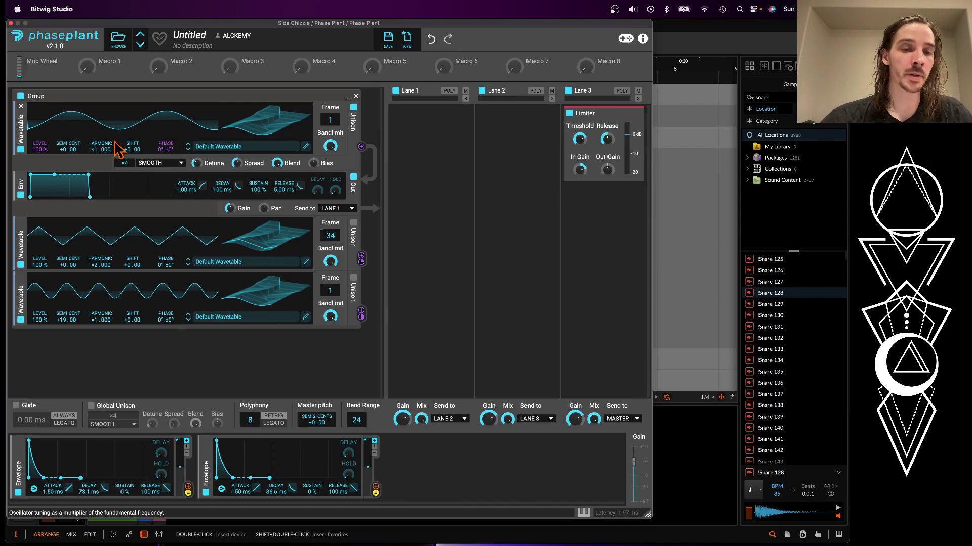
Create three Random modulators after the envelopes by adding one and duplicating it, each with a rate of 0.000 Hz
{"action": "left_click", "coordinate": [408, 460]}
{"action": "left_click", "coordinate": [418, 463]}
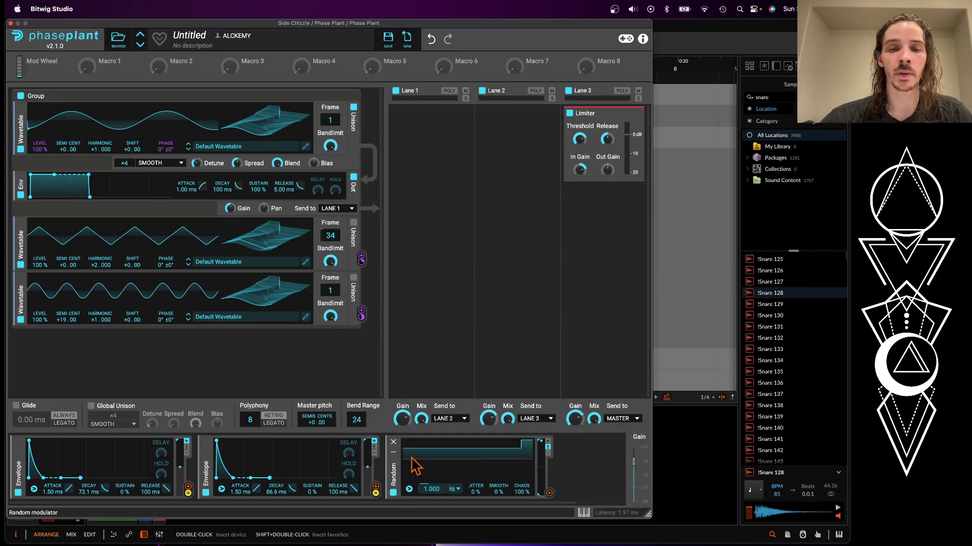
{"action": "key", "text": "super+d"}
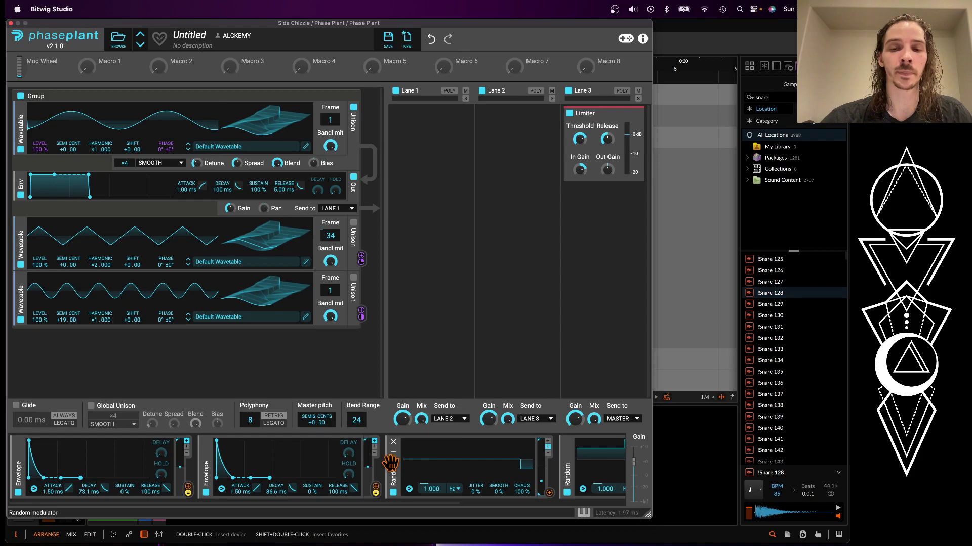
{"action": "scroll", "coordinate": [425, 495], "scroll_direction": "right", "scroll_amount": 5}
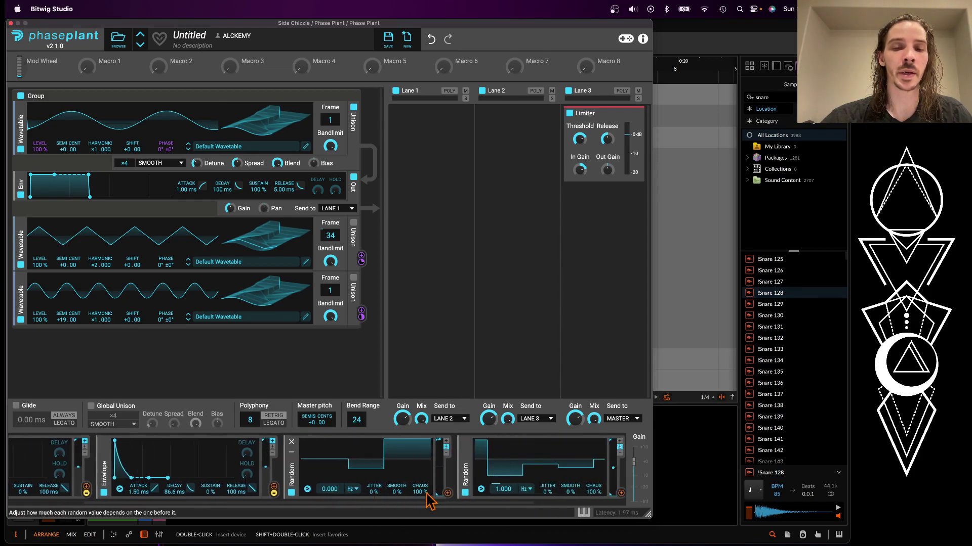
{"action": "left_click_drag", "start_coordinate": [450, 494], "coordinate": [450, 531]}
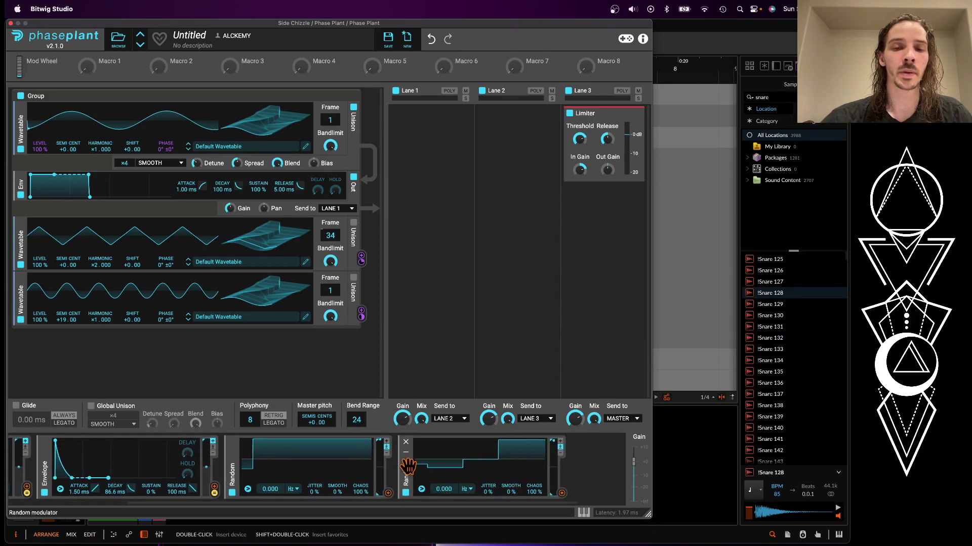
{"action": "key", "text": "super+d"}
{"action": "scroll", "coordinate": [408, 466], "scroll_direction": "right", "scroll_amount": 5}
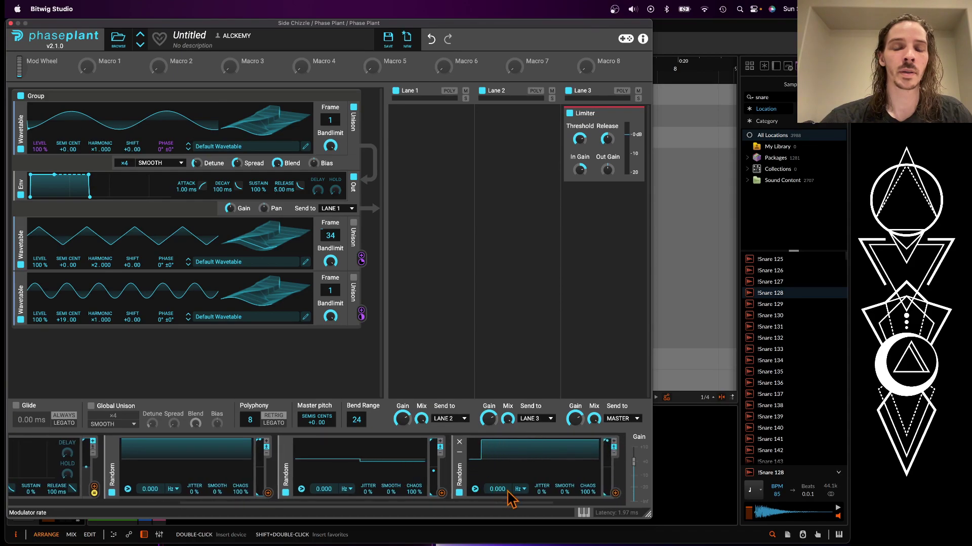
Lower the trigger thresholds of all three Random modulators, the first to -0.62 and the second to -0.52
{"action": "left_click", "coordinate": [127, 489]}
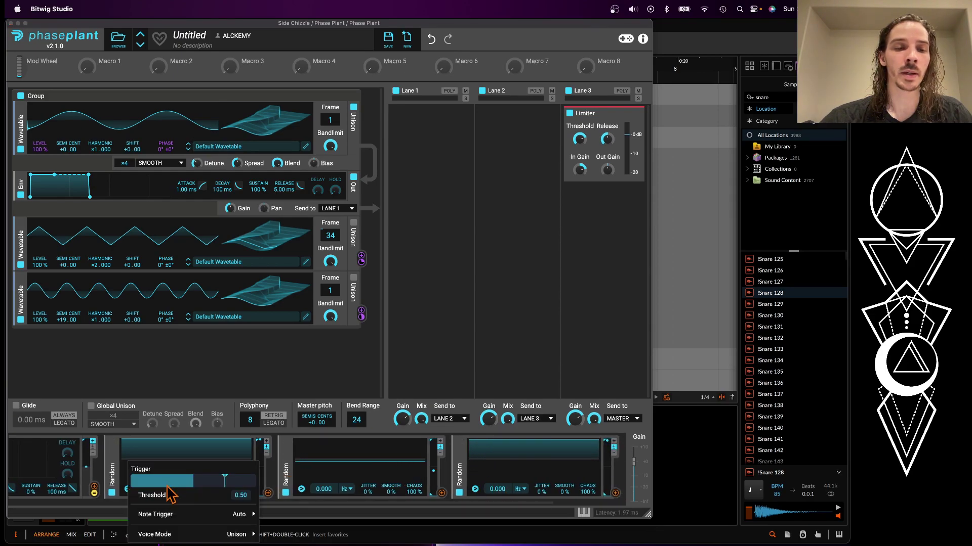
{"action": "left_click_drag", "start_coordinate": [224, 475], "coordinate": [140, 475]}
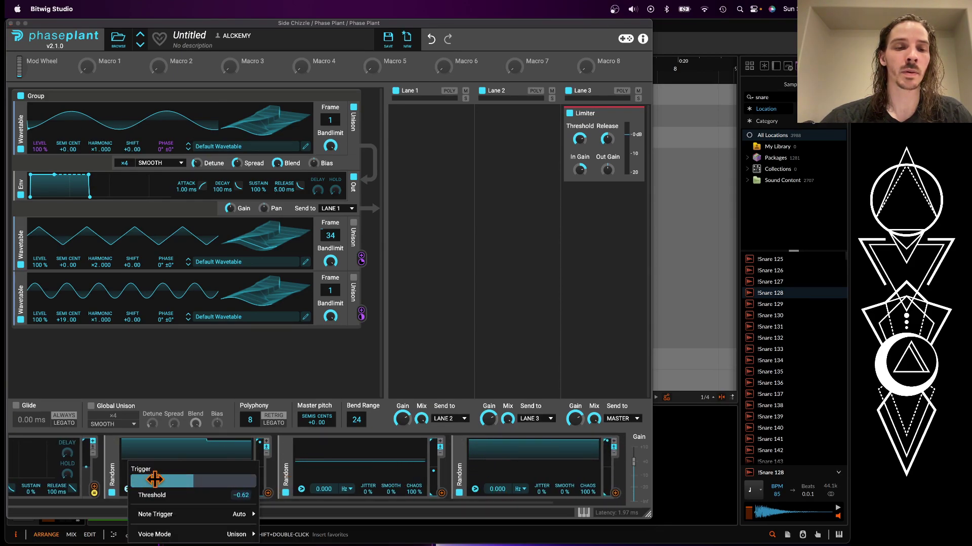
{"action": "left_click", "coordinate": [297, 492]}
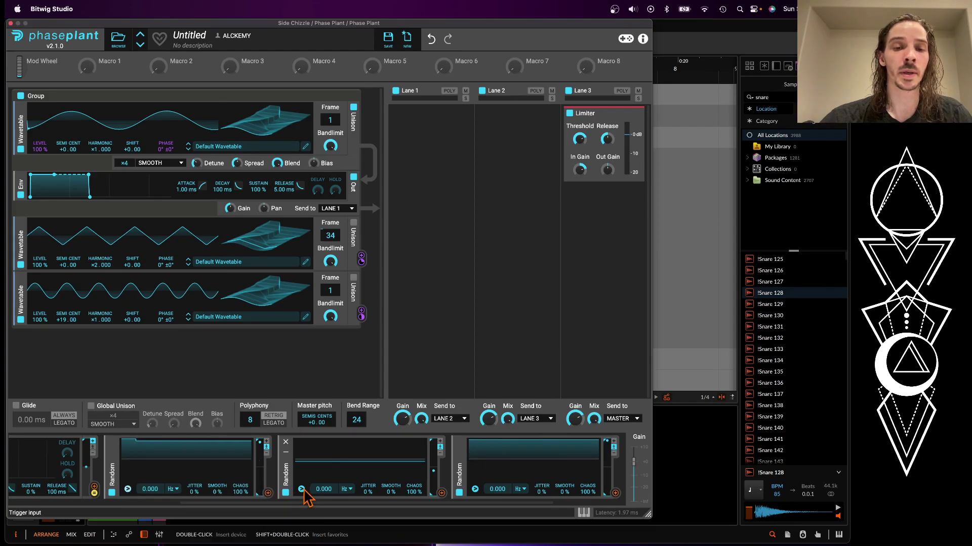
{"action": "left_click", "coordinate": [302, 489]}
{"action": "left_click_drag", "start_coordinate": [402, 477], "coordinate": [339, 489]}
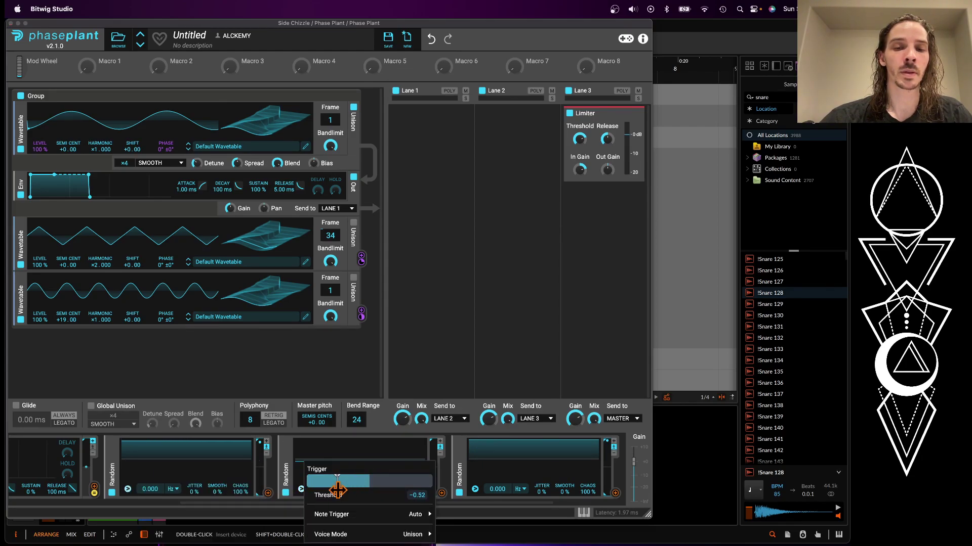
{"action": "left_click", "coordinate": [471, 481]}
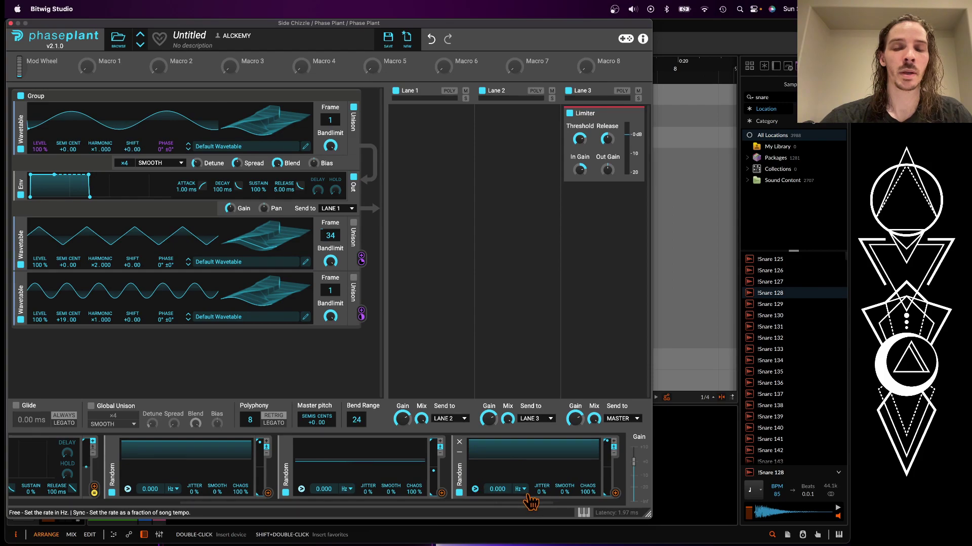
{"action": "left_click", "coordinate": [474, 490]}
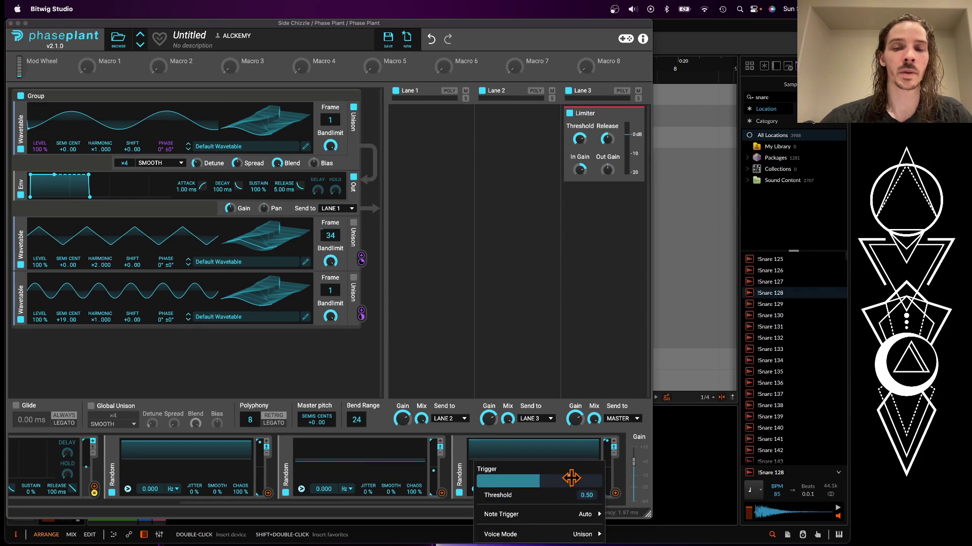
{"action": "left_click_drag", "start_coordinate": [541, 478], "coordinate": [527, 478]}
{"action": "left_click", "coordinate": [426, 457]}
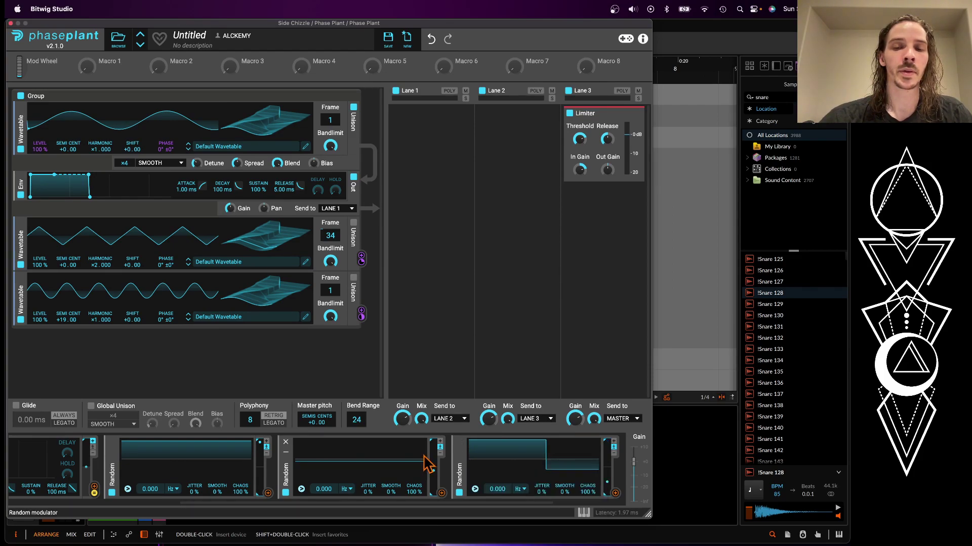
Route the second Random modulator to the first envelope's decay time
{"action": "scroll", "coordinate": [424, 456], "scroll_direction": "left", "scroll_amount": 1}
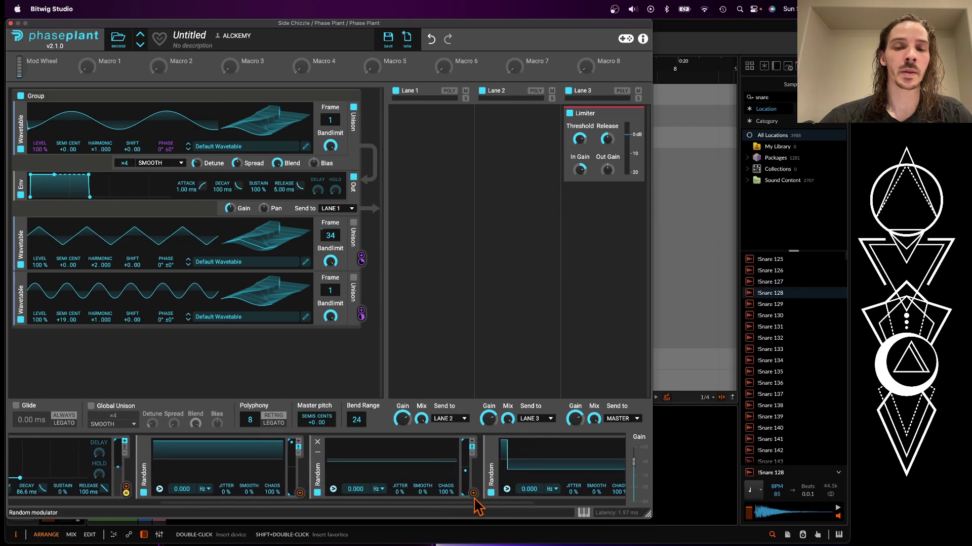
{"action": "left_click", "coordinate": [473, 493]}
{"action": "scroll", "coordinate": [251, 464], "scroll_direction": "left", "scroll_amount": 5}
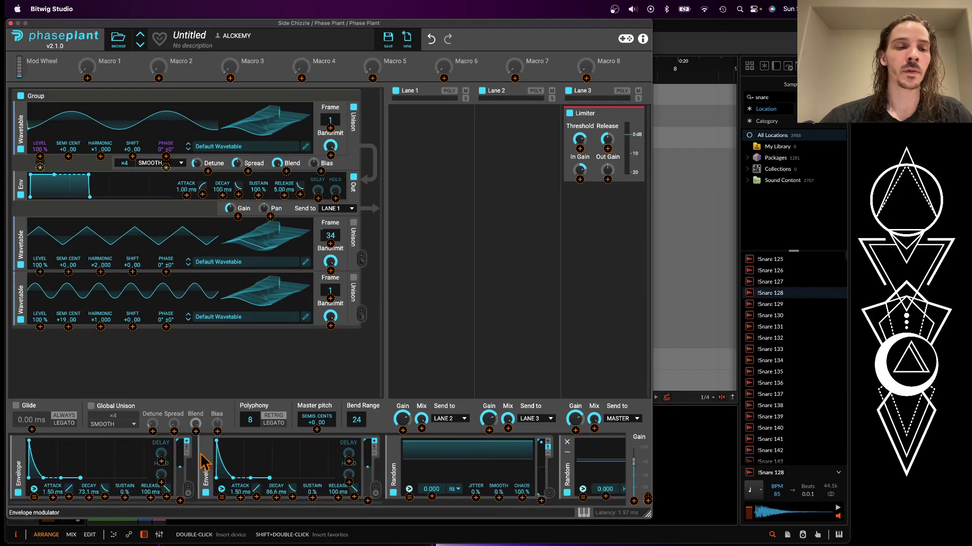
{"action": "left_click", "coordinate": [88, 498]}
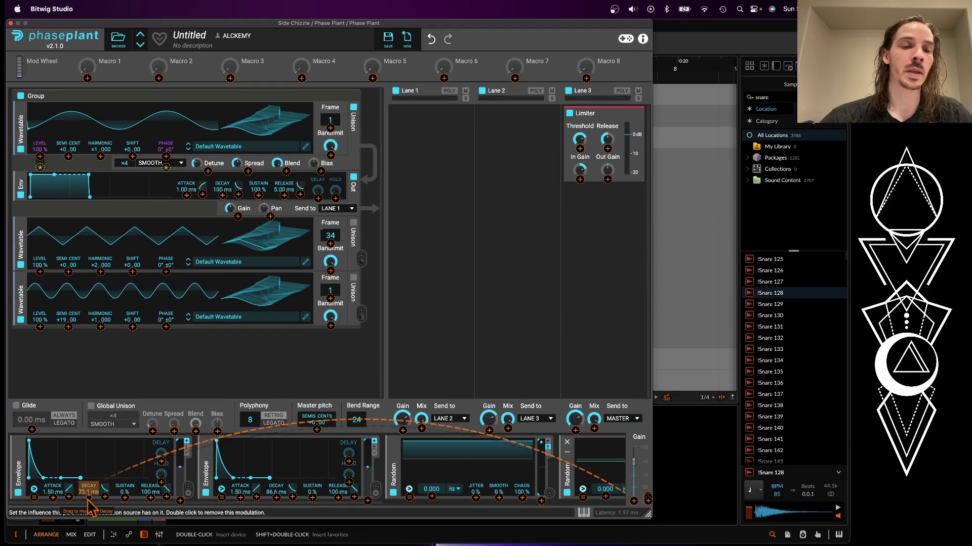
{"action": "left_click_drag", "start_coordinate": [88, 499], "coordinate": [88, 498]}
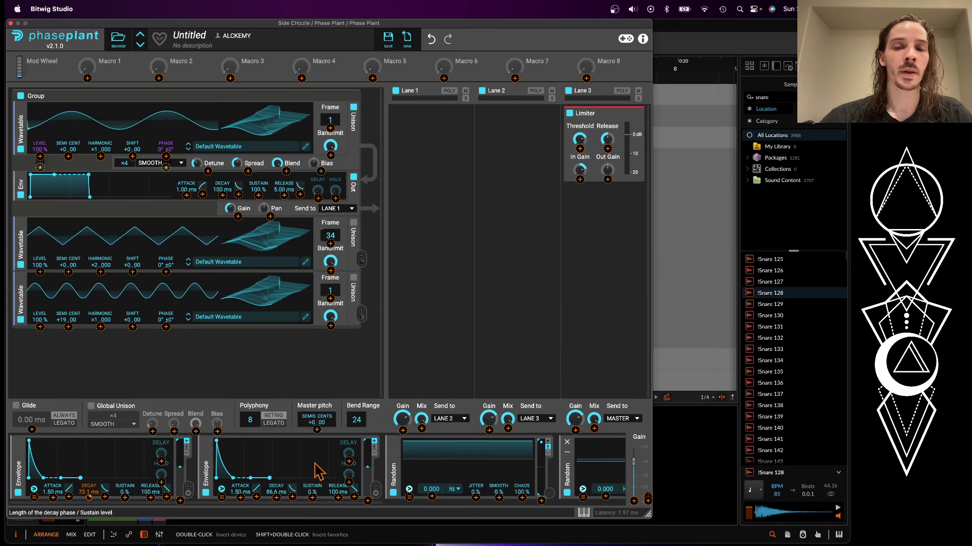
Route the first Random modulator to the second envelope's decay with an amount of +28.6%
{"action": "scroll", "coordinate": [354, 473], "scroll_direction": "right", "scroll_amount": 3}
{"action": "left_click", "coordinate": [421, 494]}
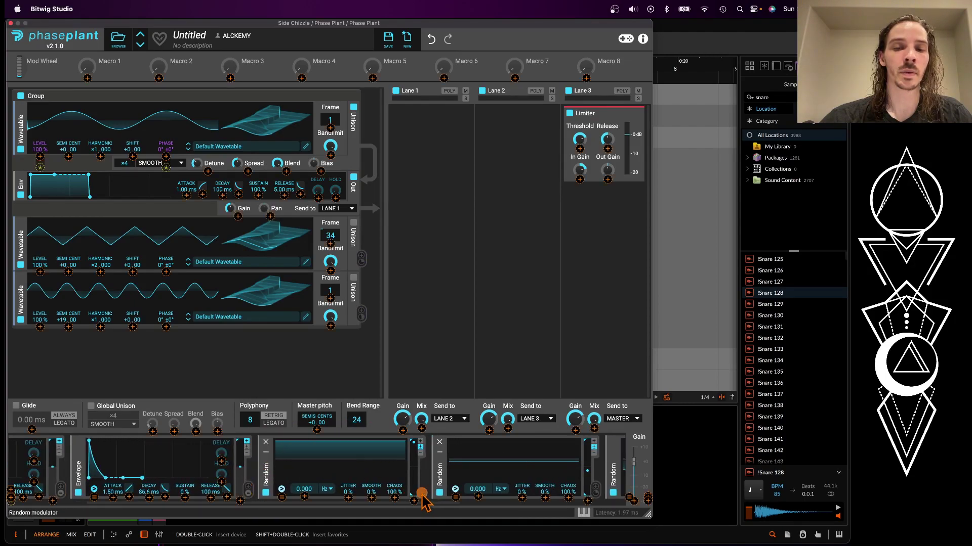
{"action": "scroll", "coordinate": [357, 498], "scroll_direction": "left", "scroll_amount": 3}
{"action": "left_click", "coordinate": [276, 498]}
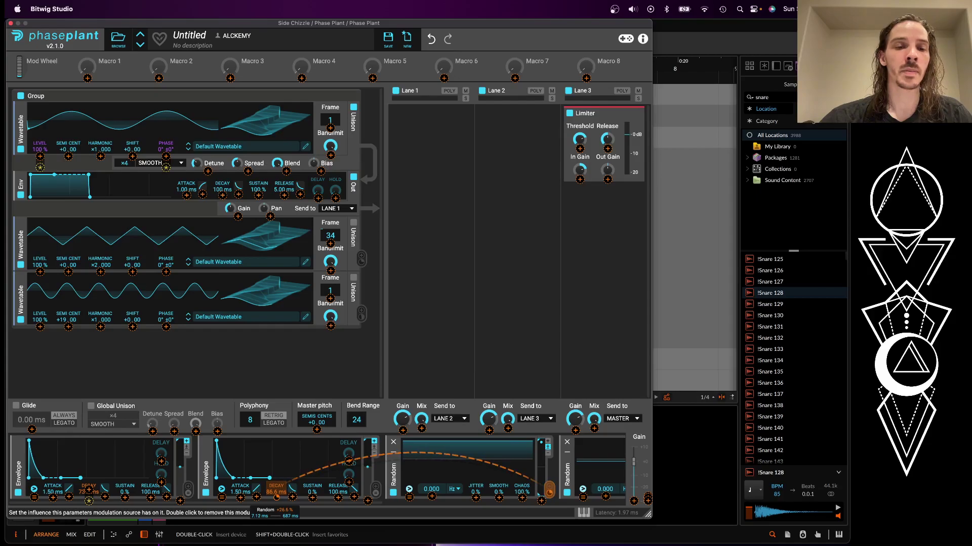
{"action": "left_click", "coordinate": [60, 416]}
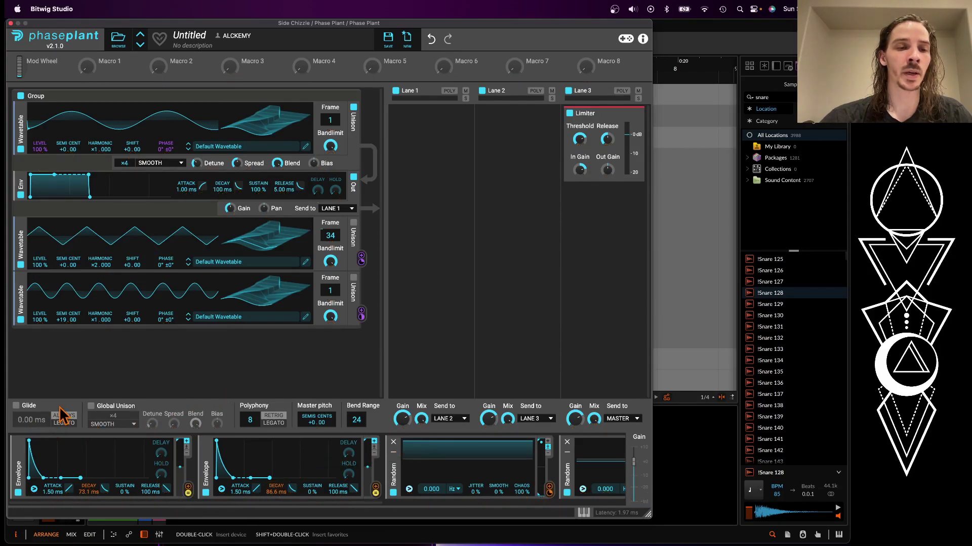
Set the first oscillator's level to 0% and modulate it with a duplicate of the first envelope
{"action": "left_click_drag", "start_coordinate": [18, 463], "coordinate": [21, 461]}
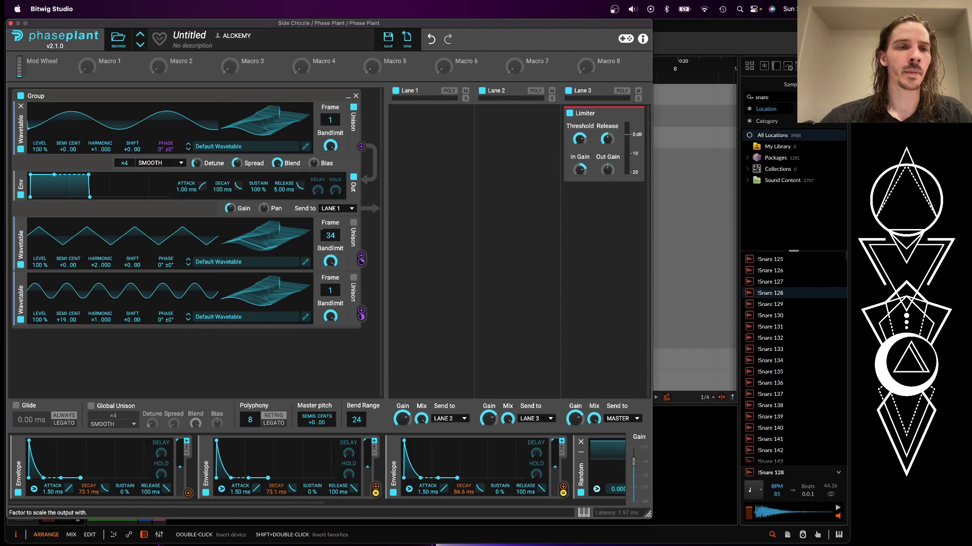
{"action": "left_click_drag", "start_coordinate": [41, 151], "coordinate": [41, 218]}
{"action": "scroll", "coordinate": [117, 455], "scroll_direction": "right", "scroll_amount": 9}
{"action": "left_click_drag", "start_coordinate": [116, 453], "coordinate": [155, 487]}
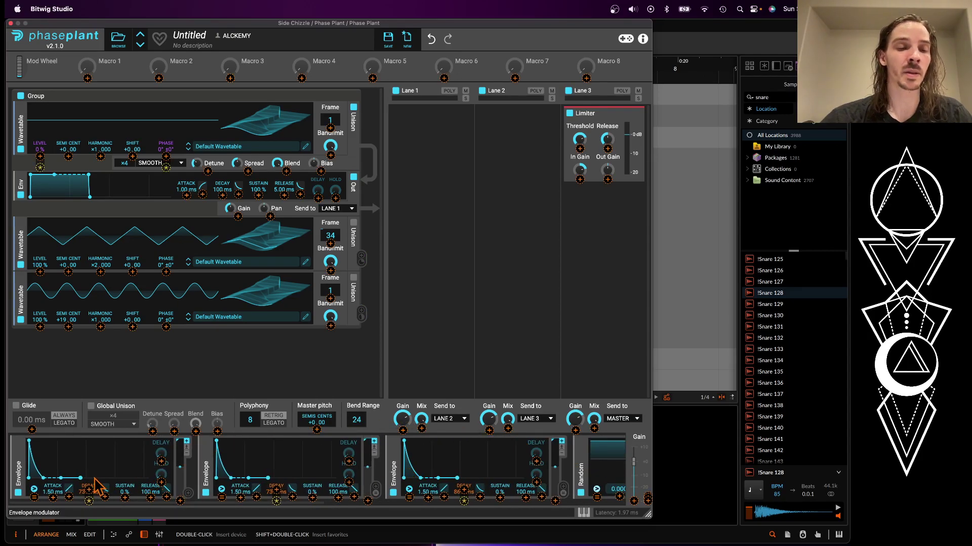
{"action": "scroll", "coordinate": [381, 481], "scroll_direction": "right", "scroll_amount": 1}
{"action": "scroll", "coordinate": [381, 480], "scroll_direction": "left", "scroll_amount": 1}
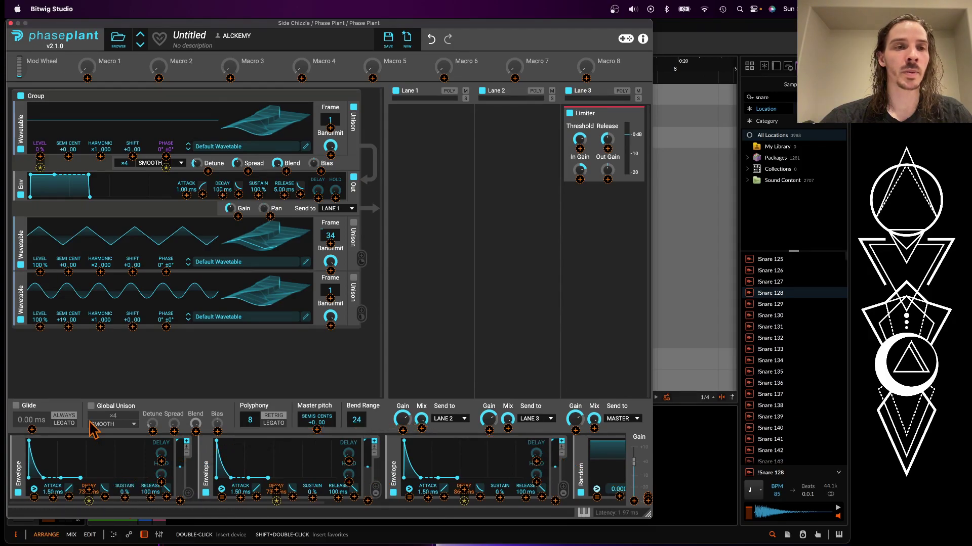
{"action": "left_click_drag", "start_coordinate": [188, 492], "coordinate": [40, 101]}
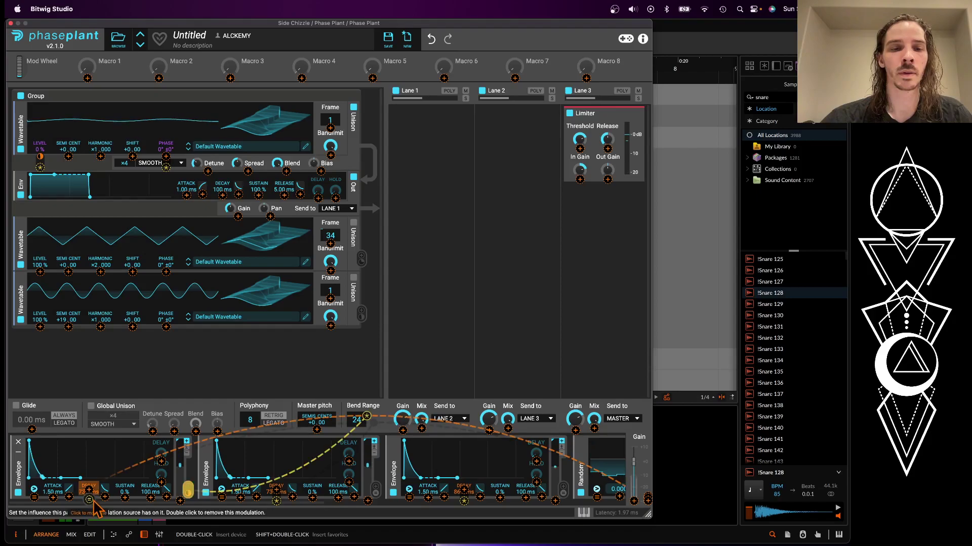
Adjust the Random modulation amounts on the decay times of all three envelopes
{"action": "left_click", "coordinate": [97, 478]}
{"action": "mouse_move", "coordinate": [91, 498]}
{"action": "left_mouse_down"}
{"action": "mouse_move", "coordinate": [90, 484]}
{"action": "mouse_move", "coordinate": [89, 496]}
{"action": "left_mouse_up"}
{"action": "left_click_drag", "start_coordinate": [277, 498], "coordinate": [276, 496]}
{"action": "left_click_drag", "start_coordinate": [463, 498], "coordinate": [463, 504]}
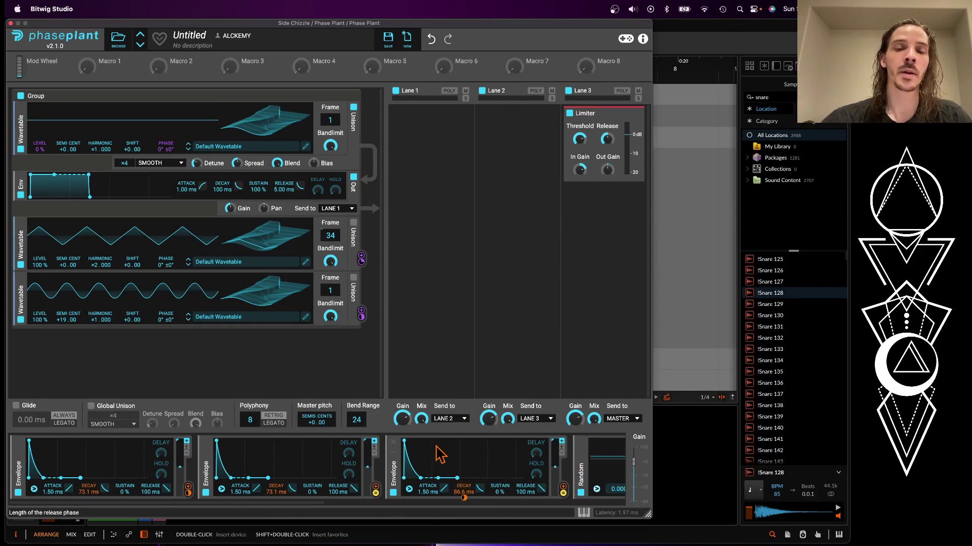
Collapse the three Random modulators to save space while keeping the third envelope expanded
{"action": "left_click", "coordinate": [394, 452]}
{"action": "scroll", "coordinate": [394, 456], "scroll_direction": "right", "scroll_amount": 3}
{"action": "scroll", "coordinate": [395, 462], "scroll_direction": "right", "scroll_amount": 2}
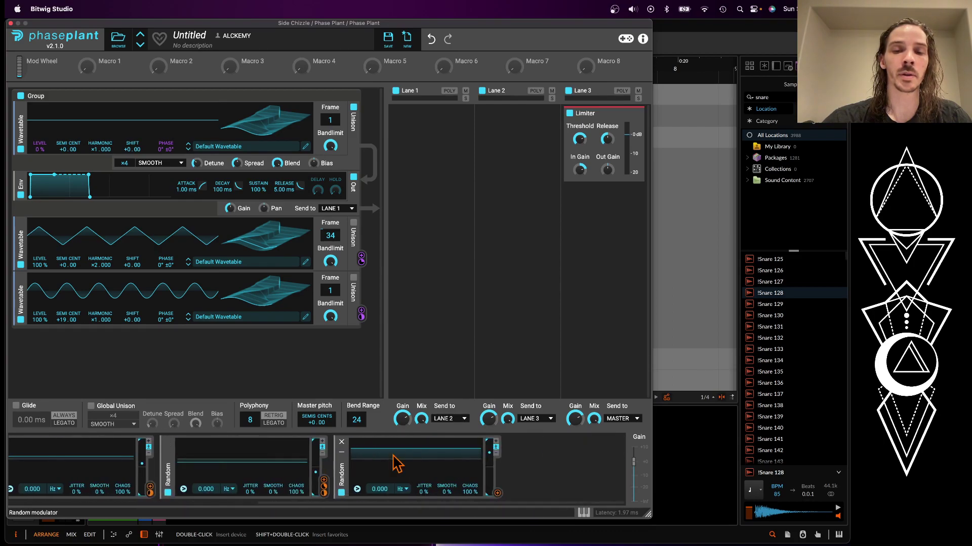
{"action": "left_click", "coordinate": [290, 452]}
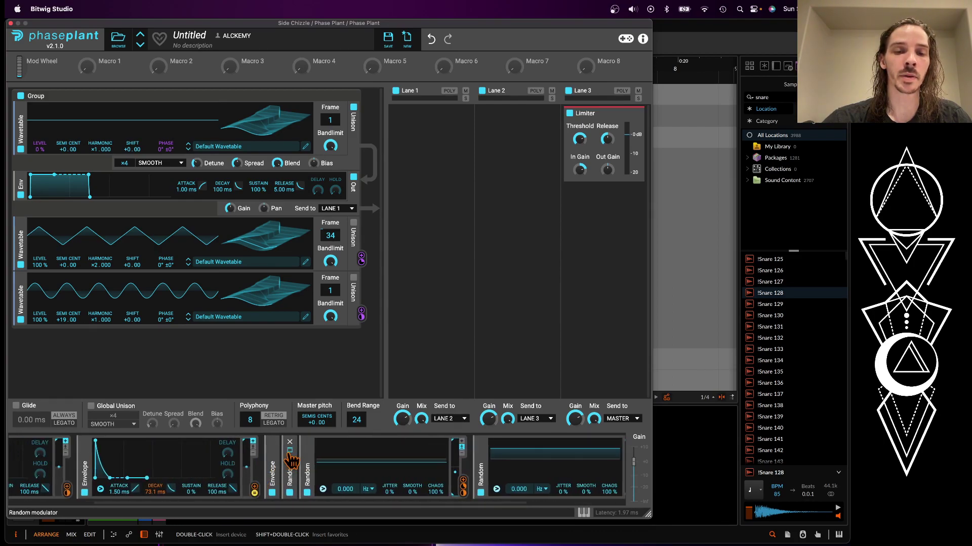
{"action": "left_click", "coordinate": [307, 453]}
{"action": "left_click", "coordinate": [343, 458]}
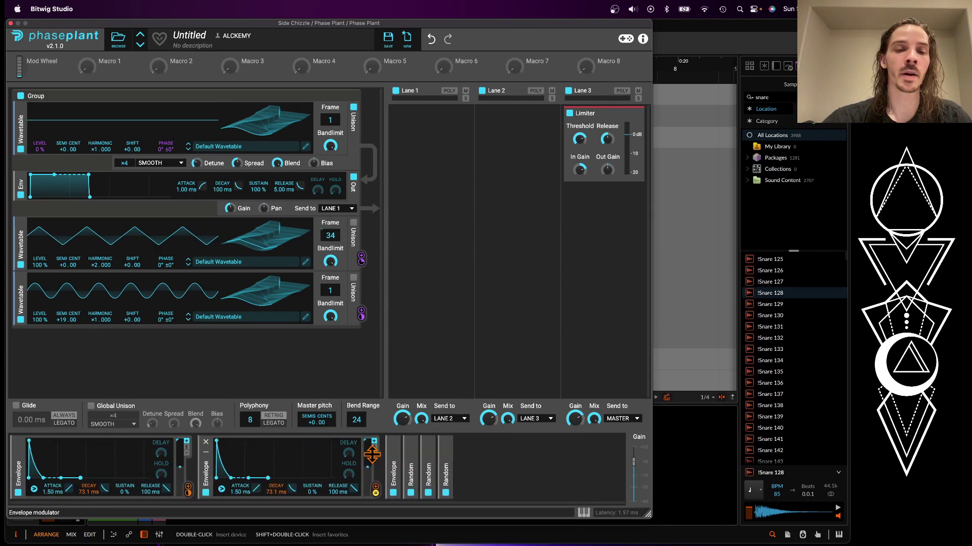
{"action": "left_click", "coordinate": [395, 458]}
Add a fourth Random modulating the first envelope's attack by +16.1%, and set that attack to 0.00 ms
{"action": "scroll", "coordinate": [395, 458], "scroll_direction": "right", "scroll_amount": 5}
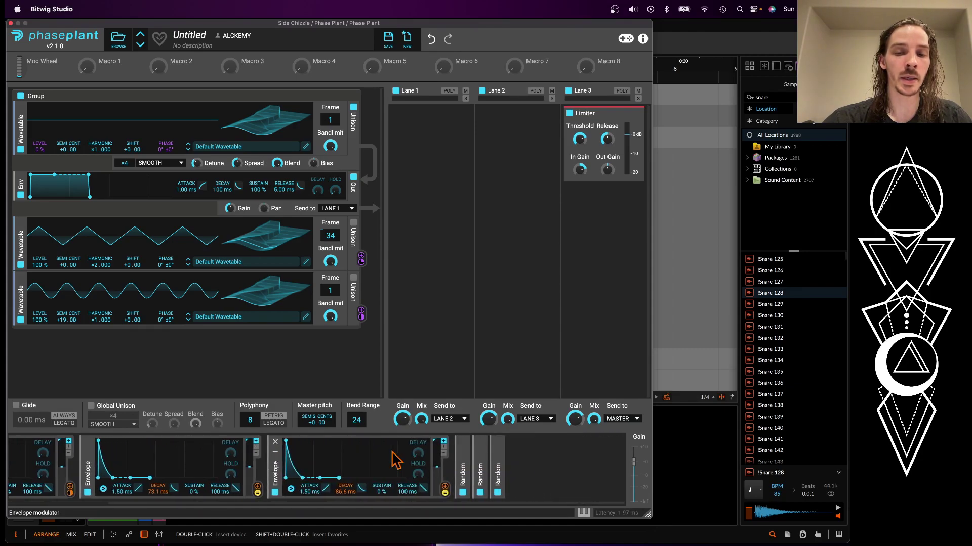
{"action": "left_click", "coordinate": [537, 464]}
{"action": "left_click", "coordinate": [495, 457]}
{"action": "scroll", "coordinate": [494, 456], "scroll_direction": "right", "scroll_amount": 5}
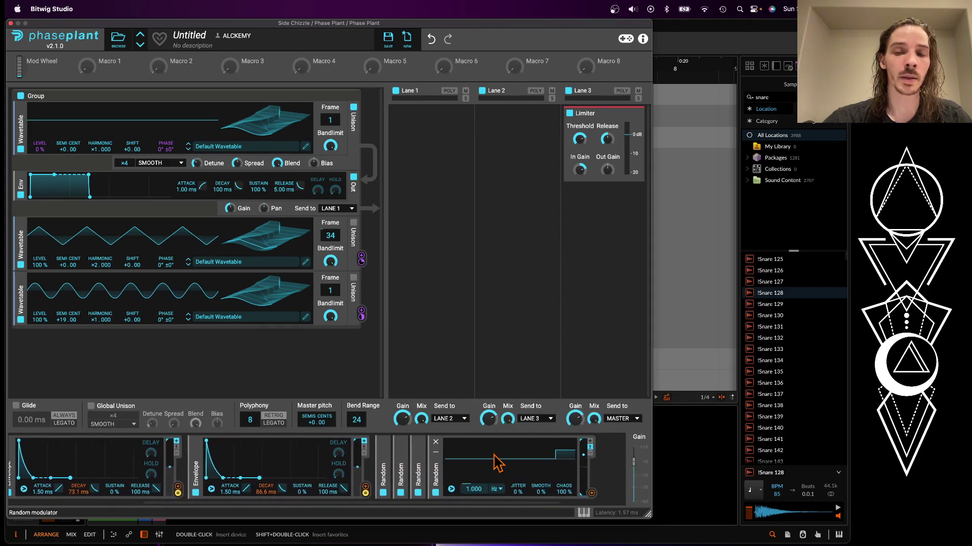
{"action": "left_click", "coordinate": [532, 492]}
{"action": "scroll", "coordinate": [441, 462], "scroll_direction": "left", "scroll_amount": 5}
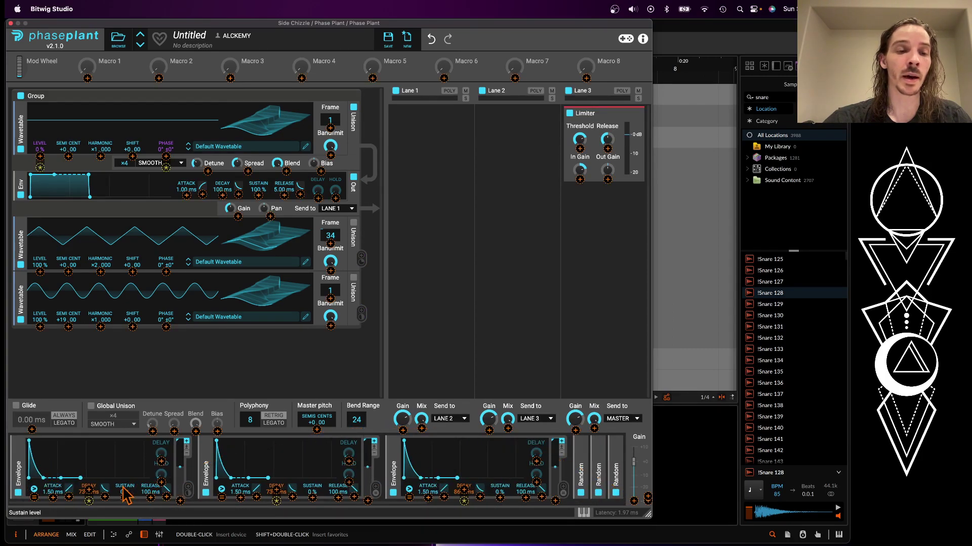
{"action": "left_click", "coordinate": [53, 498]}
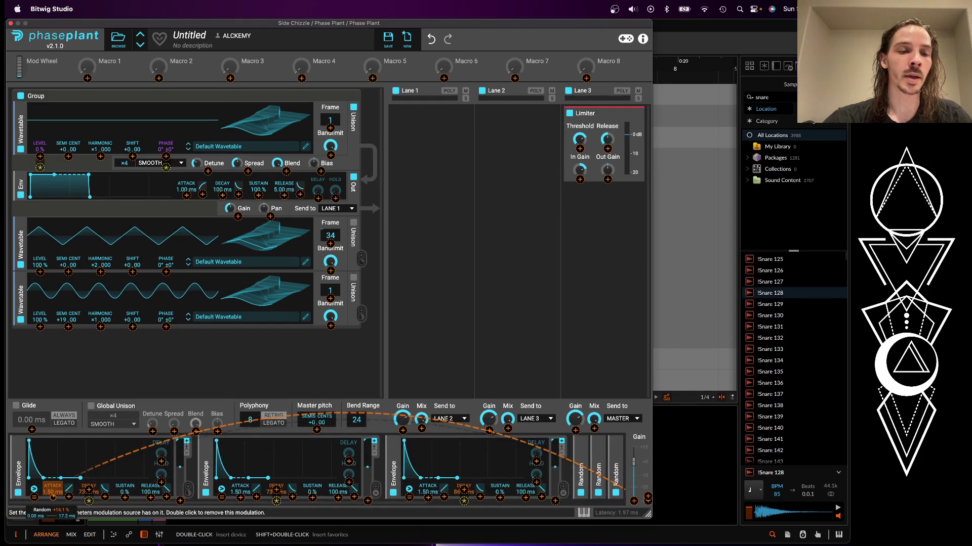
{"action": "left_click", "coordinate": [48, 467]}
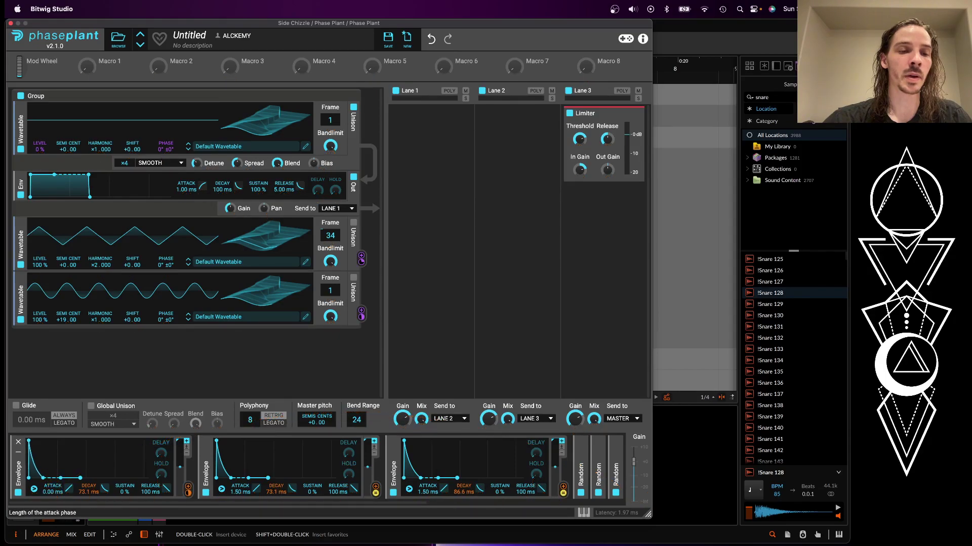
Duplicate the fourth Random modulator and route the copy to the second envelope's attack
{"action": "scroll", "coordinate": [242, 471], "scroll_direction": "right", "scroll_amount": 2}
{"action": "scroll", "coordinate": [241, 476], "scroll_direction": "right", "scroll_amount": 1}
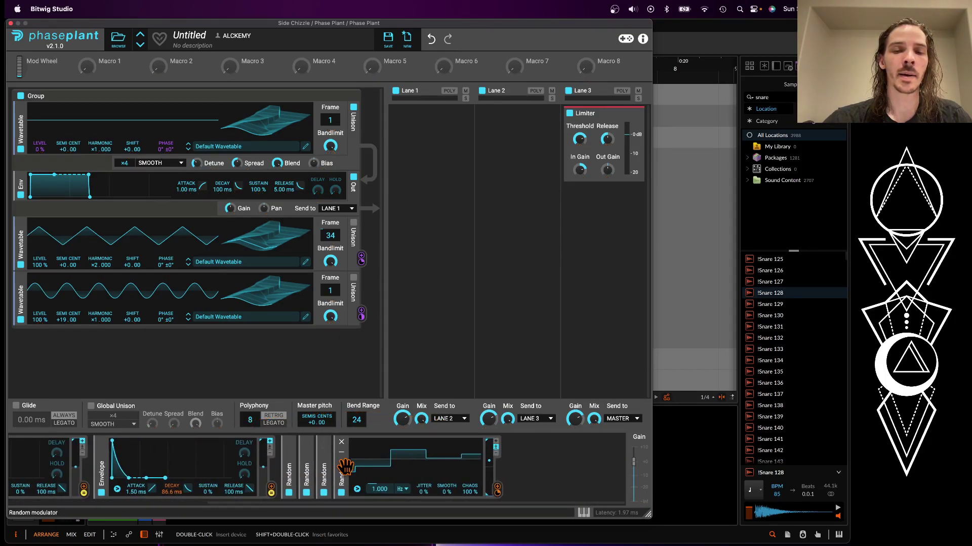
{"action": "left_click", "coordinate": [345, 466], "text": "alt"}
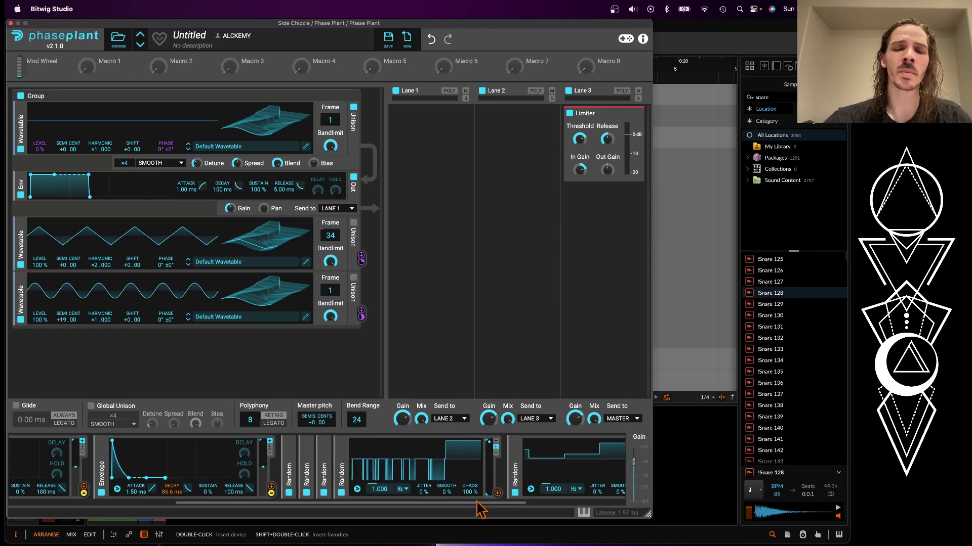
{"action": "scroll", "coordinate": [238, 496], "scroll_direction": "left", "scroll_amount": 7}
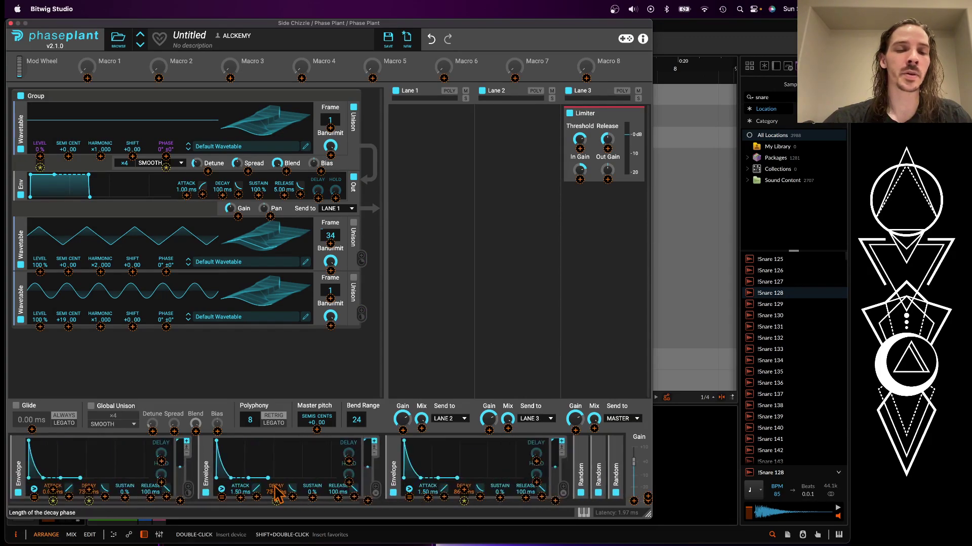
{"action": "left_click_drag", "start_coordinate": [235, 501], "coordinate": [241, 498]}
Create another copy of the 1.000 Hz Random modulator and route it to the third envelope's attack at +65.1%
{"action": "scroll", "coordinate": [354, 470], "scroll_direction": "right", "scroll_amount": 7}
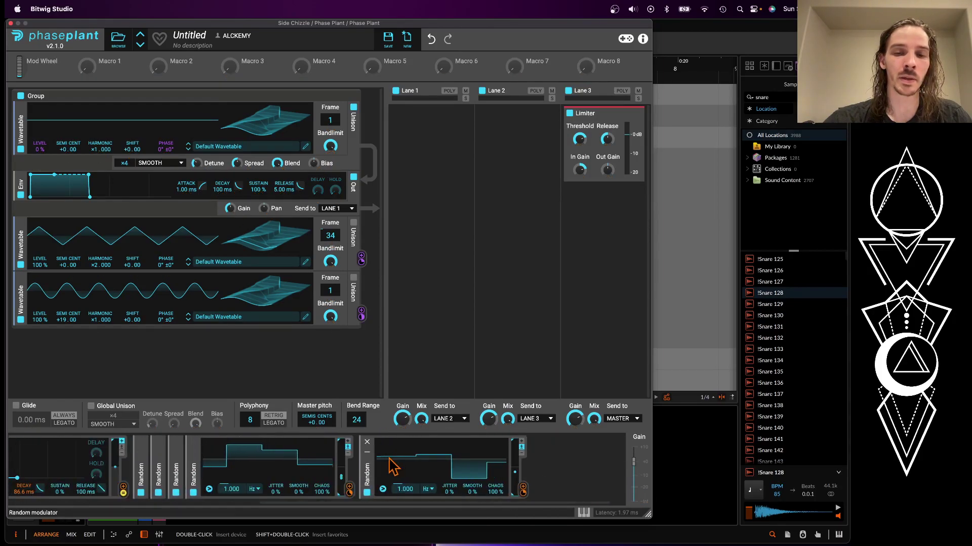
{"action": "scroll", "coordinate": [371, 470], "scroll_direction": "right", "scroll_amount": 2}
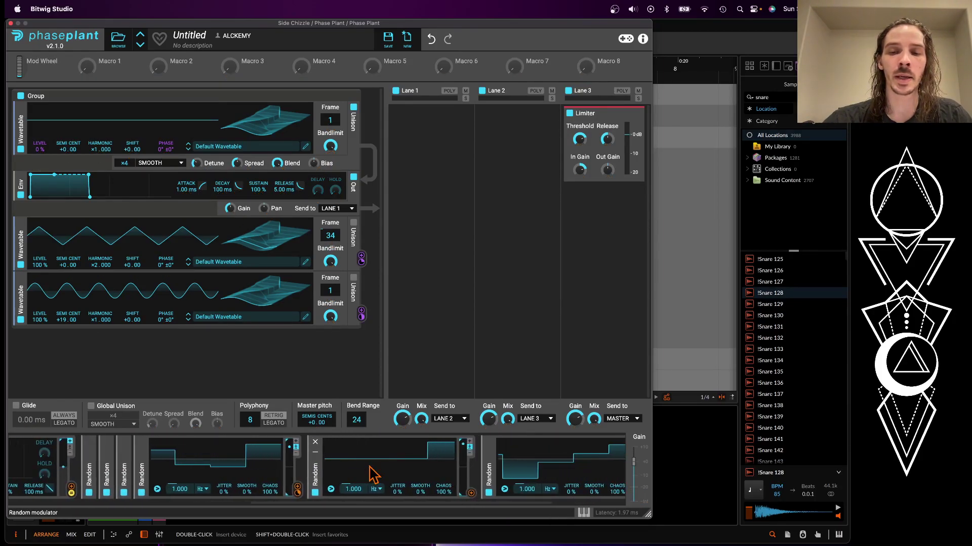
{"action": "scroll", "coordinate": [374, 475], "scroll_direction": "right", "scroll_amount": 3}
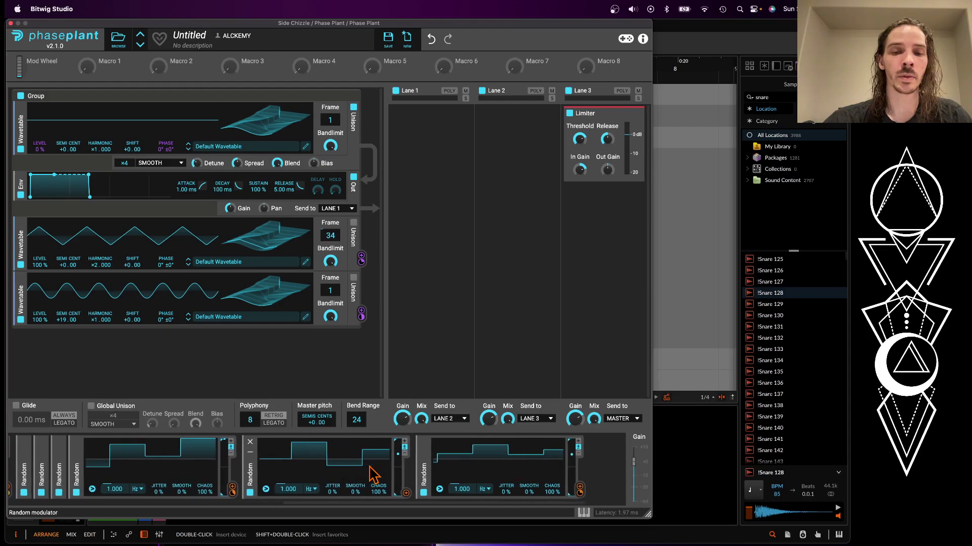
{"action": "scroll", "coordinate": [373, 473], "scroll_direction": "left", "scroll_amount": 1}
{"action": "left_click", "coordinate": [398, 494]}
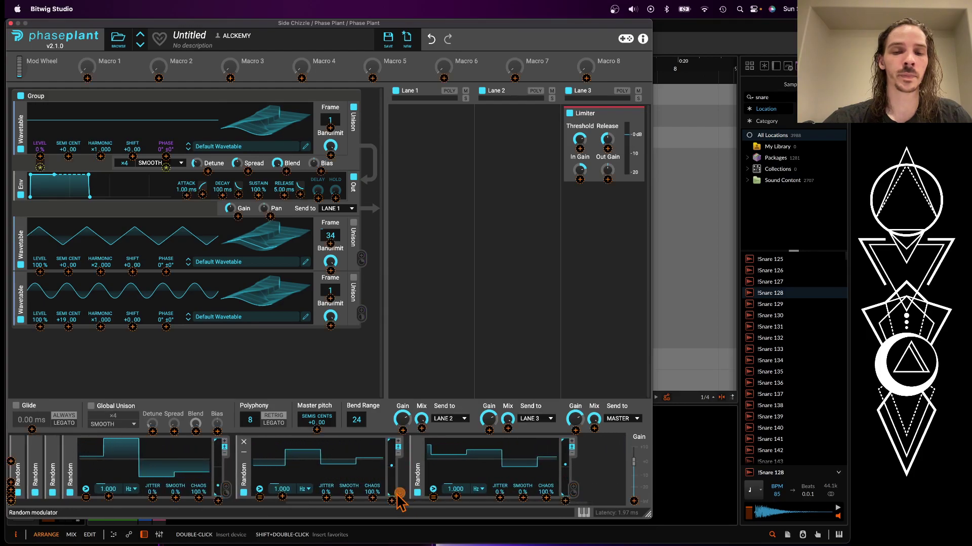
{"action": "scroll", "coordinate": [397, 496], "scroll_direction": "left", "scroll_amount": 12}
{"action": "scroll", "coordinate": [400, 500], "scroll_direction": "left", "scroll_amount": 3}
{"action": "left_click", "coordinate": [428, 497]}
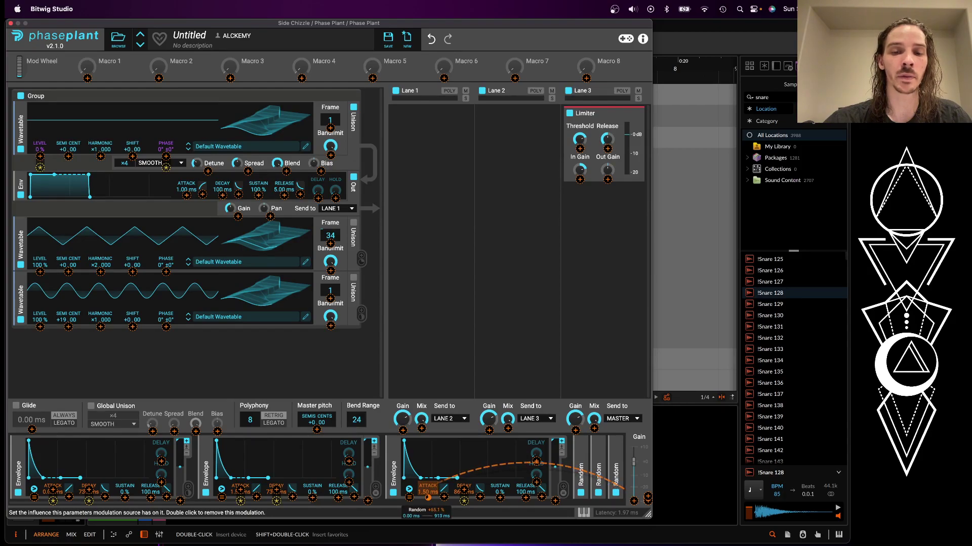
Adjust the Random modulation amounts on the second and first envelopes' attack times
{"action": "left_click", "coordinate": [241, 498]}
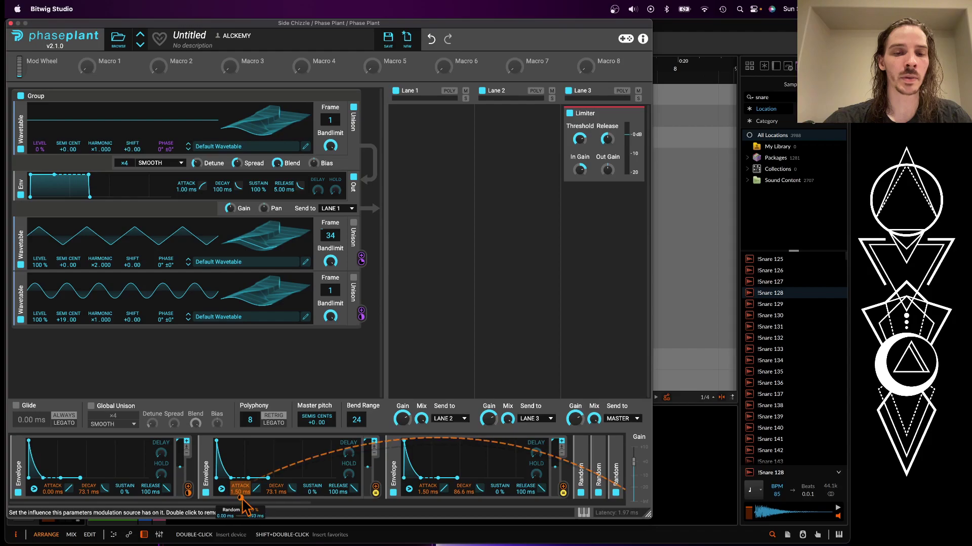
{"action": "left_click_drag", "start_coordinate": [53, 498], "coordinate": [53, 481]}
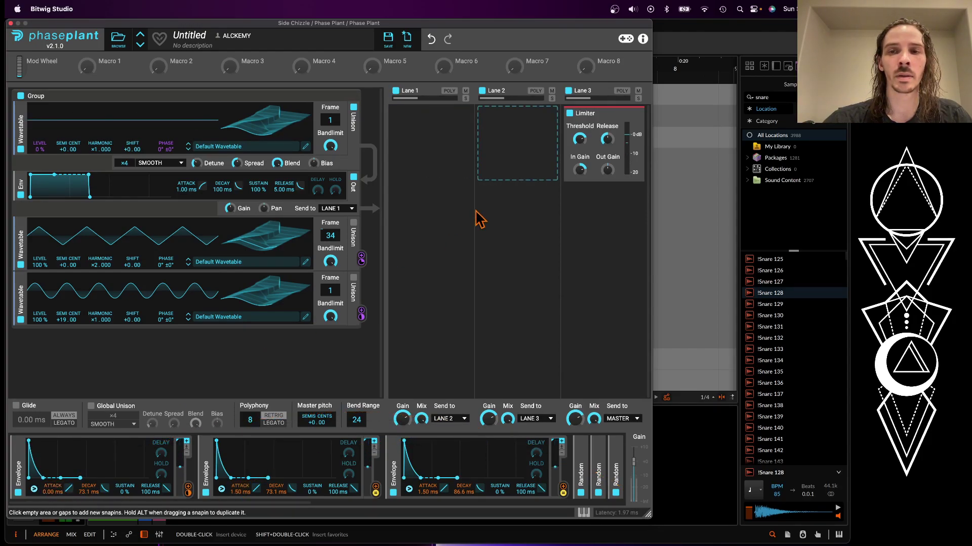
Set the rate of the three Random modulators that drive the envelope attacks to 0.000 Hz
{"action": "mouse_move", "coordinate": [363, 265]}
{"action": "scroll", "coordinate": [297, 456], "scroll_direction": "right", "scroll_amount": 10}
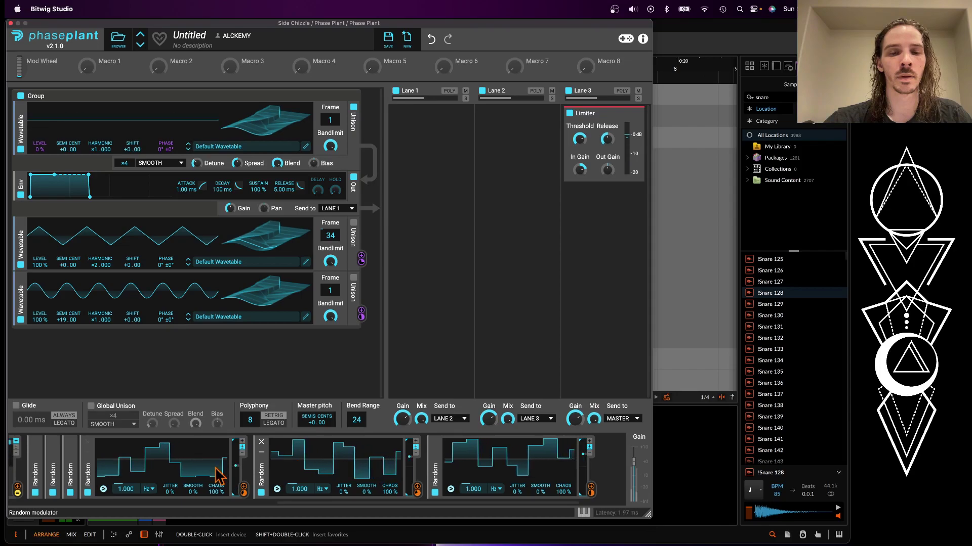
{"action": "left_click_drag", "start_coordinate": [127, 492], "coordinate": [128, 543]}
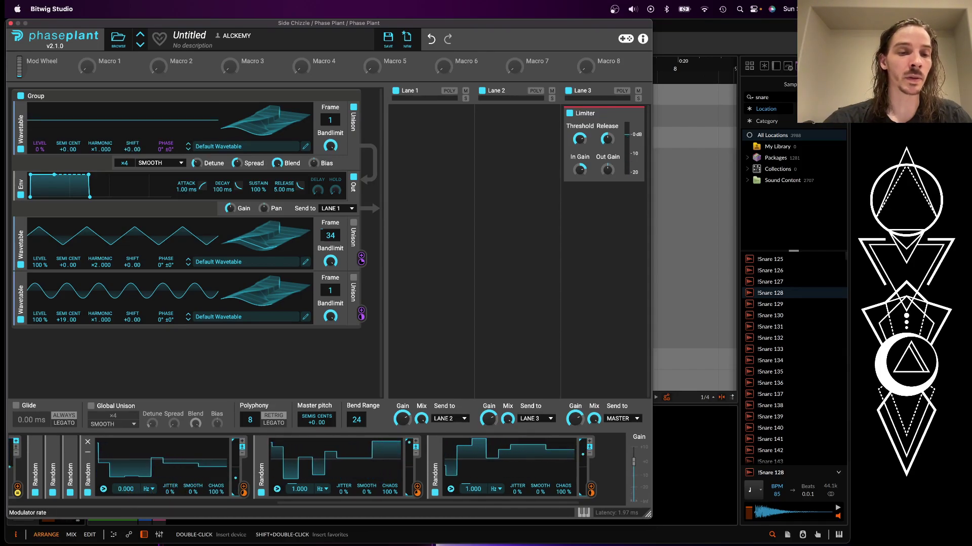
{"action": "left_click_drag", "start_coordinate": [300, 489], "coordinate": [297, 503]}
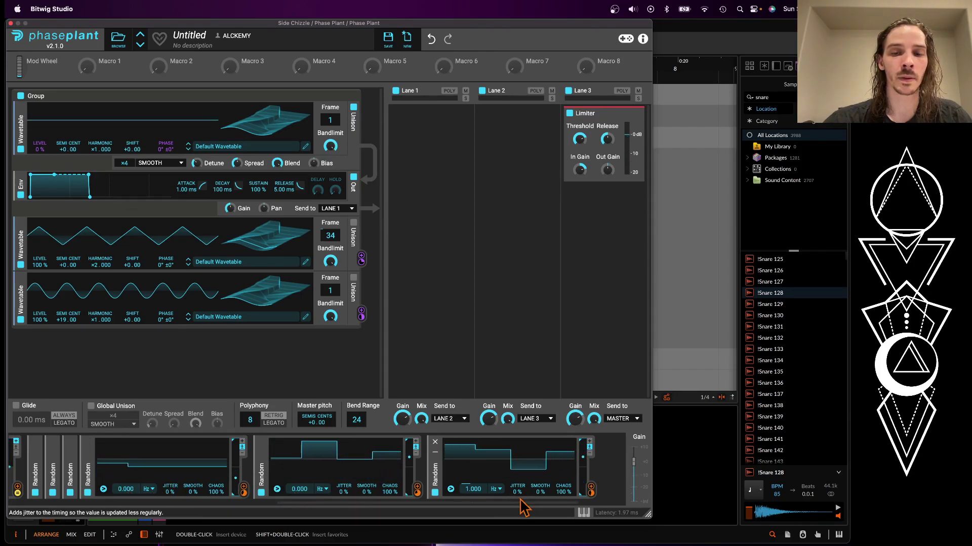
Set the trigger thresholds of the last and middle attack Randoms to -0.25 and -0.37, and lower the first attack Random's threshold too
{"action": "left_click", "coordinate": [451, 488]}
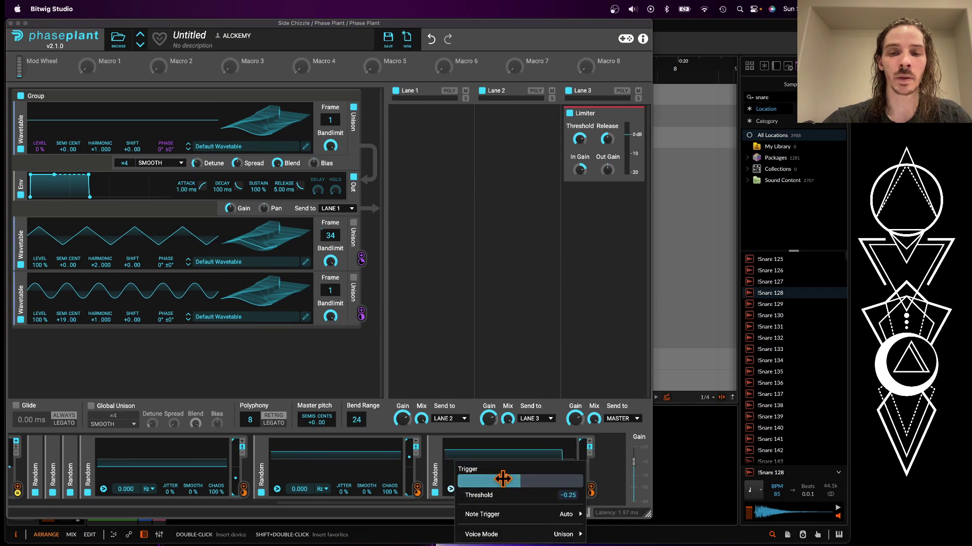
{"action": "left_click", "coordinate": [273, 473]}
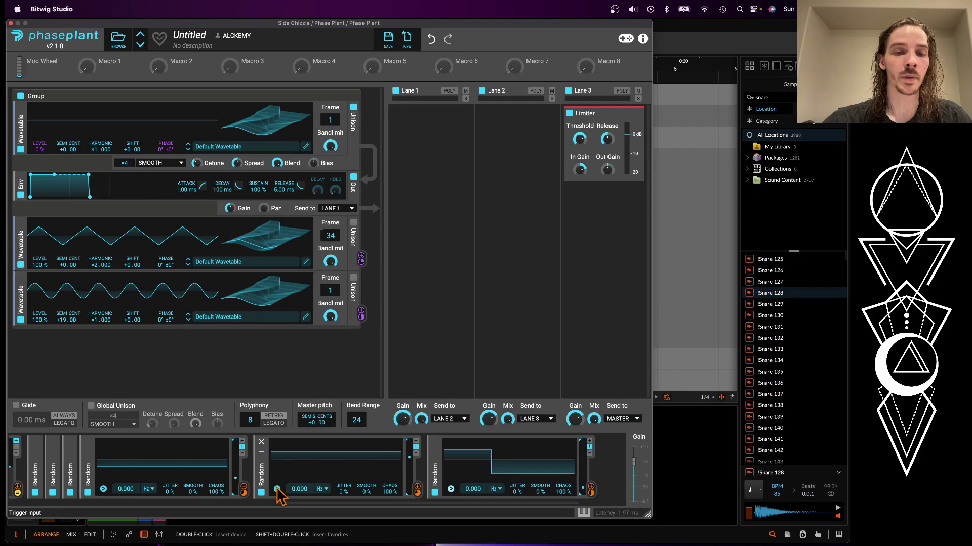
{"action": "left_click", "coordinate": [276, 490]}
{"action": "left_click_drag", "start_coordinate": [374, 474], "coordinate": [328, 476]}
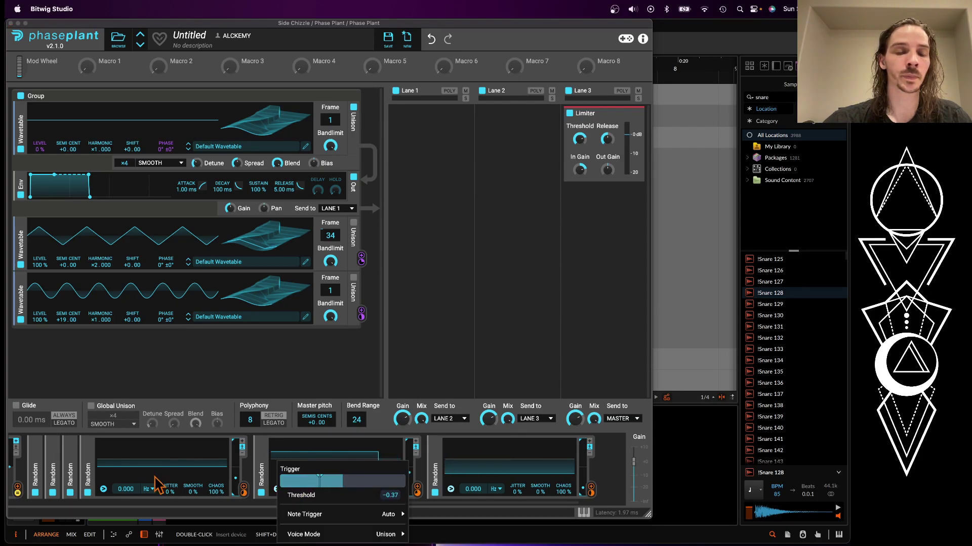
{"action": "left_click", "coordinate": [123, 470]}
{"action": "left_click", "coordinate": [104, 490]}
{"action": "left_click_drag", "start_coordinate": [196, 481], "coordinate": [141, 480]}
{"action": "left_click", "coordinate": [159, 428]}
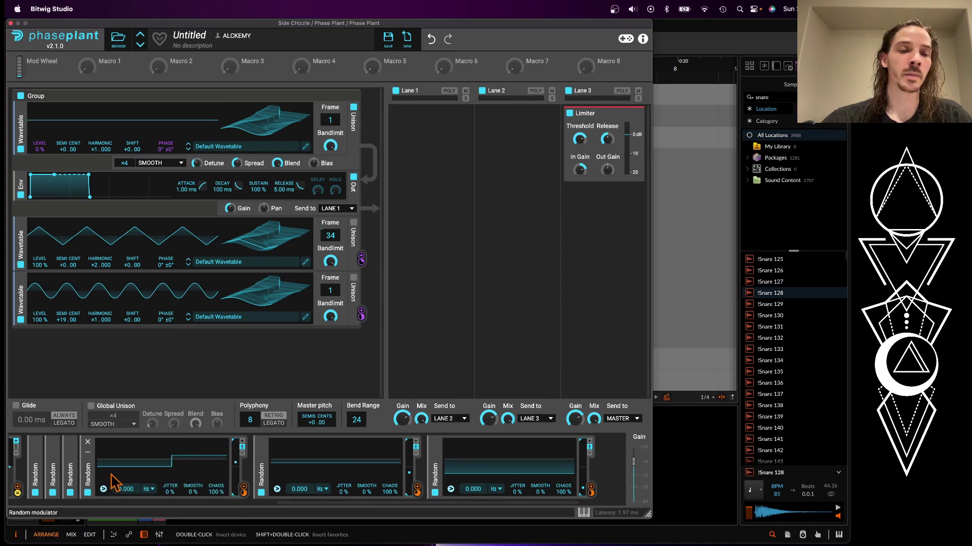
Collapse the remaining expanded Random modulators and all three envelopes
{"action": "scroll", "coordinate": [93, 458], "scroll_direction": "left", "scroll_amount": 3}
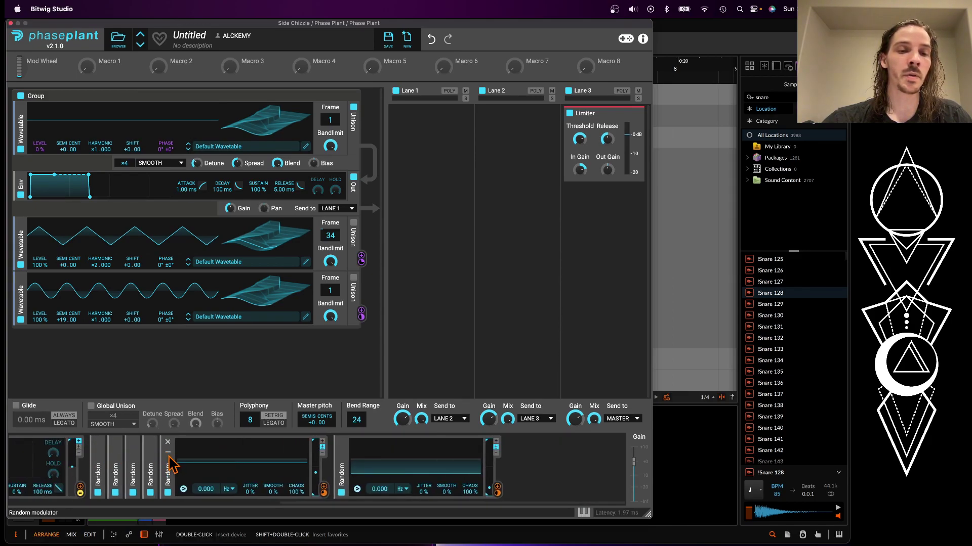
{"action": "left_click", "coordinate": [167, 453]}
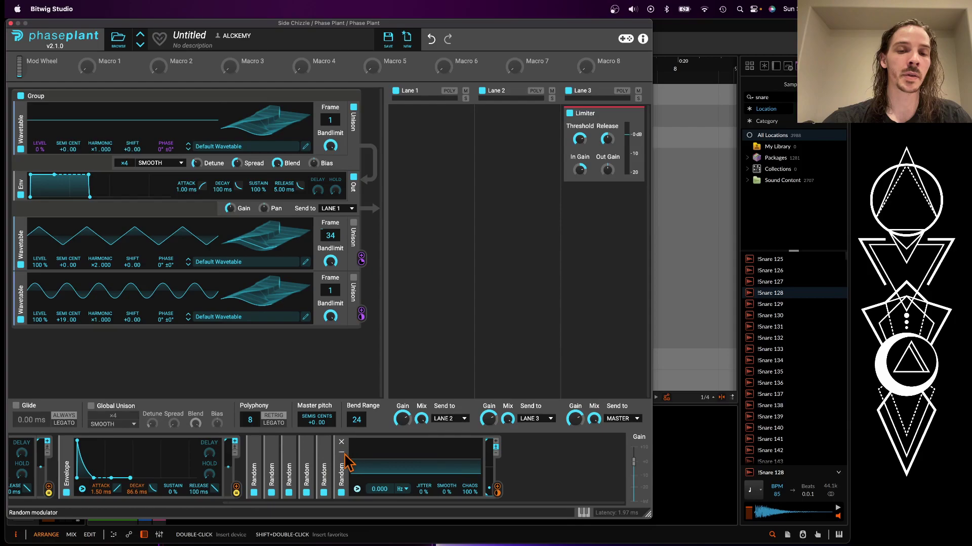
{"action": "left_click", "coordinate": [342, 453]}
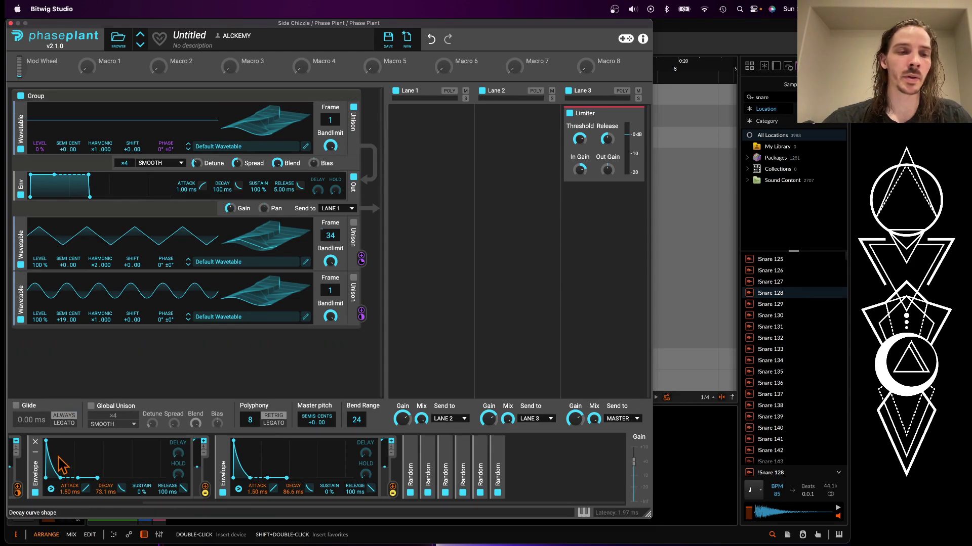
{"action": "left_click", "coordinate": [36, 454]}
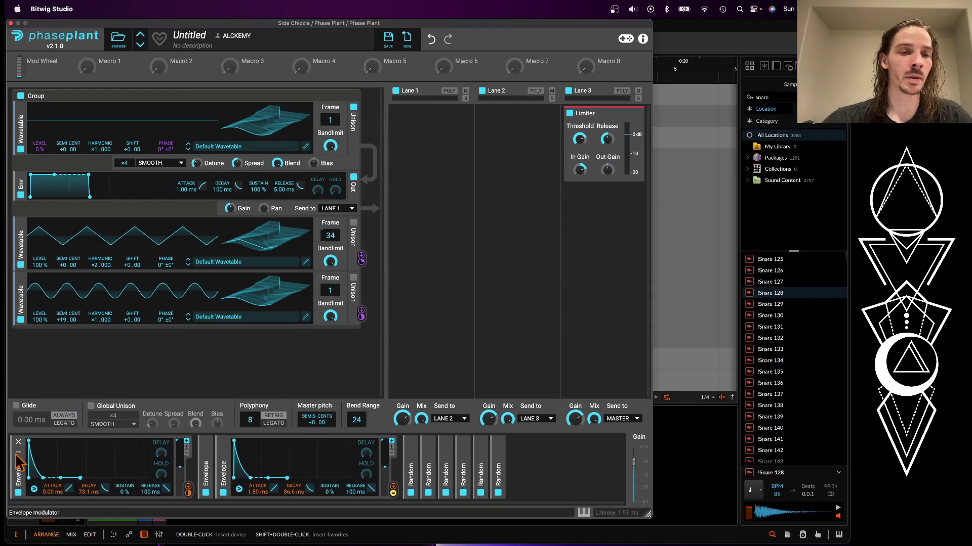
{"action": "left_click", "coordinate": [19, 452]}
{"action": "left_click", "coordinate": [54, 452]}
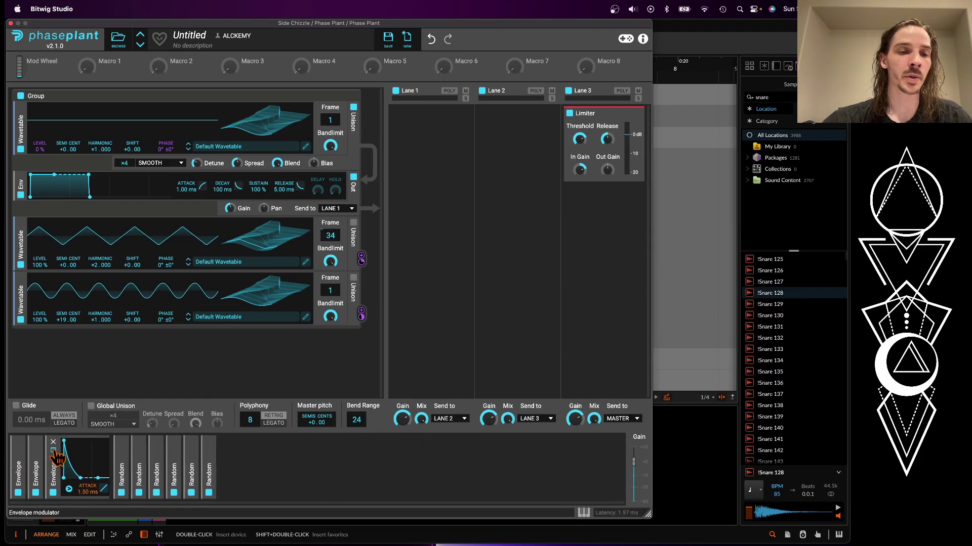
Create a new modulator group after the existing modulators and add a Random modulator to it
{"action": "left_click", "coordinate": [197, 466]}
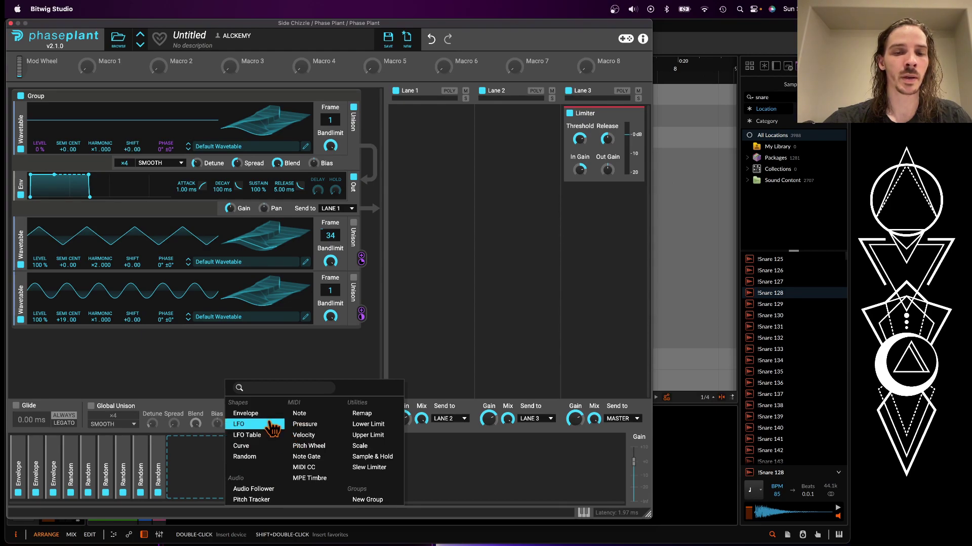
{"action": "left_click", "coordinate": [359, 500]}
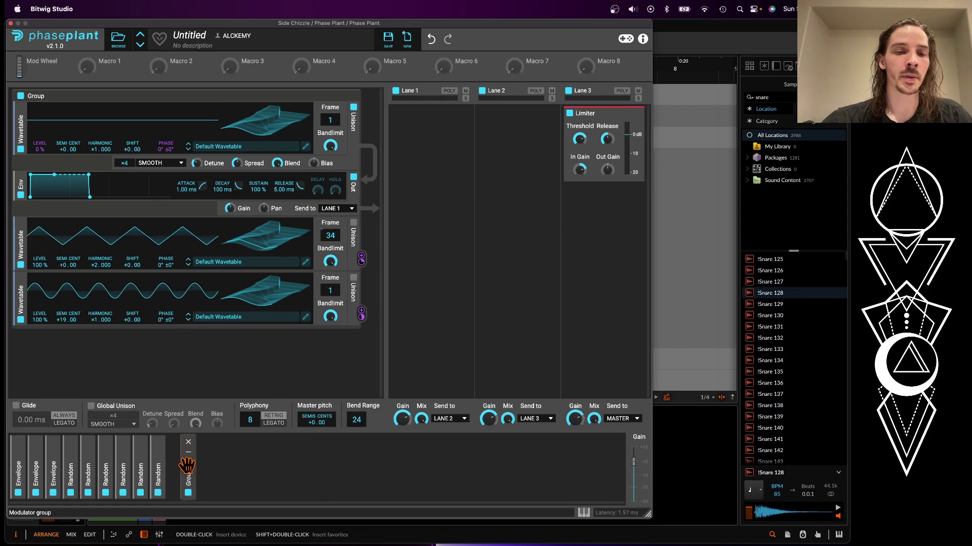
{"action": "left_click", "coordinate": [186, 466]}
{"action": "left_click", "coordinate": [225, 458]}
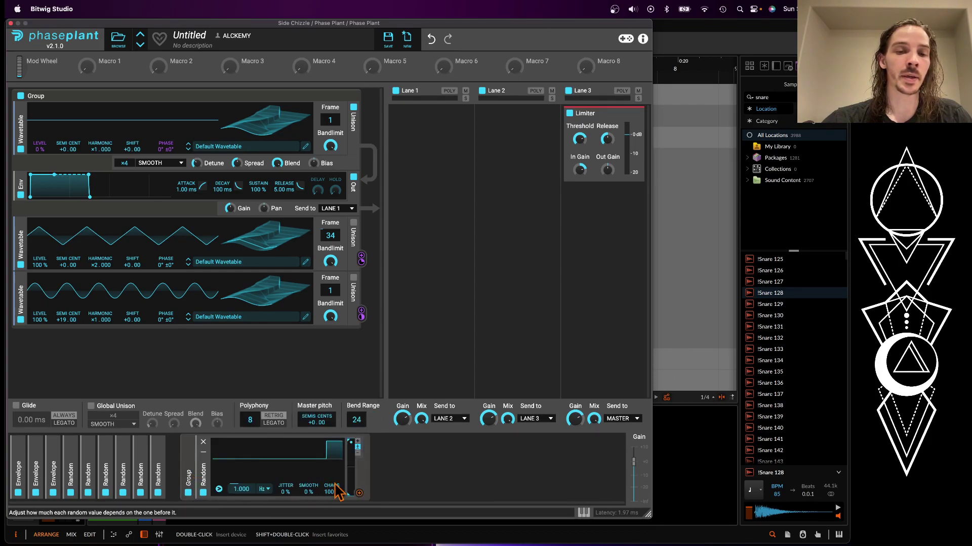
Route the grouped Random to the first wavetable's Frame, and duplicate it to modulate the second and third wavetables' Frame
{"action": "left_click_drag", "start_coordinate": [359, 493], "coordinate": [330, 123]}
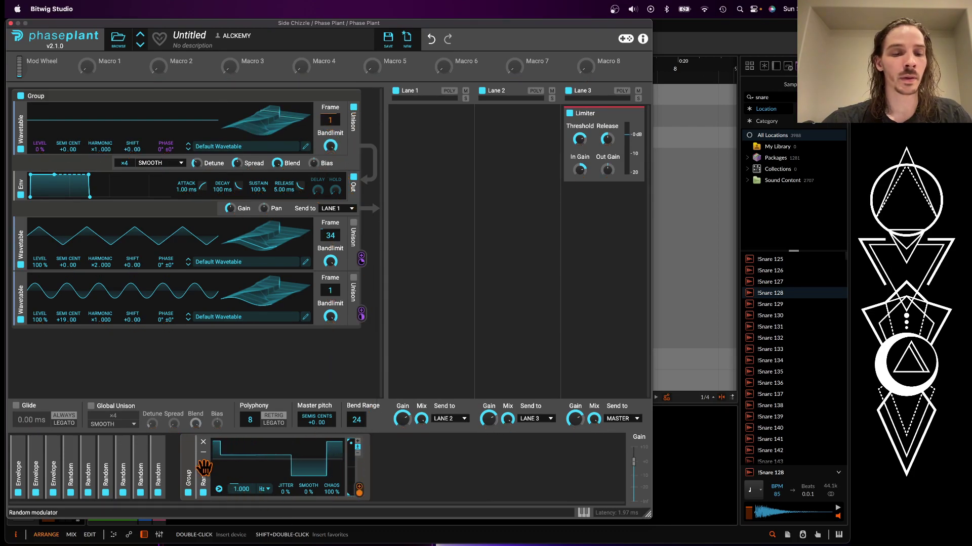
{"action": "left_click", "coordinate": [359, 487]}
{"action": "left_click_drag", "start_coordinate": [359, 494], "coordinate": [330, 244]}
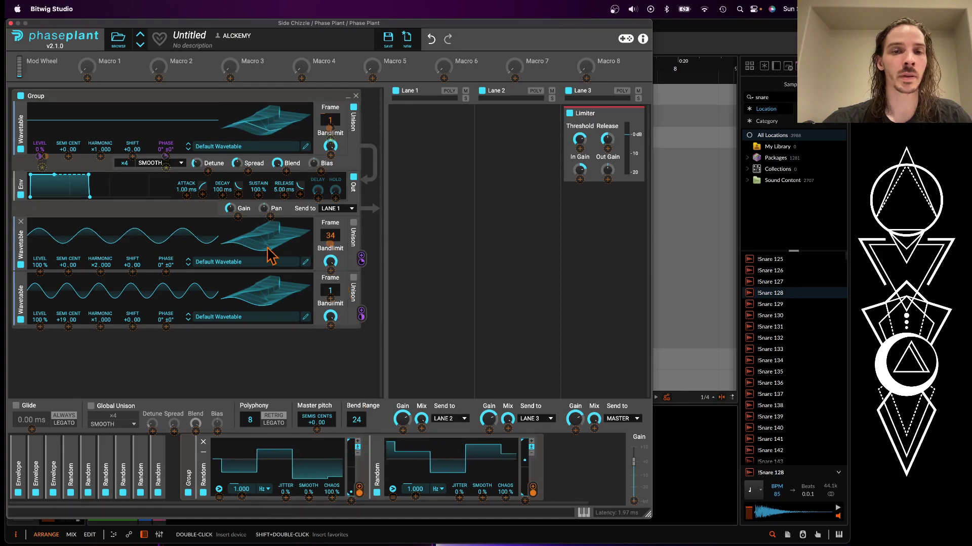
{"action": "left_click_drag", "start_coordinate": [204, 466], "coordinate": [241, 470]}
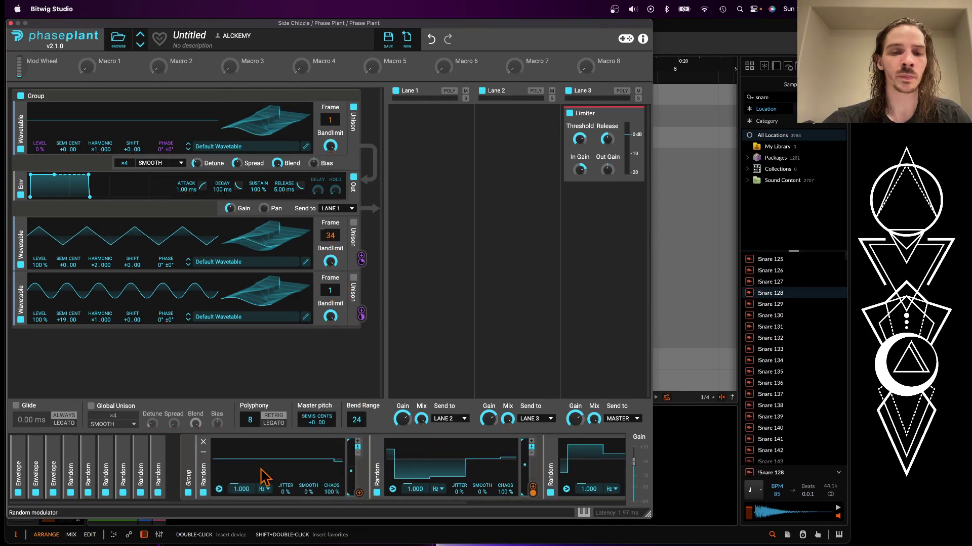
{"action": "left_click_drag", "start_coordinate": [358, 494], "coordinate": [330, 292]}
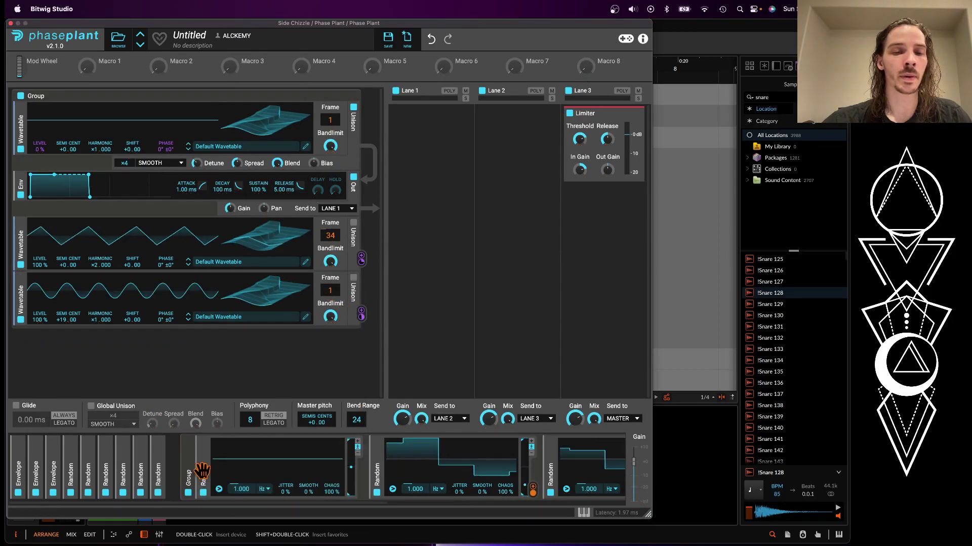
Route grouped Random modulators to the first wavetable's unison Detune and to its Spread at about +43%
{"action": "left_click_drag", "start_coordinate": [358, 493], "coordinate": [197, 164]}
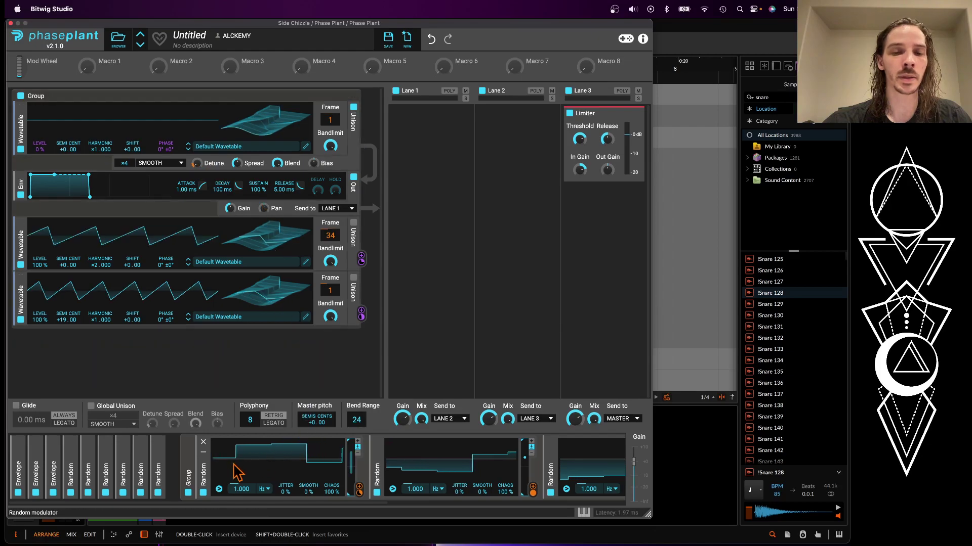
{"action": "left_click_drag", "start_coordinate": [525, 483], "coordinate": [301, 194]}
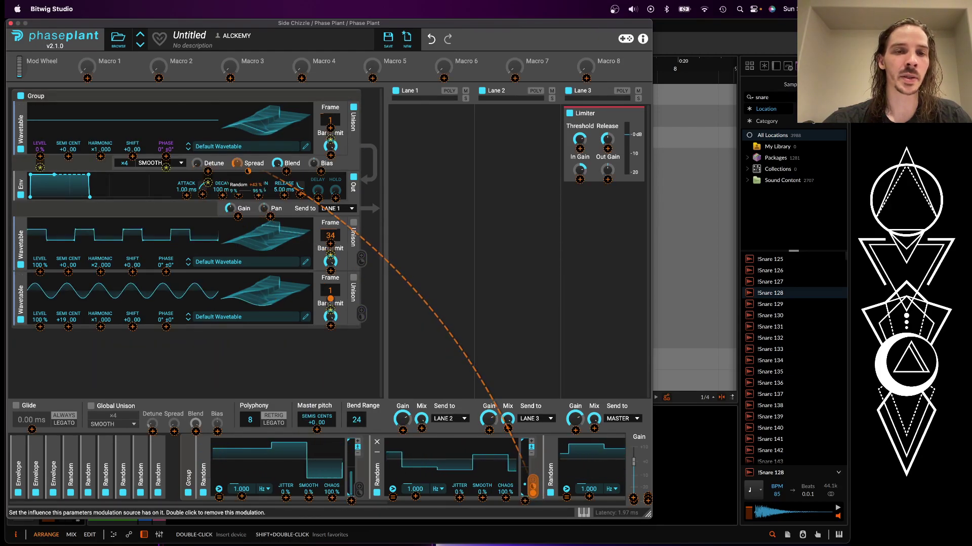
{"action": "left_click_drag", "start_coordinate": [248, 175], "coordinate": [246, 172]}
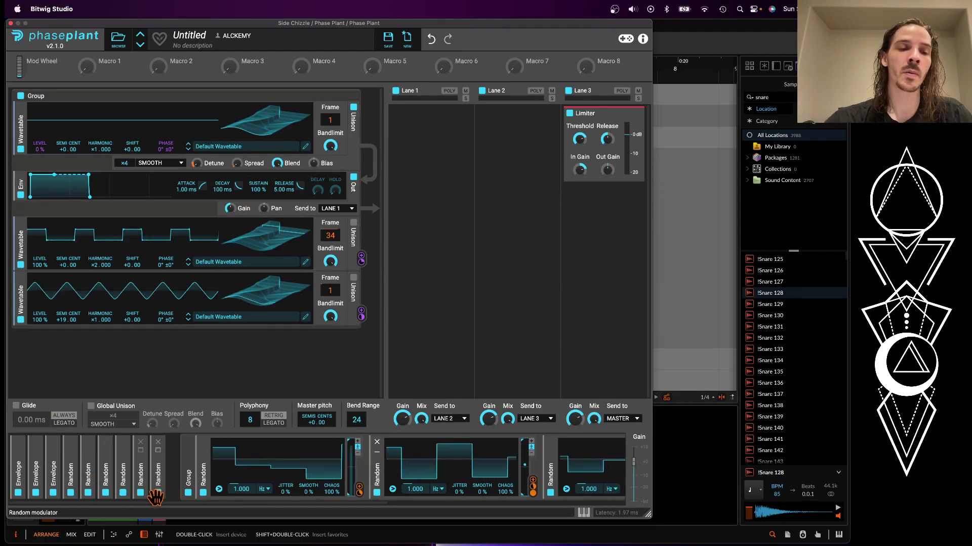
Briefly expand the second Random outside the group to check its settings, and collapse the first Random inside the group
{"action": "left_click", "coordinate": [90, 458]}
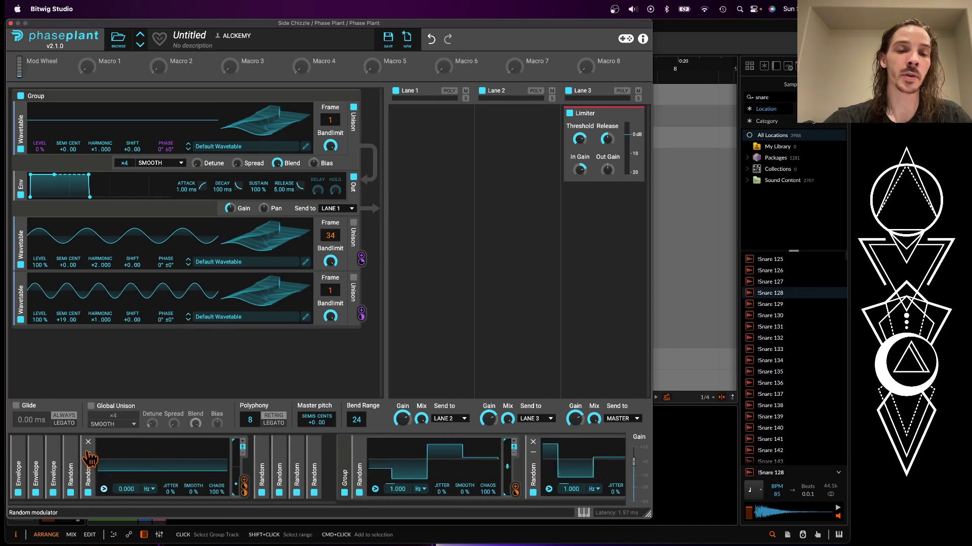
{"action": "left_click", "coordinate": [89, 458]}
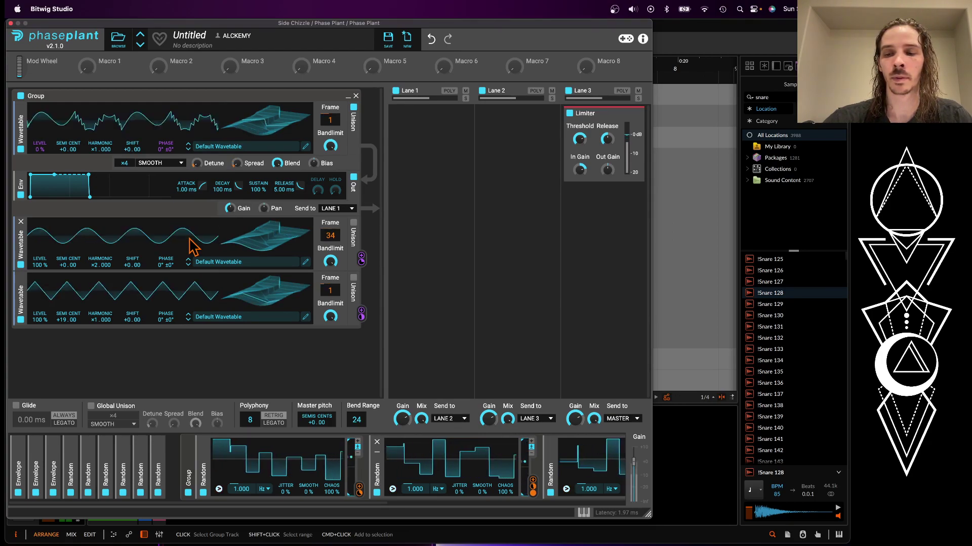
{"action": "key", "text": "XF86AudioLowerVolume"}
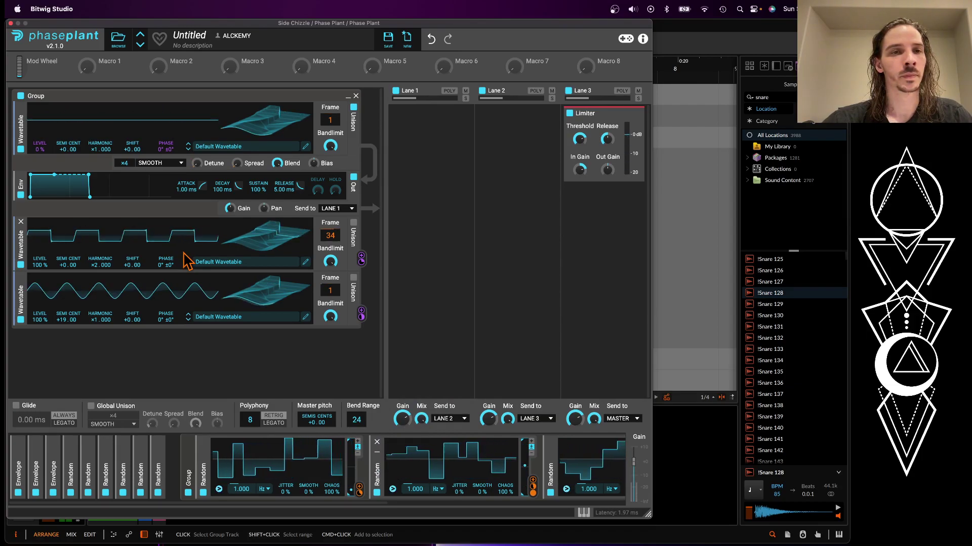
{"action": "left_click", "coordinate": [203, 451]}
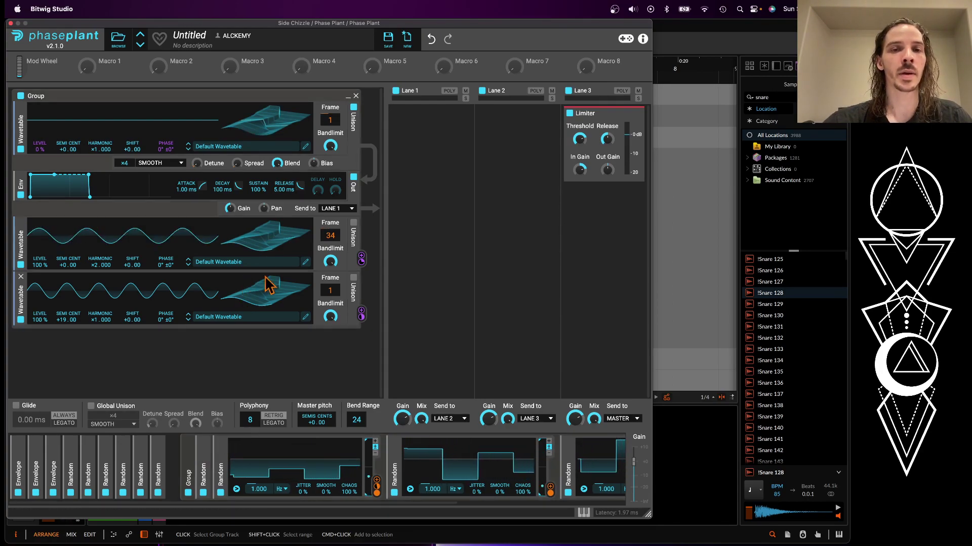
Open the second oscillator's wavetable for editing and draw a raised fundamental with falling upper harmonics on frame 1 using the Harmonic Edit Tool
{"action": "left_click", "coordinate": [305, 262]}
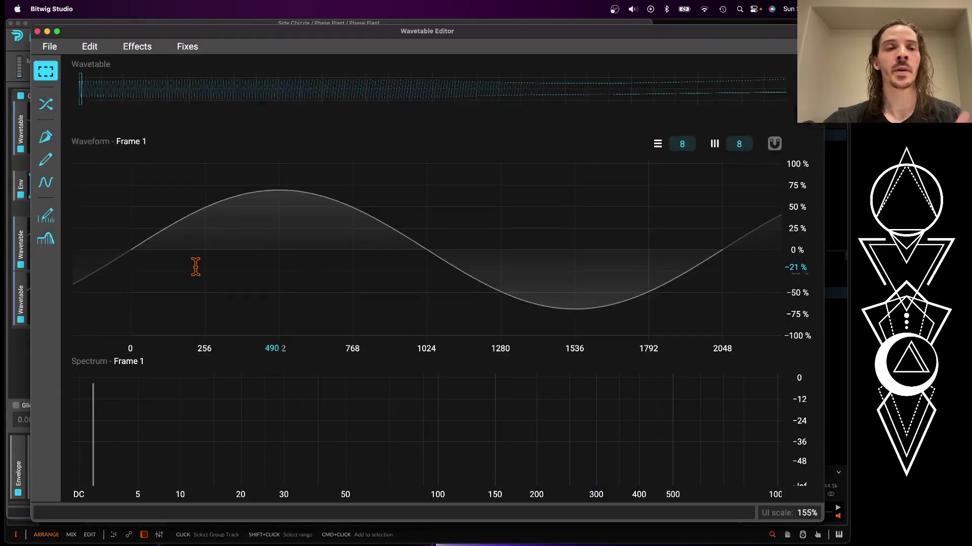
{"action": "left_click", "coordinate": [47, 218]}
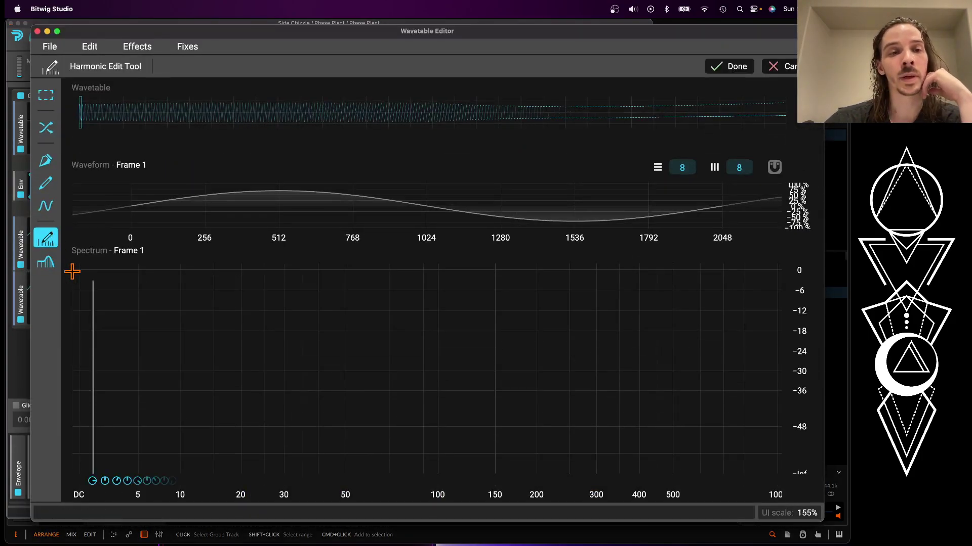
{"action": "left_click_drag", "start_coordinate": [101, 292], "coordinate": [96, 258]}
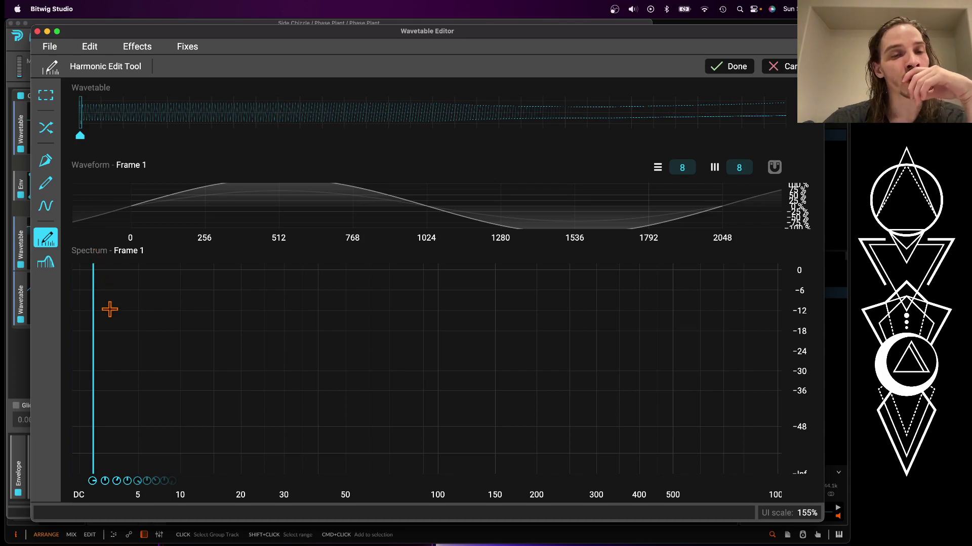
{"action": "left_click_drag", "start_coordinate": [110, 322], "coordinate": [542, 509]}
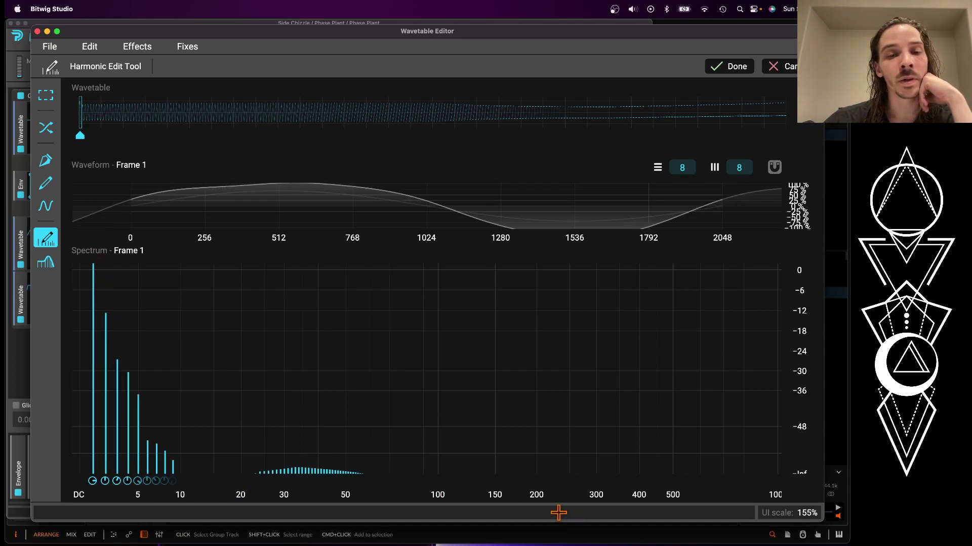
{"action": "left_click_drag", "start_coordinate": [112, 358], "coordinate": [739, 515]}
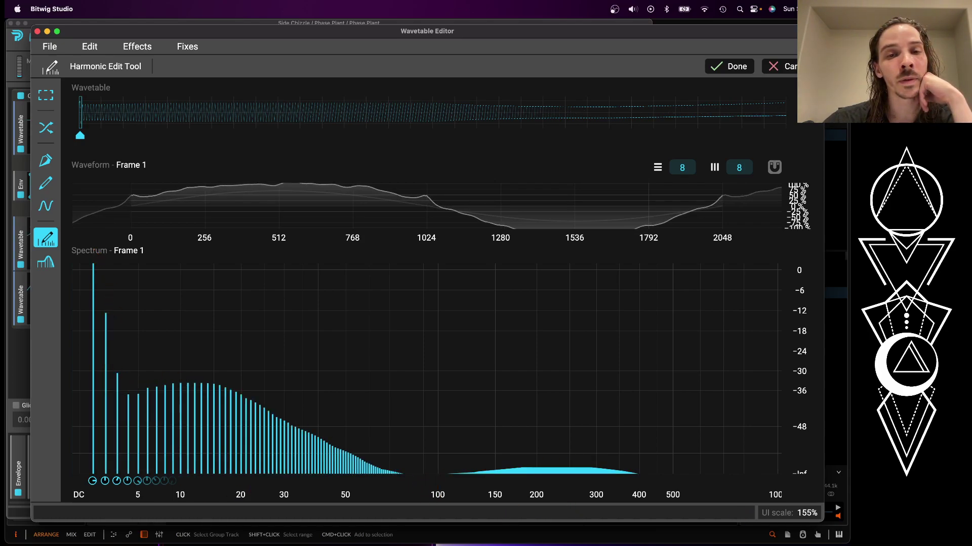
From frame 256, select all wavetable frames, raise the fundamental above 0 dB and redraw the upper harmonics as a falling curve
{"action": "left_click", "coordinate": [785, 112]}
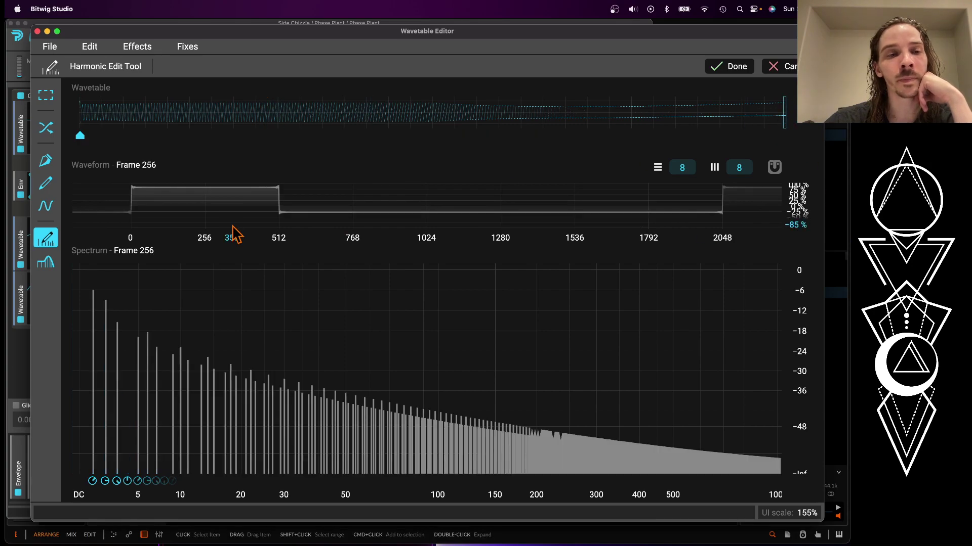
{"action": "key", "text": "cmd+a"}
{"action": "left_click_drag", "start_coordinate": [93, 276], "coordinate": [94, 264]}
{"action": "mouse_move", "coordinate": [109, 309]}
{"action": "left_mouse_down"}
{"action": "mouse_move", "coordinate": [182, 369]}
{"action": "mouse_move", "coordinate": [373, 449]}
{"action": "mouse_move", "coordinate": [566, 453]}
{"action": "mouse_move", "coordinate": [744, 495]}
{"action": "mouse_move", "coordinate": [781, 476]}
{"action": "left_mouse_up"}
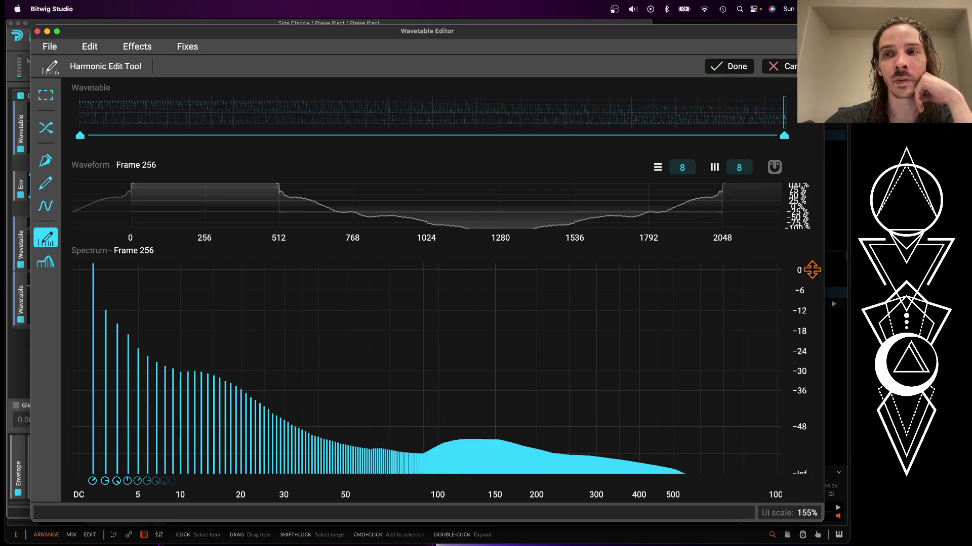
Apply the harmonic edits to the second oscillator's wavetable and close the wavetable editor
{"action": "left_click", "coordinate": [729, 66]}
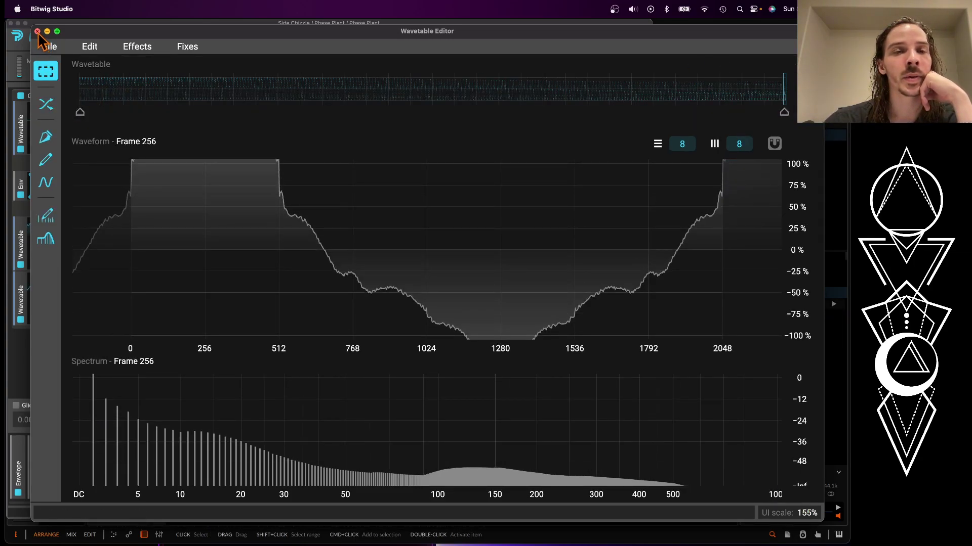
{"action": "left_click", "coordinate": [38, 31]}
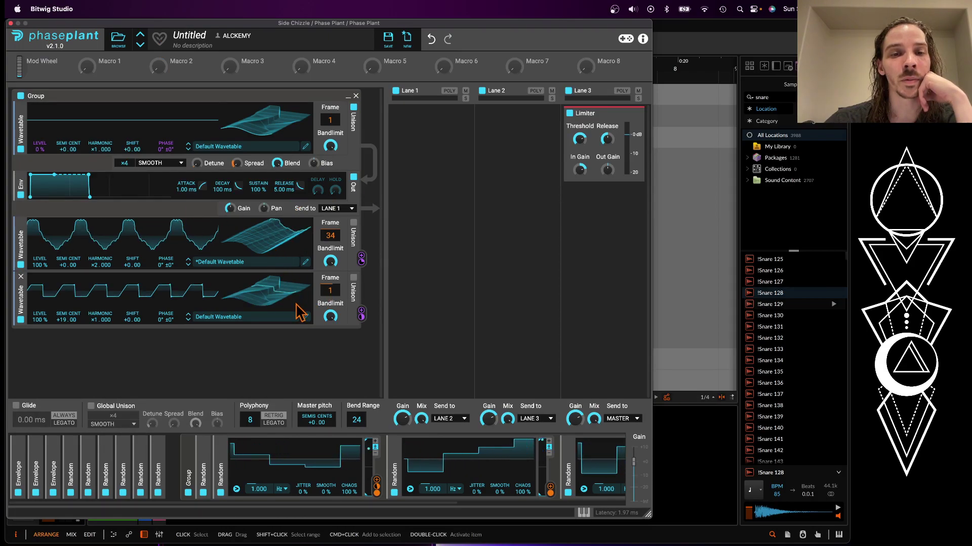
On frame 1 of the third oscillator's wavetable, raise the fundamental above 0 dB, draw falling upper harmonics and boost the third to about -5 dB
{"action": "left_click", "coordinate": [305, 317]}
{"action": "left_click", "coordinate": [45, 182]}
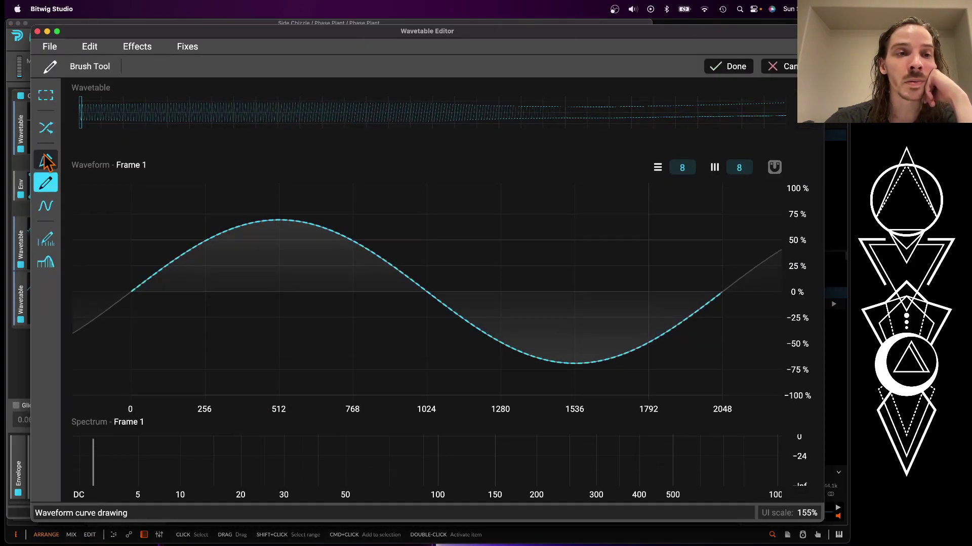
{"action": "left_click", "coordinate": [46, 238]}
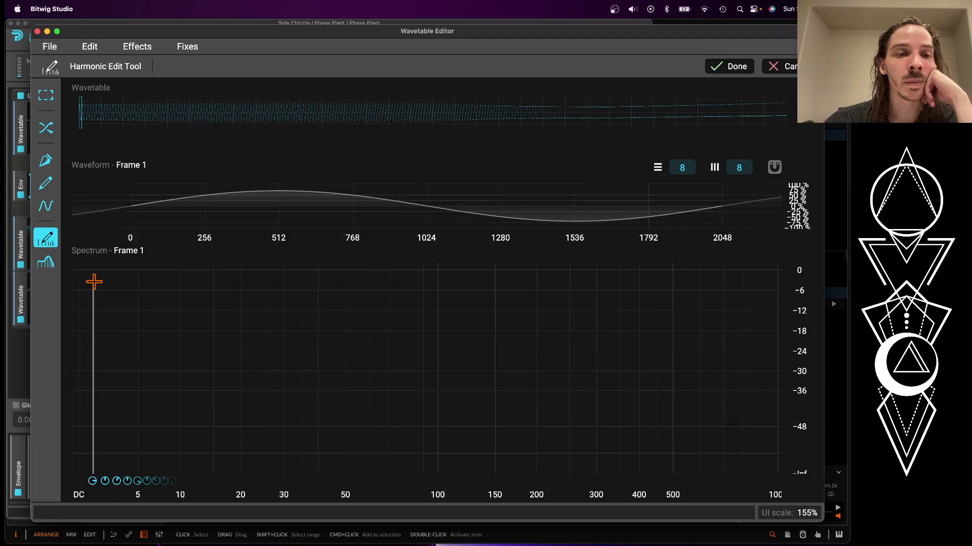
{"action": "left_click_drag", "start_coordinate": [95, 282], "coordinate": [94, 264]}
{"action": "left_click_drag", "start_coordinate": [99, 314], "coordinate": [496, 496]}
{"action": "left_click_drag", "start_coordinate": [94, 315], "coordinate": [92, 233]}
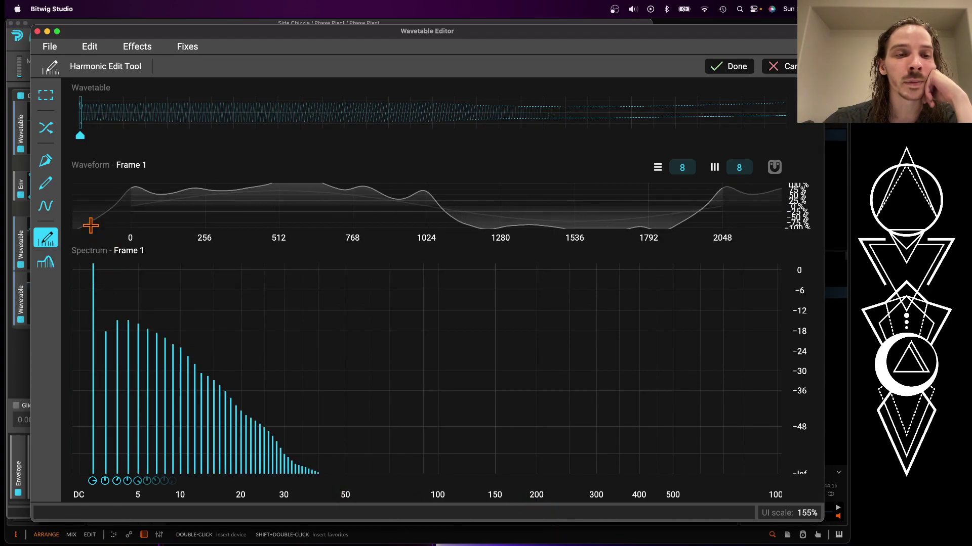
{"action": "mouse_move", "coordinate": [115, 312]}
{"action": "left_mouse_down"}
{"action": "mouse_move", "coordinate": [113, 291]}
{"action": "mouse_move", "coordinate": [122, 295]}
{"action": "left_mouse_up"}
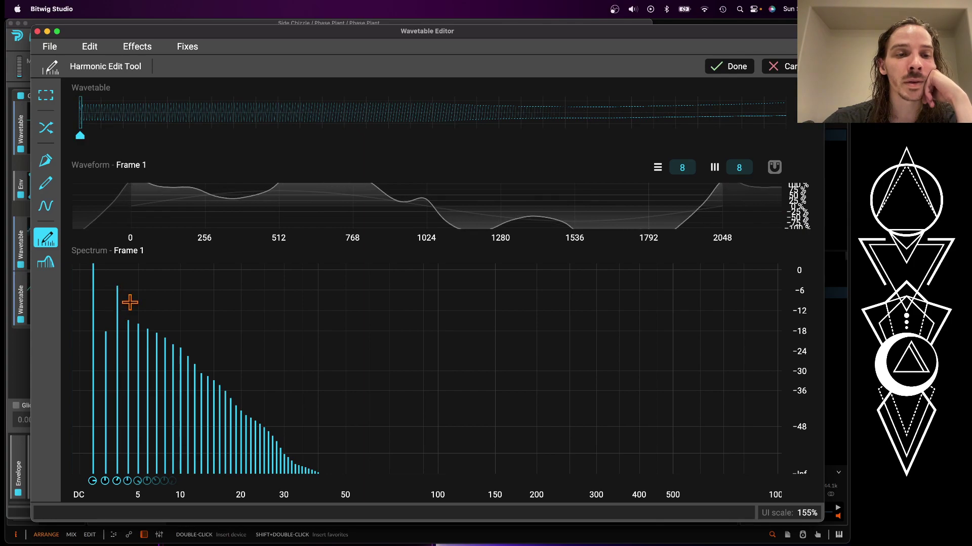
From frame 256, select all frames, boost the fundamental and fifth harmonic, lower the second and third, draw a falling upper hump, and apply the edits
{"action": "left_click", "coordinate": [787, 121]}
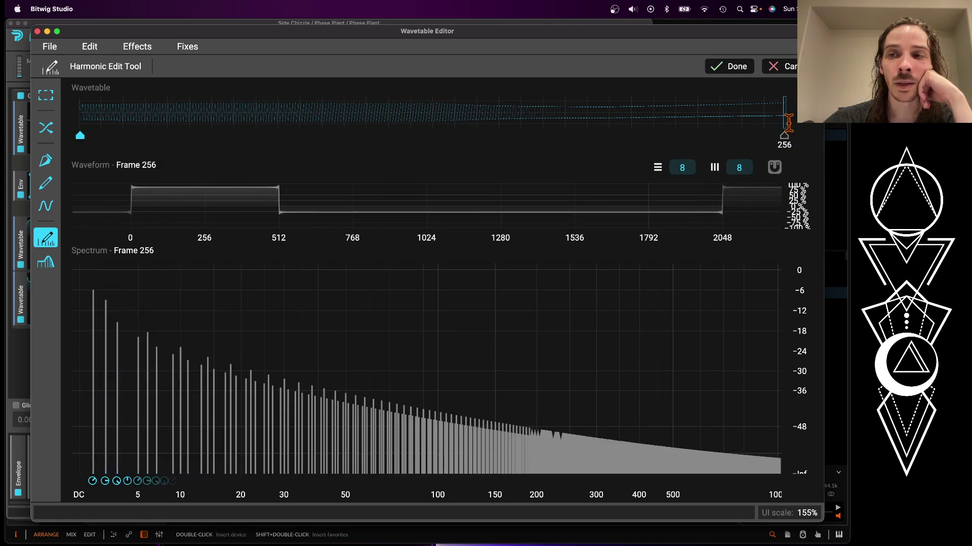
{"action": "left_click_drag", "start_coordinate": [108, 283], "coordinate": [90, 235]}
{"action": "left_click_drag", "start_coordinate": [137, 296], "coordinate": [138, 272]}
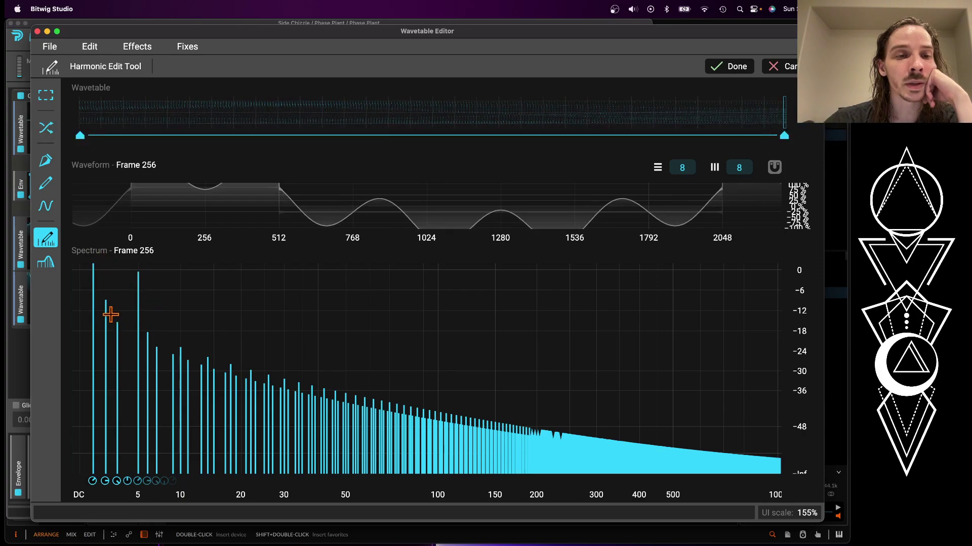
{"action": "left_click_drag", "start_coordinate": [118, 330], "coordinate": [102, 393]}
{"action": "mouse_move", "coordinate": [154, 368]}
{"action": "left_mouse_down"}
{"action": "mouse_move", "coordinate": [315, 372]}
{"action": "mouse_move", "coordinate": [560, 462]}
{"action": "mouse_move", "coordinate": [789, 476]}
{"action": "left_mouse_up"}
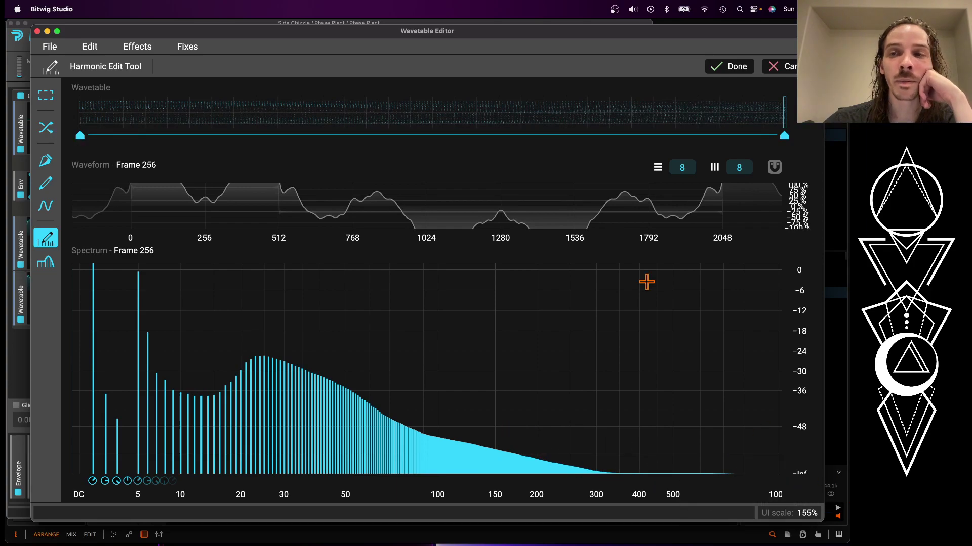
{"action": "left_click", "coordinate": [708, 67]}
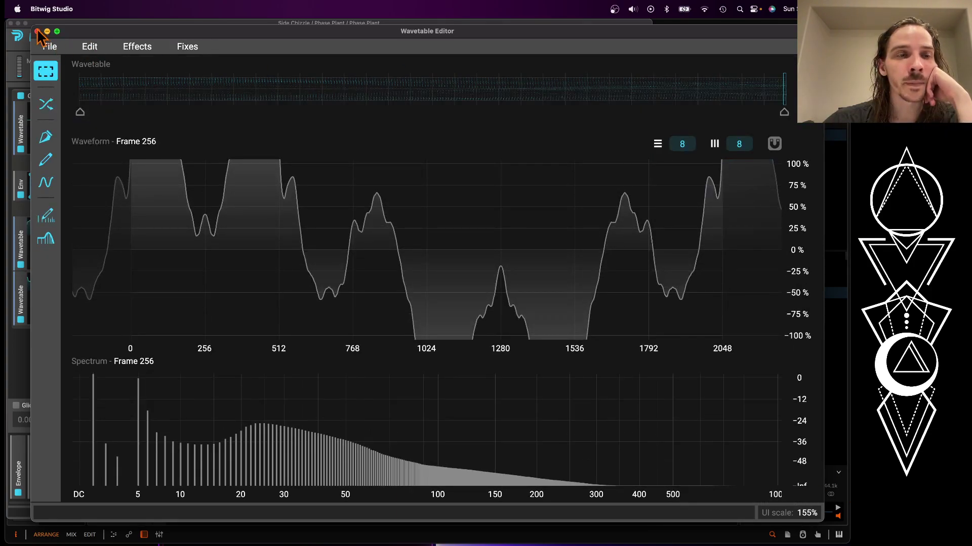
{"action": "left_click", "coordinate": [38, 31]}
Set the second wavetable oscillator's Frame to 1
{"action": "left_click_drag", "start_coordinate": [299, 300], "coordinate": [330, 300]}
{"action": "left_click_drag", "start_coordinate": [330, 236], "coordinate": [329, 258]}
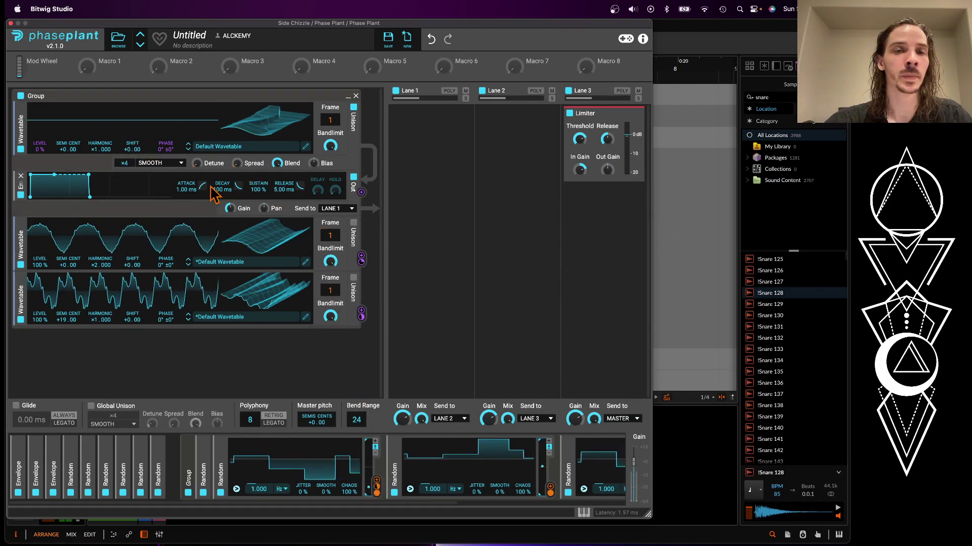
Set the first Envelope modulator's decay to 467 ms, and collapse both that envelope and the modulator group
{"action": "left_click", "coordinate": [25, 462]}
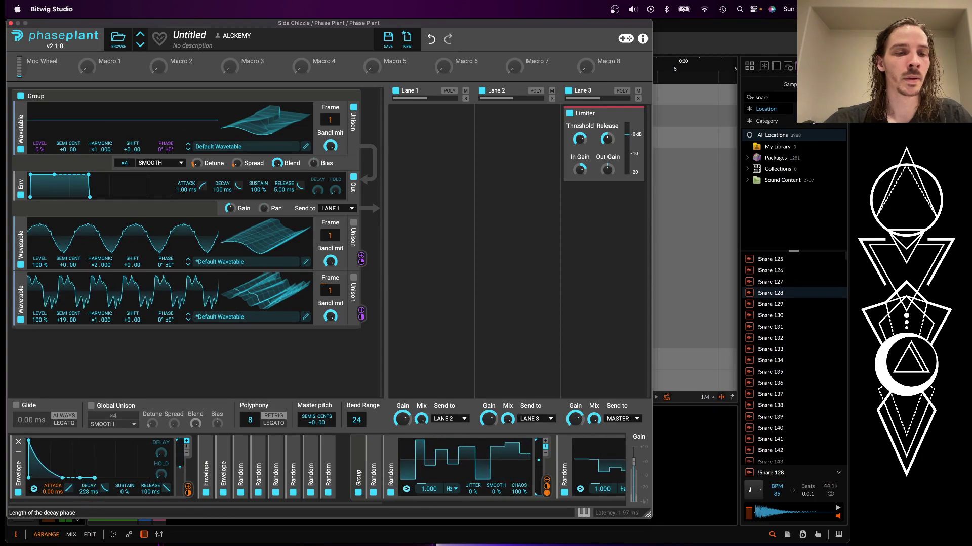
{"action": "left_click_drag", "start_coordinate": [88, 492], "coordinate": [89, 478]}
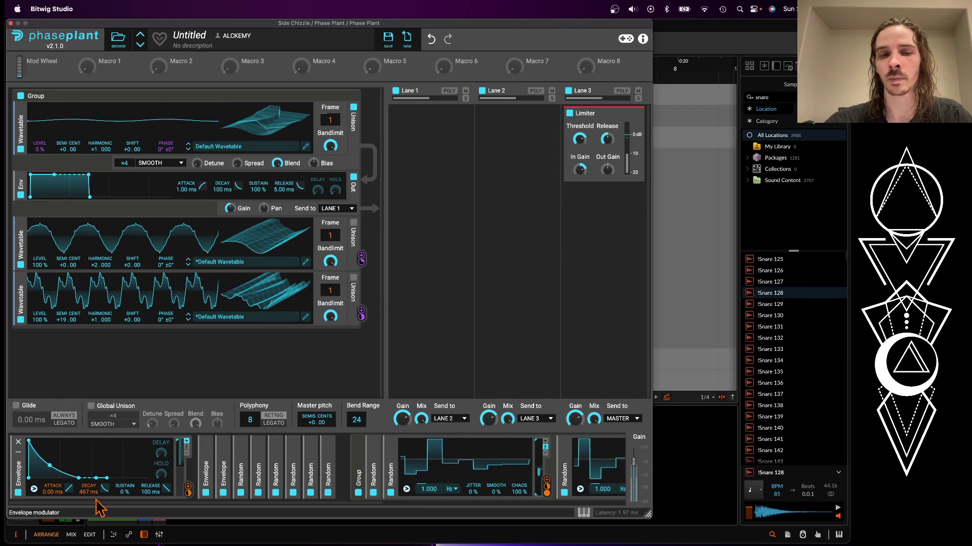
{"action": "left_click", "coordinate": [18, 452]}
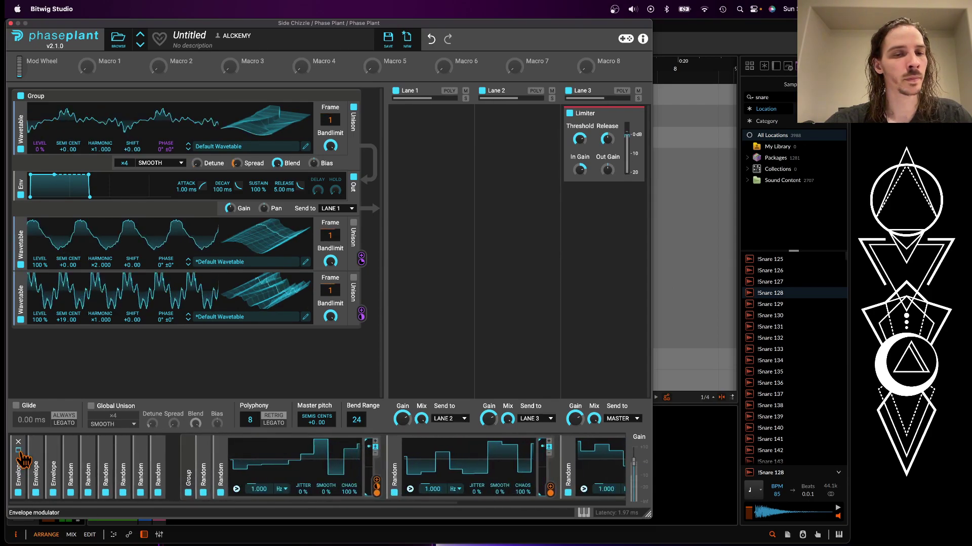
{"action": "left_click", "coordinate": [191, 458]}
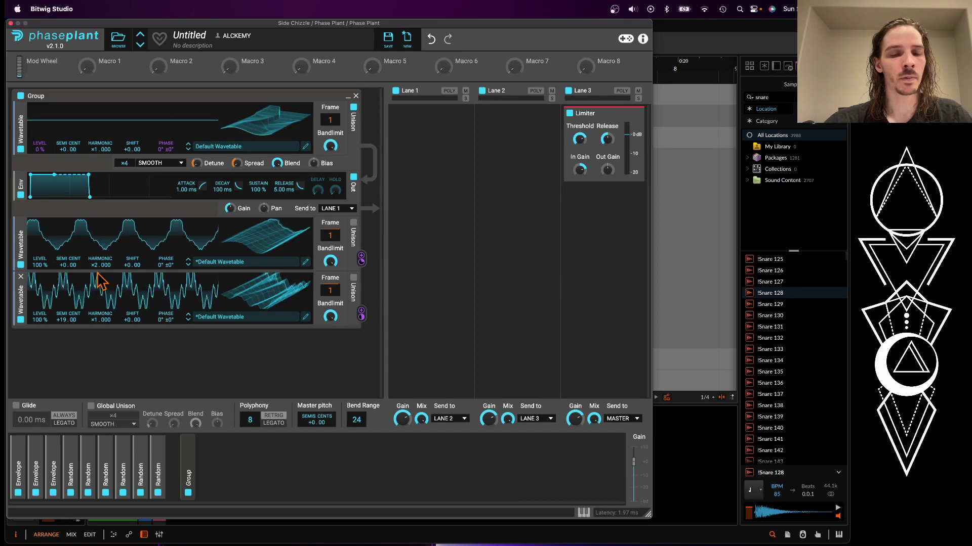
{"action": "left_click", "coordinate": [413, 133]}
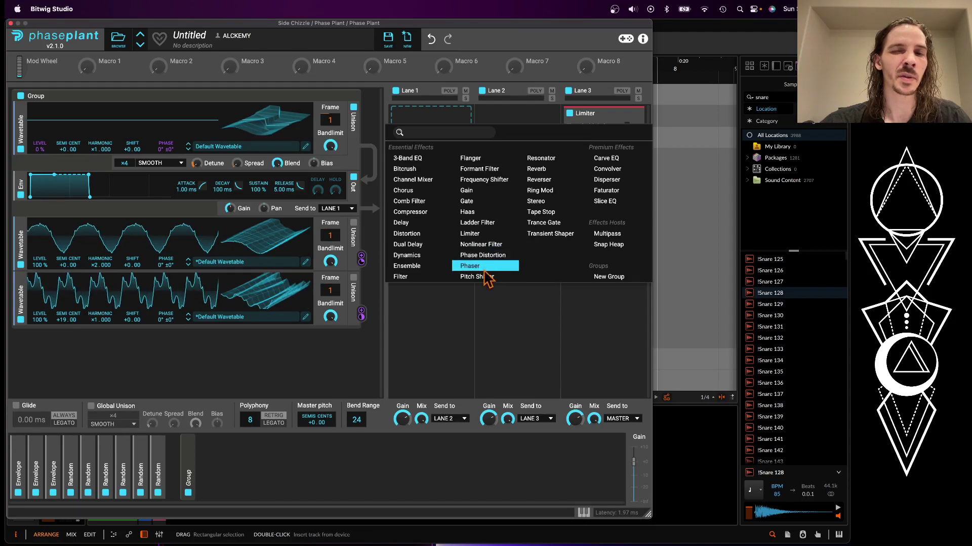
{"action": "left_click", "coordinate": [496, 185]}
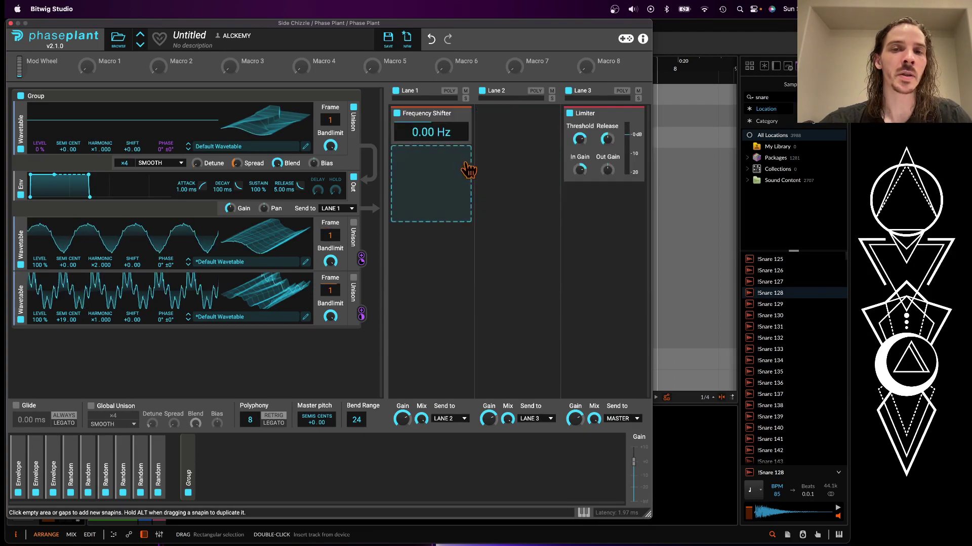
{"action": "mouse_move", "coordinate": [434, 142]}
{"action": "left_mouse_down"}
{"action": "mouse_move", "coordinate": [434, 117]}
{"action": "mouse_move", "coordinate": [434, 172]}
{"action": "mouse_move", "coordinate": [433, 140]}
{"action": "left_mouse_up"}
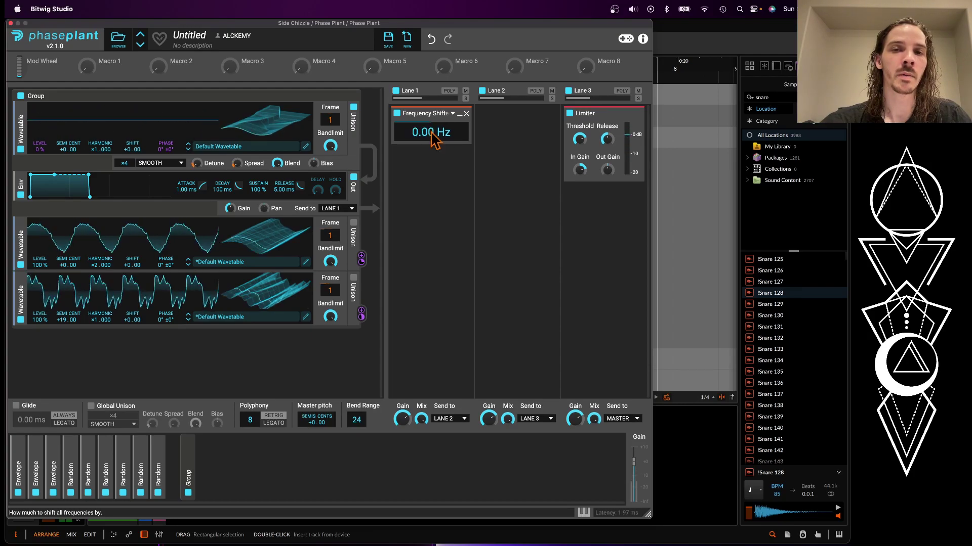
{"action": "left_click", "coordinate": [466, 114]}
Add a Distortion effect to Lane 1 and route the third Random in the modulator group to its Drive
{"action": "left_click", "coordinate": [415, 144]}
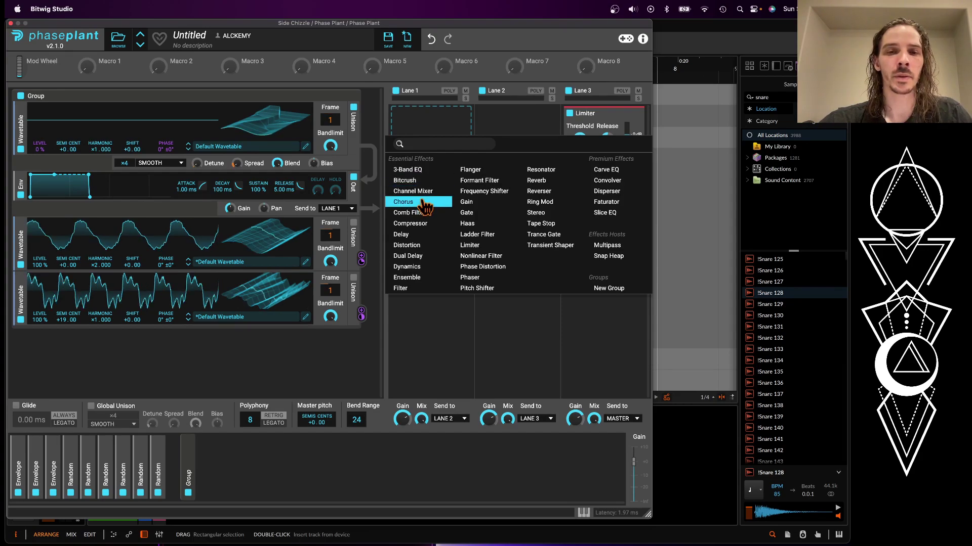
{"action": "left_click", "coordinate": [408, 245]}
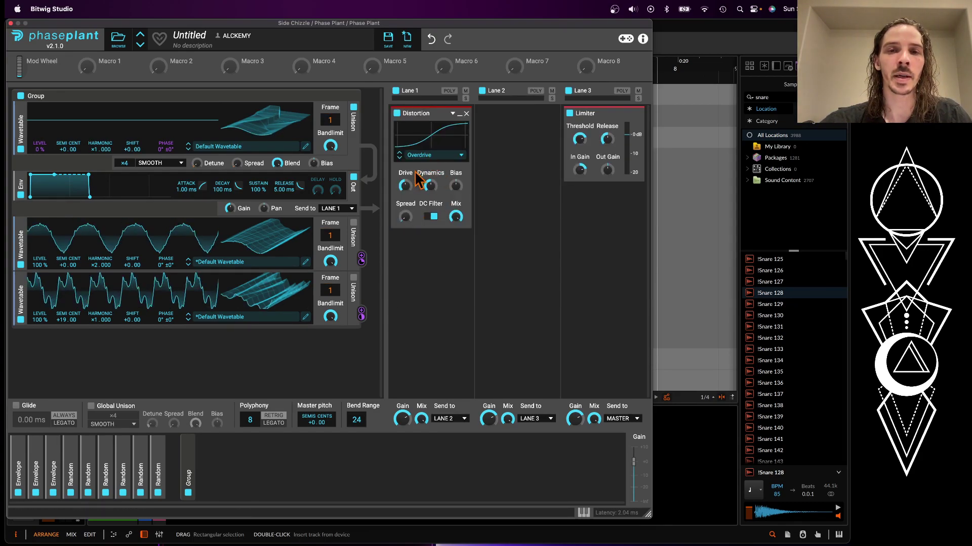
{"action": "left_click", "coordinate": [191, 465]}
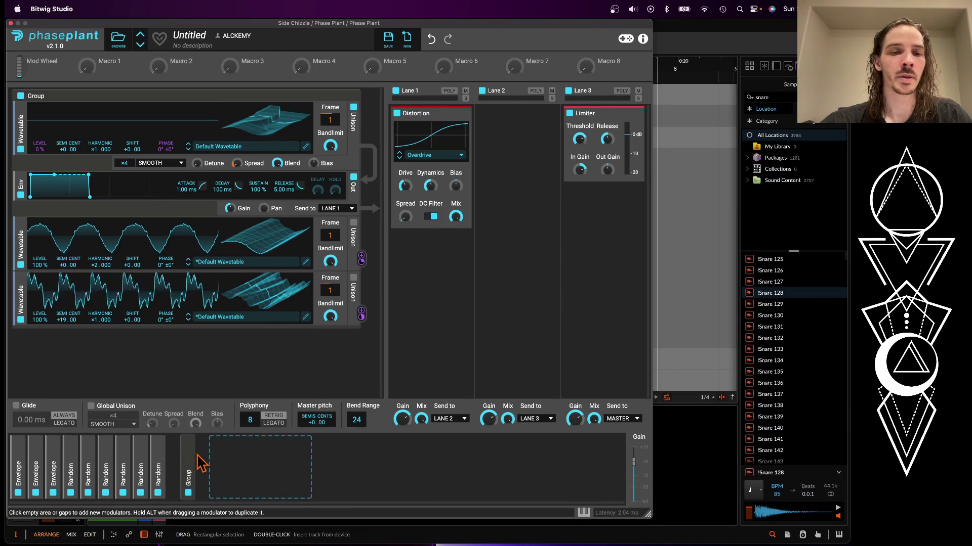
{"action": "left_click", "coordinate": [190, 460]}
{"action": "left_click", "coordinate": [191, 458]}
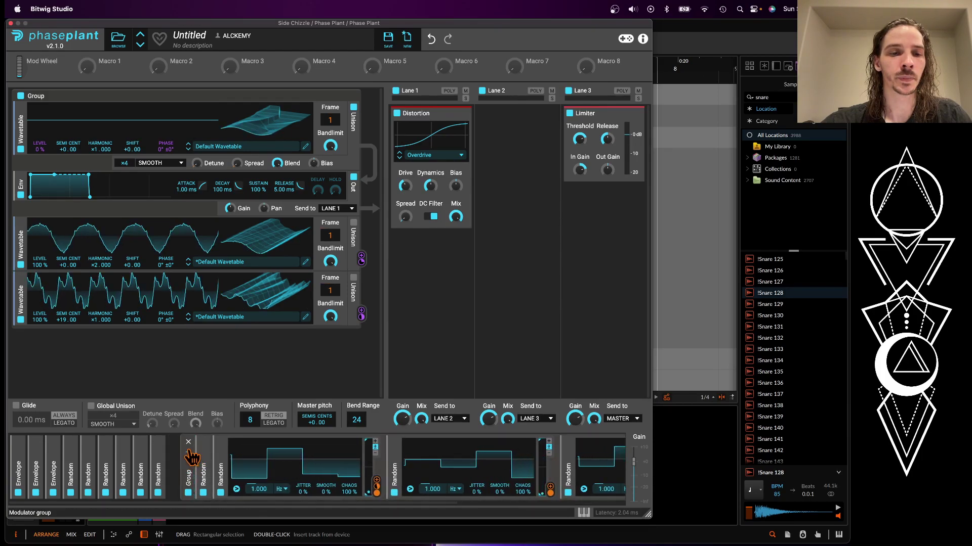
{"action": "scroll", "coordinate": [224, 458], "scroll_direction": "right", "scroll_amount": 3}
{"action": "left_click_drag", "start_coordinate": [326, 489], "coordinate": [404, 202]}
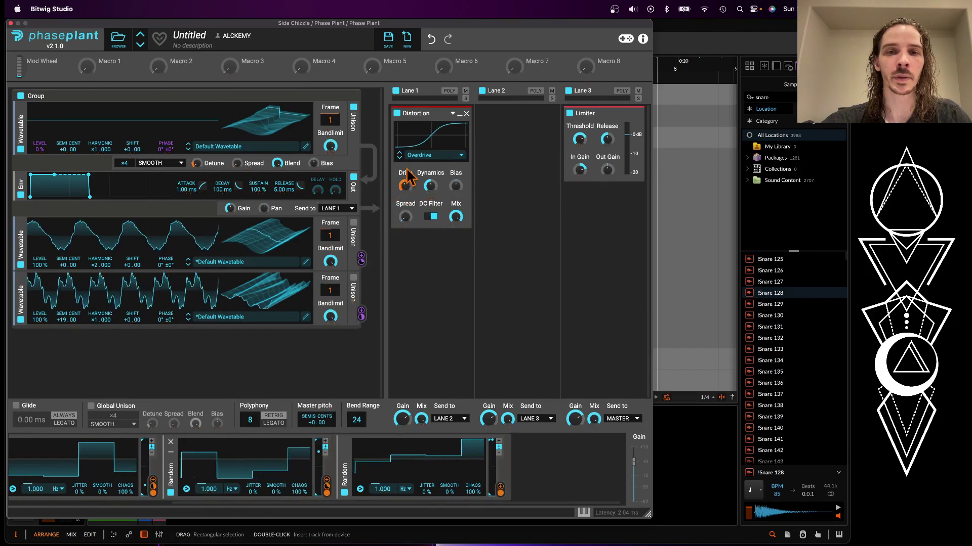
Add an Ensemble below the Distortion in Lane 1 and modulate its Detune with the last Random in the group
{"action": "left_click", "coordinate": [420, 242]}
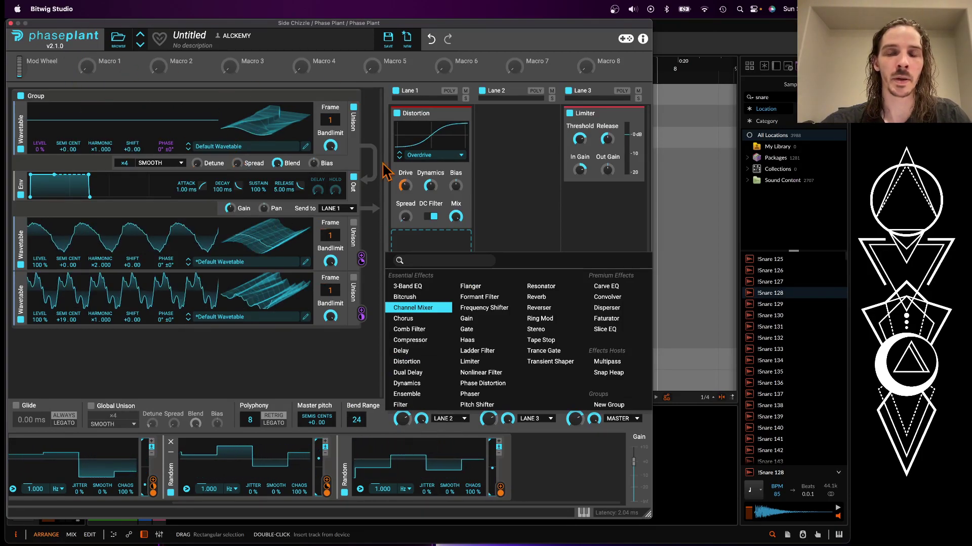
{"action": "left_click", "coordinate": [434, 397]}
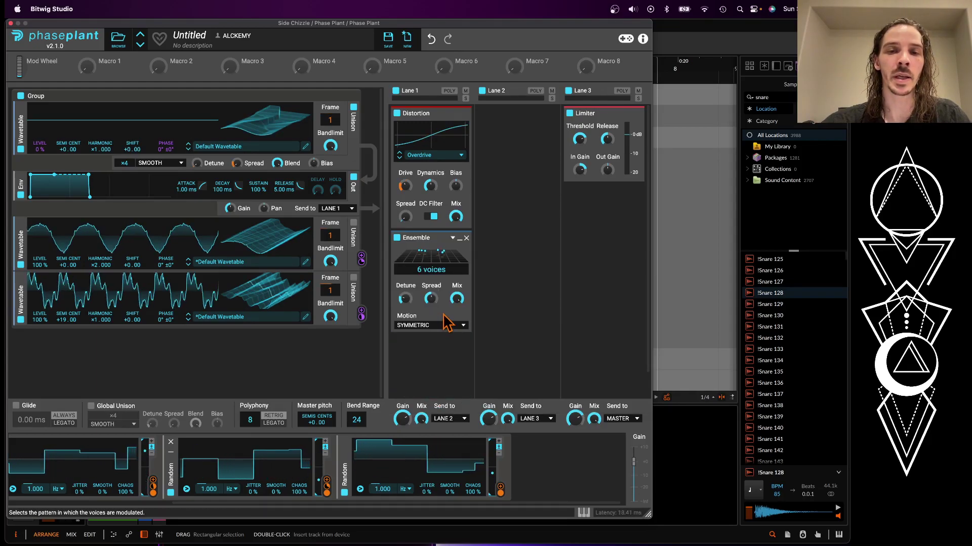
{"action": "left_click", "coordinate": [499, 494]}
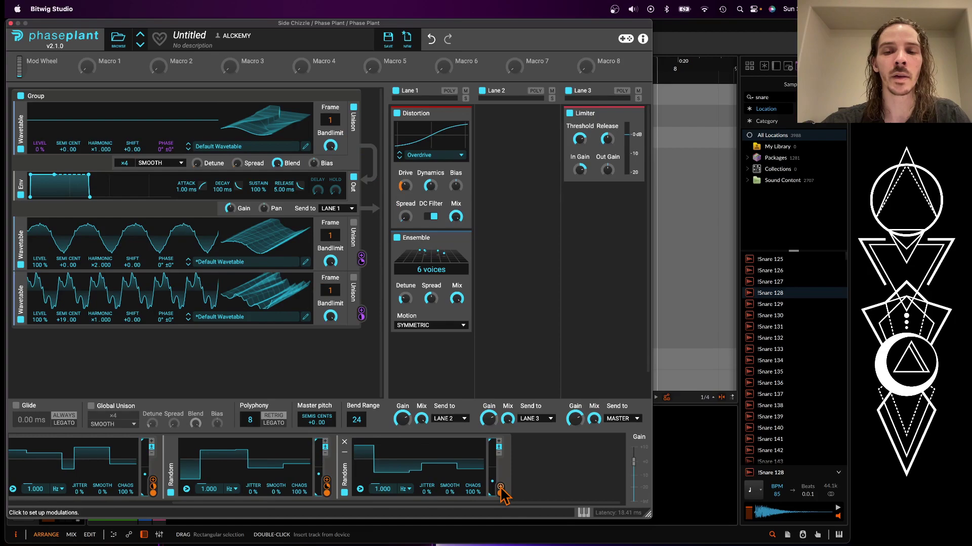
{"action": "left_click", "coordinate": [405, 301]}
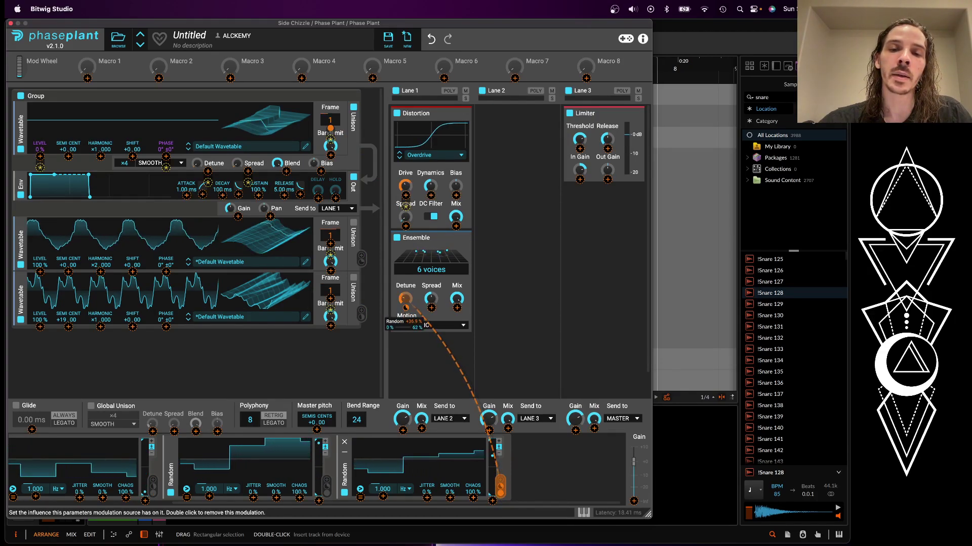
{"action": "left_click", "coordinate": [109, 462]}
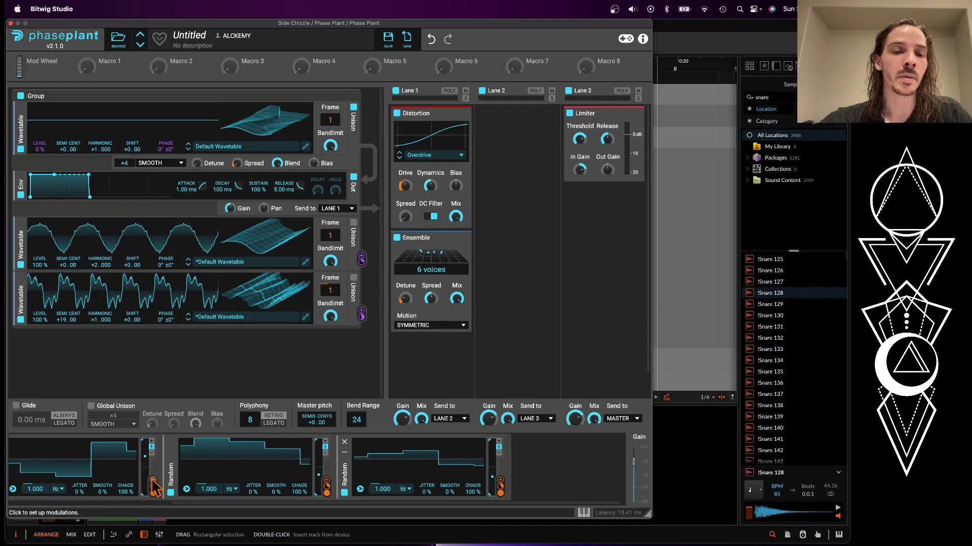
Route the second grouped Random to the Ensemble's Mix, set the Ensemble to 2 voices and collapse it
{"action": "left_click", "coordinate": [153, 480]}
{"action": "left_click", "coordinate": [457, 302]}
{"action": "left_click_drag", "start_coordinate": [457, 310], "coordinate": [432, 281]}
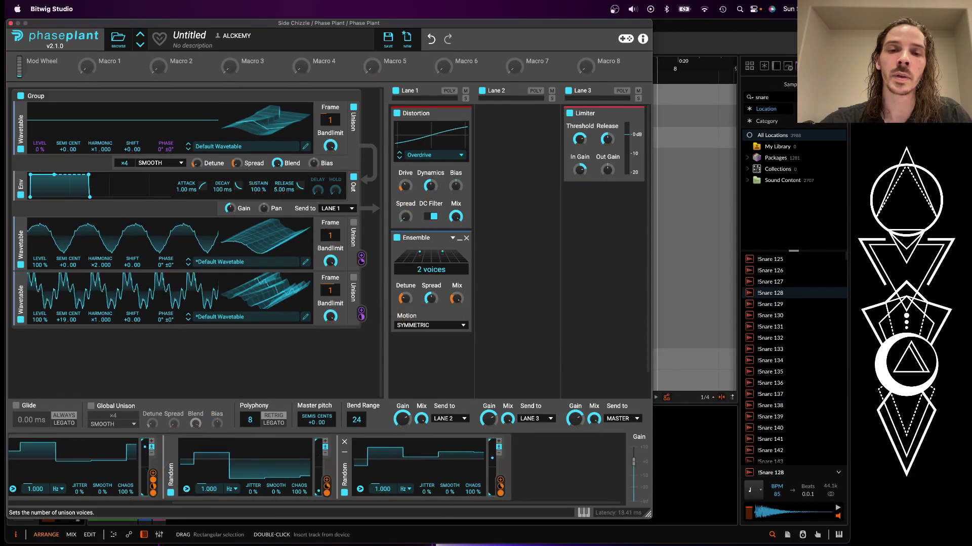
{"action": "left_click", "coordinate": [459, 238]}
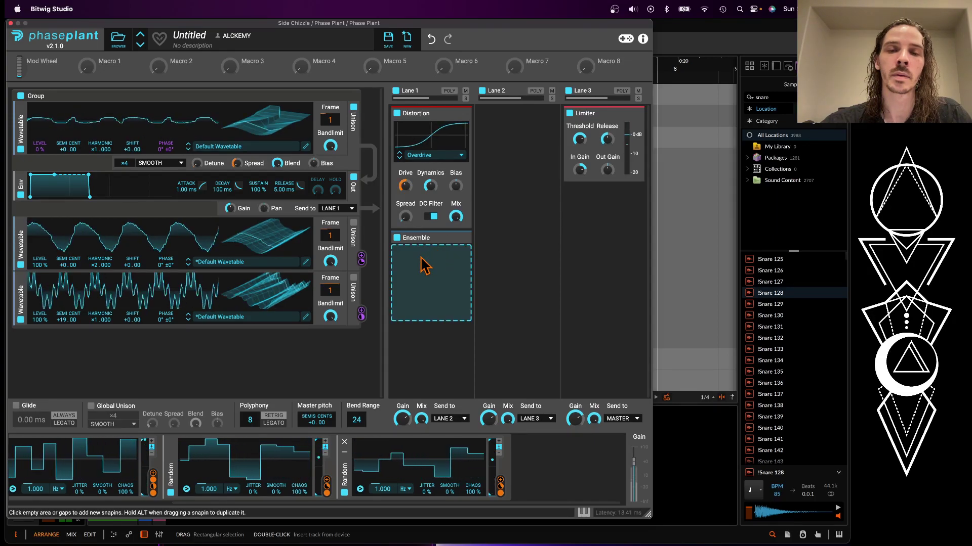
Add a Filter below the Ensemble in Lane 1 and route the first Envelope to its Cutoff at about +9%
{"action": "left_click", "coordinate": [423, 265]}
{"action": "left_click", "coordinate": [402, 409]}
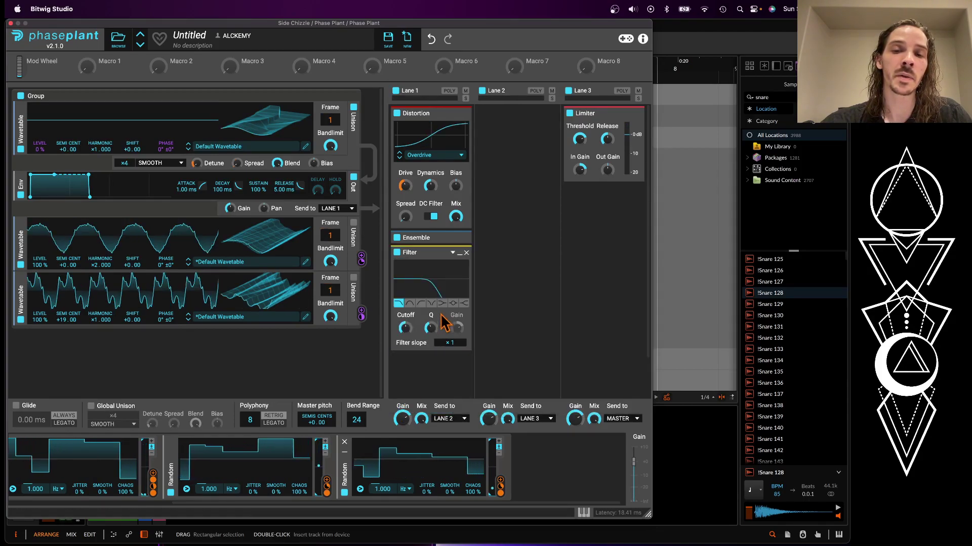
{"action": "scroll", "coordinate": [273, 470], "scroll_direction": "left", "scroll_amount": 5}
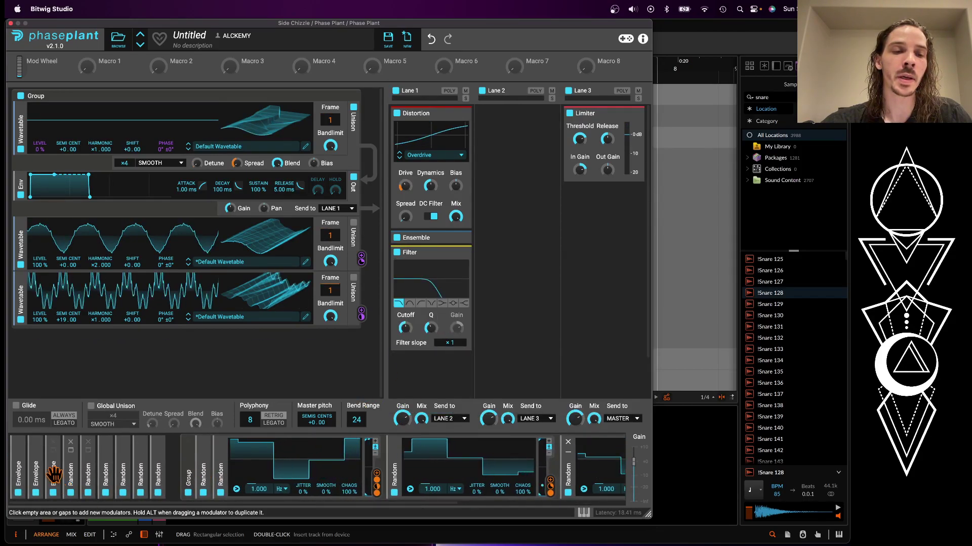
{"action": "left_click", "coordinate": [29, 459]}
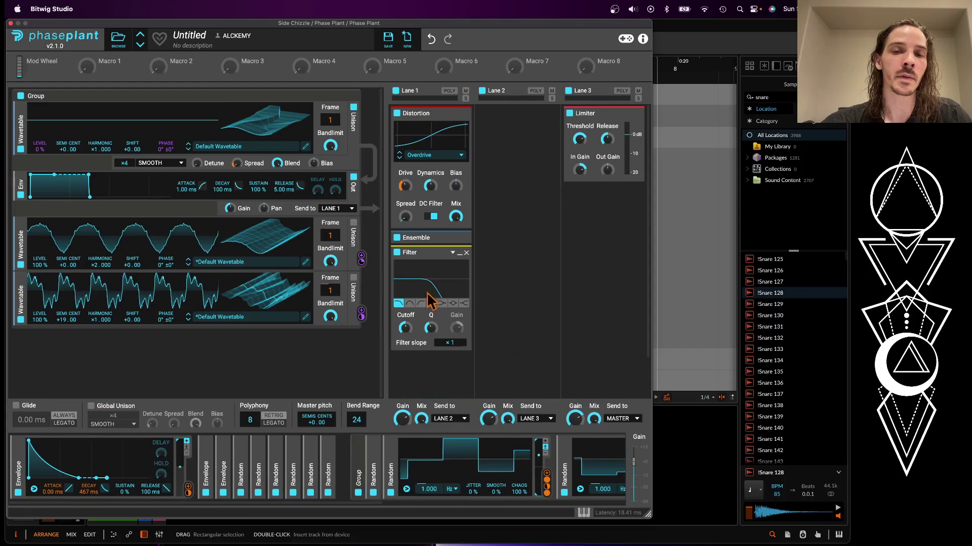
{"action": "left_click_drag", "start_coordinate": [187, 490], "coordinate": [406, 329]}
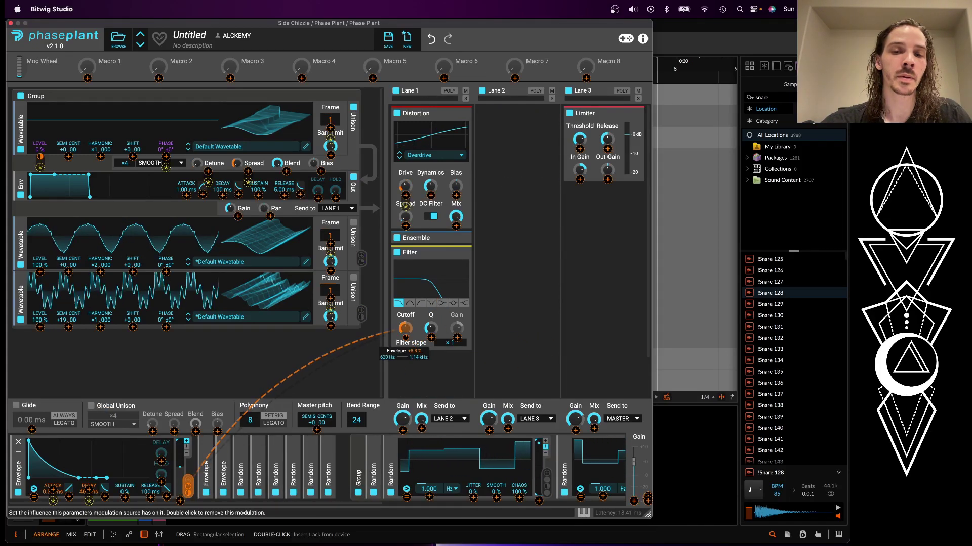
{"action": "left_click", "coordinate": [418, 333]}
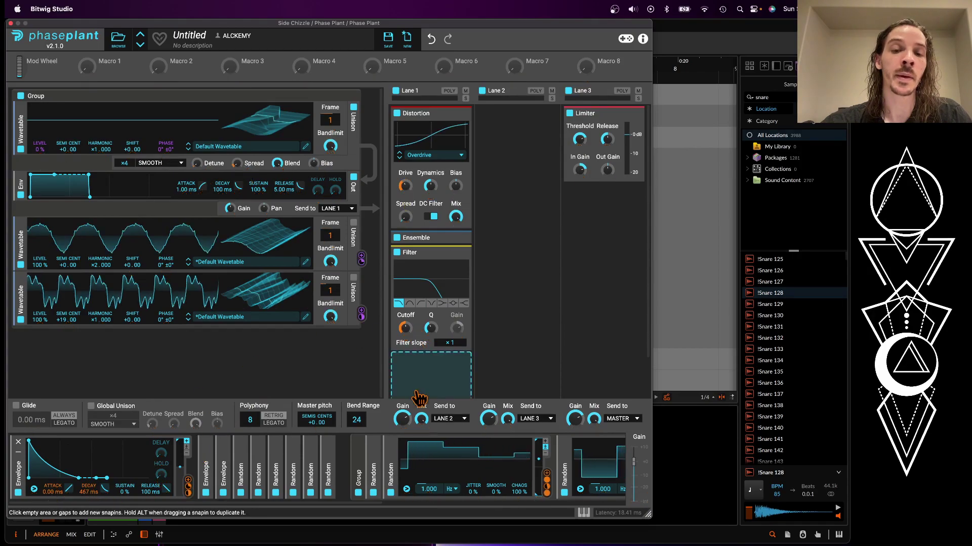
Route the third grouped Random to the Filter's Cutoff, lower the base Cutoff, and collapse the Filter
{"action": "left_click", "coordinate": [390, 452]}
{"action": "scroll", "coordinate": [394, 458], "scroll_direction": "right", "scroll_amount": 5}
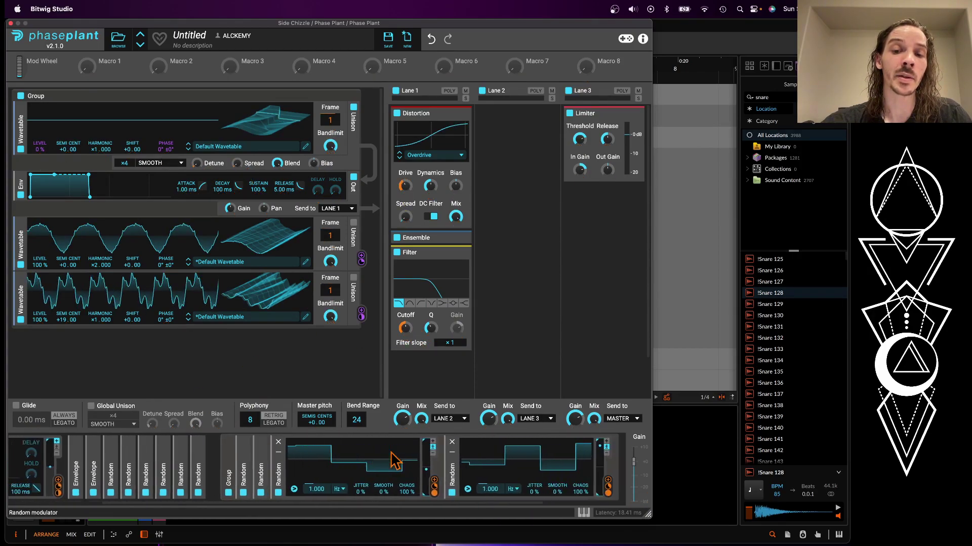
{"action": "left_click_drag", "start_coordinate": [344, 489], "coordinate": [406, 338]}
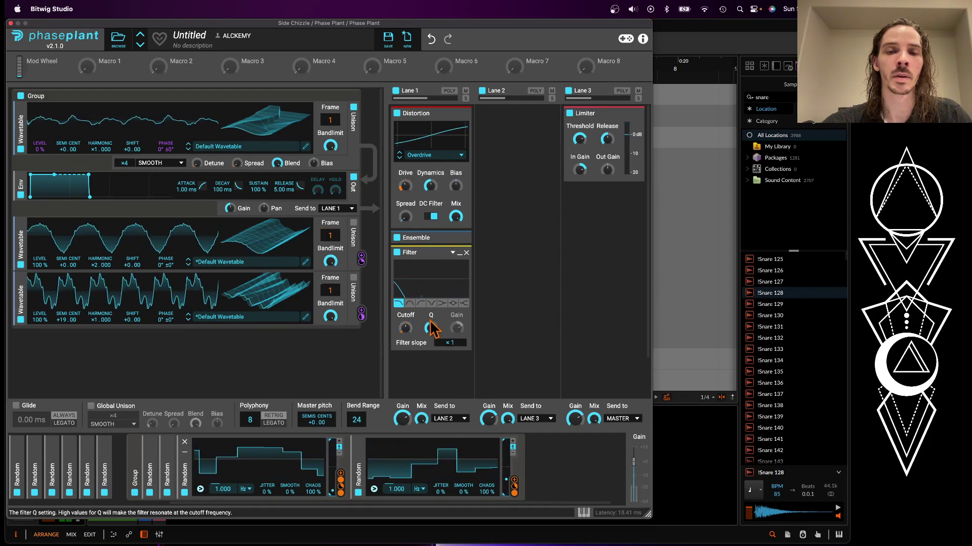
{"action": "left_click", "coordinate": [459, 253]}
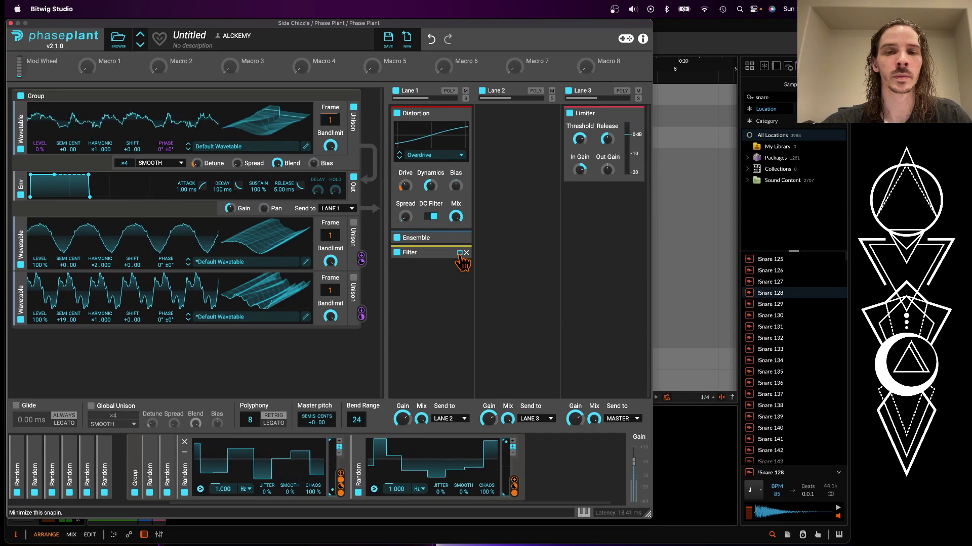
Add a 56.4 ms Delay below the Filter in Lane 1, modulating its time with the last grouped Random and its Mix with the third
{"action": "left_click", "coordinate": [433, 276]}
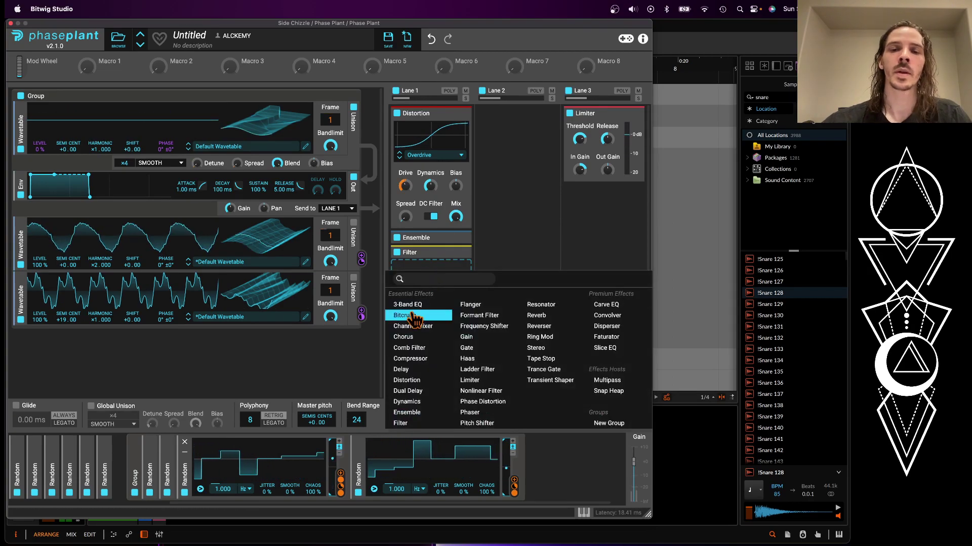
{"action": "left_click", "coordinate": [401, 369]}
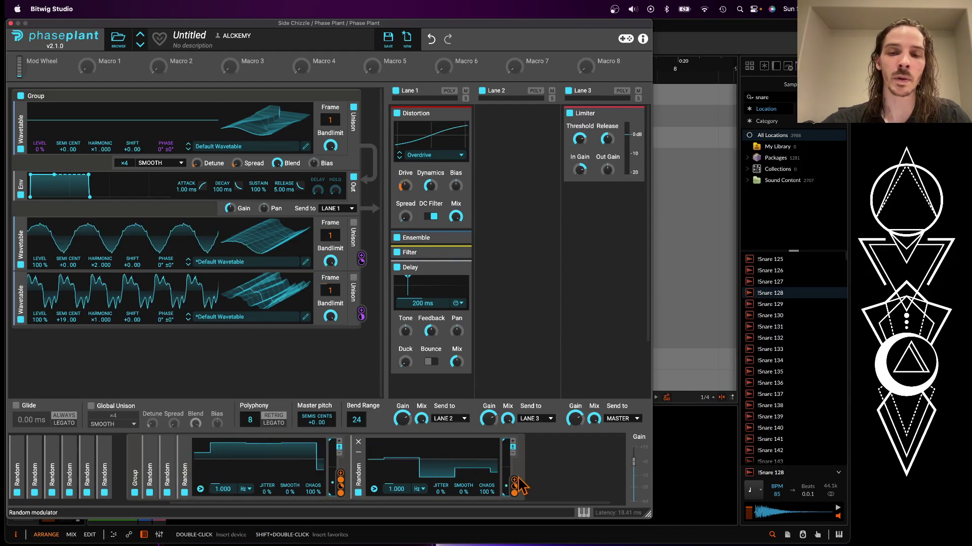
{"action": "left_click_drag", "start_coordinate": [514, 481], "coordinate": [423, 309]}
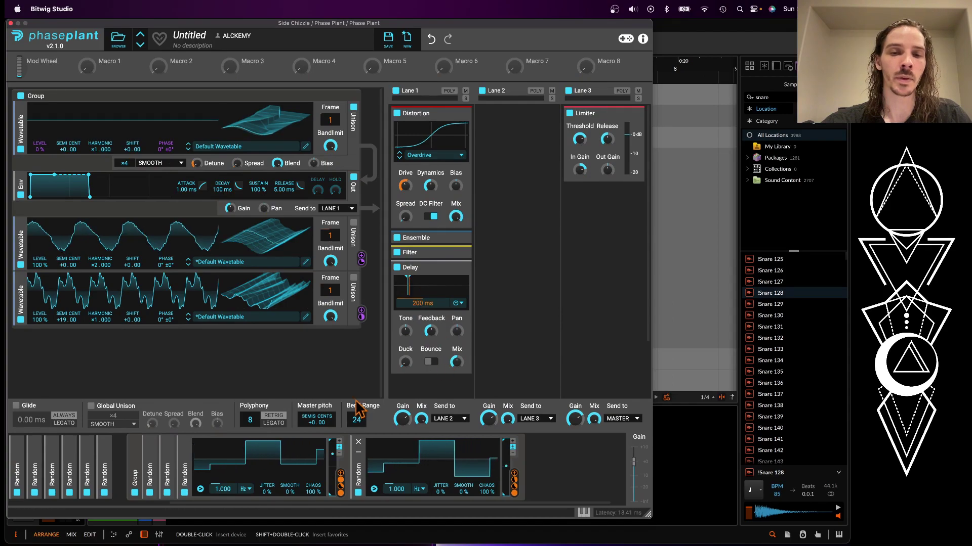
{"action": "left_click_drag", "start_coordinate": [340, 481], "coordinate": [457, 363]}
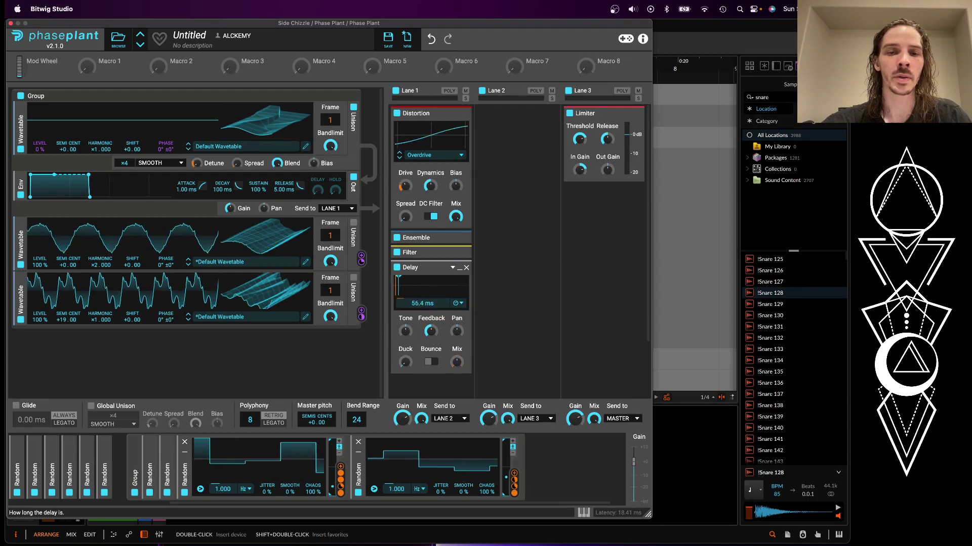
{"action": "left_click", "coordinate": [463, 273]}
Add a Convolver below the Delay in Lane 1 and load the factory Stairway impulse response from Spaces Real
{"action": "left_click", "coordinate": [425, 291]}
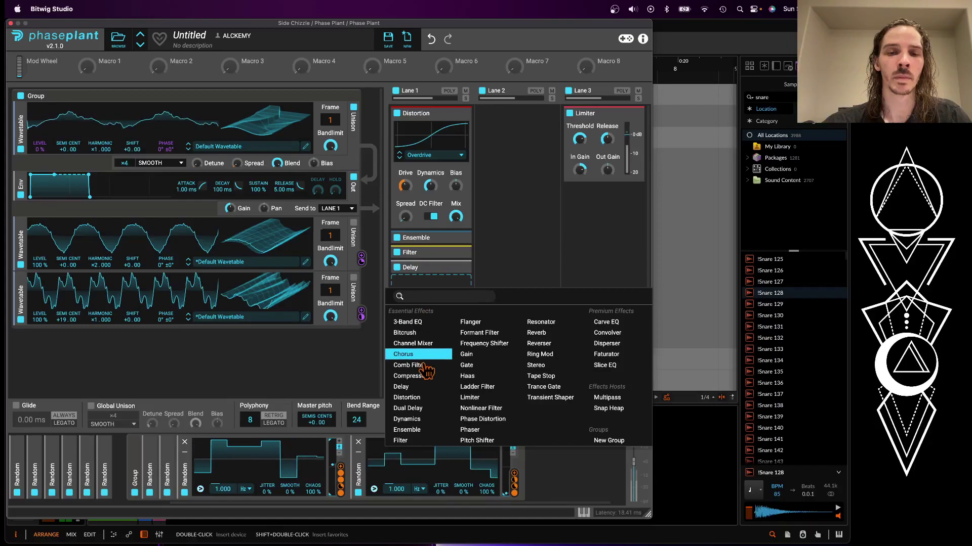
{"action": "left_click", "coordinate": [608, 335]}
{"action": "left_click", "coordinate": [416, 341]}
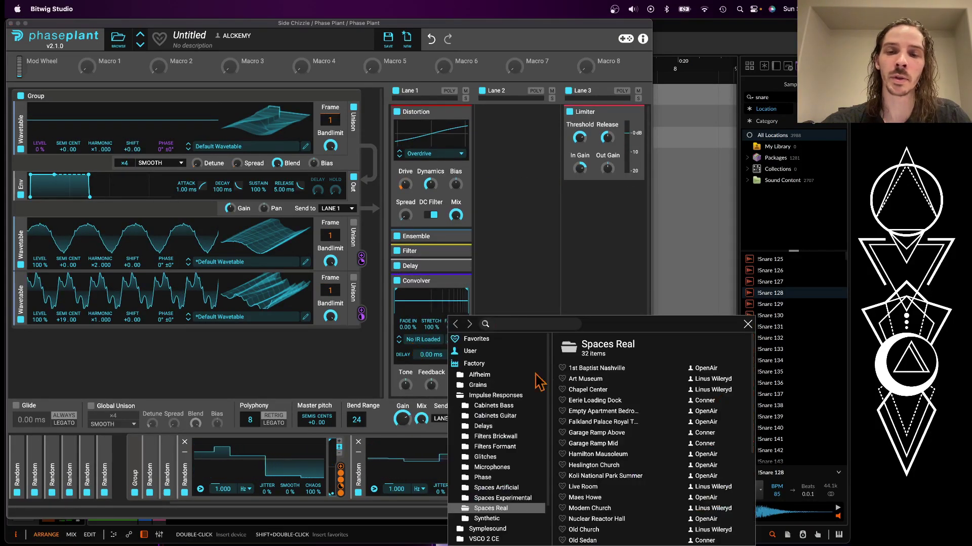
{"action": "scroll", "coordinate": [597, 454], "scroll_direction": "down", "scroll_amount": 5}
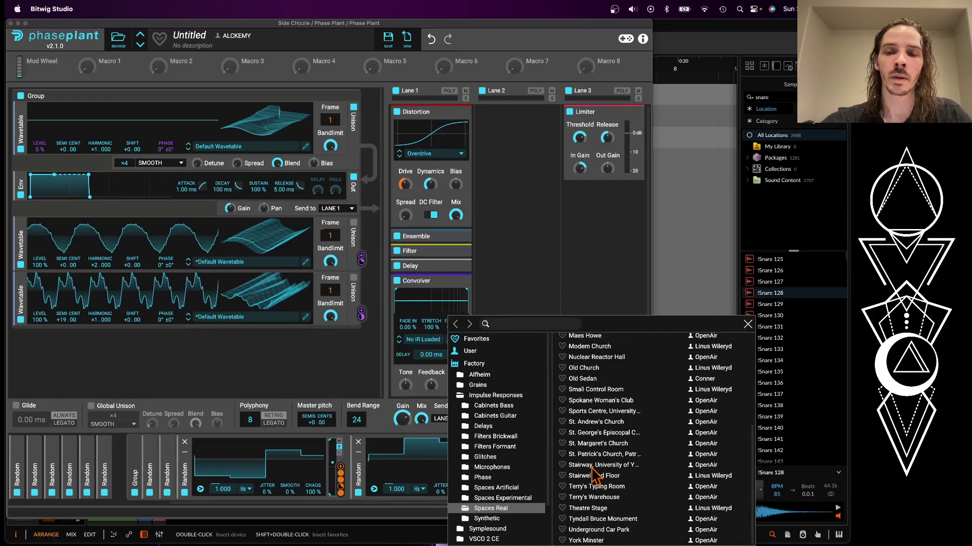
{"action": "left_click", "coordinate": [592, 466]}
{"action": "left_click", "coordinate": [425, 315]}
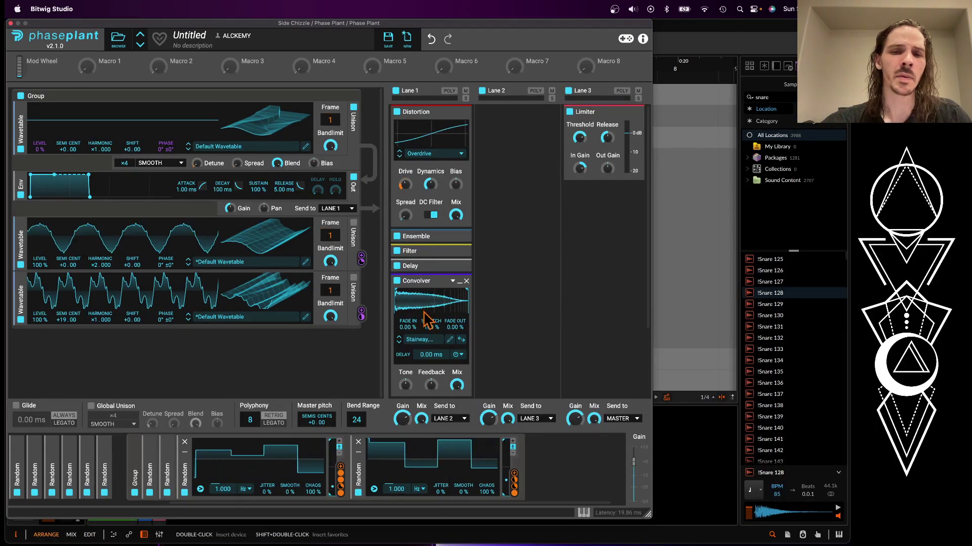
Expand the first two grouped Randoms, lower the Convolver's Mix to 0%, and try the first Random as its modulator
{"action": "left_click", "coordinate": [172, 460]}
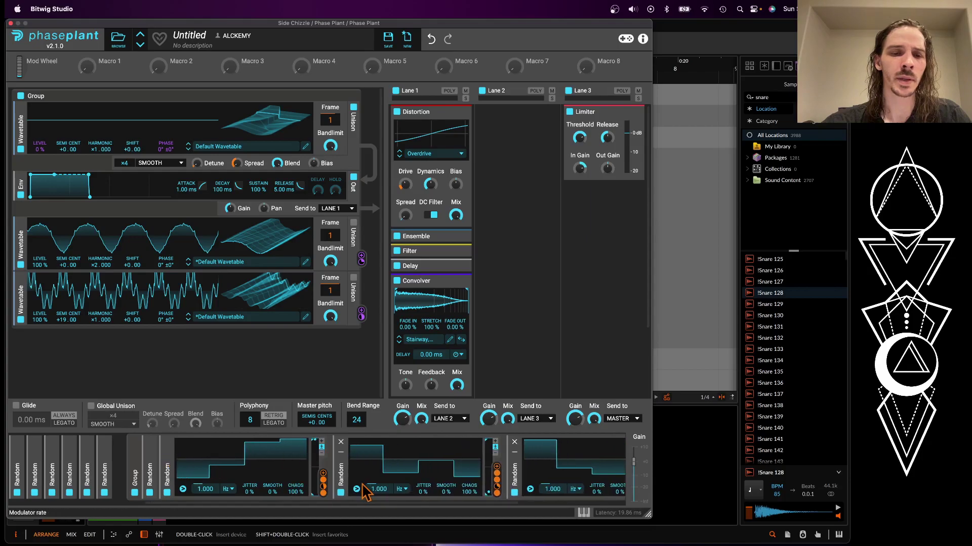
{"action": "left_click", "coordinate": [152, 459]}
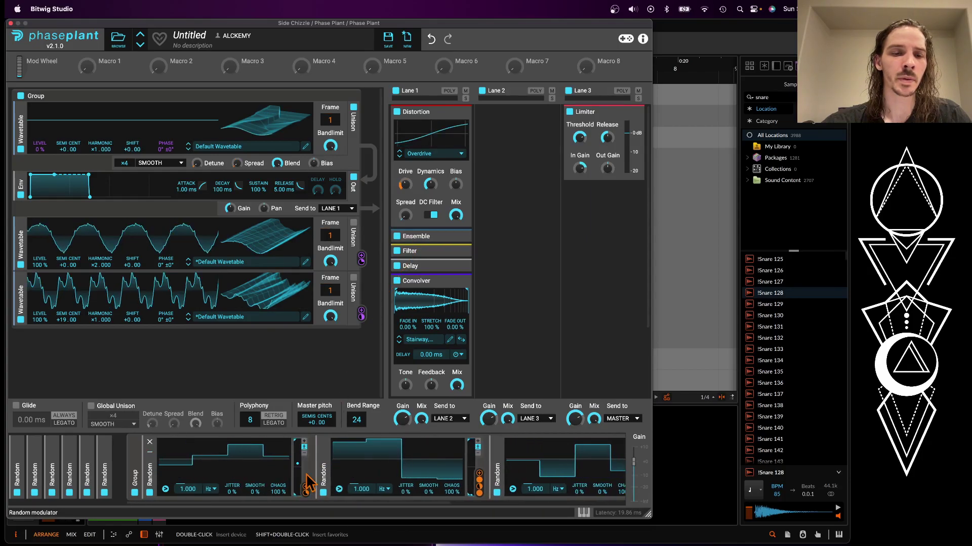
{"action": "left_click", "coordinate": [306, 487]}
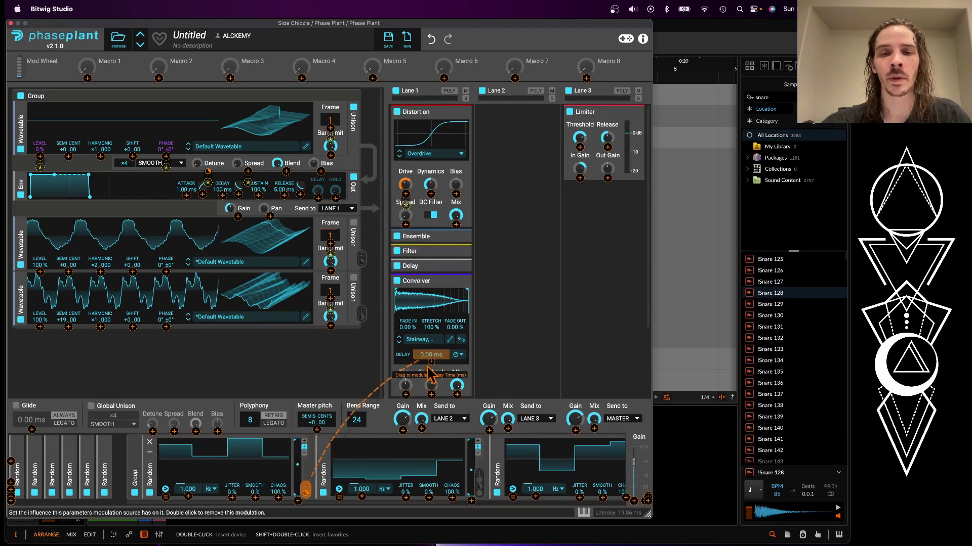
{"action": "left_click_drag", "start_coordinate": [456, 396], "coordinate": [455, 394]}
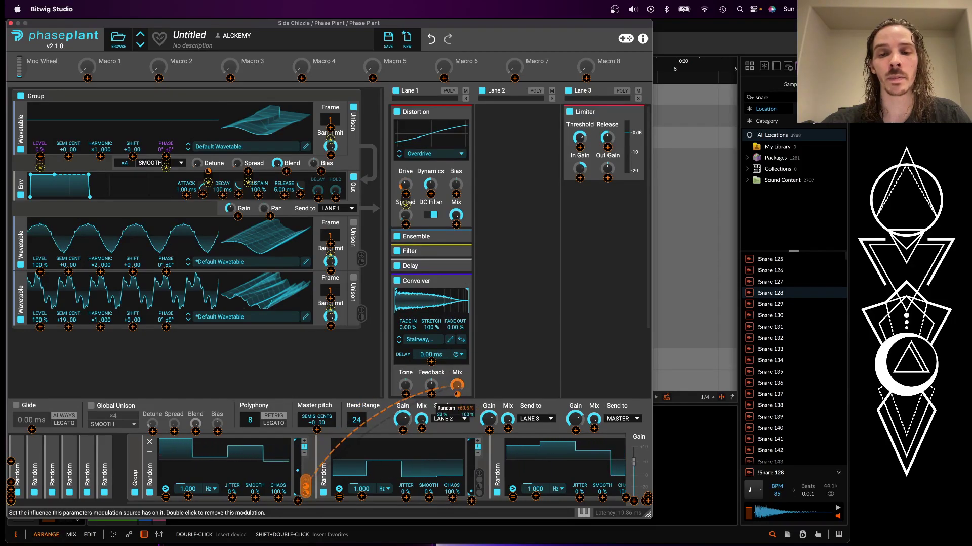
{"action": "left_click", "coordinate": [443, 387]}
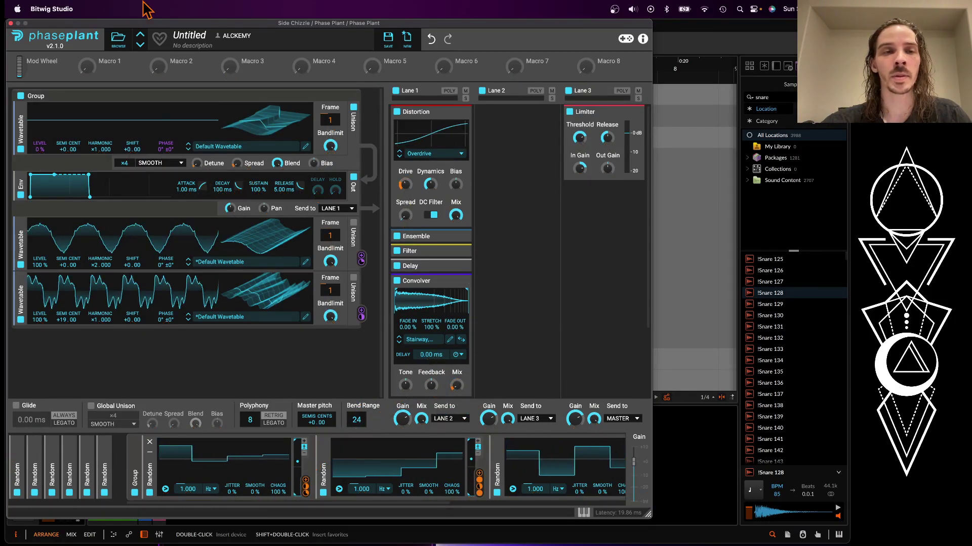
{"action": "left_click_drag", "start_coordinate": [236, 162], "coordinate": [241, 168]}
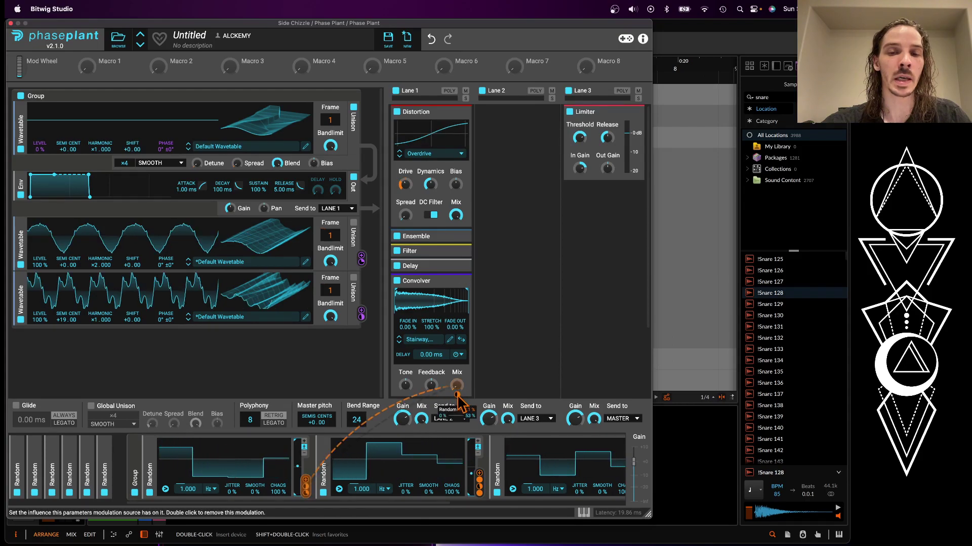
Modulate the Convolver's Mix with the second grouped Random at about +39.7% instead, route the first to its delay time, and collapse the Convolver
{"action": "left_click", "coordinate": [480, 476]}
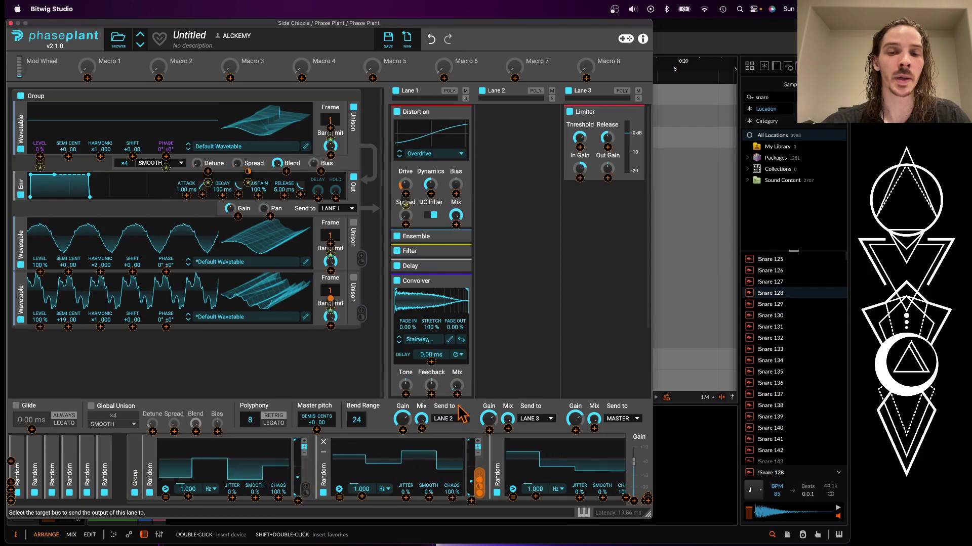
{"action": "left_click_drag", "start_coordinate": [461, 415], "coordinate": [457, 396]}
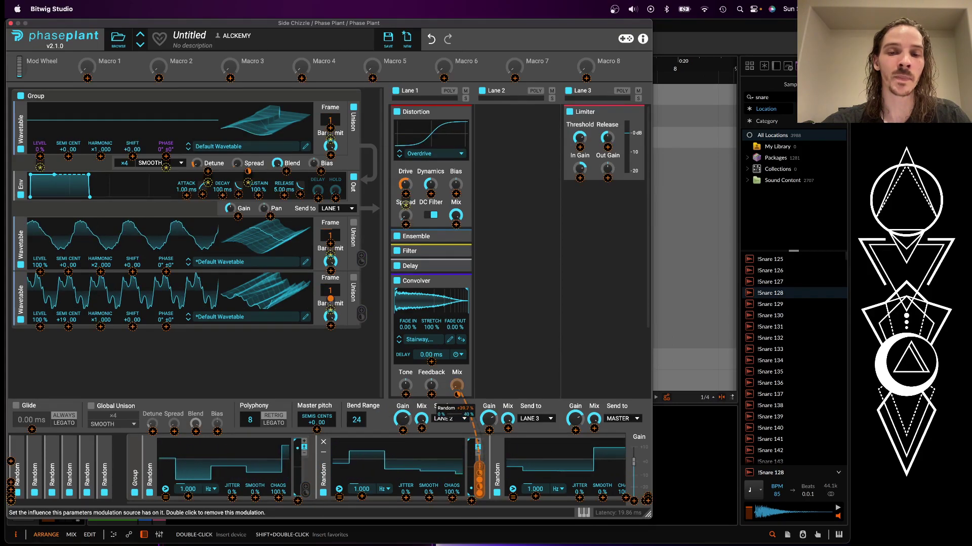
{"action": "left_click", "coordinate": [441, 383]}
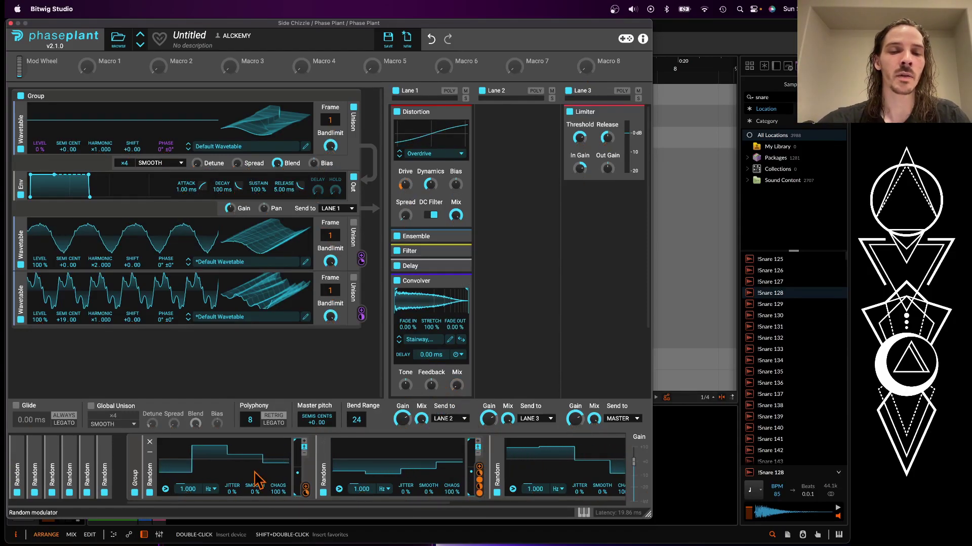
{"action": "left_click_drag", "start_coordinate": [306, 488], "coordinate": [431, 361]}
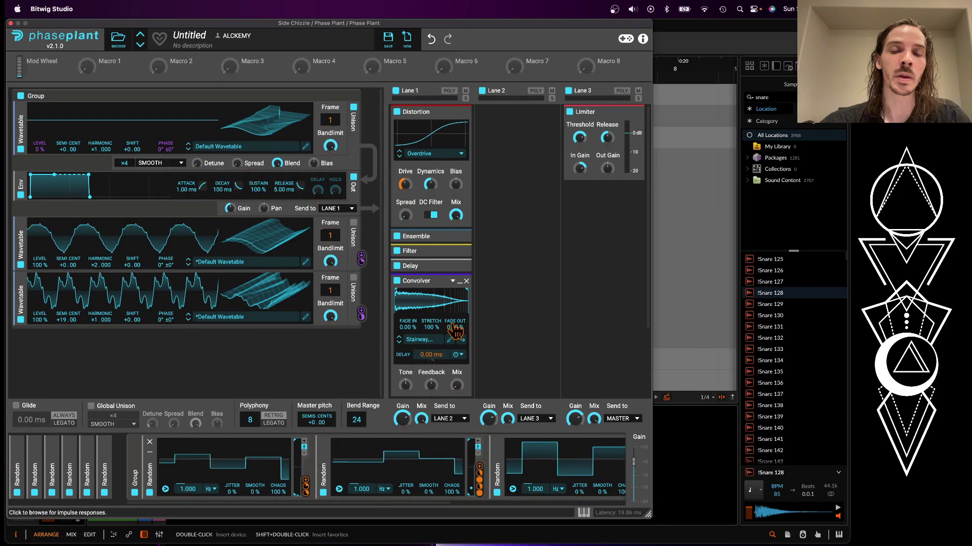
{"action": "left_click", "coordinate": [461, 283]}
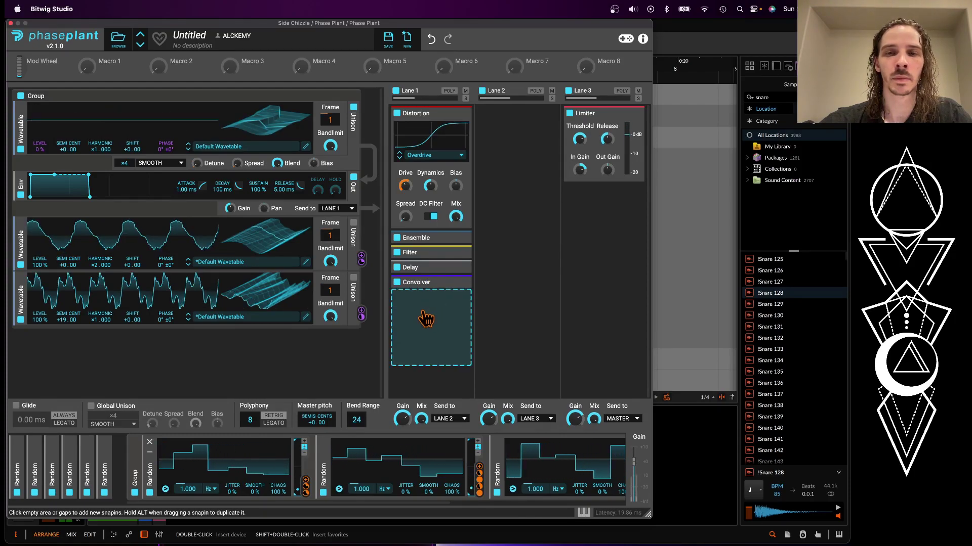
Add a Reverb below the Convolver in Lane 1 and route the last grouped Random to its Mix
{"action": "left_click", "coordinate": [425, 317]}
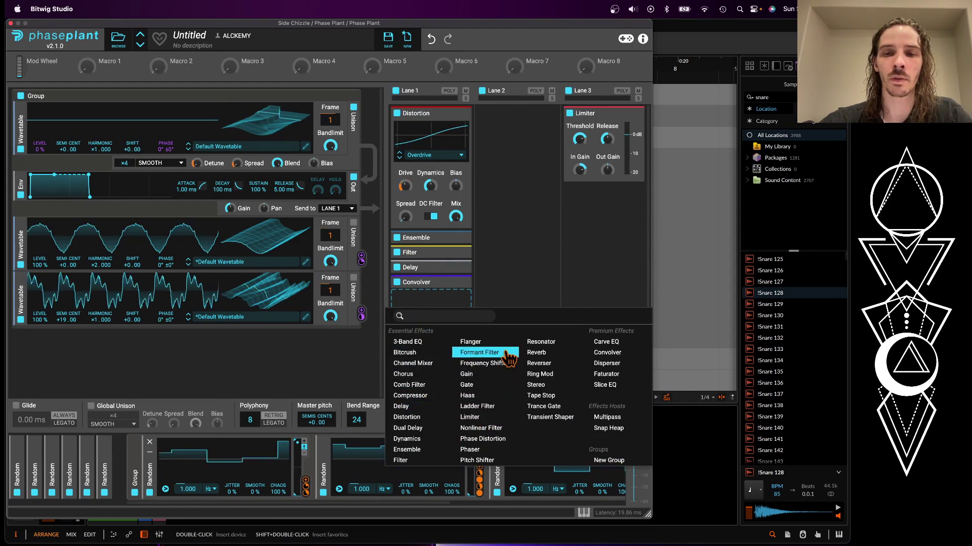
{"action": "left_click", "coordinate": [536, 352]}
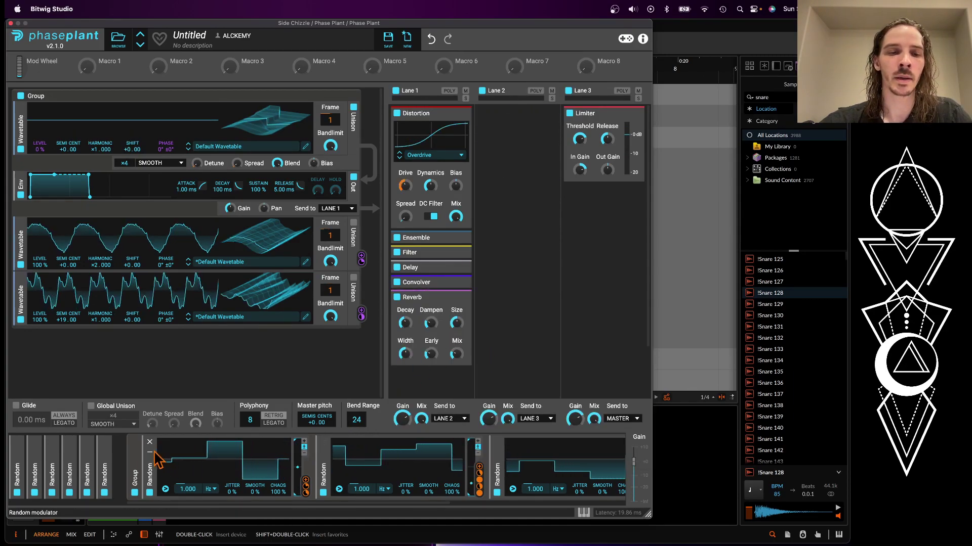
{"action": "left_click", "coordinate": [151, 452]}
{"action": "left_click", "coordinate": [167, 452]}
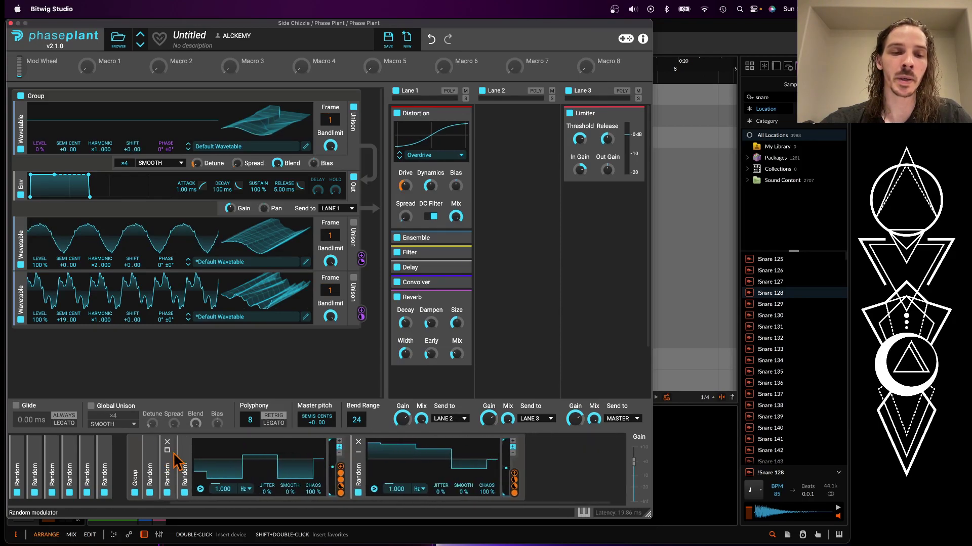
{"action": "left_click_drag", "start_coordinate": [517, 483], "coordinate": [457, 356]}
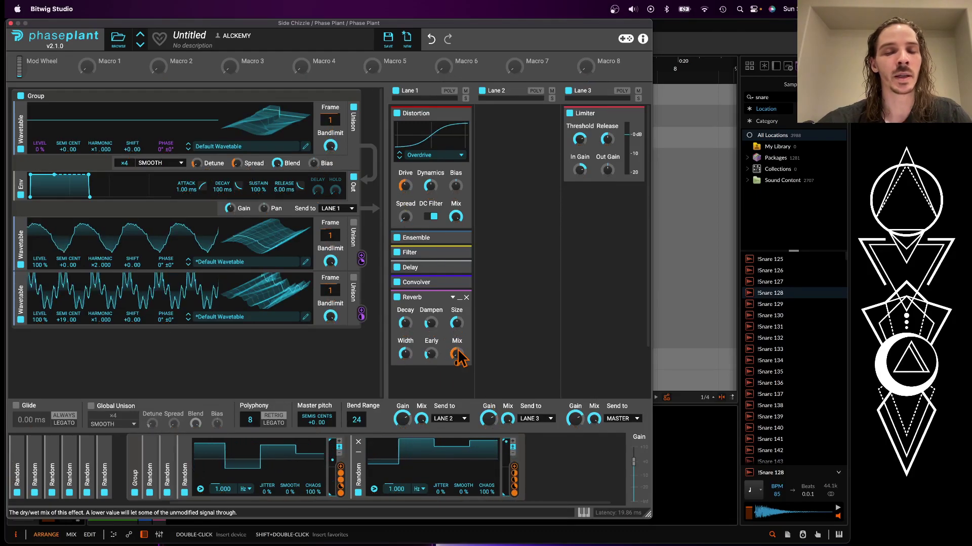
Add a Multipass to Lane 2 and load the FINAL NEURO CHAIN preset from Favorites
{"action": "left_click", "coordinate": [508, 135]}
{"action": "left_click", "coordinate": [603, 237]}
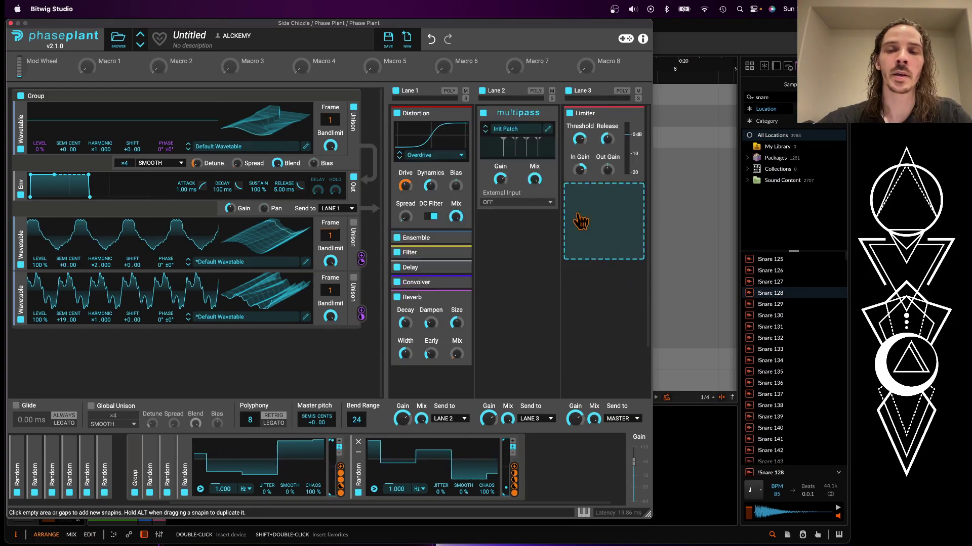
{"action": "left_click", "coordinate": [506, 128]}
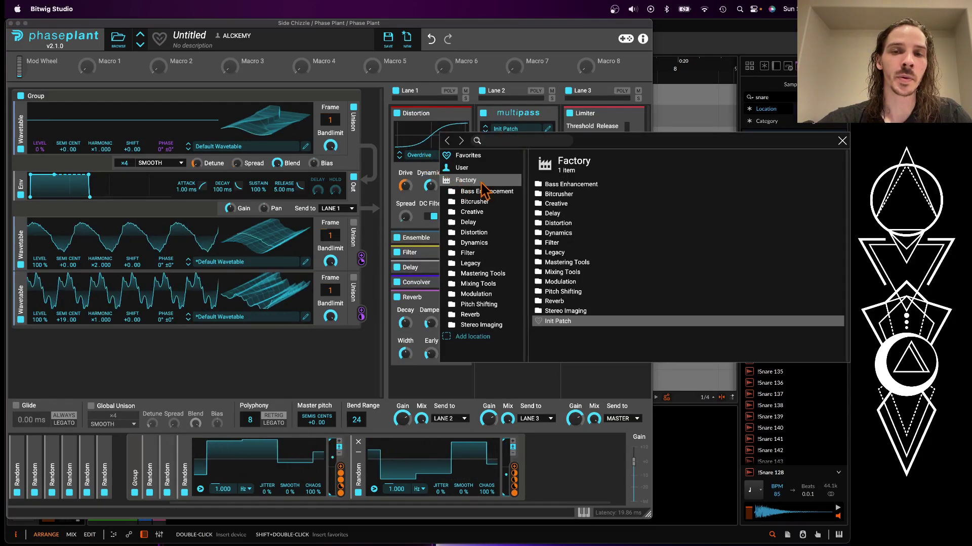
{"action": "left_click", "coordinate": [467, 155]}
{"action": "left_click", "coordinate": [569, 260]}
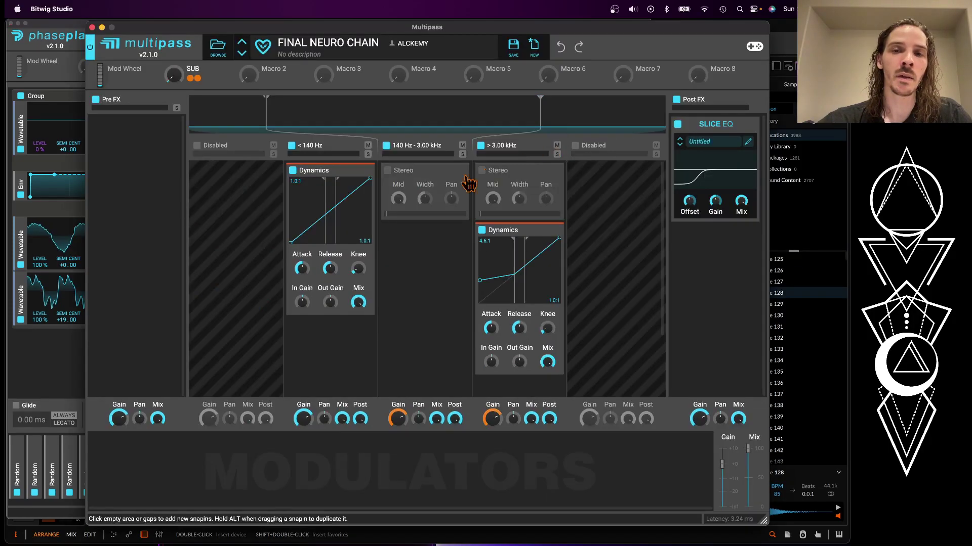
Set the downward compression ratio of the Multipass Dynamics in the band below 140 Hz to 3.8:1 and close its editor
{"action": "left_click", "coordinate": [547, 128]}
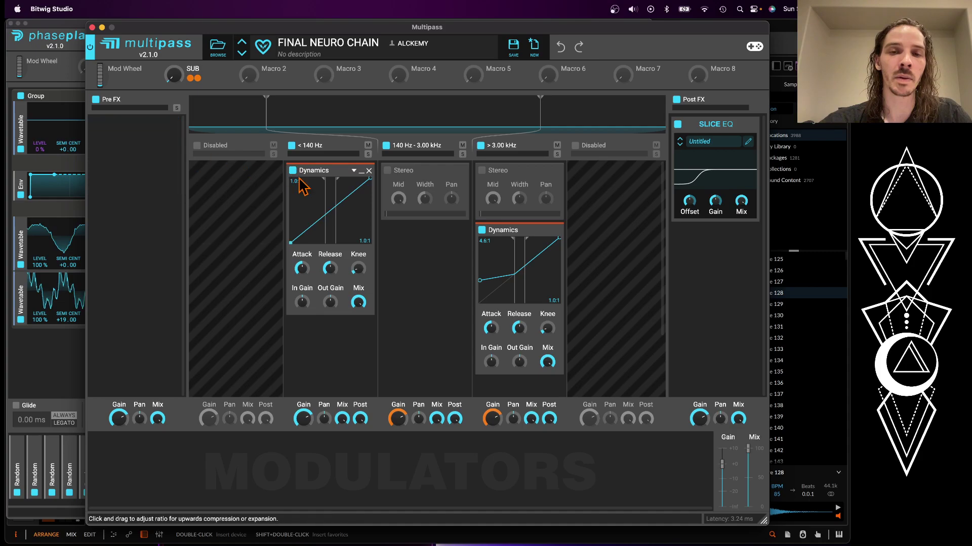
{"action": "left_click_drag", "start_coordinate": [374, 186], "coordinate": [363, 211]}
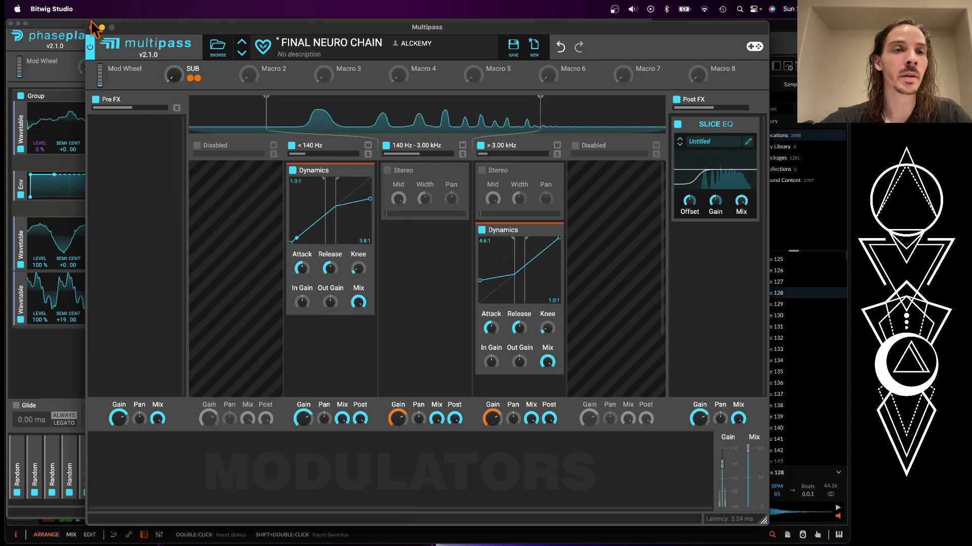
{"action": "left_click", "coordinate": [92, 28]}
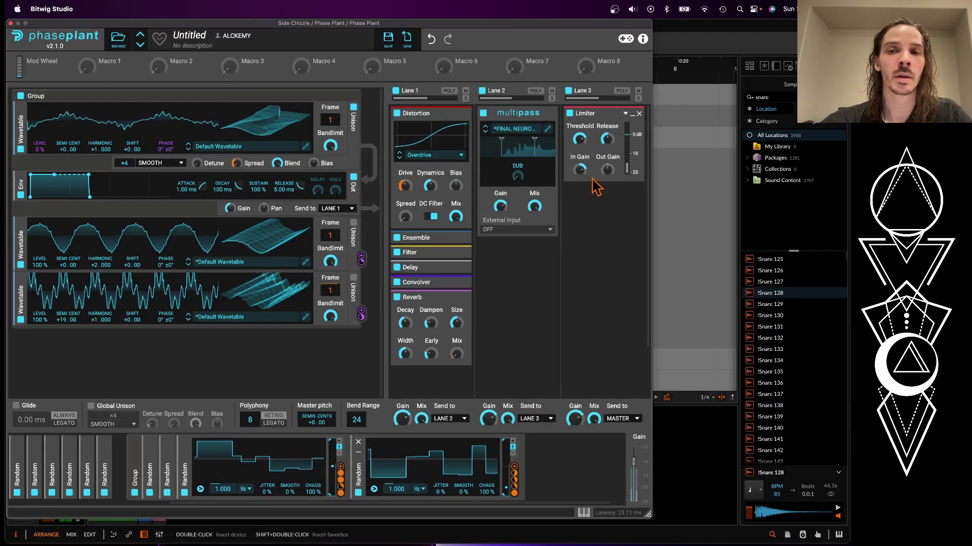
Recheck the Reverb's settings in Lane 1 and leave the Reverb collapsed
{"action": "left_click", "coordinate": [460, 298]}
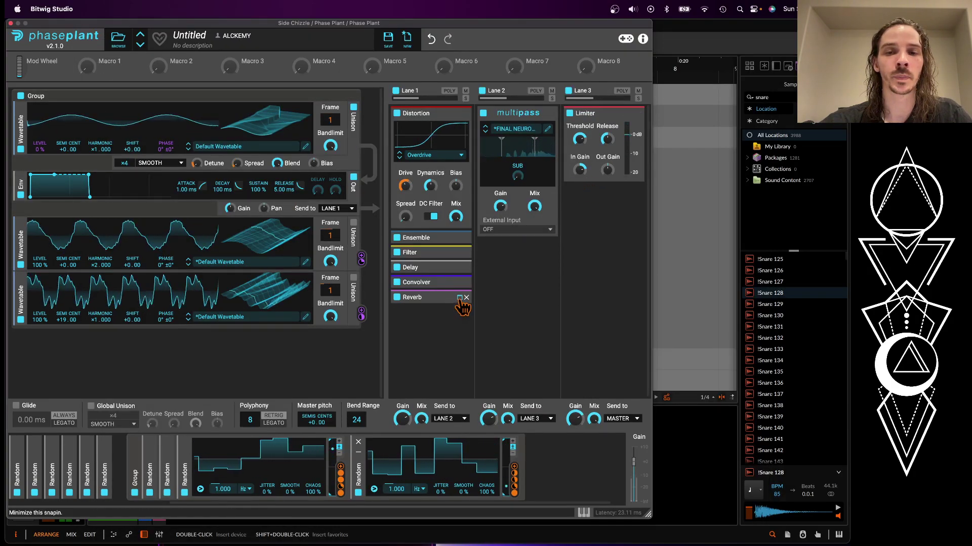
{"action": "left_click", "coordinate": [460, 298]}
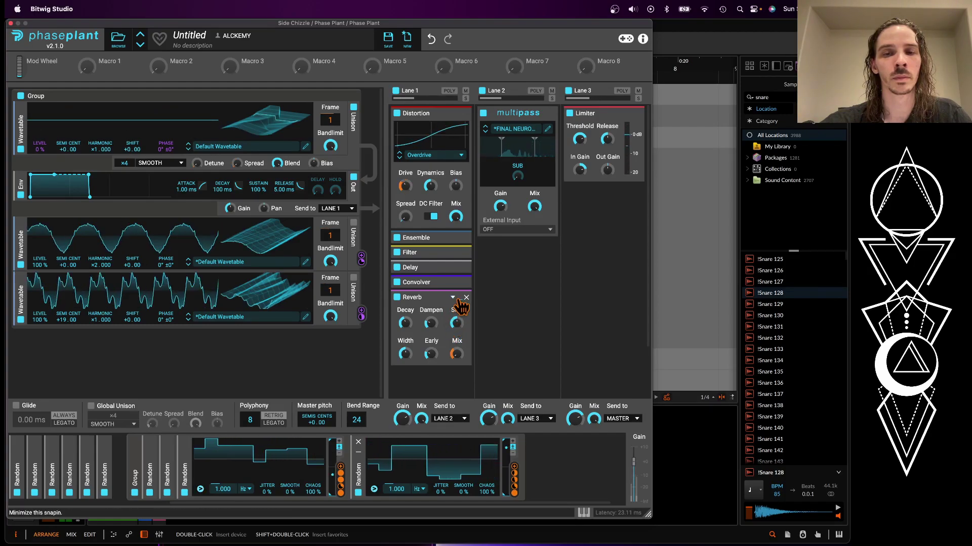
{"action": "left_click", "coordinate": [460, 298]}
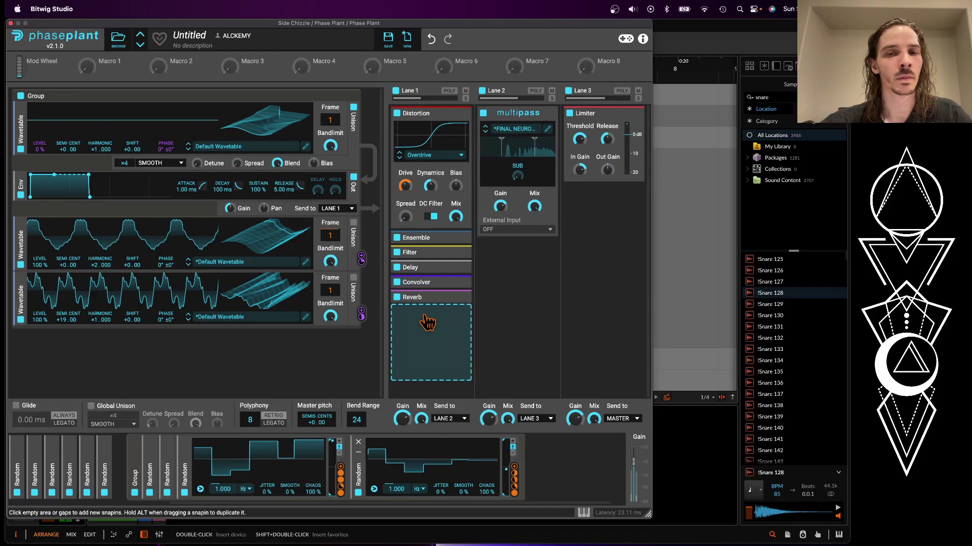
Add a Chorus below the Reverb in Lane 1 and turn its Mix all the way down
{"action": "left_click", "coordinate": [427, 323]}
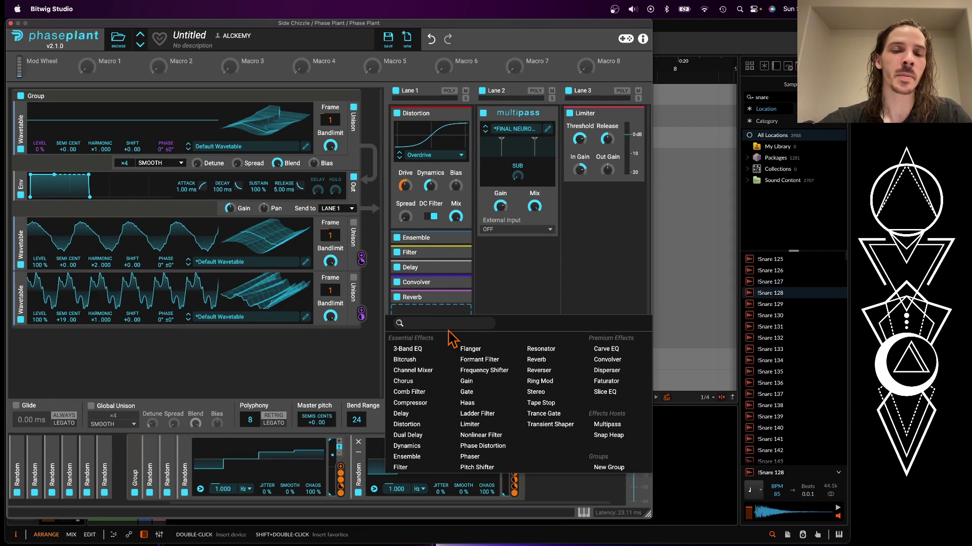
{"action": "left_click", "coordinate": [403, 381]}
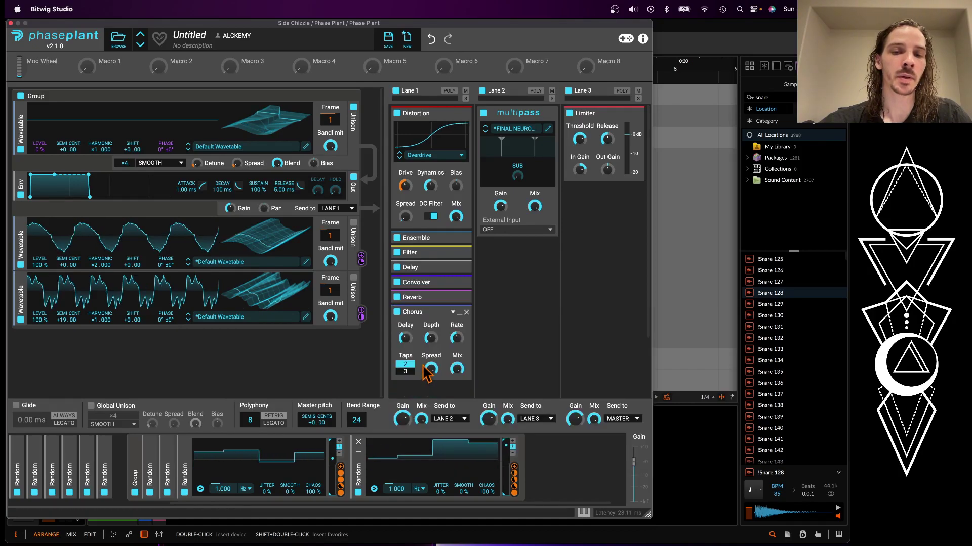
{"action": "scroll", "coordinate": [456, 304], "scroll_direction": "down", "scroll_amount": 2}
{"action": "left_click_drag", "start_coordinate": [461, 324], "coordinate": [461, 394]}
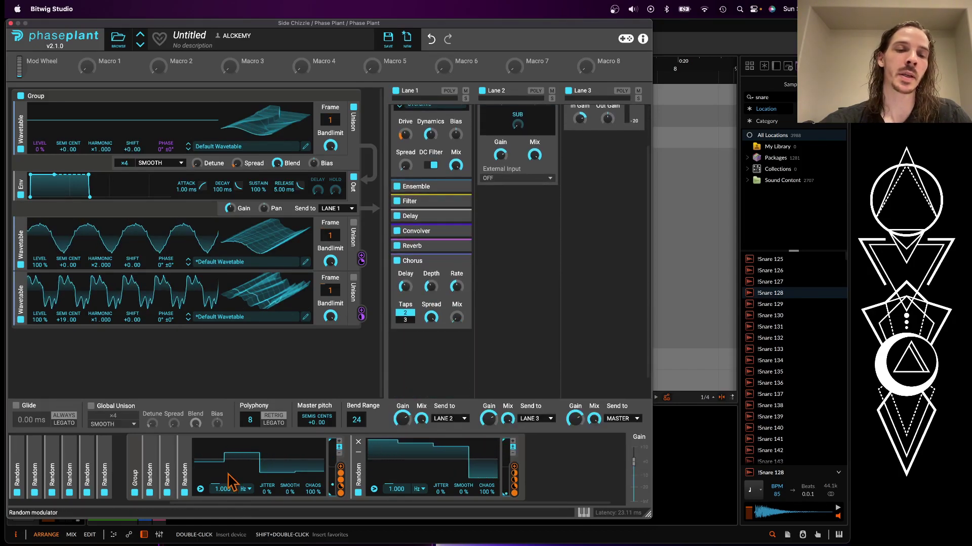
Expand another grouped Random, route it to the Chorus Mix, use 3 Taps and lower the Chorus Spread
{"action": "left_click", "coordinate": [167, 451]}
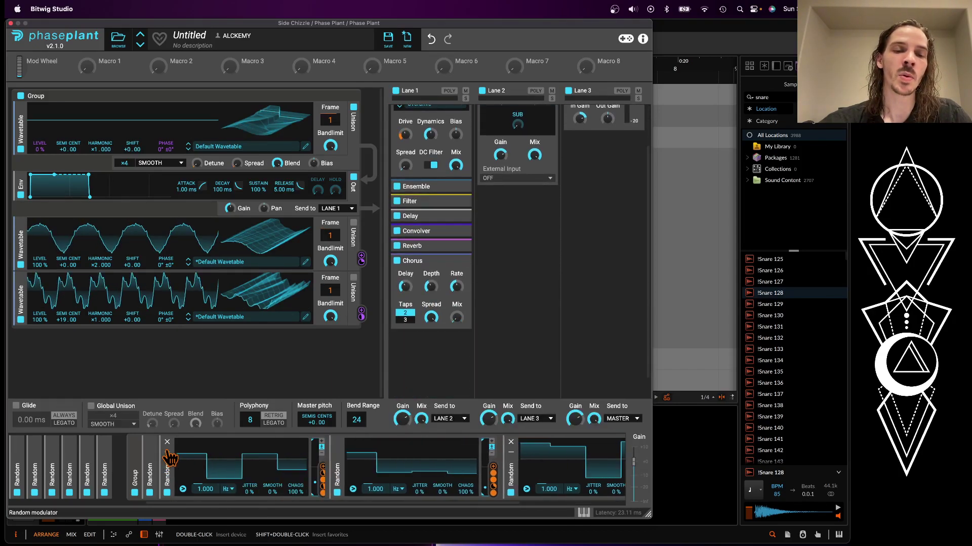
{"action": "left_click", "coordinate": [323, 476]}
{"action": "left_click_drag", "start_coordinate": [457, 328], "coordinate": [458, 283]}
{"action": "left_click_drag", "start_coordinate": [440, 316], "coordinate": [440, 364]}
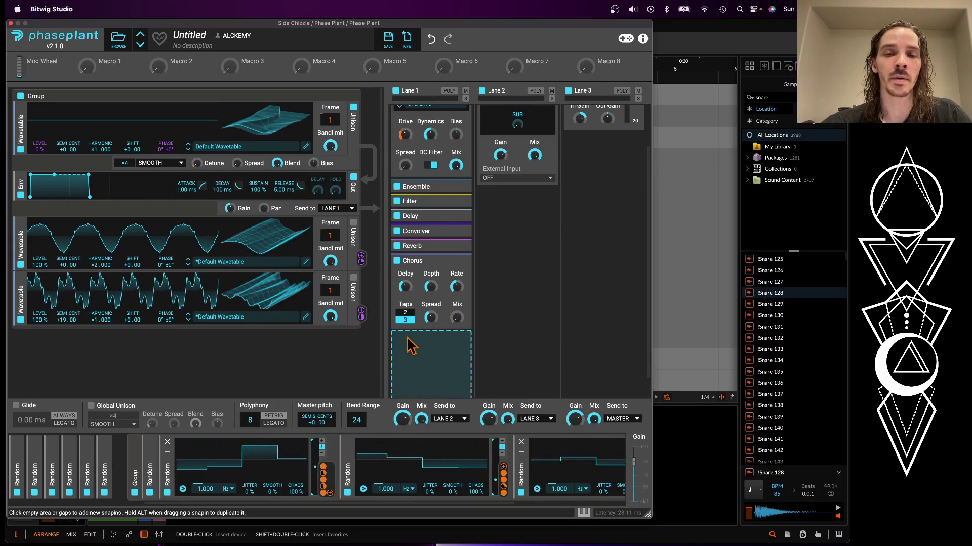
Add a Flanger below the Chorus in Lane 1 and modulate its Feedback with a grouped Random
{"action": "left_click", "coordinate": [407, 340]}
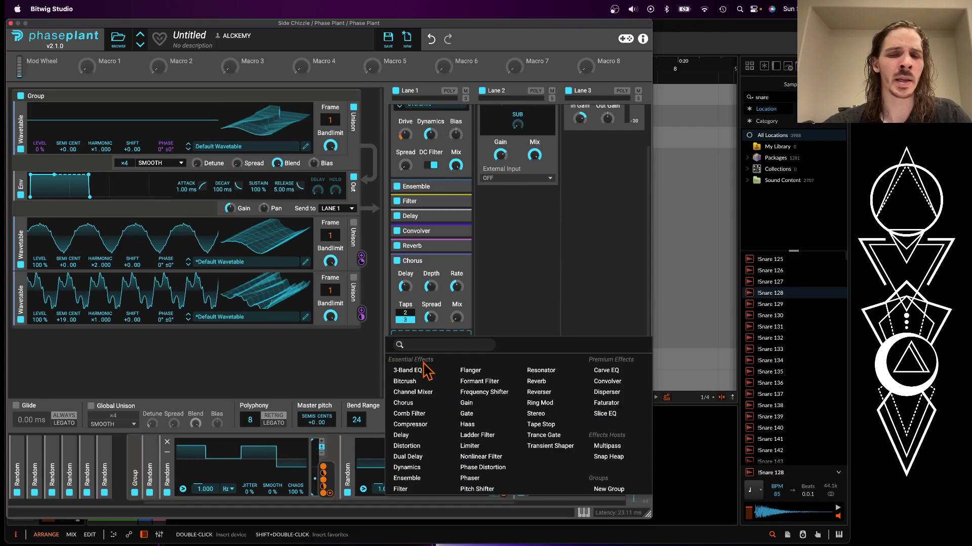
{"action": "left_click", "coordinate": [470, 370]}
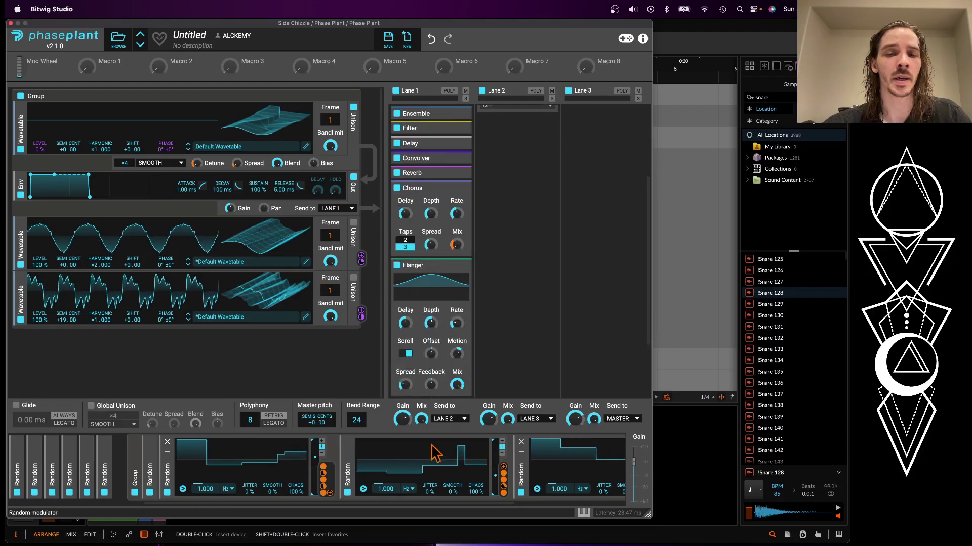
{"action": "scroll", "coordinate": [377, 478], "scroll_direction": "left", "scroll_amount": 3}
{"action": "left_click_drag", "start_coordinate": [330, 479], "coordinate": [322, 475]}
{"action": "left_click_drag", "start_coordinate": [426, 407], "coordinate": [431, 394]}
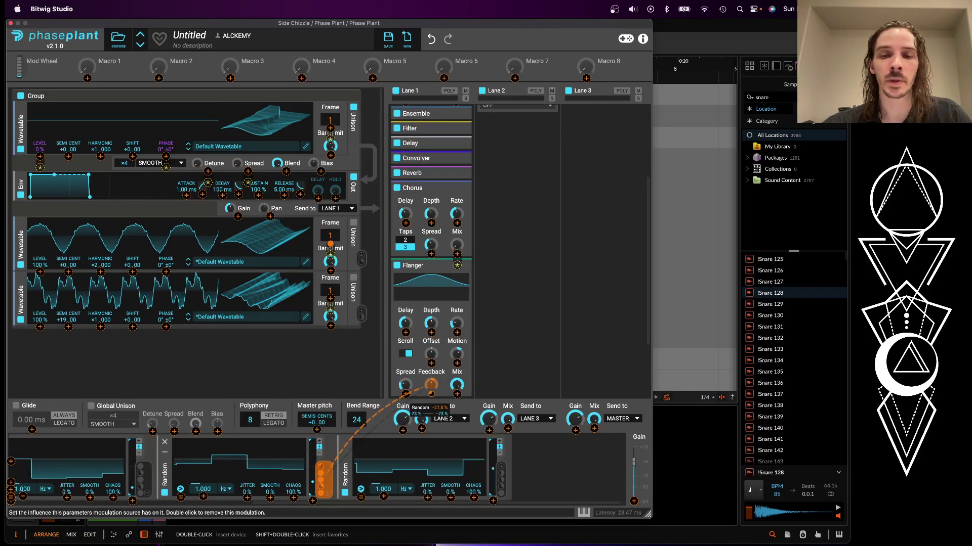
{"action": "left_click", "coordinate": [419, 379]}
Modulate the Flanger's Delay with the last Random, turn its Mix down and route another grouped Random to the Mix
{"action": "left_click_drag", "start_coordinate": [501, 468], "coordinate": [449, 399]}
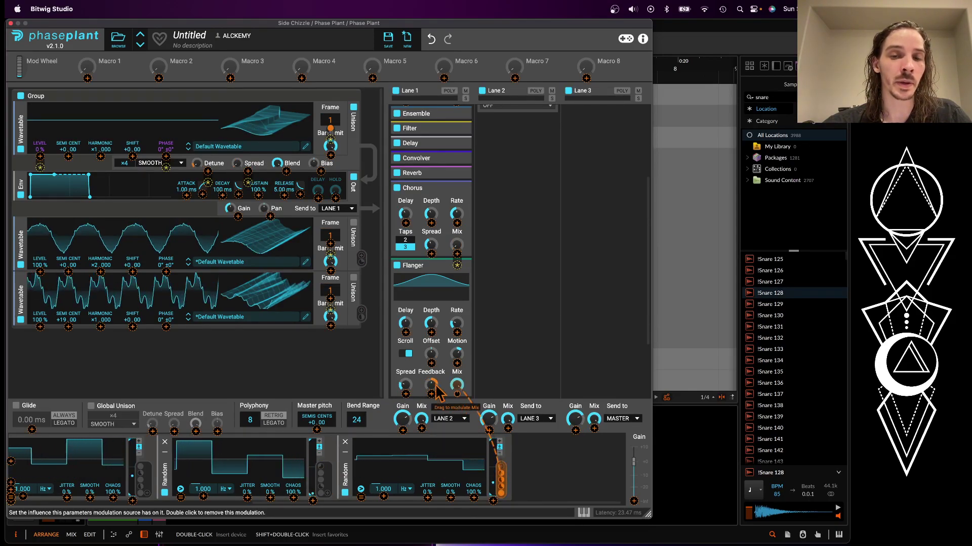
{"action": "left_click_drag", "start_coordinate": [405, 332], "coordinate": [405, 308]}
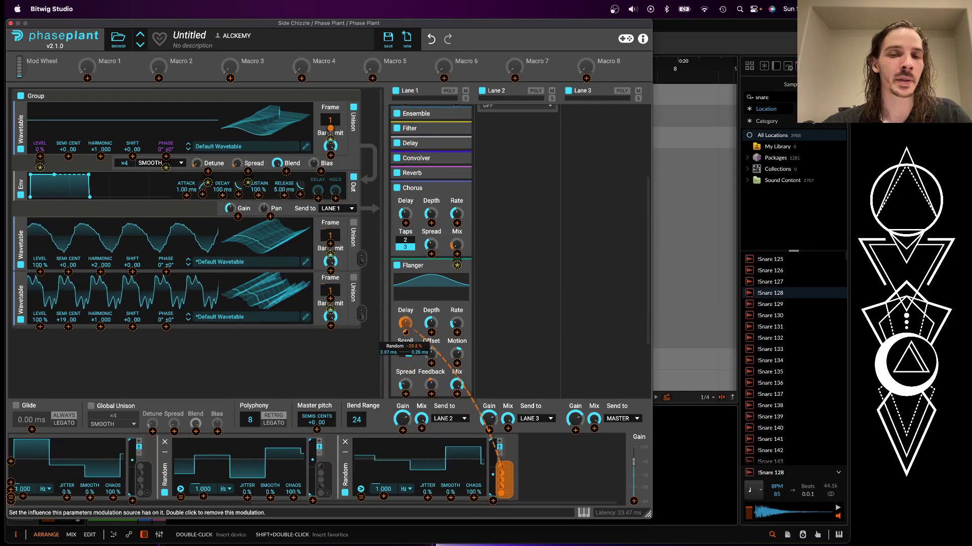
{"action": "left_click", "coordinate": [399, 372]}
{"action": "left_click_drag", "start_coordinate": [144, 478], "coordinate": [455, 389]}
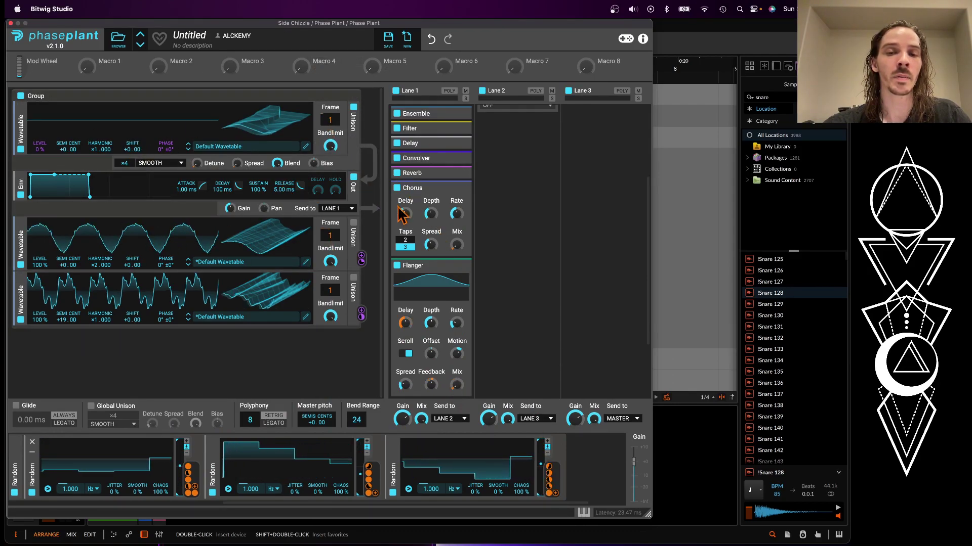
Collapse the Chorus and Distortion in Lane 1 and set the synth's Polyphony to 1
{"action": "scroll", "coordinate": [400, 210], "scroll_direction": "up", "scroll_amount": 5}
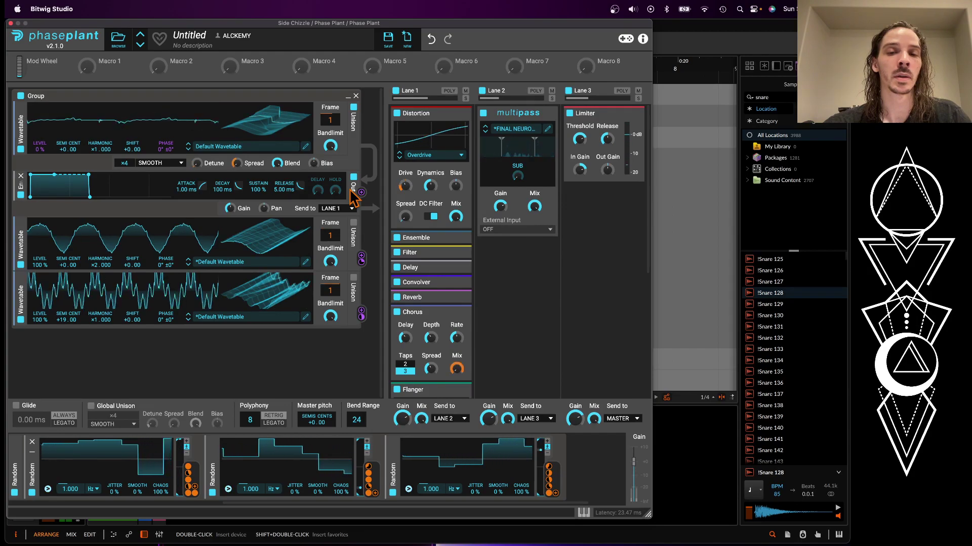
{"action": "scroll", "coordinate": [405, 265], "scroll_direction": "down", "scroll_amount": 3}
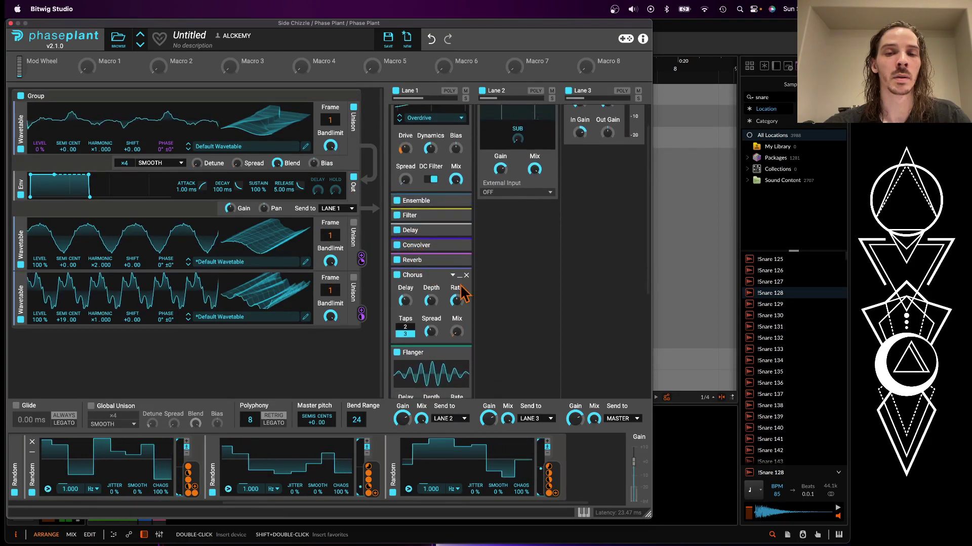
{"action": "left_click", "coordinate": [460, 276]}
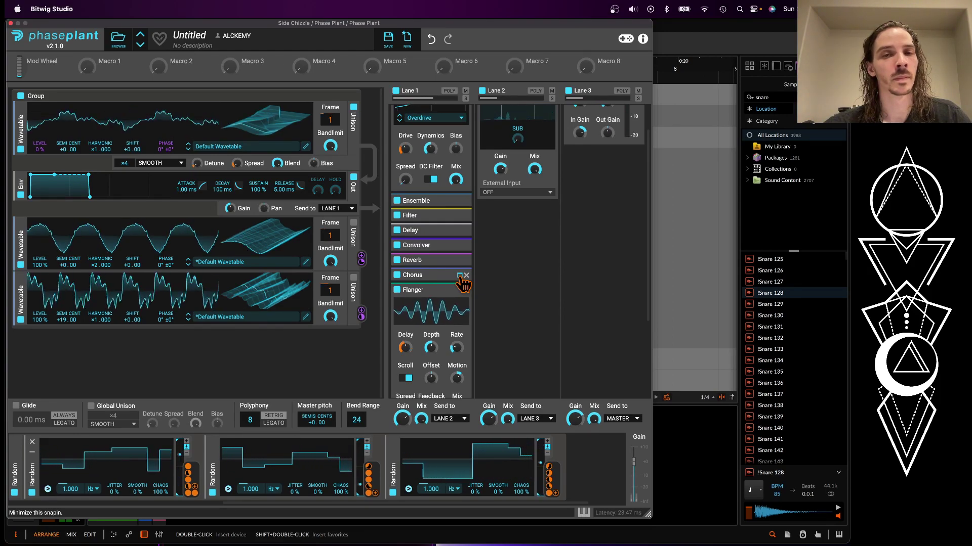
{"action": "scroll", "coordinate": [454, 190], "scroll_direction": "up", "scroll_amount": 2}
{"action": "scroll", "coordinate": [455, 162], "scroll_direction": "up", "scroll_amount": 1}
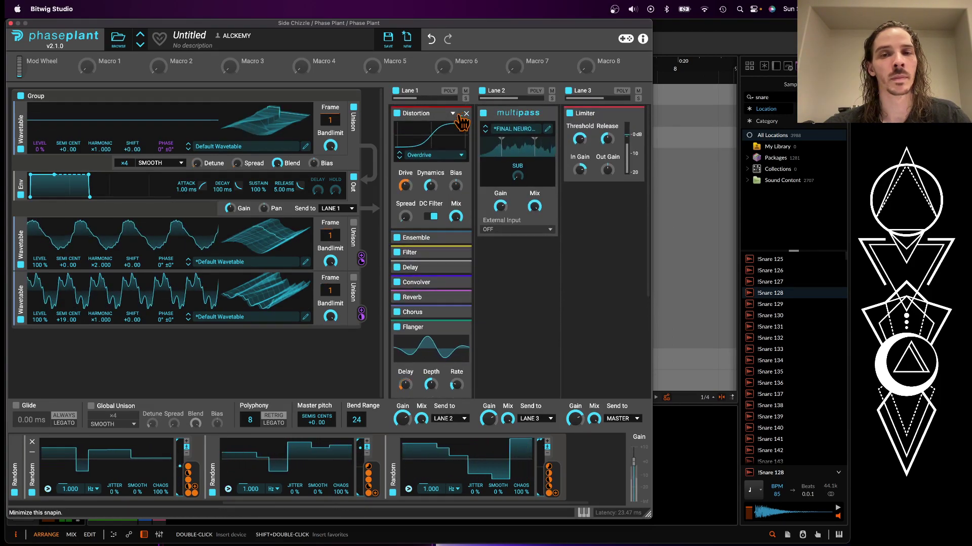
{"action": "left_click", "coordinate": [459, 114]}
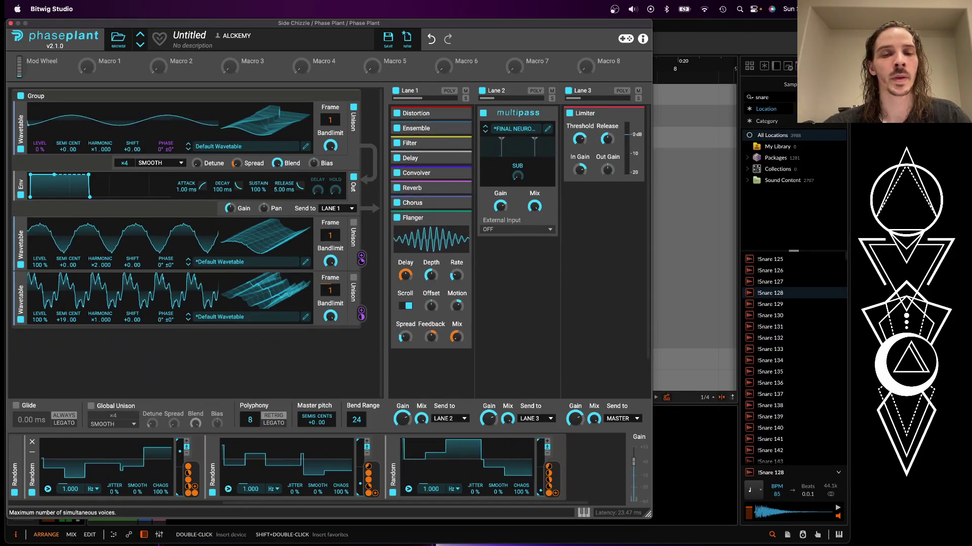
{"action": "left_click_drag", "start_coordinate": [250, 420], "coordinate": [252, 433]}
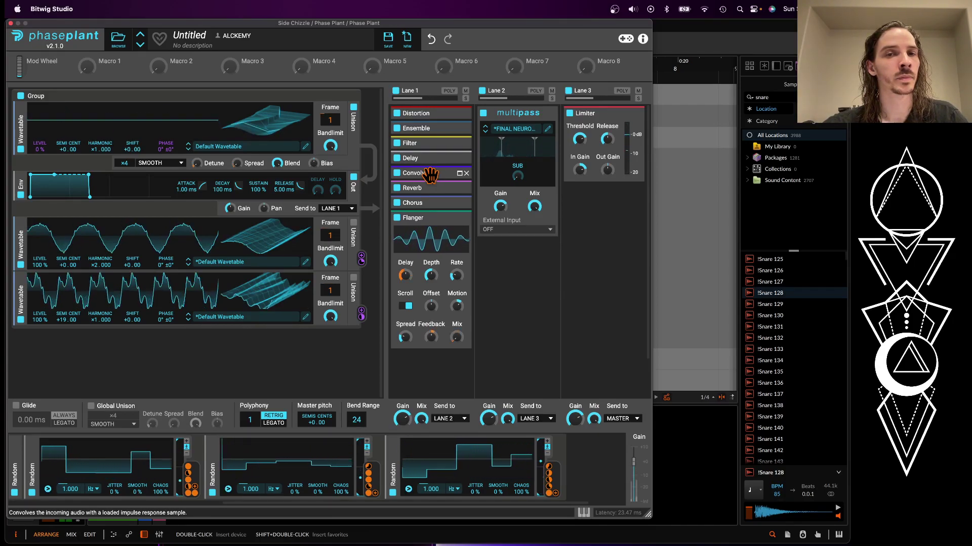
Close the synth window, open Rolling Sampler on the Master and place its captured bass audio on a new track at bar 1
{"action": "left_click", "coordinate": [11, 23]}
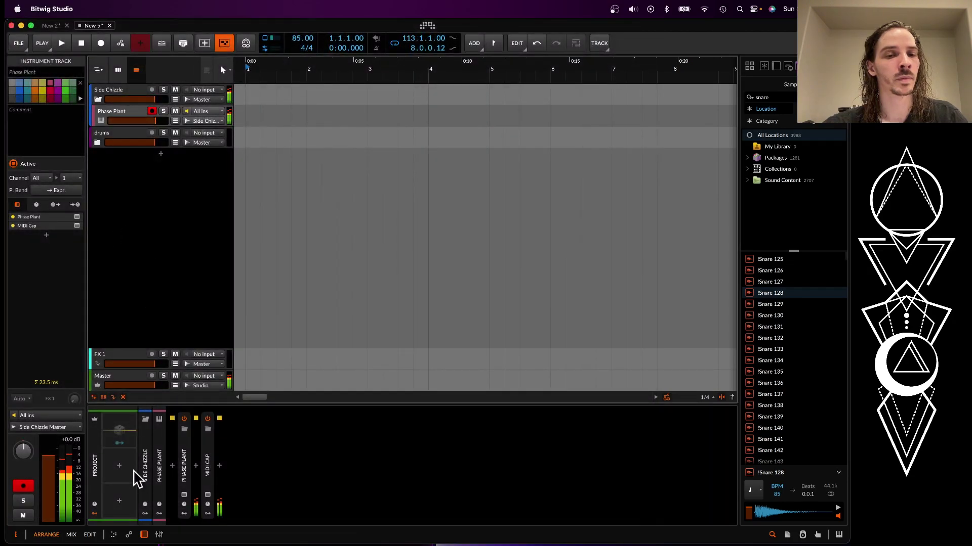
{"action": "left_click", "coordinate": [127, 381]}
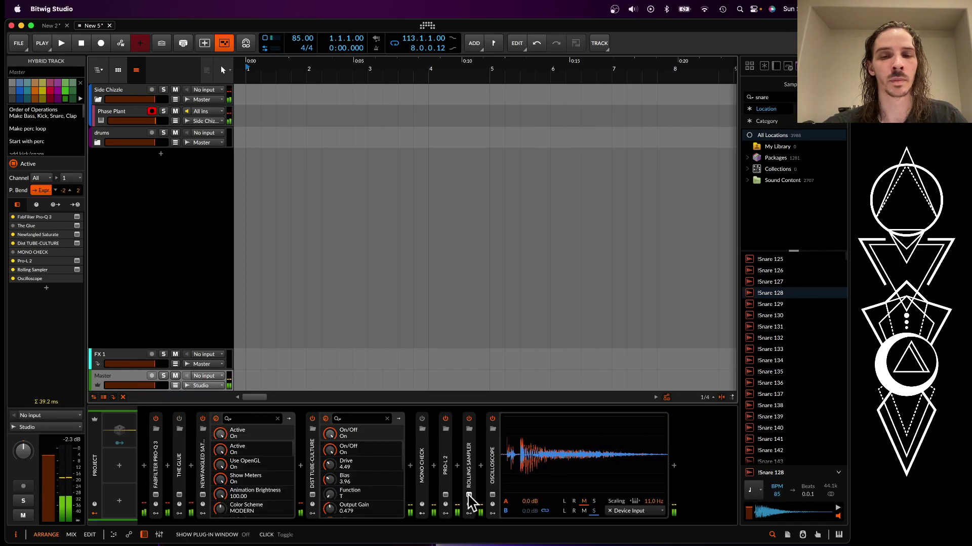
{"action": "left_click", "coordinate": [469, 495]}
{"action": "left_click_drag", "start_coordinate": [392, 298], "coordinate": [644, 280]}
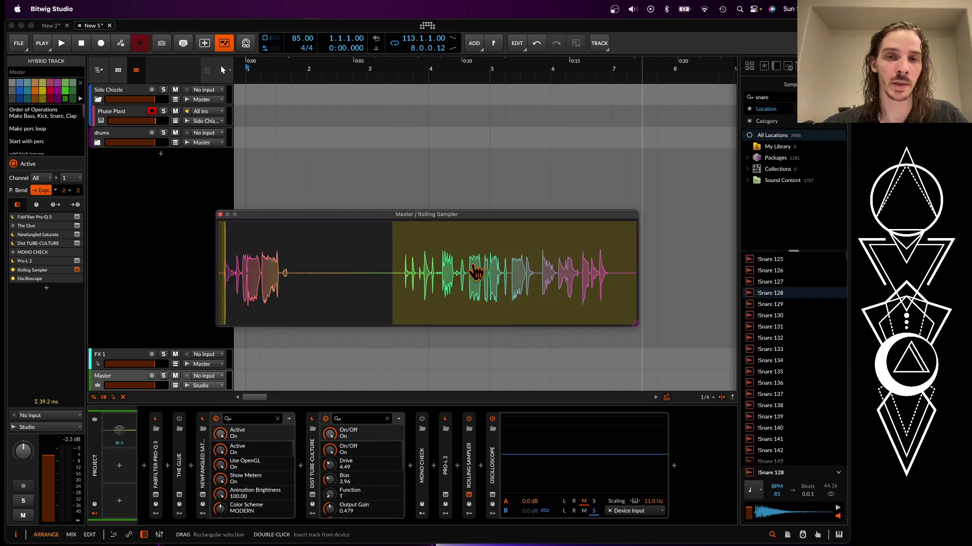
{"action": "left_click_drag", "start_coordinate": [475, 276], "coordinate": [246, 174]}
{"action": "left_click", "coordinate": [273, 156]}
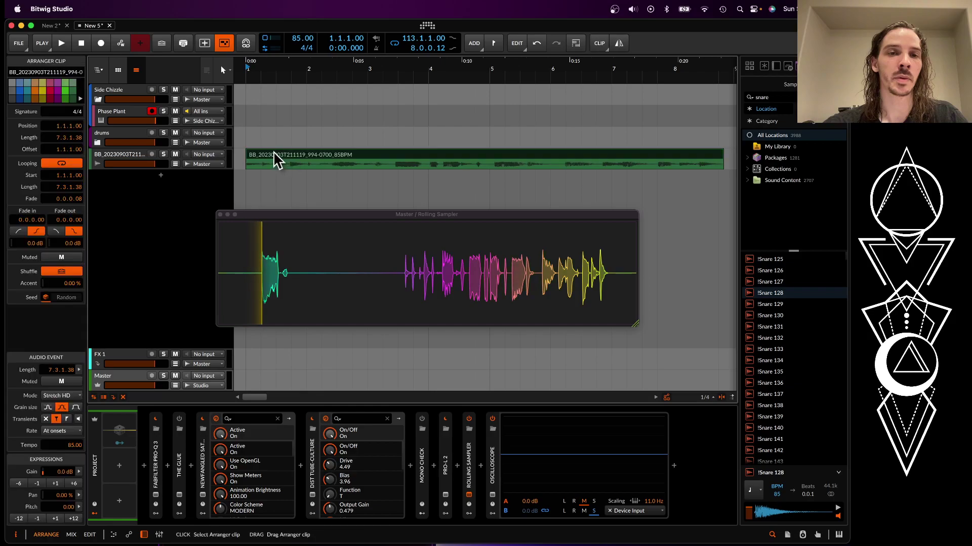
Examine the captured bass clip's waveform along the arranger timeline
{"action": "scroll", "coordinate": [273, 153], "scroll_direction": "up", "scroll_amount": 3}
{"action": "scroll", "coordinate": [274, 152], "scroll_direction": "down", "scroll_amount": 4}
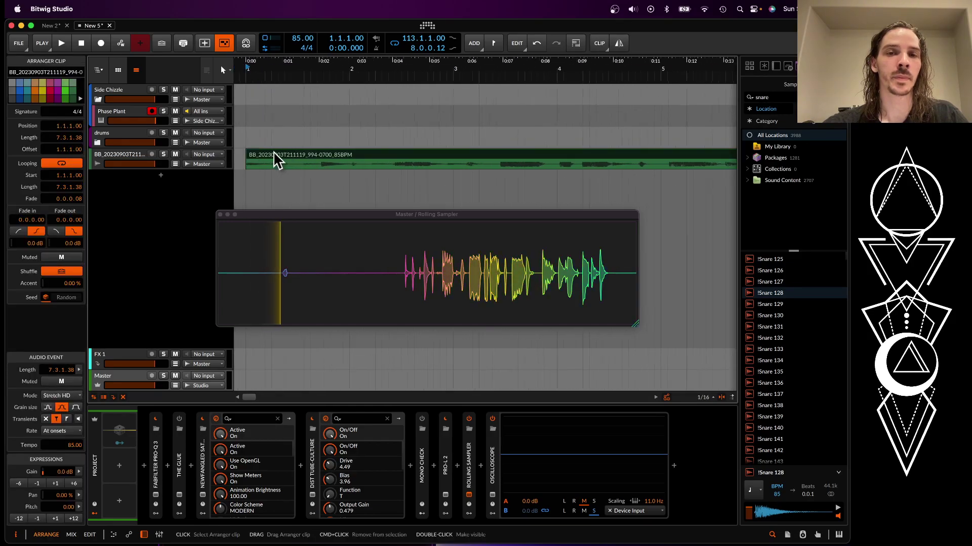
{"action": "scroll", "coordinate": [321, 158], "scroll_direction": "down", "scroll_amount": 3}
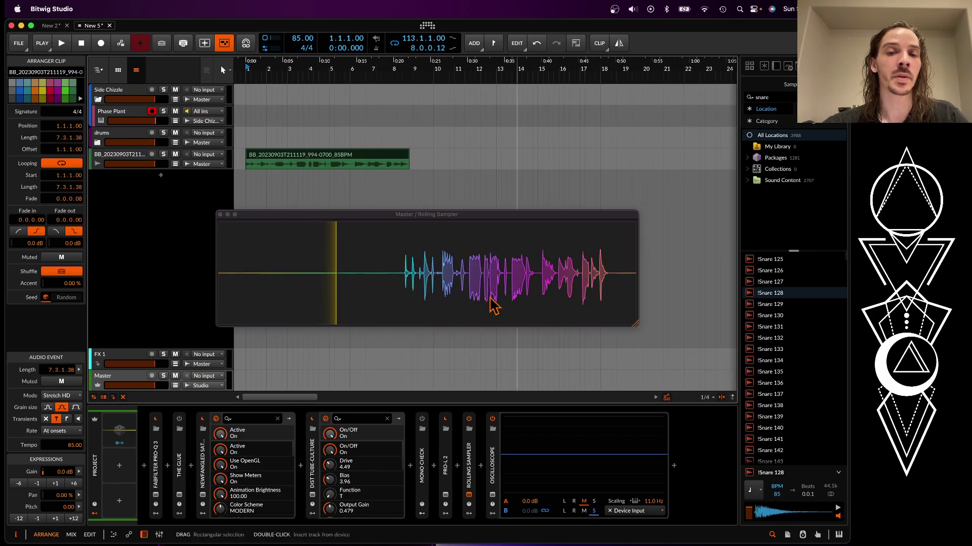
{"action": "scroll", "coordinate": [282, 147], "scroll_direction": "up", "scroll_amount": 4}
{"action": "scroll", "coordinate": [283, 149], "scroll_direction": "down", "scroll_amount": 3}
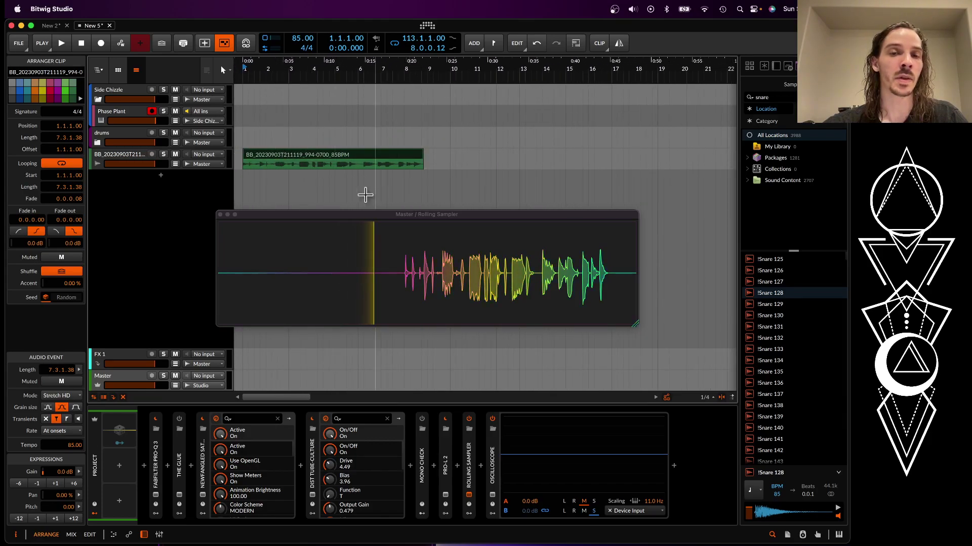
{"action": "scroll", "coordinate": [347, 185], "scroll_direction": "up", "scroll_amount": 3}
{"action": "scroll", "coordinate": [347, 184], "scroll_direction": "down", "scroll_amount": 1}
{"action": "scroll", "coordinate": [310, 167], "scroll_direction": "up", "scroll_amount": 2}
{"action": "scroll", "coordinate": [310, 167], "scroll_direction": "up", "scroll_amount": 1}
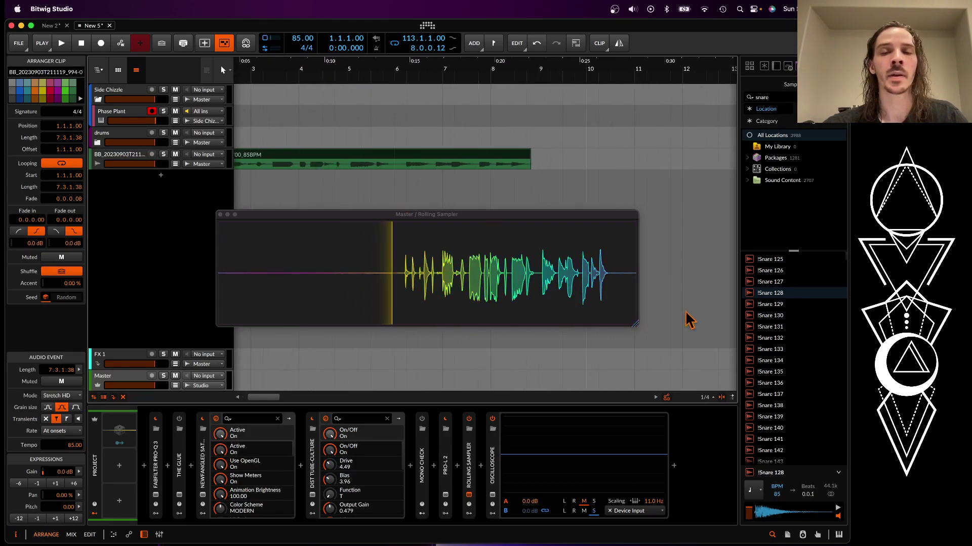
Close the Rolling Sampler window and delete the captured bass clip, leaving its audio track in place
{"action": "left_click_drag", "start_coordinate": [432, 216], "coordinate": [534, 208]}
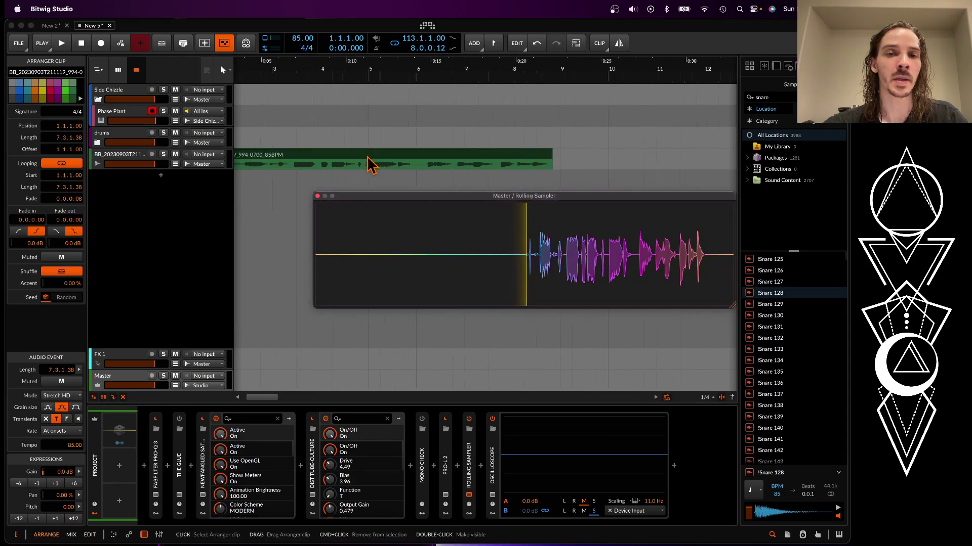
{"action": "scroll", "coordinate": [369, 164], "scroll_direction": "down", "scroll_amount": 3}
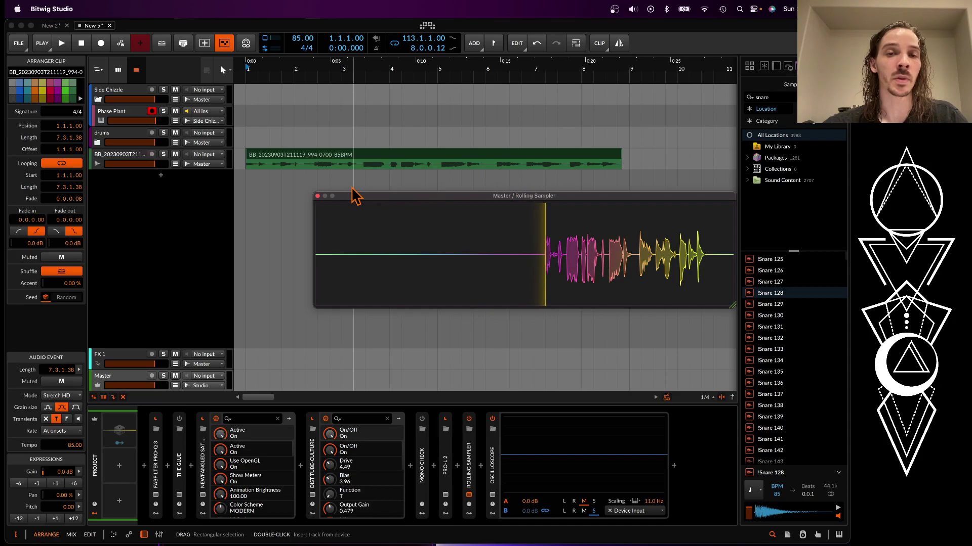
{"action": "left_click", "coordinate": [317, 196]}
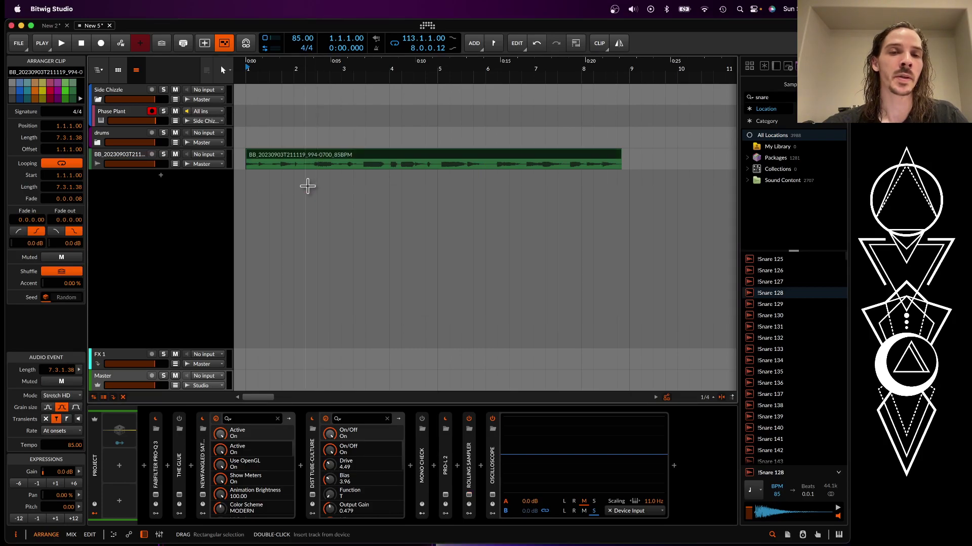
{"action": "key", "text": "Delete"}
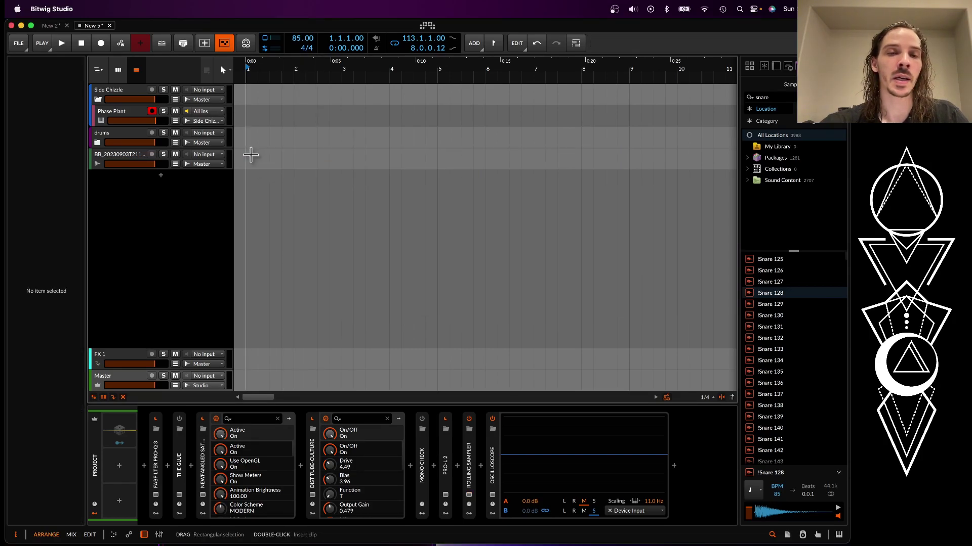
{"action": "left_click", "coordinate": [135, 157]}
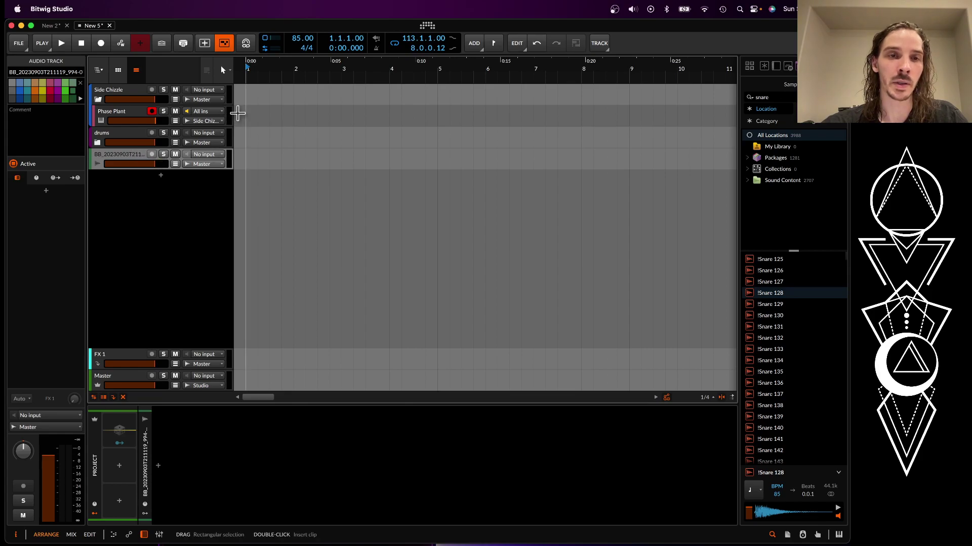
Create a one-bar clip at bar 1 on the Phase Plant track and draw a two-beat C2 note at its start
{"action": "scroll", "coordinate": [256, 115], "scroll_direction": "up", "scroll_amount": 4}
{"action": "double_click", "coordinate": [250, 120]}
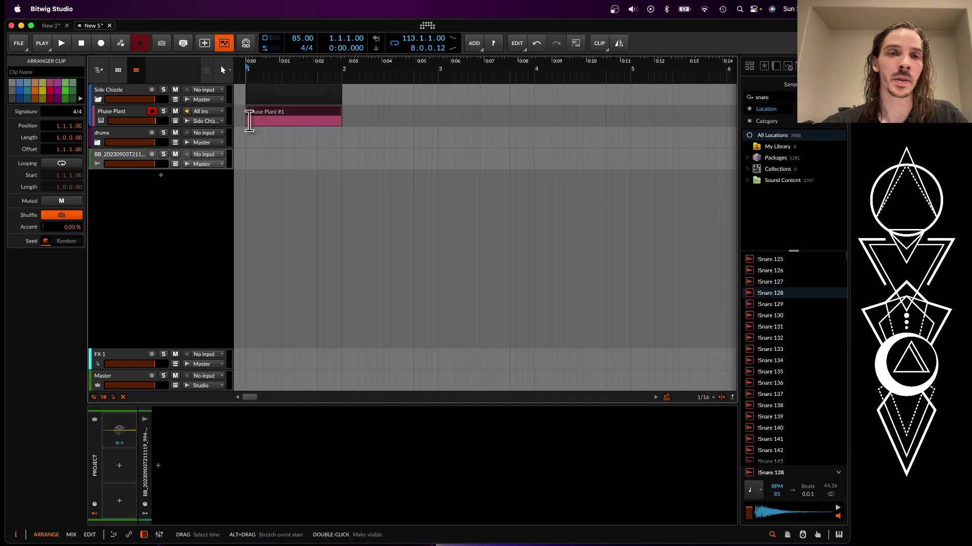
{"action": "double_click", "coordinate": [273, 121]}
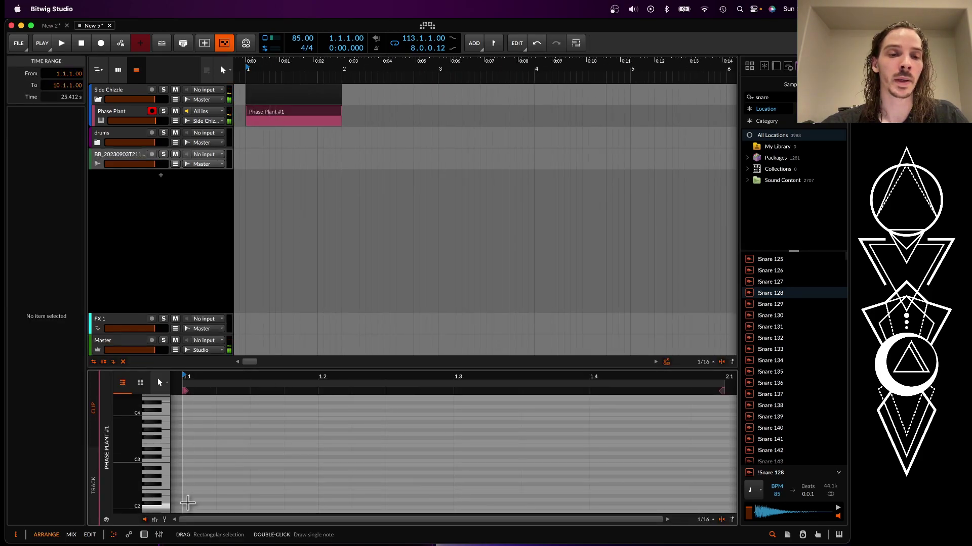
{"action": "double_click", "coordinate": [191, 507]}
{"action": "left_click_drag", "start_coordinate": [212, 508], "coordinate": [446, 502]}
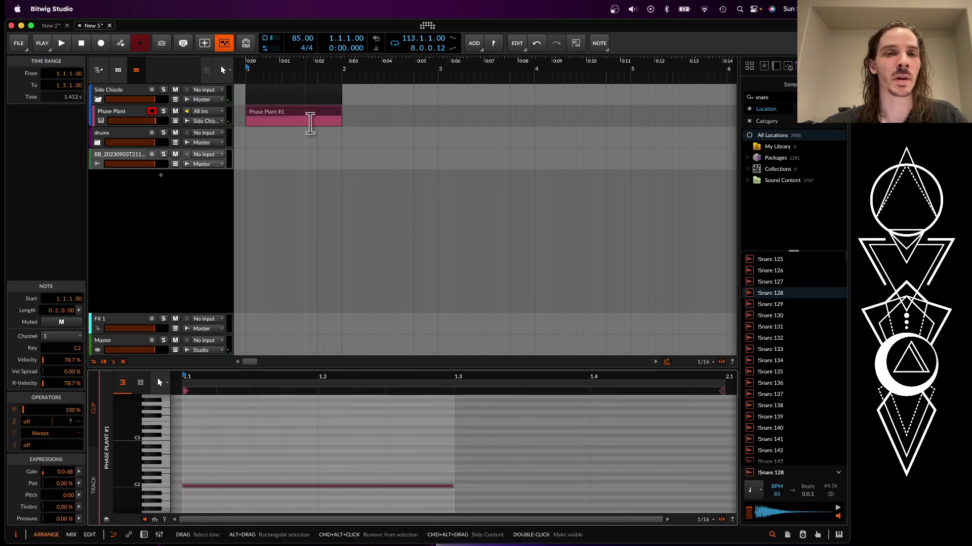
Shorten the Phase Plant clip to two beats and set the arranger loop to its length, 0.2.0.00
{"action": "left_click", "coordinate": [282, 119]}
{"action": "left_click_drag", "start_coordinate": [340, 115], "coordinate": [293, 115]}
{"action": "key", "text": "super+l"}
Open the Rolling Sampler window from the Master track's device chain and delete the Dist TUBE-CULTURE distortion from that chain
{"action": "left_click", "coordinate": [147, 343]}
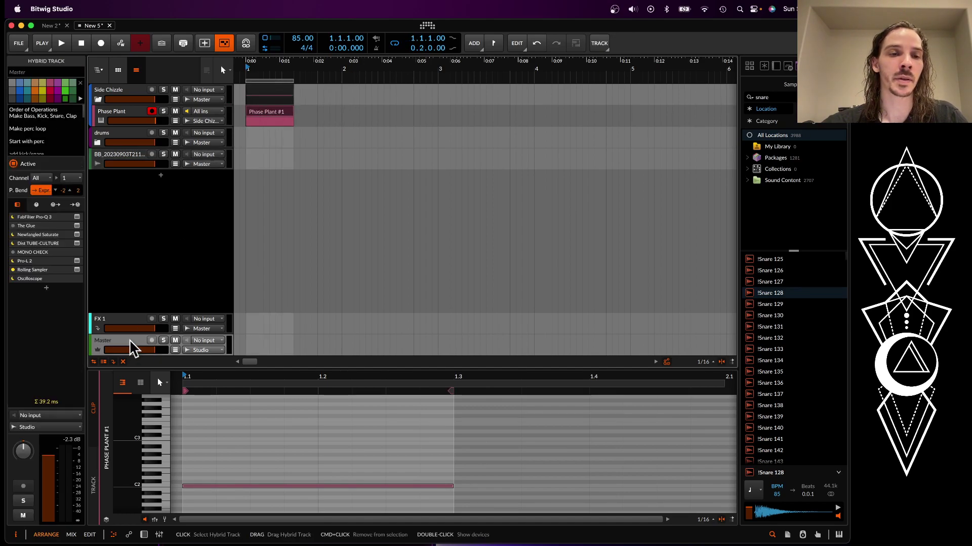
{"action": "key", "text": "d"}
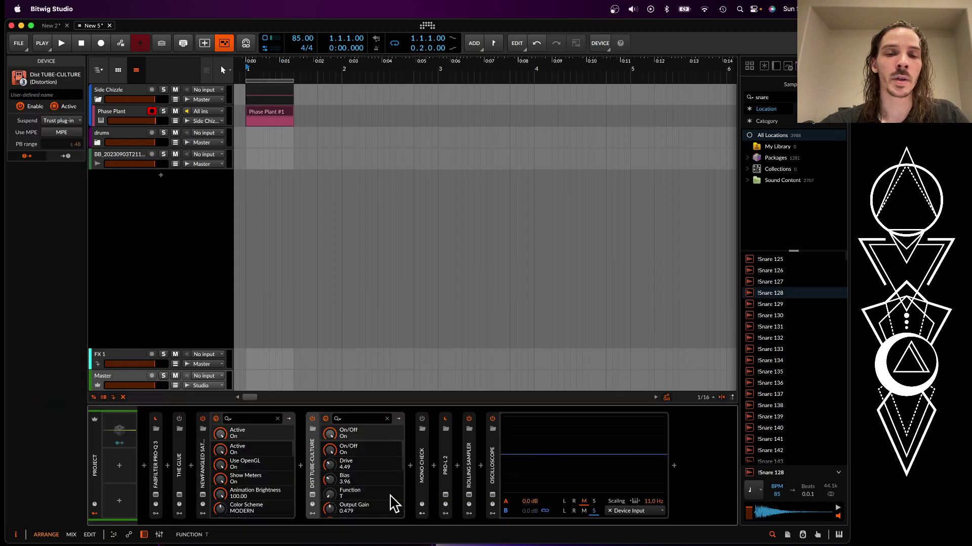
{"action": "left_click", "coordinate": [469, 496]}
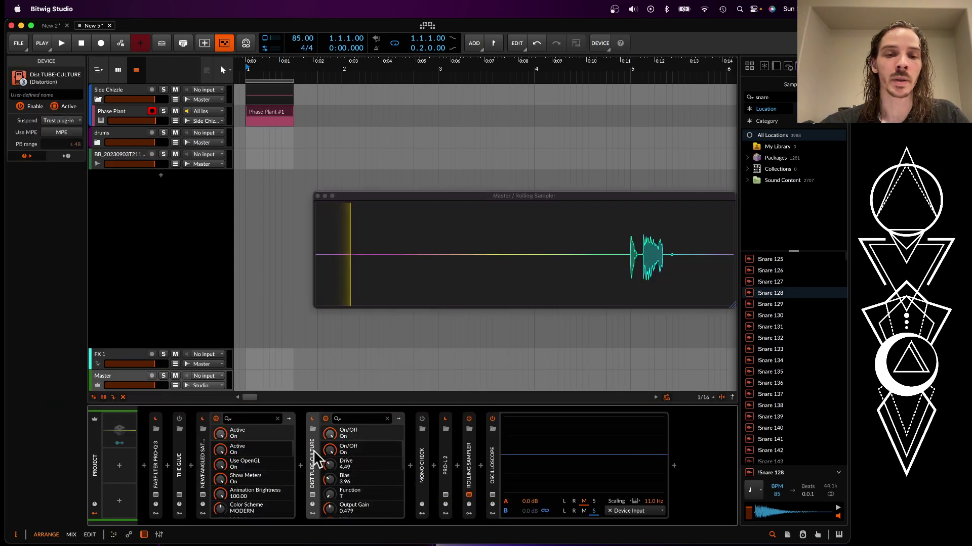
{"action": "key", "text": "Delete"}
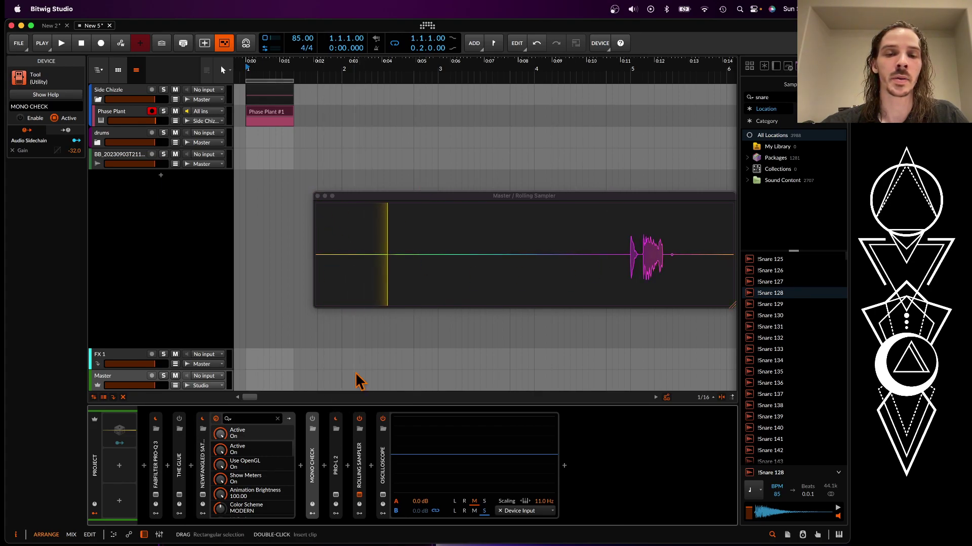
Set the Rolling Sampler's recording duration to 60s
{"action": "right_click", "coordinate": [371, 293]}
{"action": "mouse_move", "coordinate": [409, 197]}
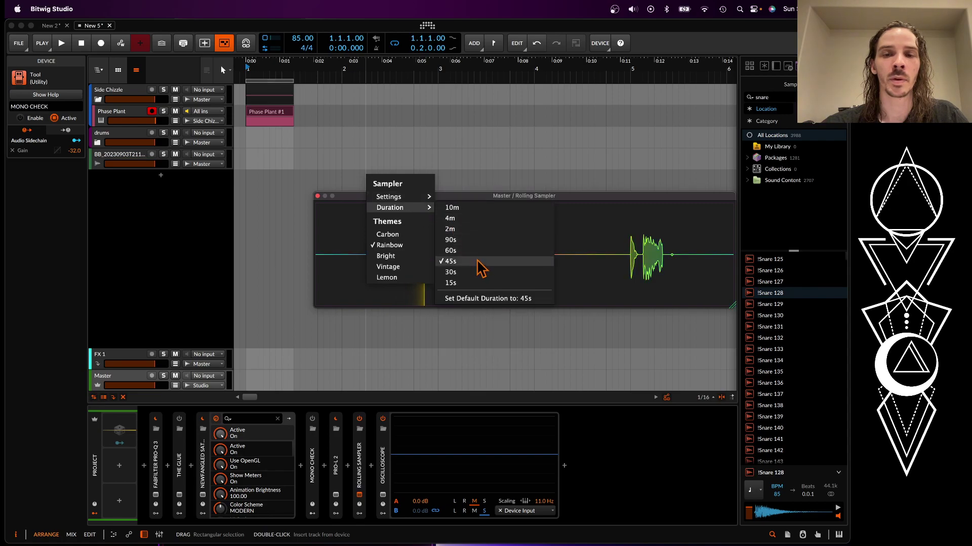
{"action": "left_click", "coordinate": [475, 252]}
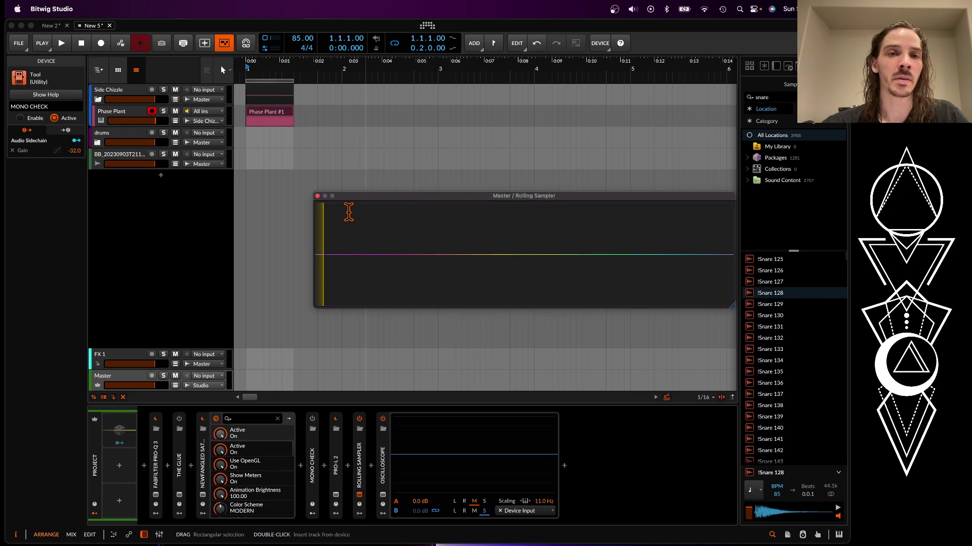
Select the two-beat Phase Plant clip in the arranger and disable the Rolling Sampler device on the Master track
{"action": "left_click", "coordinate": [274, 120]}
{"action": "scroll", "coordinate": [273, 119], "scroll_direction": "up", "scroll_amount": 2}
{"action": "scroll", "coordinate": [271, 116], "scroll_direction": "down", "scroll_amount": 2}
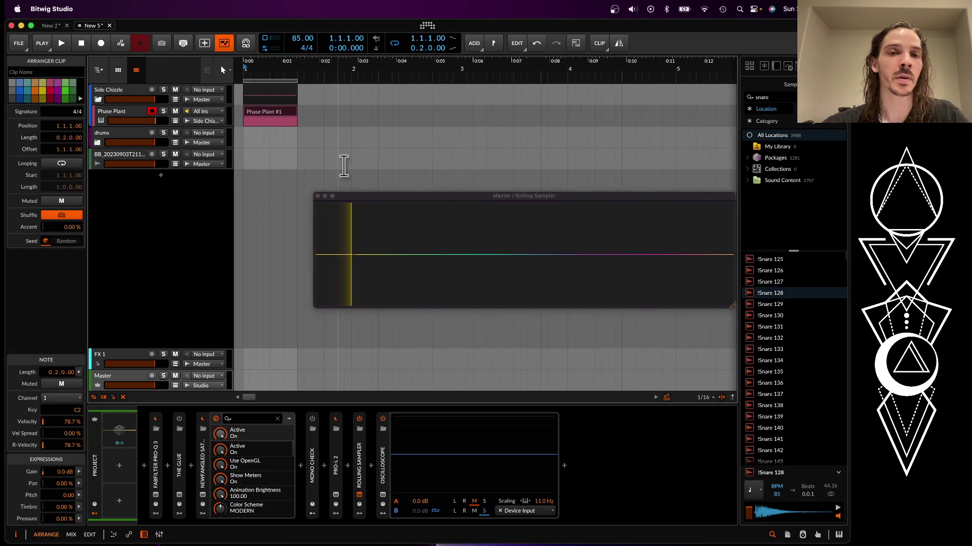
{"action": "left_click", "coordinate": [316, 219]}
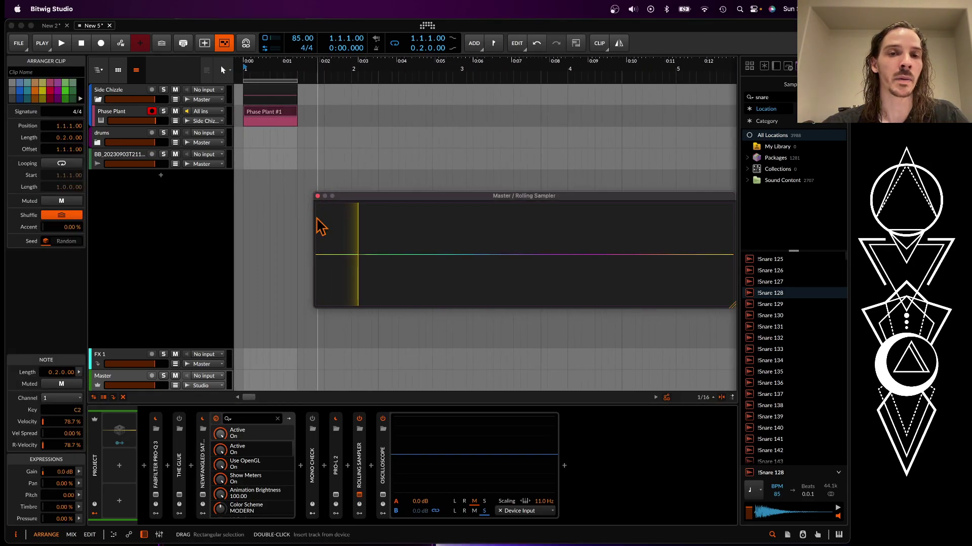
{"action": "left_click", "coordinate": [359, 419]}
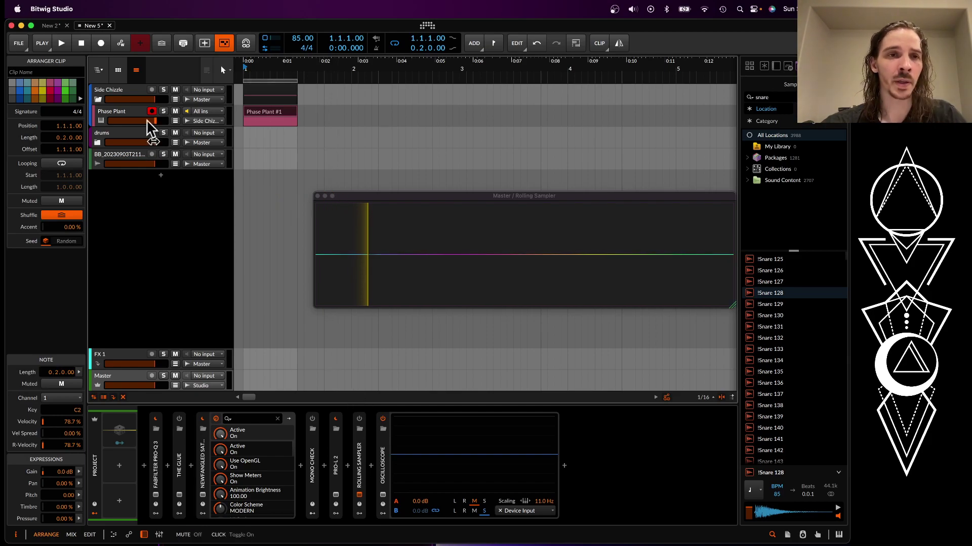
Open the Phase Plant synth editor and modulate the first wavetable's phase with the third wavetable by about 28.6%
{"action": "left_click", "coordinate": [130, 114]}
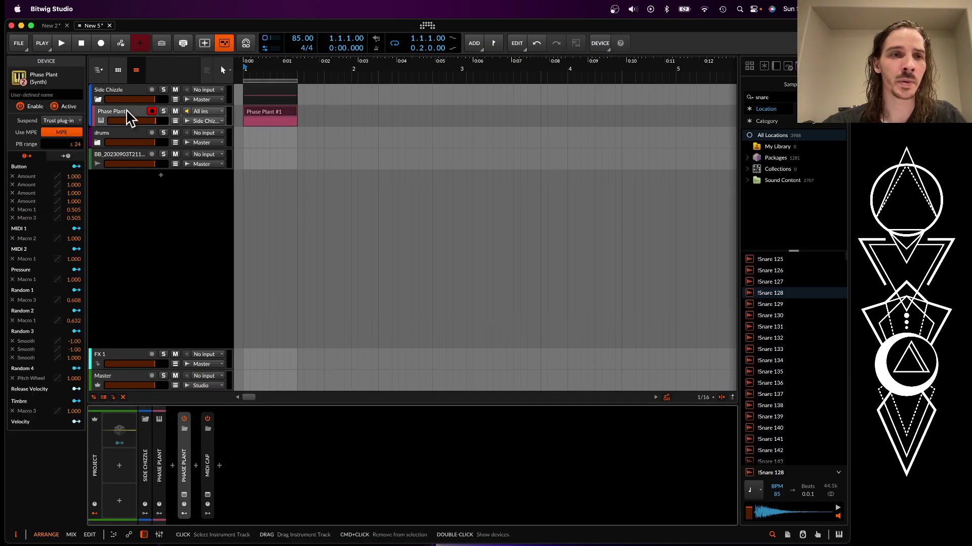
{"action": "left_click", "coordinate": [184, 494]}
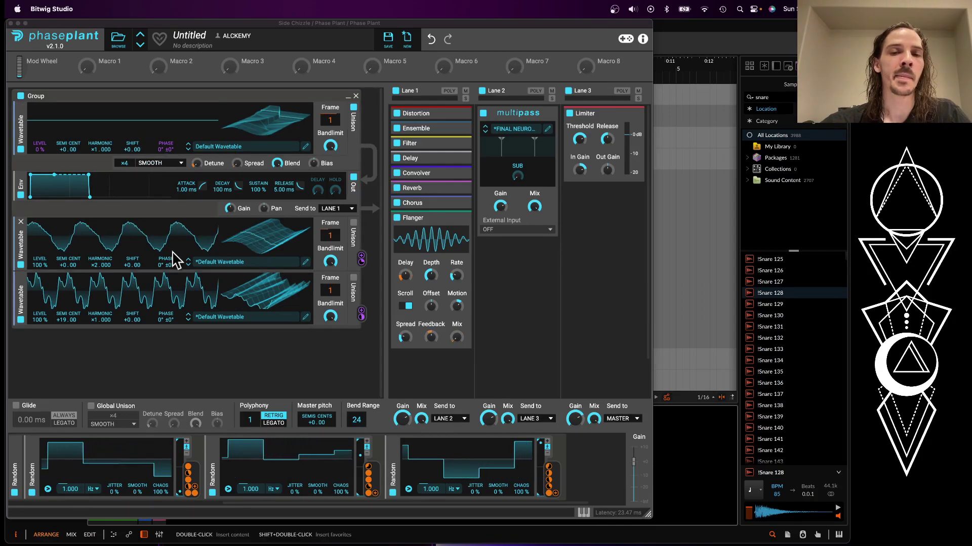
{"action": "left_click_drag", "start_coordinate": [361, 317], "coordinate": [272, 234]}
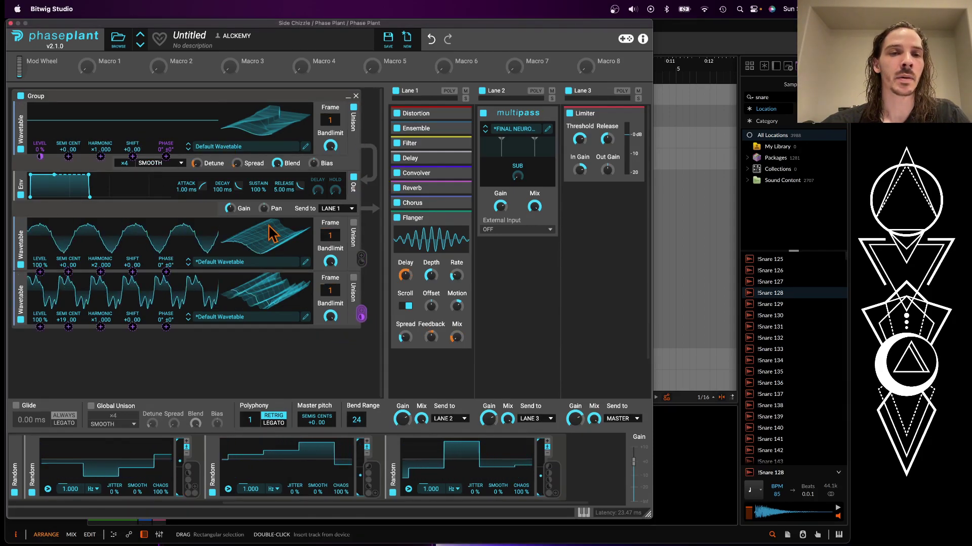
{"action": "left_click_drag", "start_coordinate": [152, 162], "coordinate": [165, 157]}
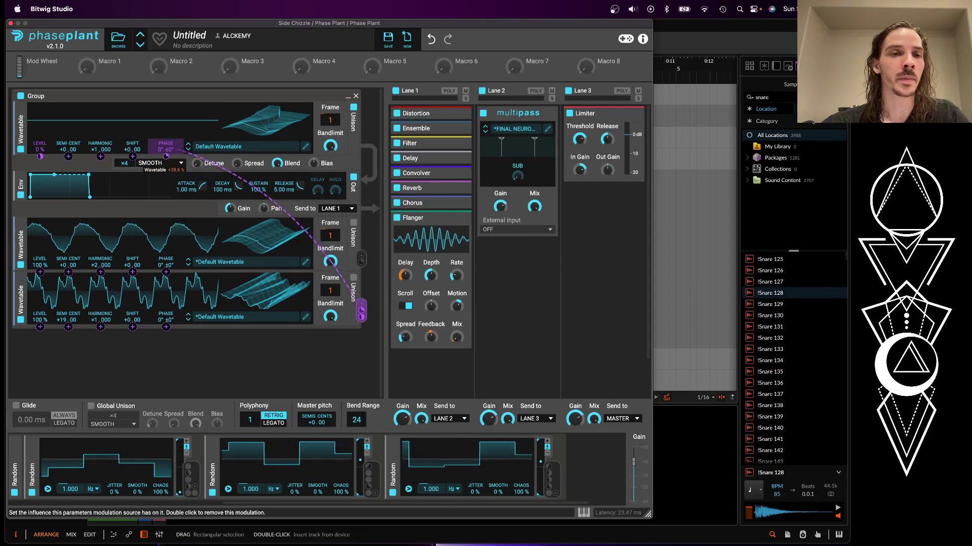
Expand the second envelope modulator and assign it to the amount of the first wavetable's phase modulation
{"action": "left_click", "coordinate": [113, 437]}
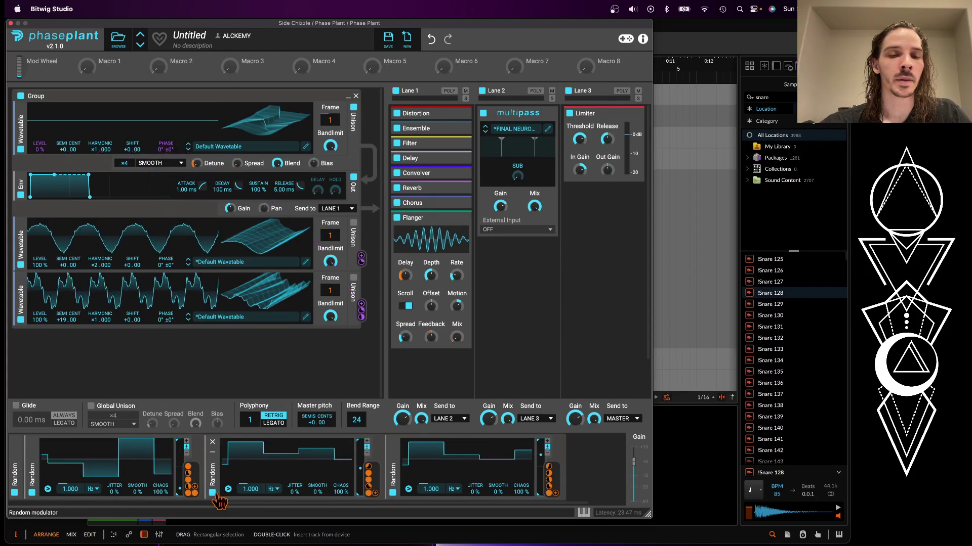
{"action": "scroll", "coordinate": [175, 469], "scroll_direction": "left", "scroll_amount": 5}
{"action": "scroll", "coordinate": [174, 469], "scroll_direction": "left", "scroll_amount": 8}
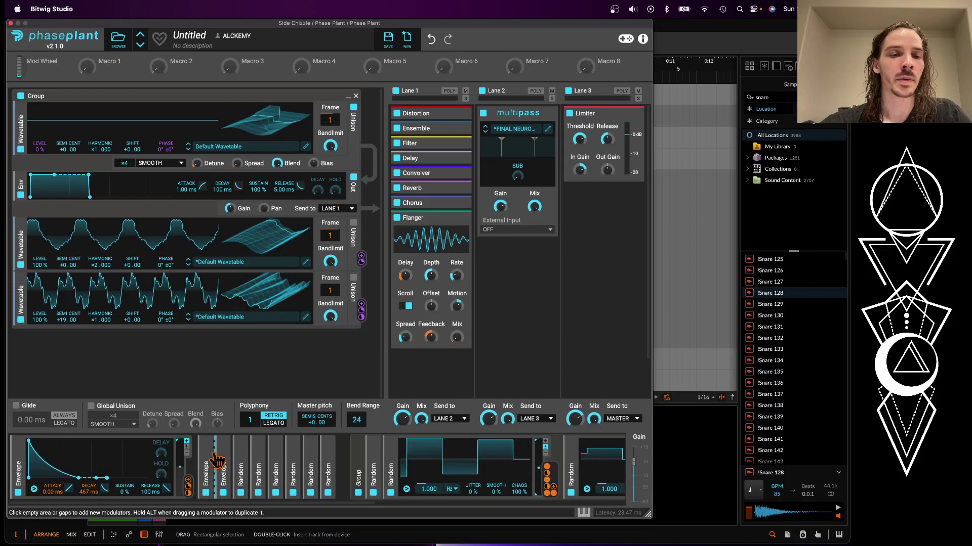
{"action": "left_click", "coordinate": [206, 450]}
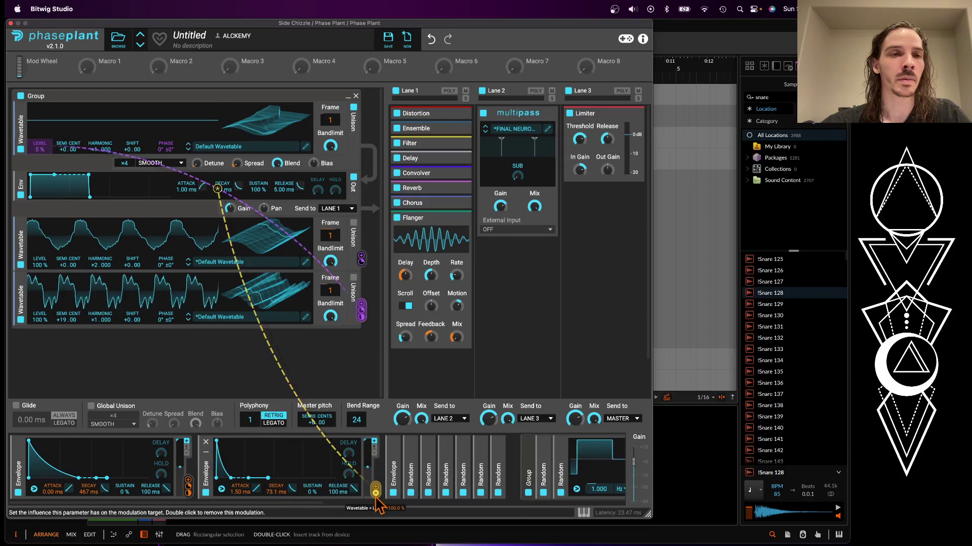
{"action": "left_click_drag", "start_coordinate": [377, 498], "coordinate": [177, 192]}
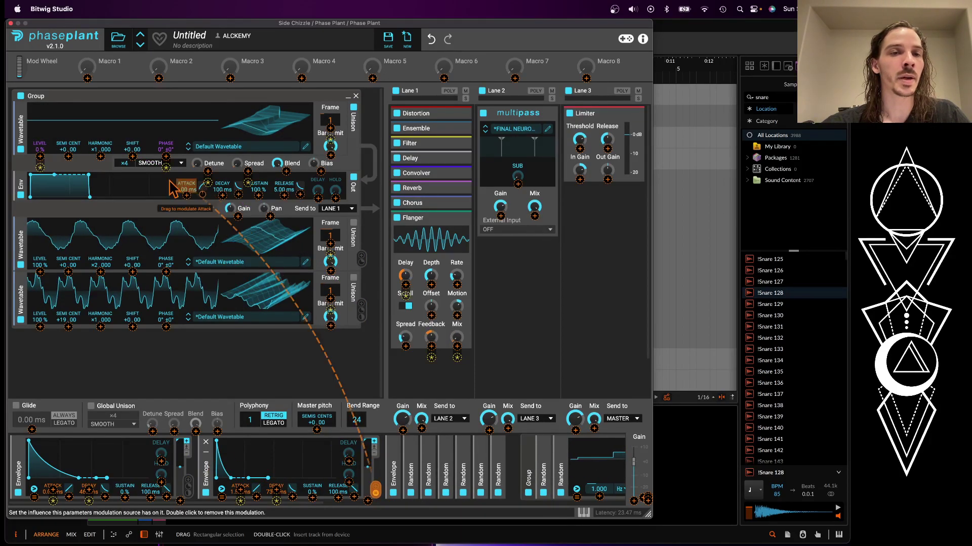
Modulate the second wavetable's phase with the third wavetable by about 17.1%
{"action": "mouse_move", "coordinate": [178, 257]}
{"action": "left_mouse_down"}
{"action": "mouse_move", "coordinate": [170, 272]}
{"action": "mouse_move", "coordinate": [171, 261]}
{"action": "left_mouse_up"}
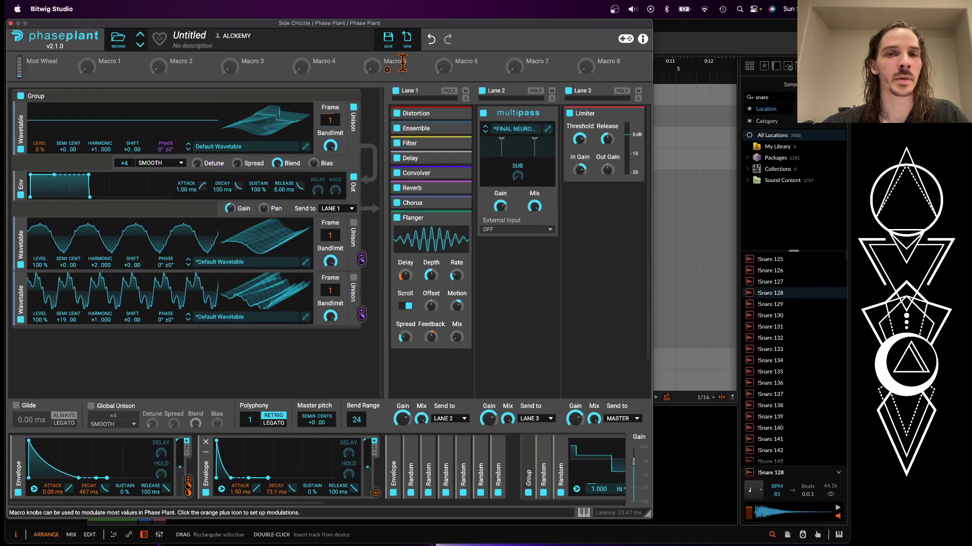
{"action": "double_click", "coordinate": [360, 316]}
{"action": "left_click", "coordinate": [360, 311]}
{"action": "left_click_drag", "start_coordinate": [166, 272], "coordinate": [166, 259]}
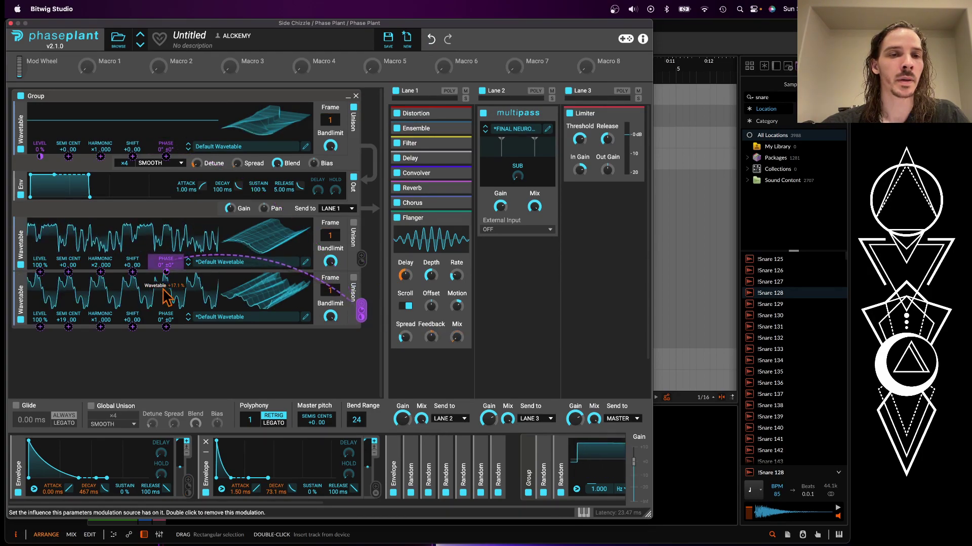
{"action": "left_click", "coordinate": [177, 367]}
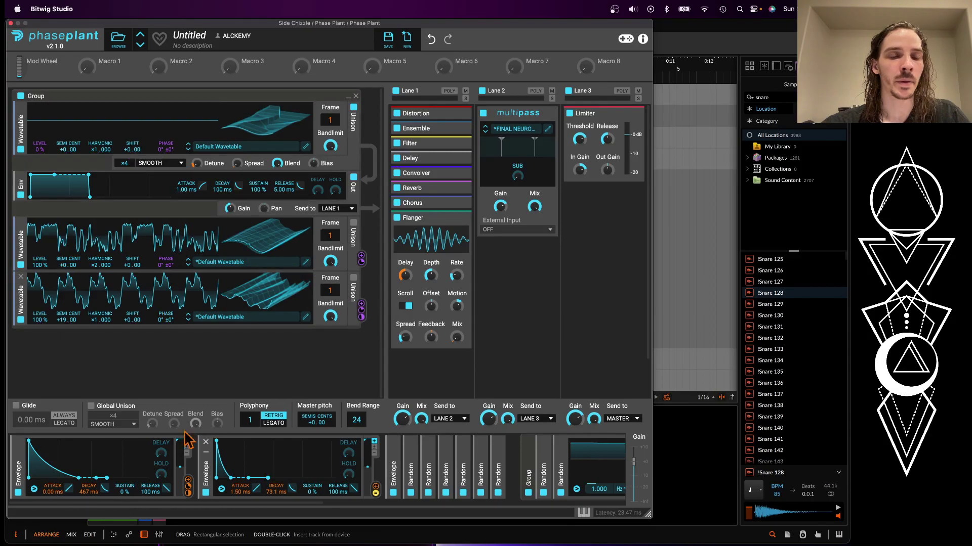
Assign the second envelope to the second wavetable's phase modulation amount and set the third wavetable's harmonic to ×2.000
{"action": "left_click", "coordinate": [375, 487]}
{"action": "left_click", "coordinate": [166, 327]}
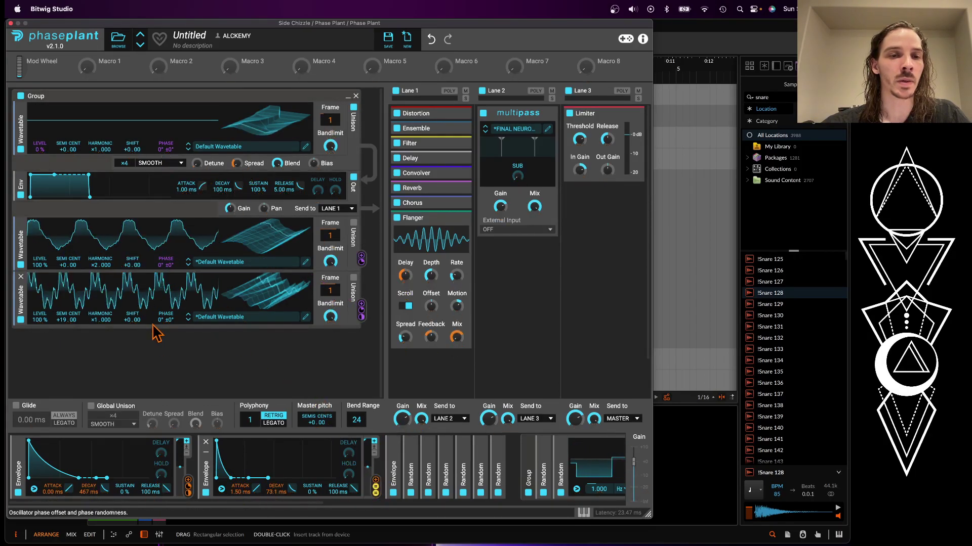
{"action": "left_click_drag", "start_coordinate": [97, 321], "coordinate": [97, 309]}
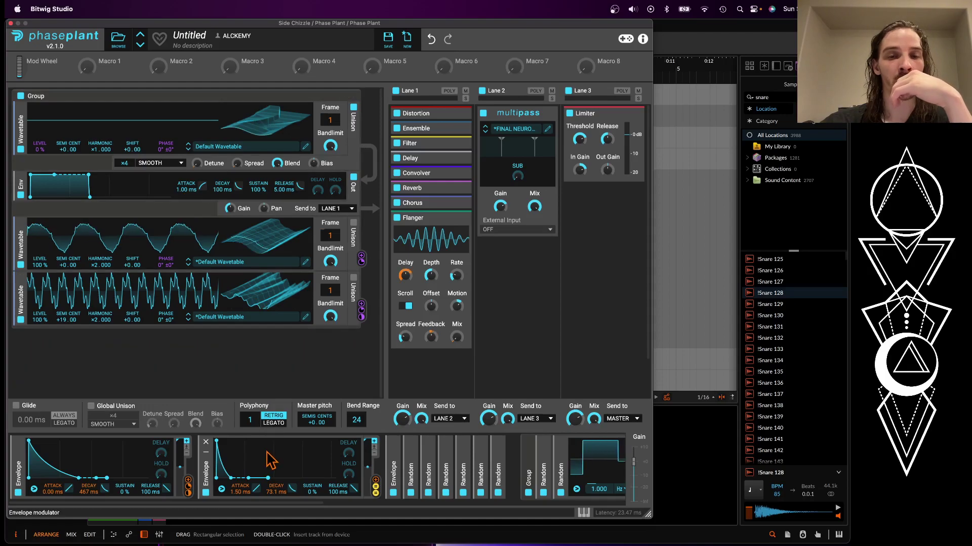
Add a Random modulator at the end of the modulator row
{"action": "scroll", "coordinate": [335, 468], "scroll_direction": "right", "scroll_amount": 10}
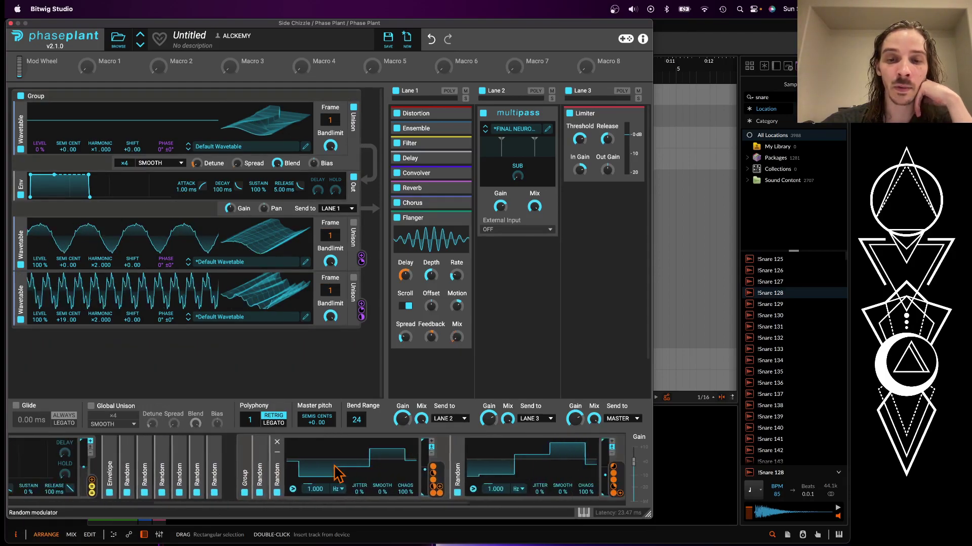
{"action": "scroll", "coordinate": [335, 468], "scroll_direction": "right", "scroll_amount": 5}
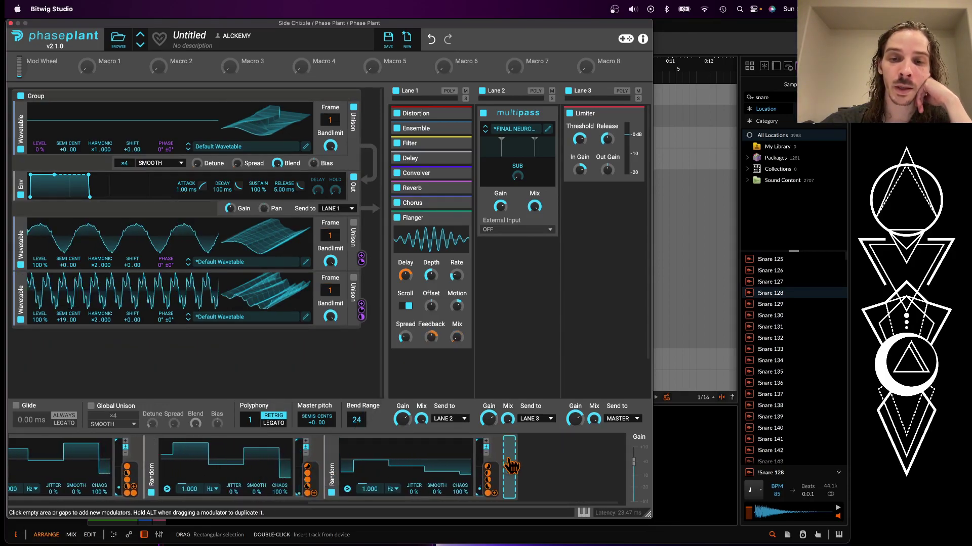
{"action": "left_click", "coordinate": [509, 466]}
{"action": "left_click", "coordinate": [493, 457]}
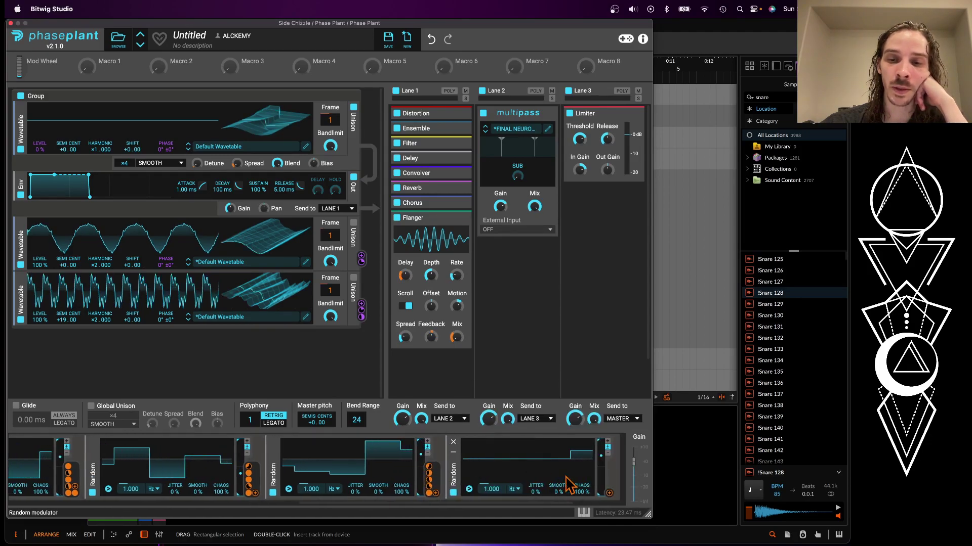
Assign the new Random modulator to the Bandlimit of the second and third wavetables, and try it on the first
{"action": "left_click", "coordinate": [495, 493]}
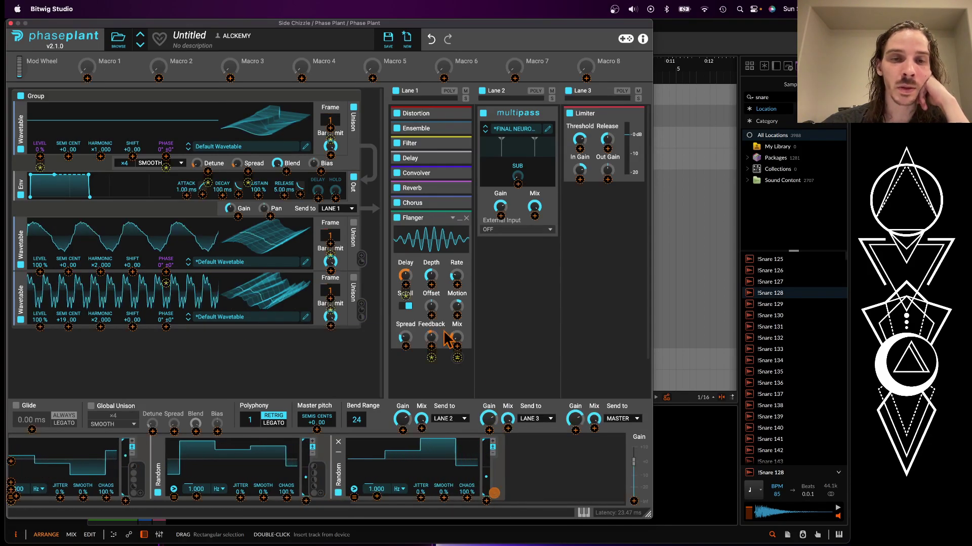
{"action": "left_click", "coordinate": [331, 271]}
{"action": "left_click", "coordinate": [330, 325]}
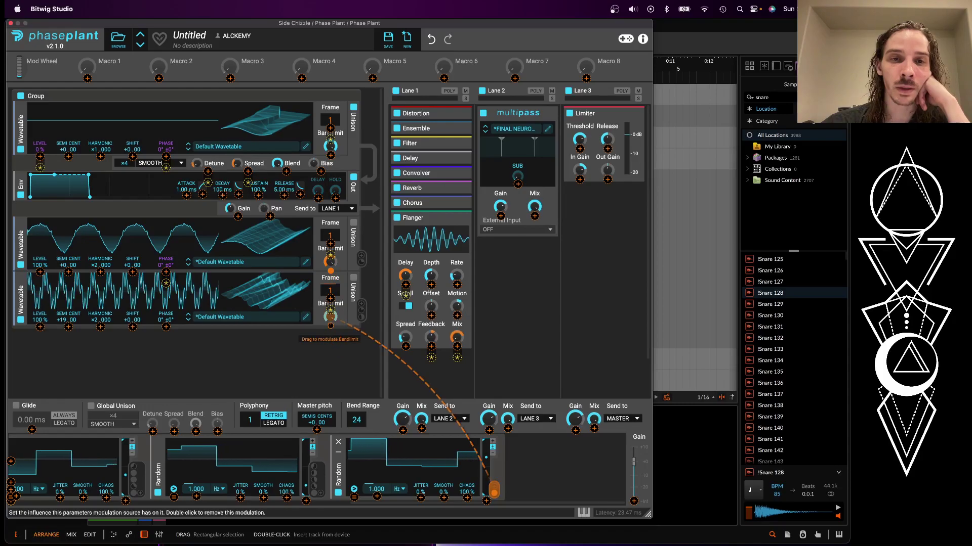
{"action": "left_click", "coordinate": [331, 155]}
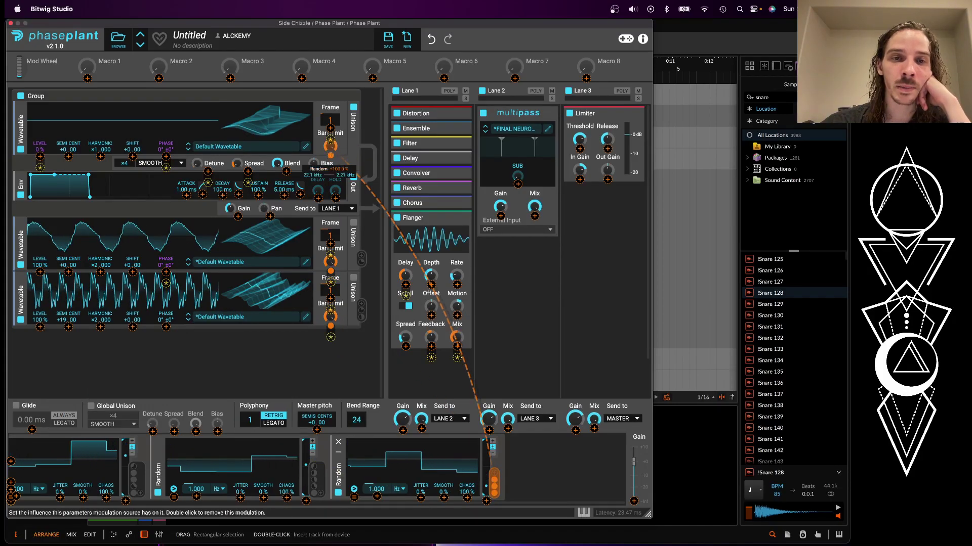
{"action": "left_click", "coordinate": [321, 165]}
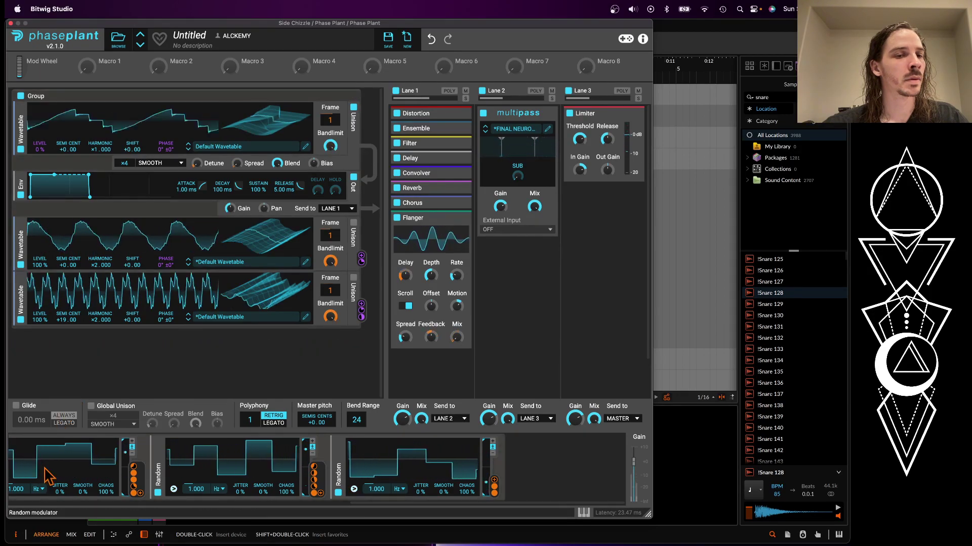
Collapse the Flanger and add a Dual Delay effect below it in Lane 1
{"action": "scroll", "coordinate": [48, 476], "scroll_direction": "left", "scroll_amount": 9}
{"action": "scroll", "coordinate": [48, 476], "scroll_direction": "left", "scroll_amount": 6}
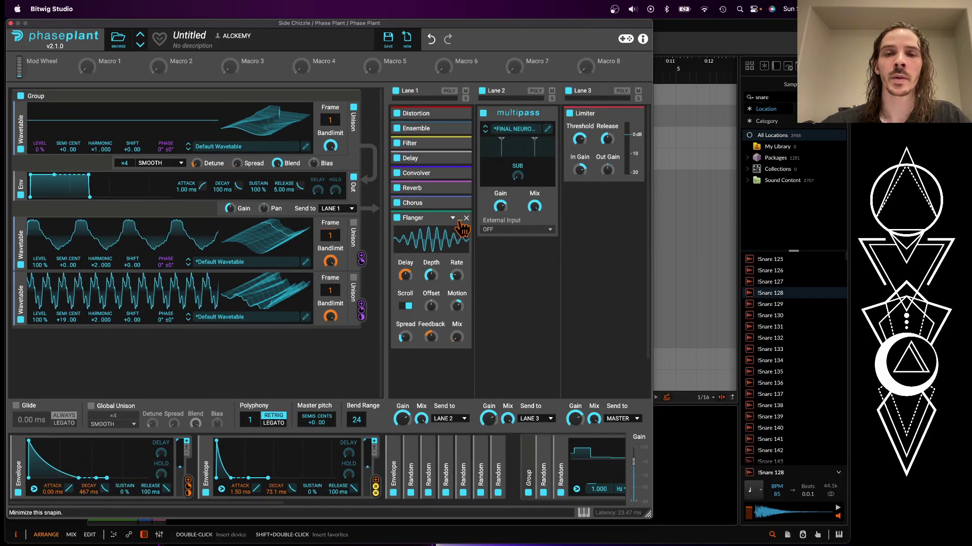
{"action": "left_click", "coordinate": [460, 221]}
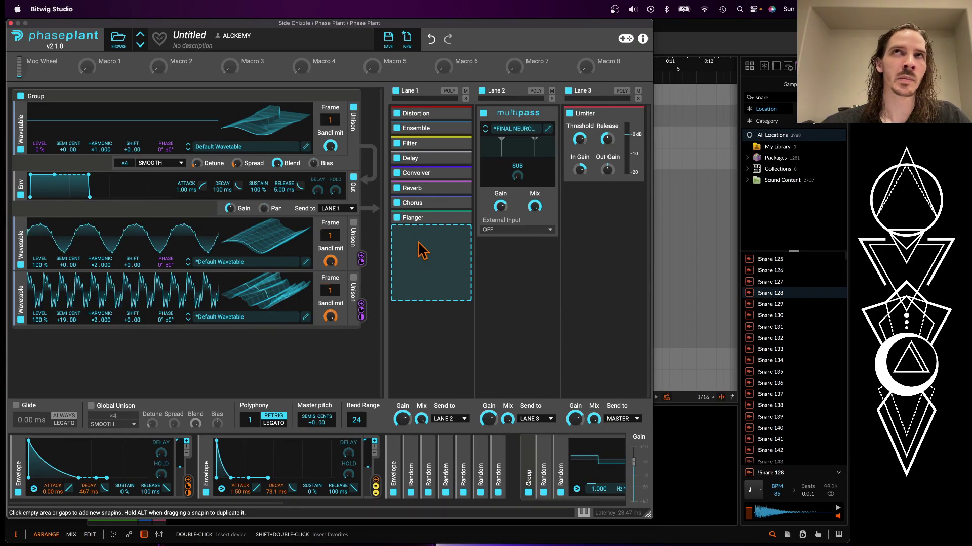
{"action": "left_click", "coordinate": [422, 250]}
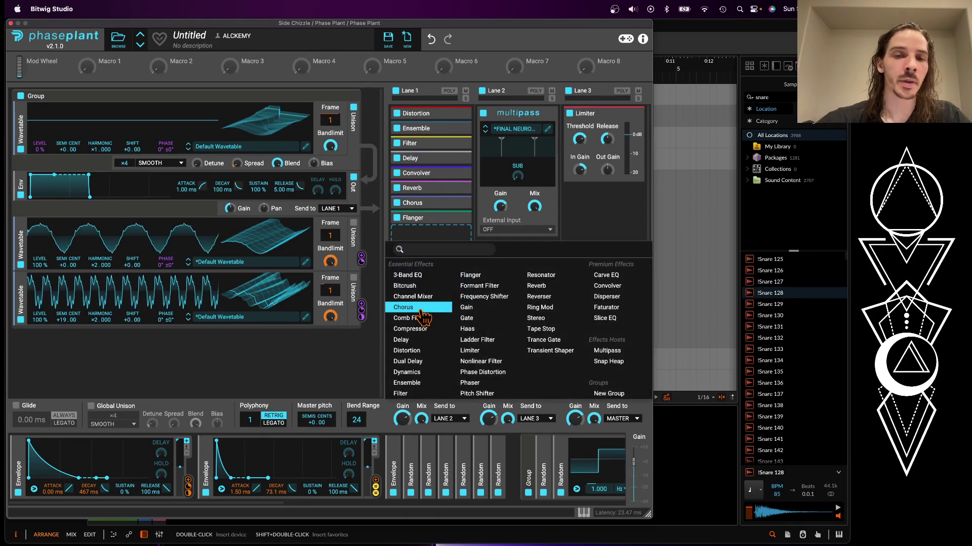
{"action": "left_click", "coordinate": [419, 361]}
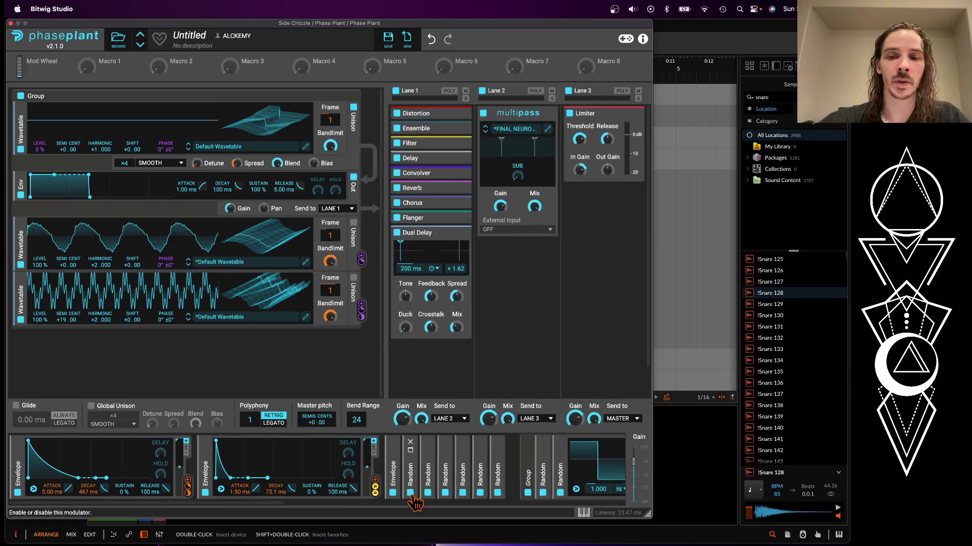
Insert another Random modulator before the last one for the Dual Delay's time, and assign the Random preceding it to the delay's Mix
{"action": "scroll", "coordinate": [413, 501], "scroll_direction": "right", "scroll_amount": 10}
{"action": "scroll", "coordinate": [414, 504], "scroll_direction": "right", "scroll_amount": 5}
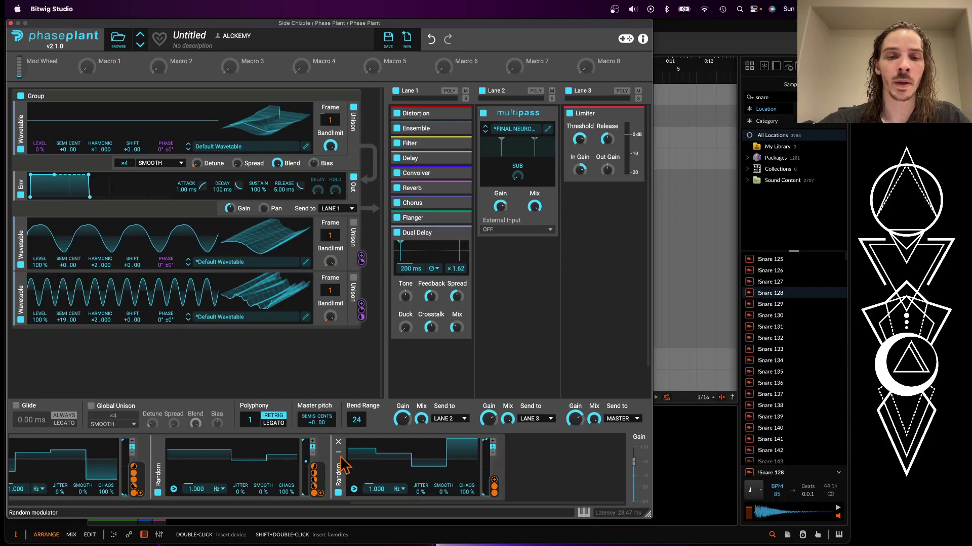
{"action": "key", "text": "super+d"}
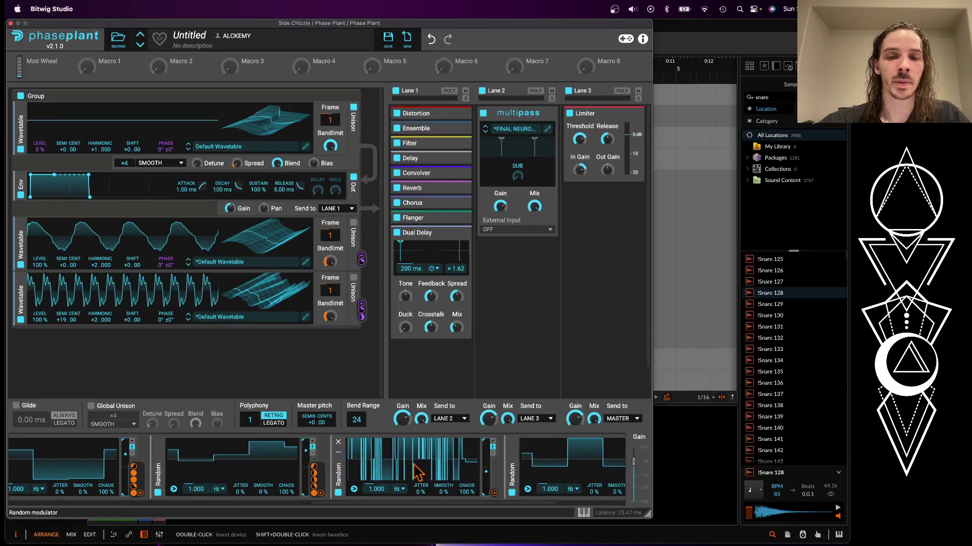
{"action": "left_click", "coordinate": [493, 493]}
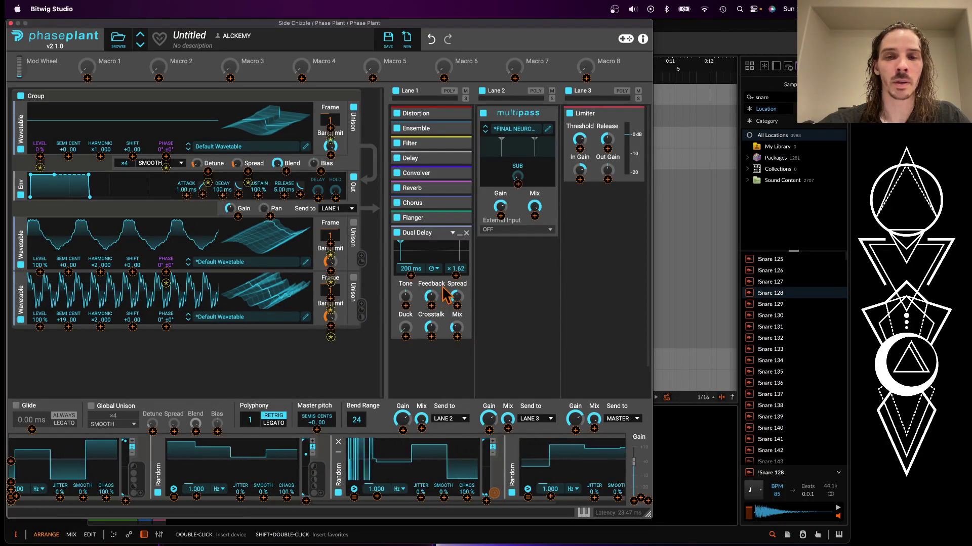
{"action": "left_click", "coordinate": [410, 276]}
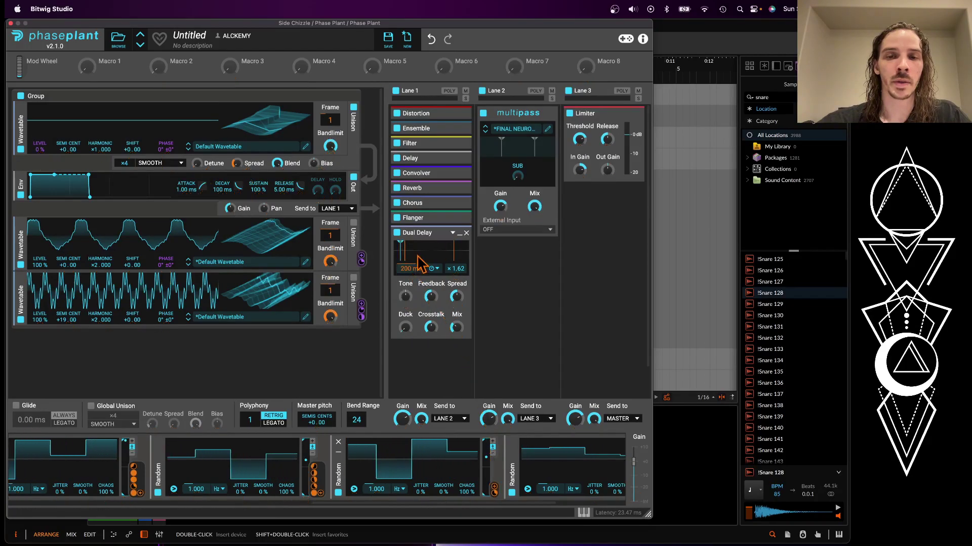
{"action": "left_click_drag", "start_coordinate": [314, 484], "coordinate": [455, 327]}
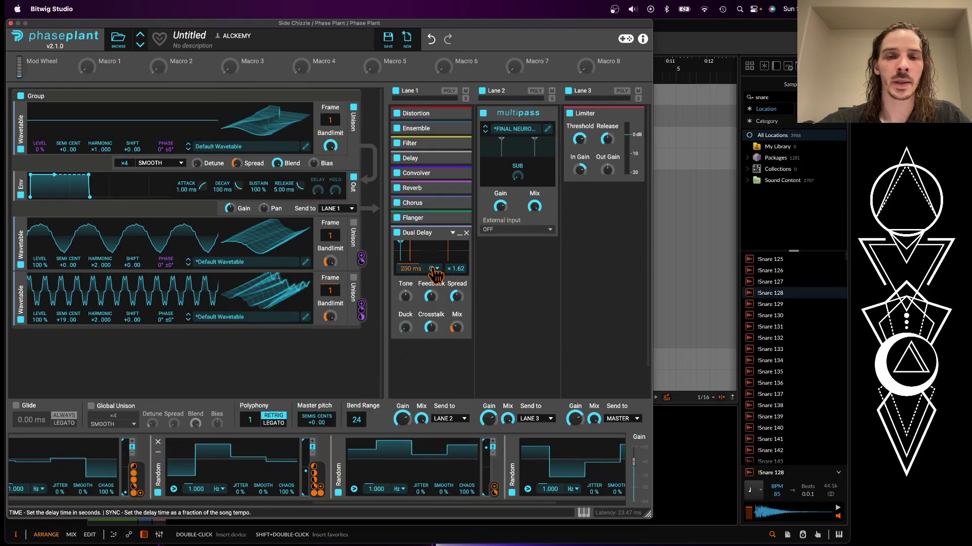
Raise the Dual Delay's Duck, lower its Mix to 0%, and collapse the effect
{"action": "mouse_move", "coordinate": [405, 328]}
{"action": "left_mouse_down"}
{"action": "mouse_move", "coordinate": [405, 315]}
{"action": "mouse_move", "coordinate": [405, 325]}
{"action": "left_mouse_up"}
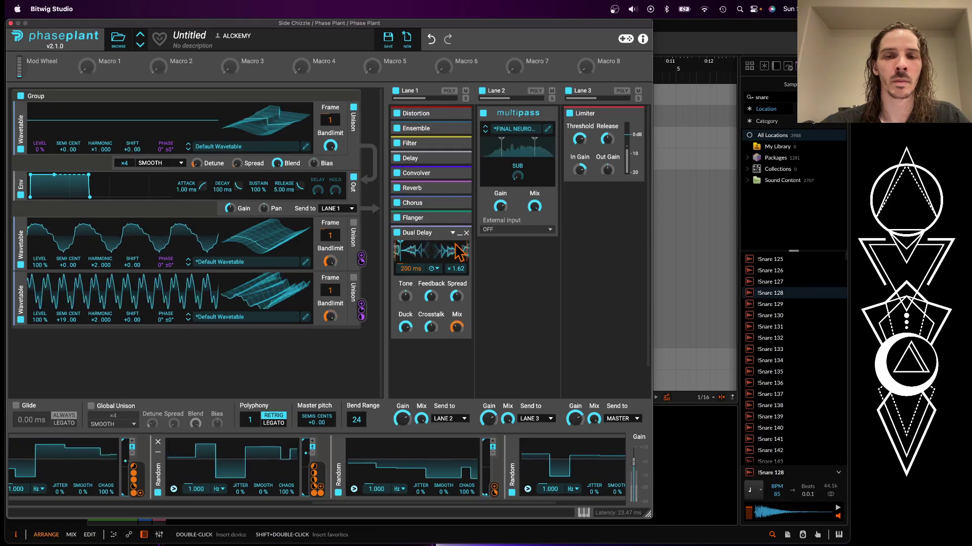
{"action": "left_click_drag", "start_coordinate": [457, 336], "coordinate": [457, 358]}
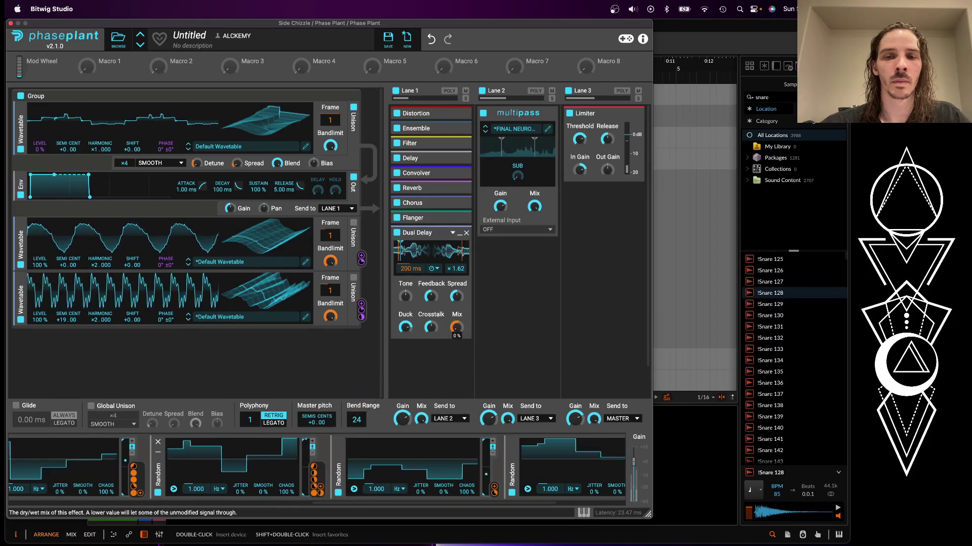
{"action": "left_click", "coordinate": [460, 236]}
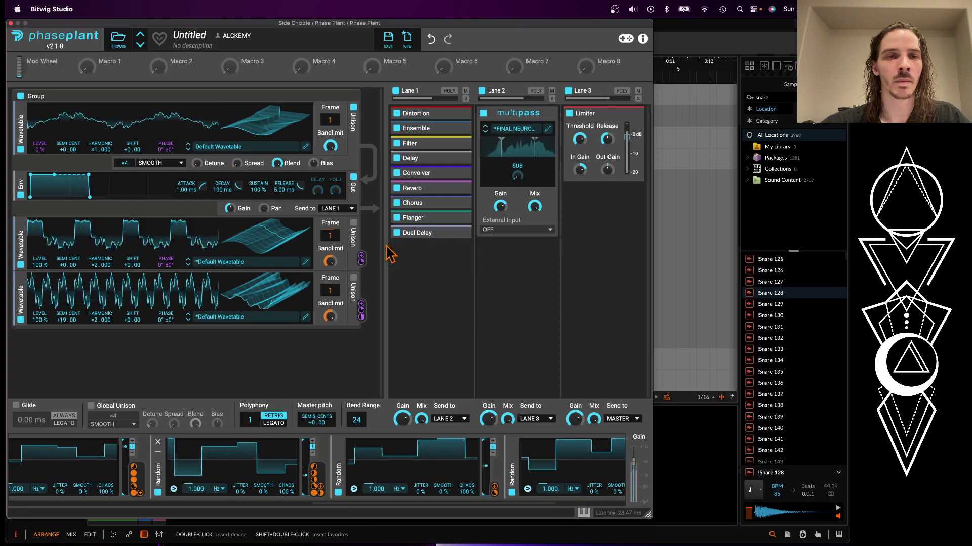
Close the Phase Plant window and place the time cursor at the start of the Phase Plant #1 clip
{"action": "left_click", "coordinate": [10, 23]}
{"action": "left_click", "coordinate": [267, 112]}
{"action": "scroll", "coordinate": [267, 112], "scroll_direction": "down", "scroll_amount": 1}
{"action": "scroll", "coordinate": [263, 113], "scroll_direction": "up", "scroll_amount": 3}
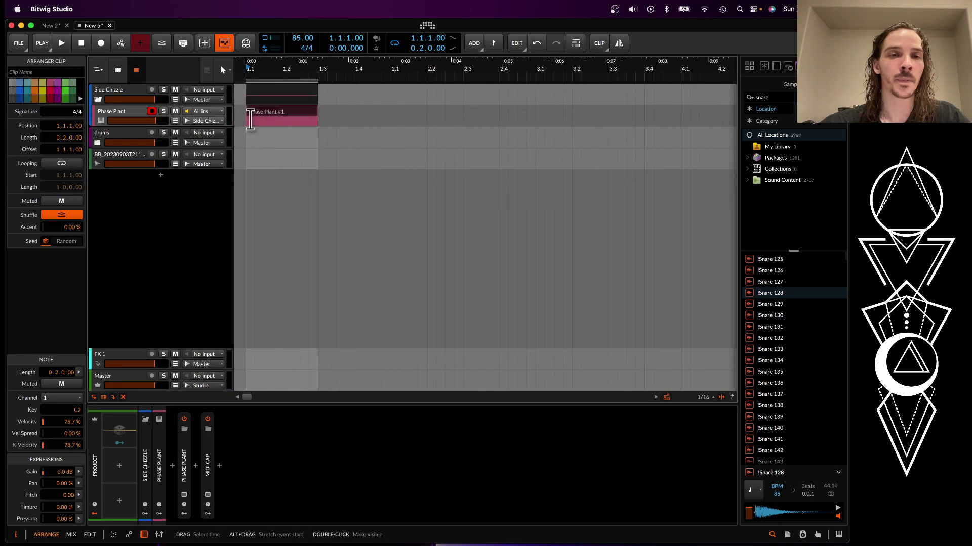
{"action": "left_click", "coordinate": [250, 123]}
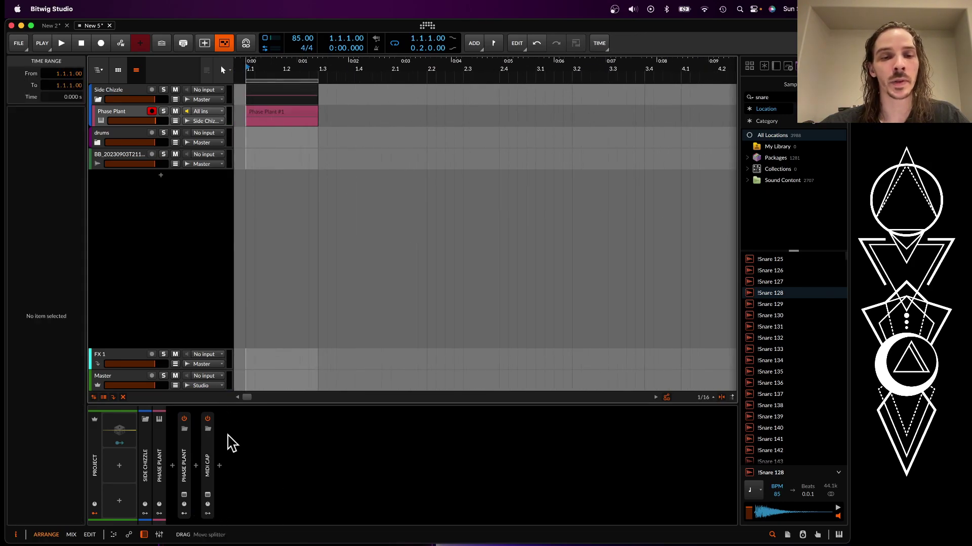
Add the Rolling Sampler audio effect after MIDI Cap in the Phase Plant track's device chain
{"action": "left_click", "coordinate": [221, 466]}
{"action": "type", "text": "rollin"}
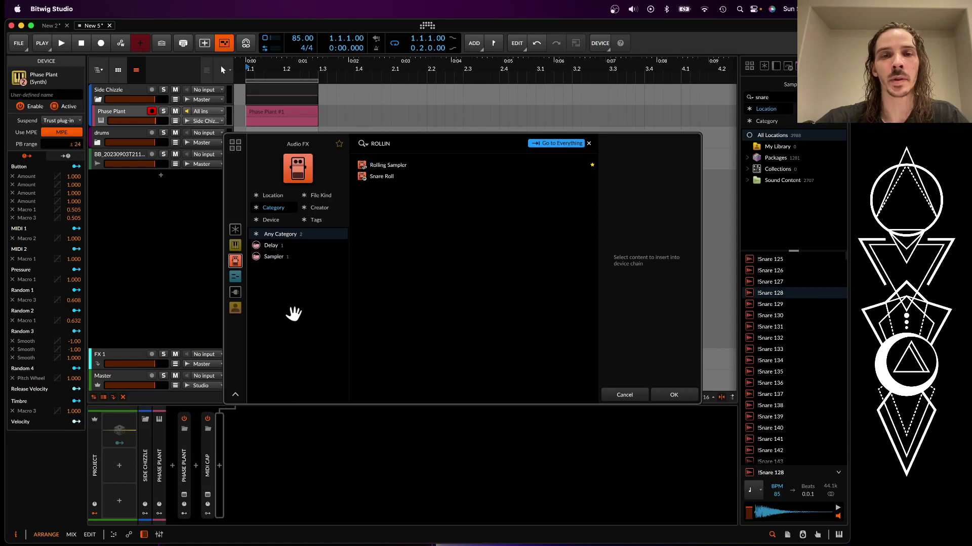
{"action": "left_click", "coordinate": [390, 166]}
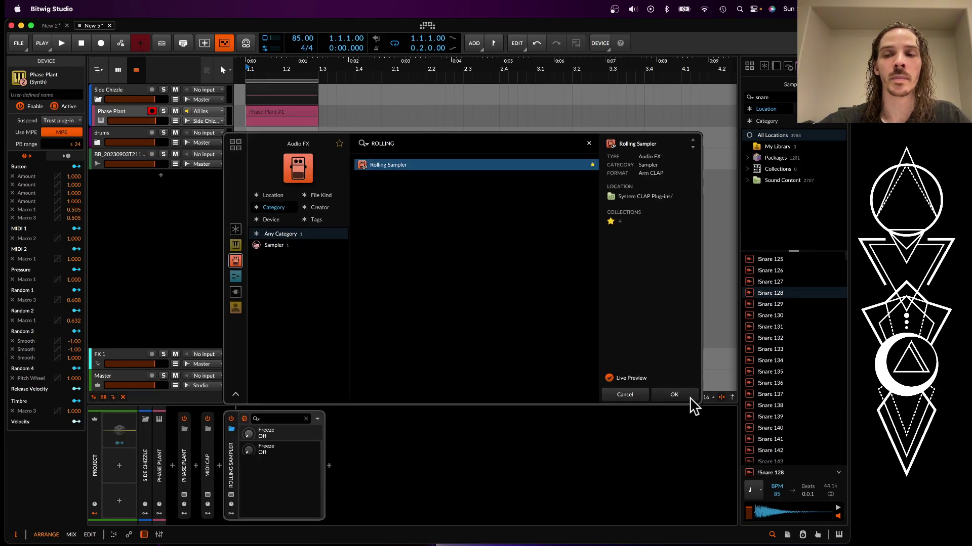
{"action": "left_click", "coordinate": [690, 398]}
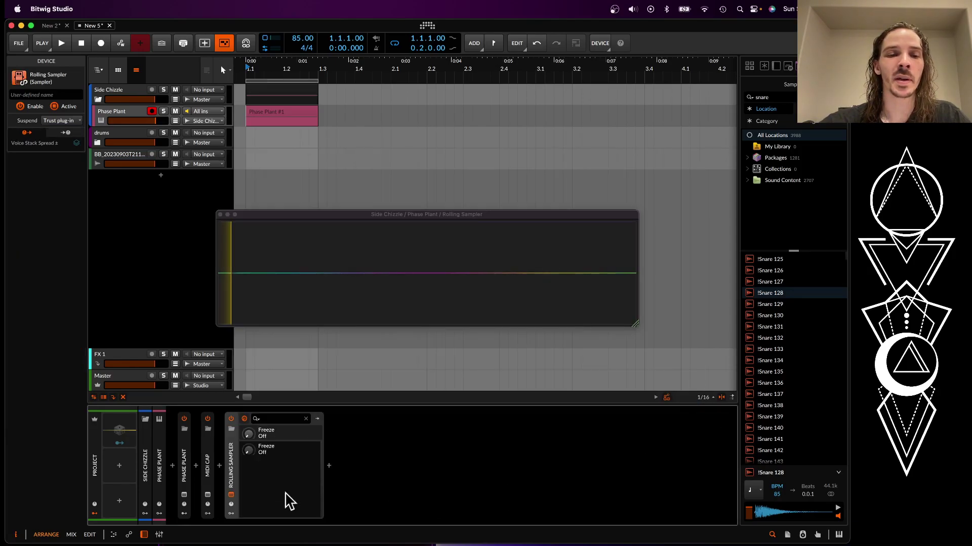
Add an Oscilloscope device after the Rolling Sampler in the device chain
{"action": "left_click", "coordinate": [219, 466]}
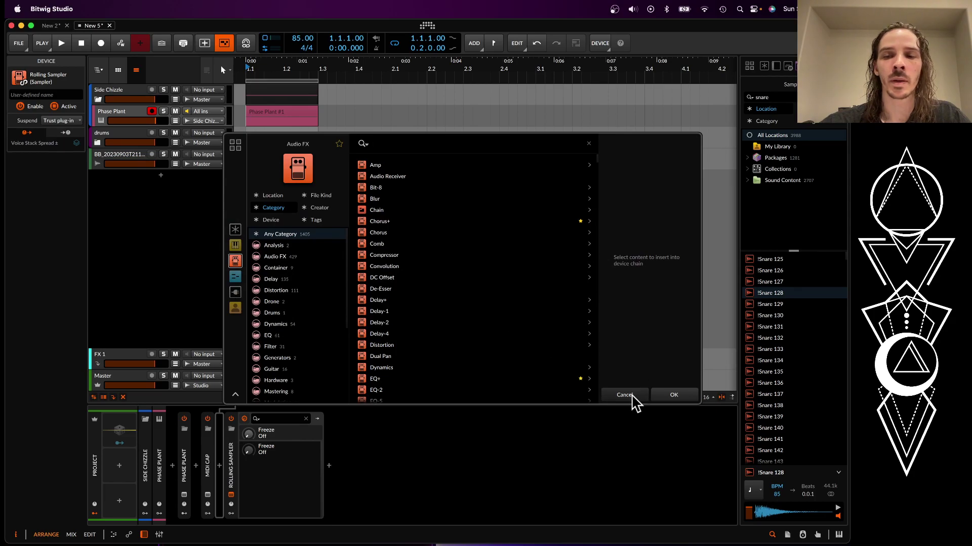
{"action": "left_click", "coordinate": [632, 396]}
{"action": "left_click", "coordinate": [329, 466]}
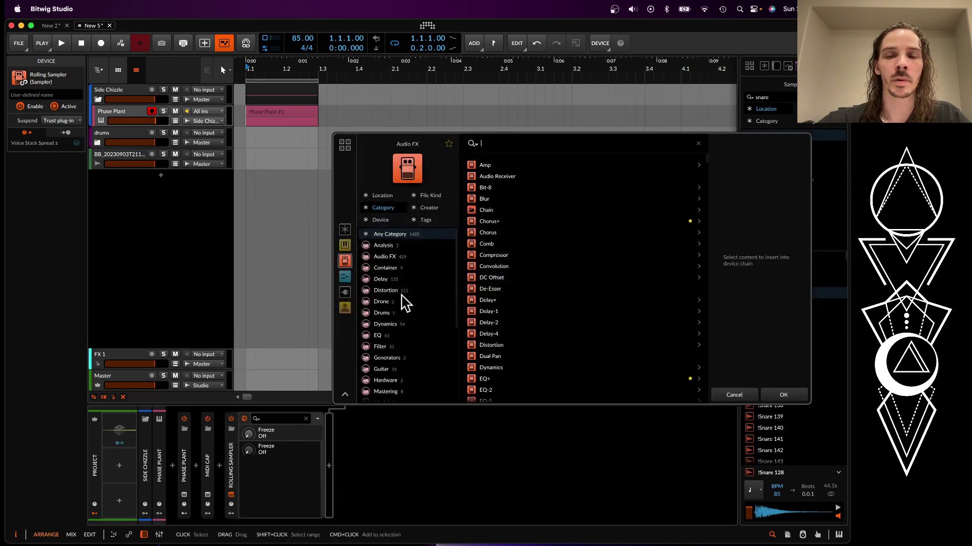
{"action": "type", "text": "ossd"}
{"action": "key", "text": "BackSpace"}
{"action": "key", "text": "BackSpace"}
{"action": "key", "text": "BackSpace"}
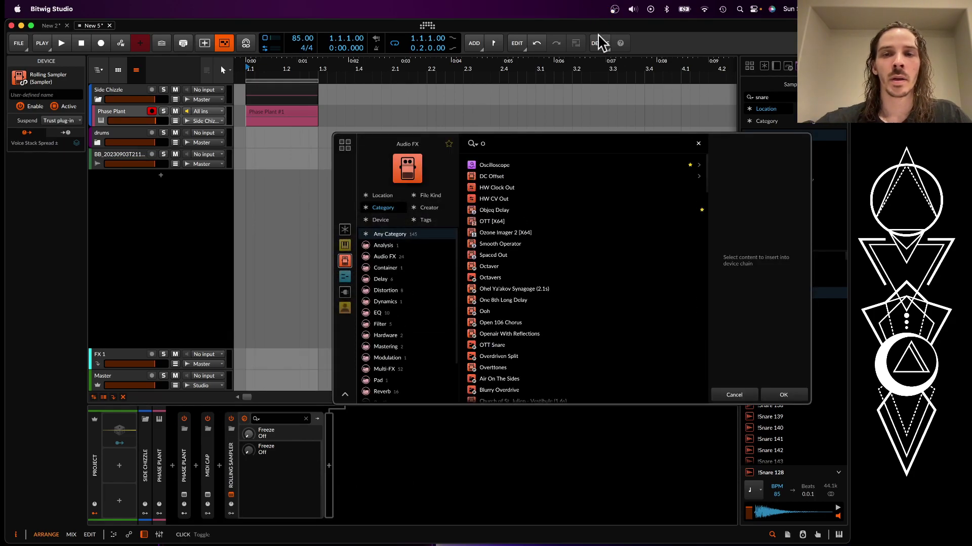
{"action": "left_click", "coordinate": [510, 167]}
{"action": "left_click", "coordinate": [782, 395]}
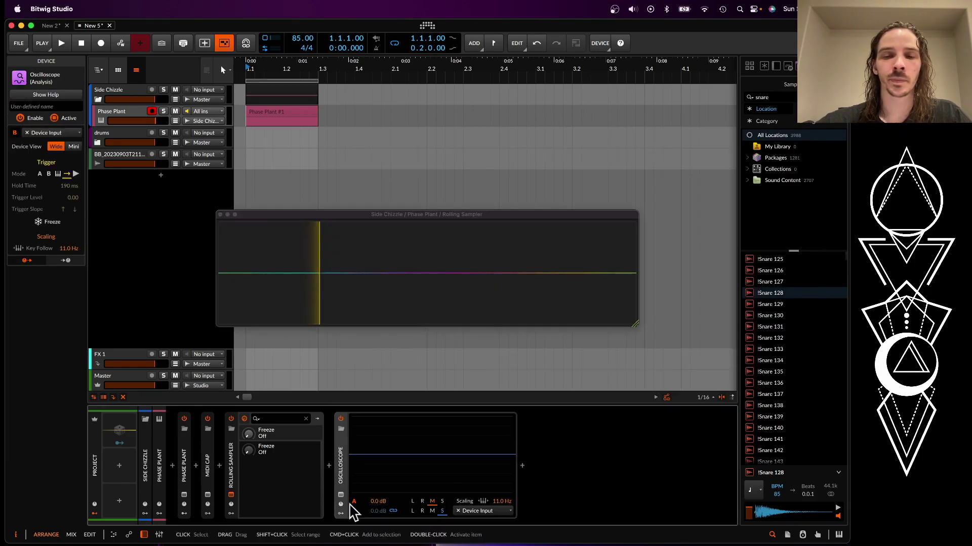
Insert Newfangled Saturate between the Rolling Sampler and the Oscilloscope
{"action": "left_click", "coordinate": [185, 495]}
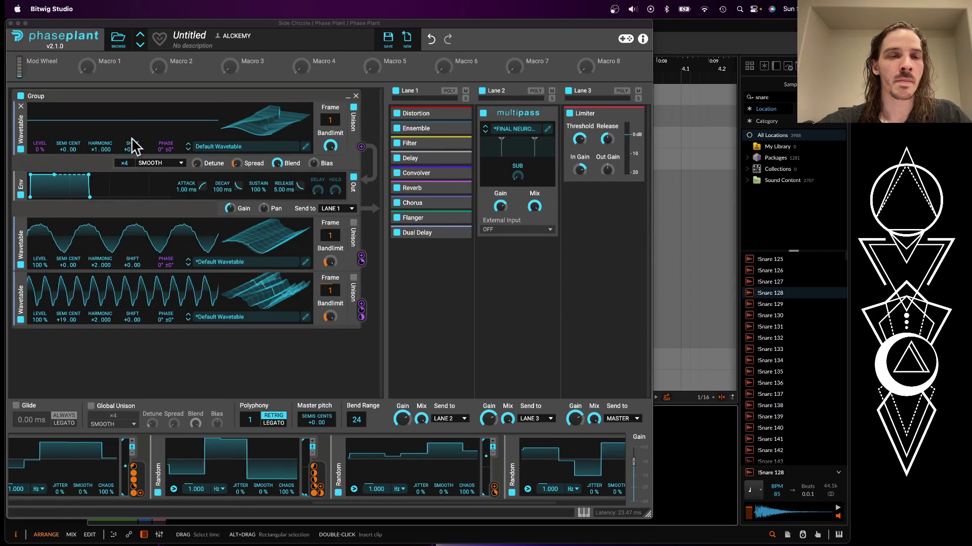
{"action": "left_click", "coordinate": [11, 23]}
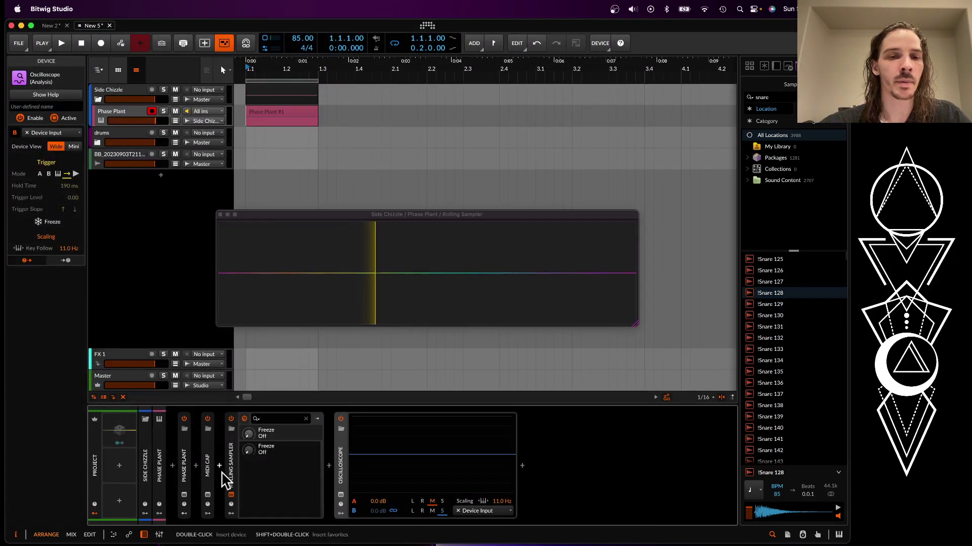
{"action": "left_click", "coordinate": [329, 466]}
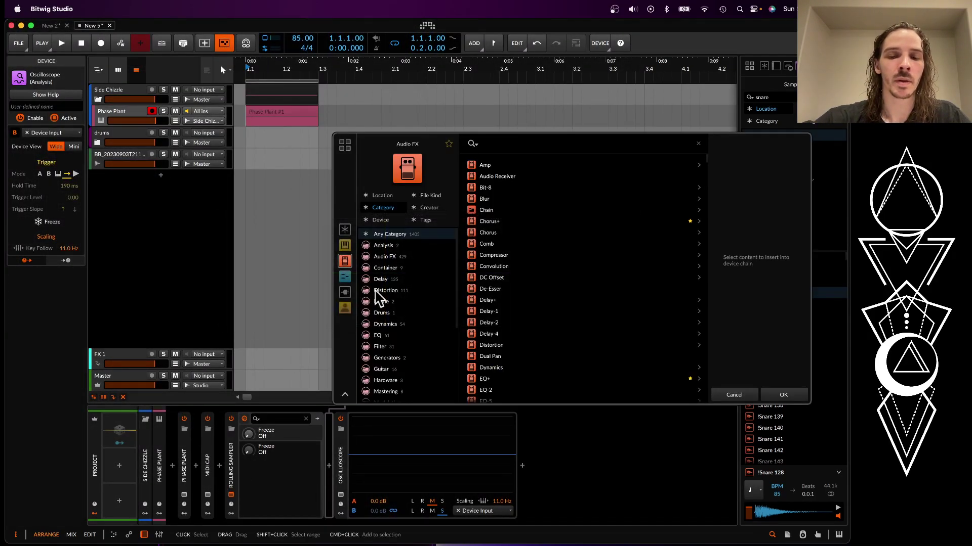
{"action": "type", "text": "SATU"}
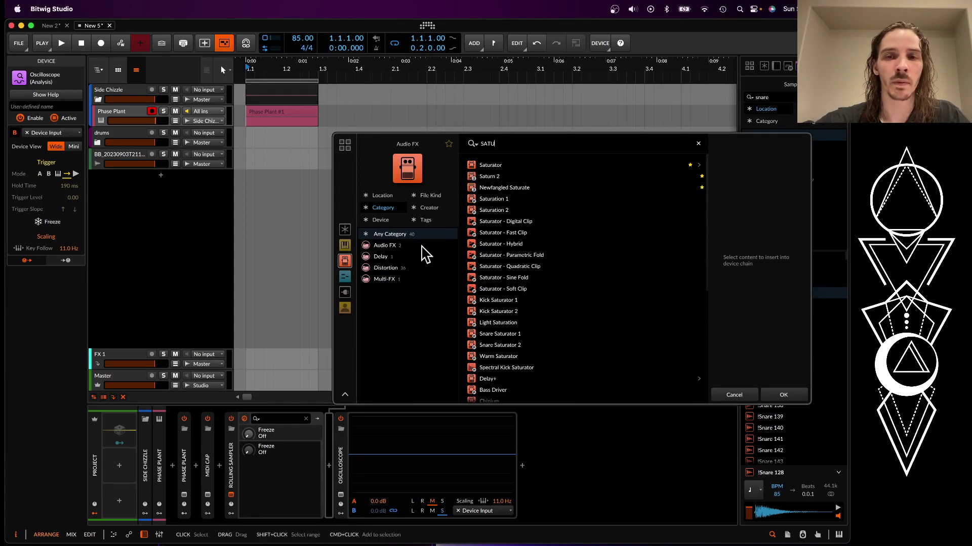
{"action": "left_click", "coordinate": [504, 188]}
{"action": "left_click", "coordinate": [774, 395]}
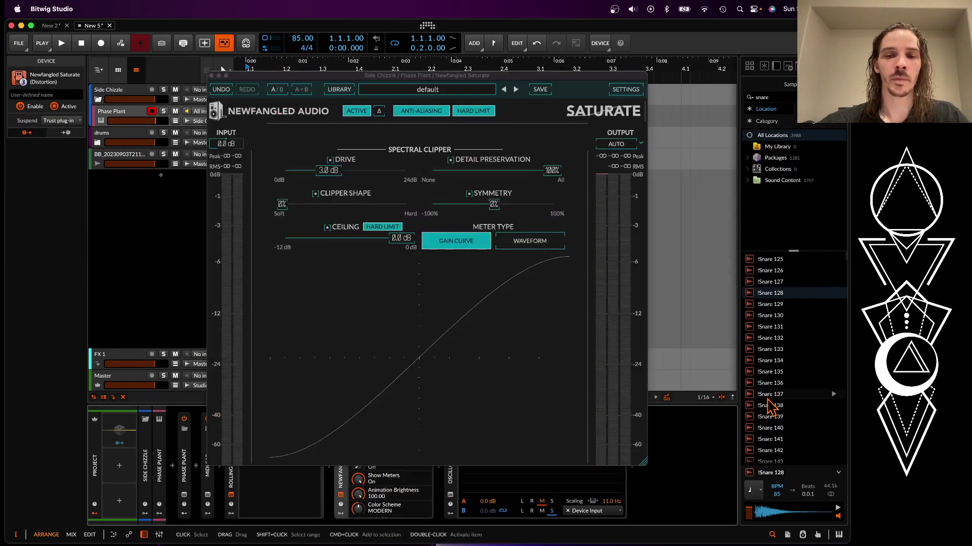
Set Newfangled Saturate's Clipper Shape to 100% and close its plug-in window
{"action": "left_click", "coordinate": [509, 200]}
{"action": "left_click_drag", "start_coordinate": [285, 209], "coordinate": [554, 206]}
{"action": "left_click_drag", "start_coordinate": [483, 80], "coordinate": [273, 71]}
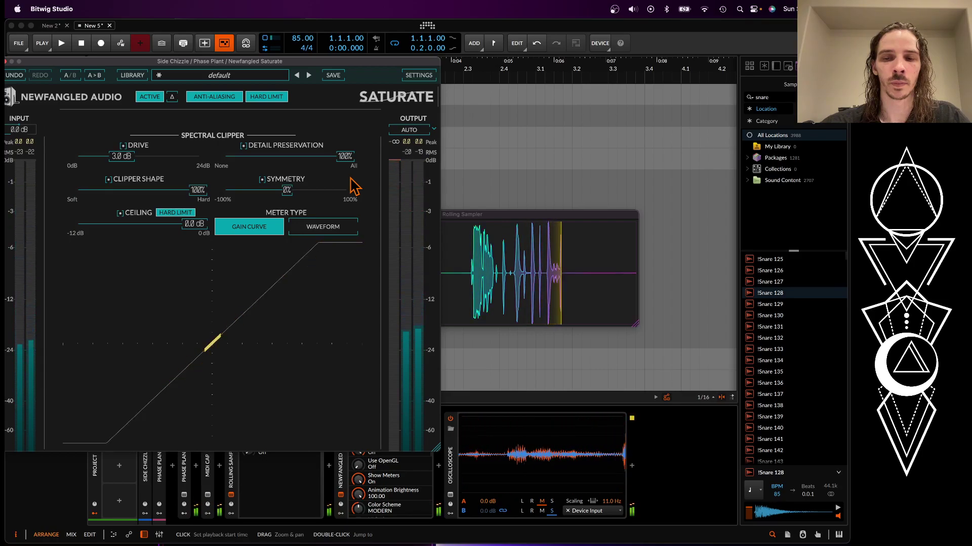
{"action": "left_click_drag", "start_coordinate": [36, 61], "coordinate": [147, 48]}
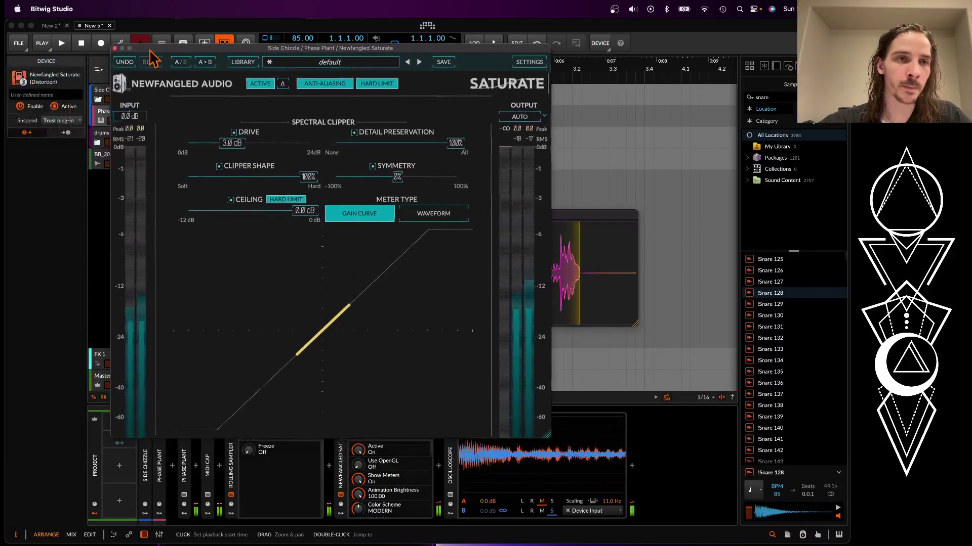
{"action": "left_click", "coordinate": [115, 49]}
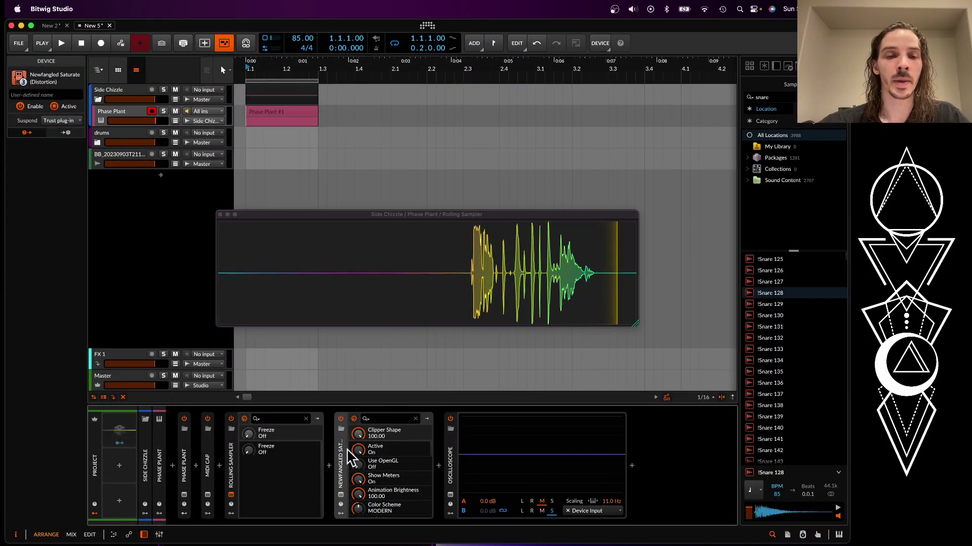
Move the Rolling Sampler after Newfangled Saturate and start playback of the Phase Plant #1 clip to capture the bass
{"action": "left_click_drag", "start_coordinate": [242, 465], "coordinate": [458, 405]}
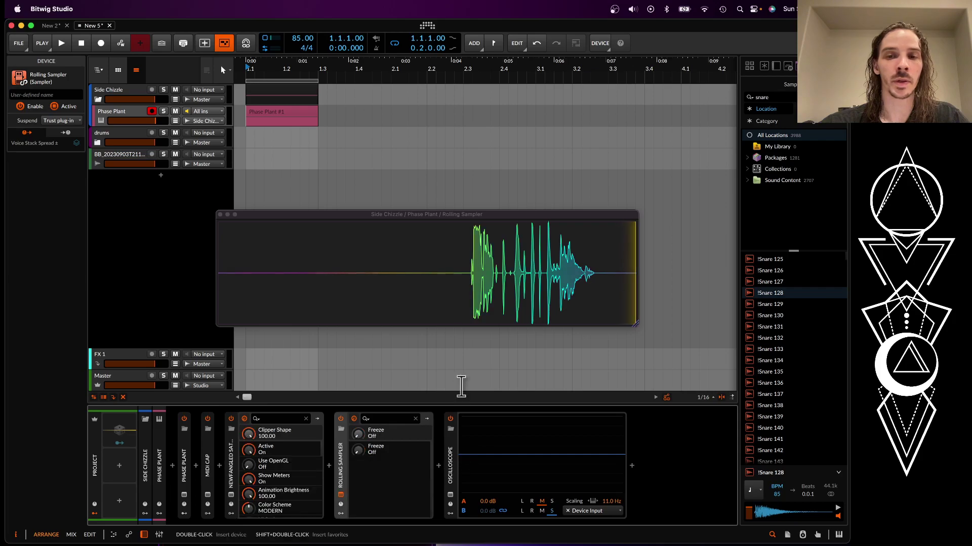
{"action": "left_click", "coordinate": [253, 114]}
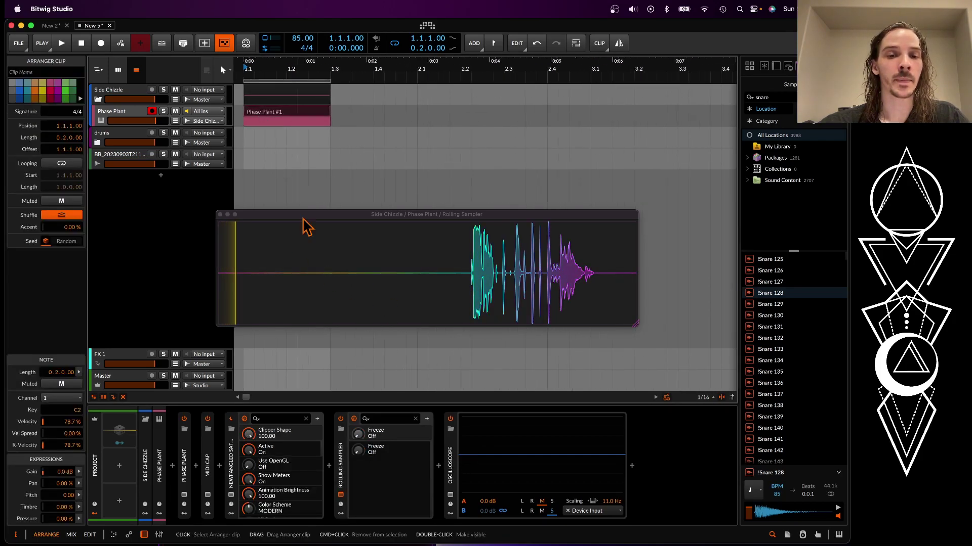
{"action": "left_click", "coordinate": [341, 419]}
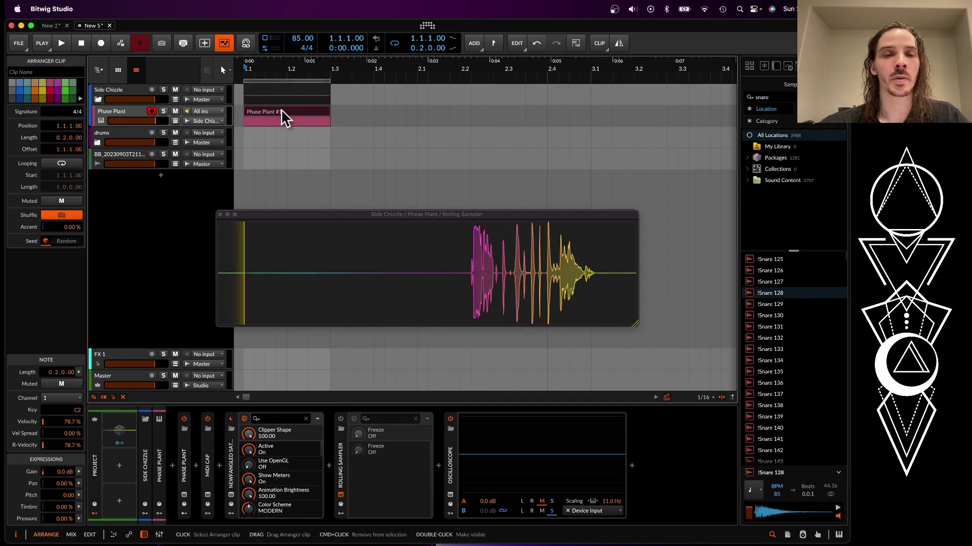
{"action": "left_click", "coordinate": [340, 419]}
{"action": "key", "text": "space"}
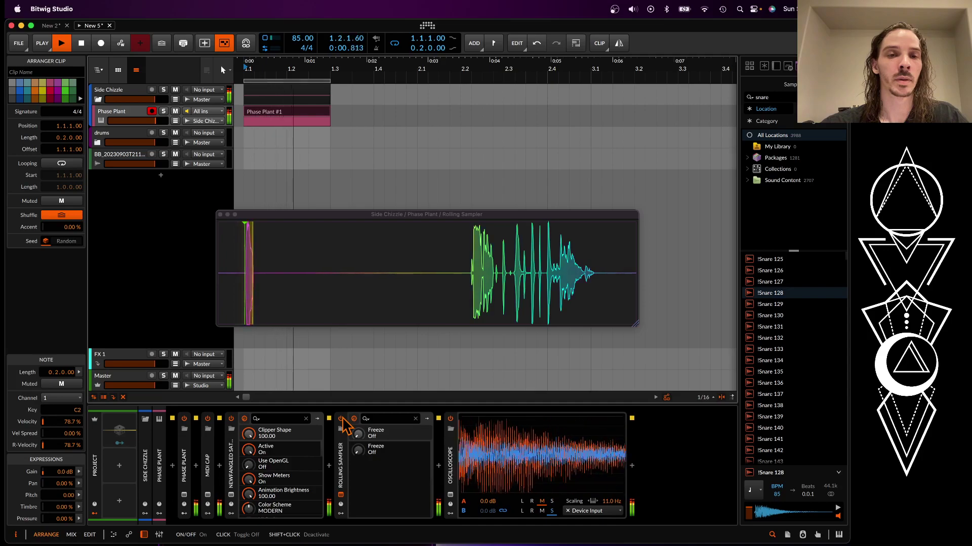
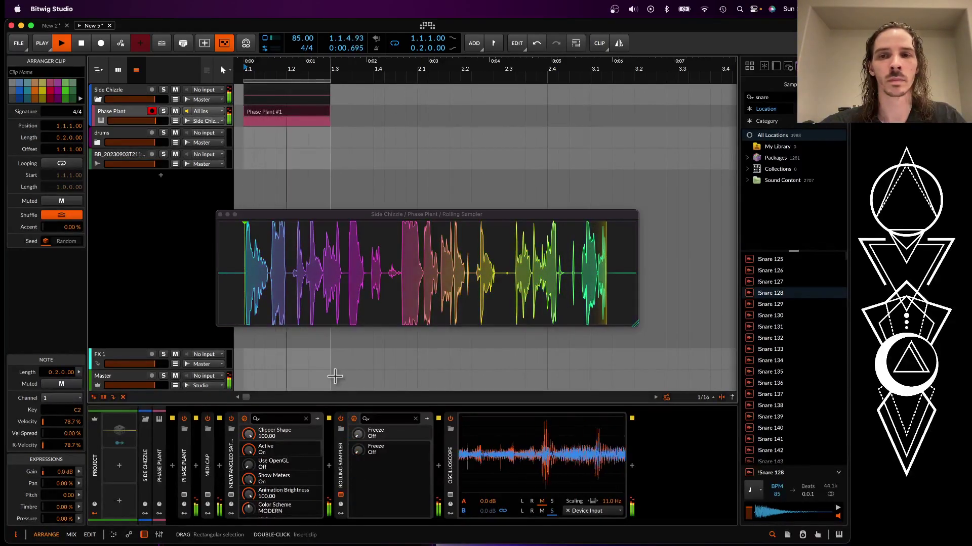
Place the Rolling Sampler's captured audio on a new track at 1.3.1.00, stop playback, and close the sampler window
{"action": "left_click", "coordinate": [248, 301]}
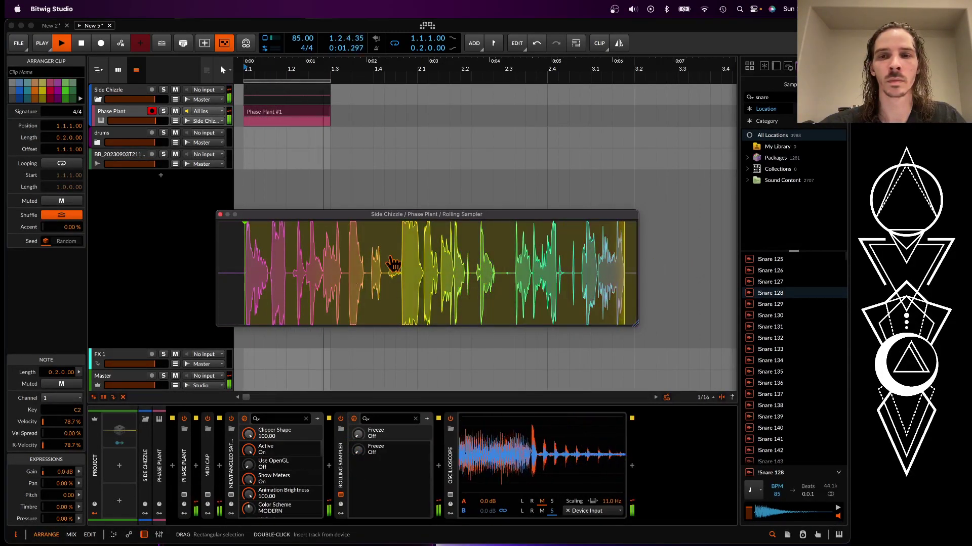
{"action": "left_click_drag", "start_coordinate": [289, 281], "coordinate": [336, 180]}
{"action": "key", "text": "space"}
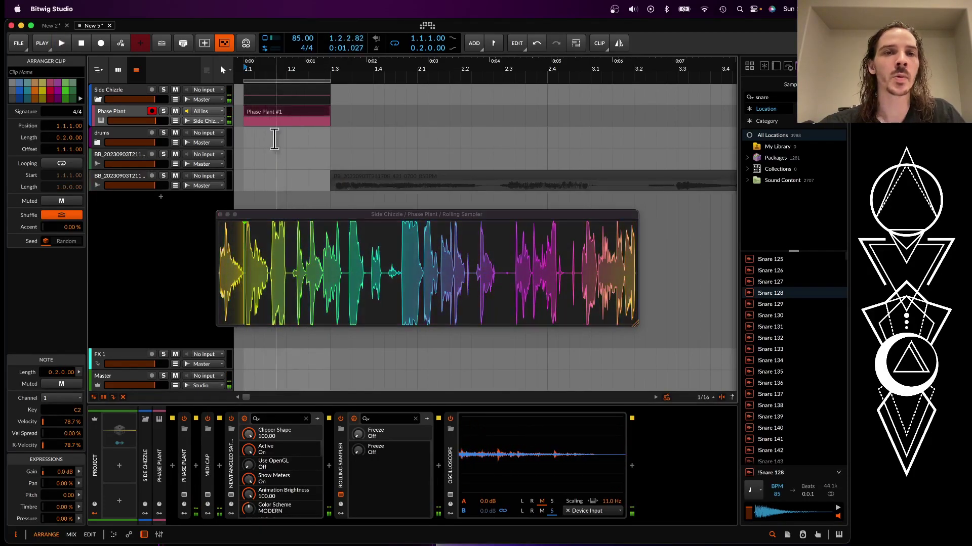
{"action": "left_click", "coordinate": [135, 115]}
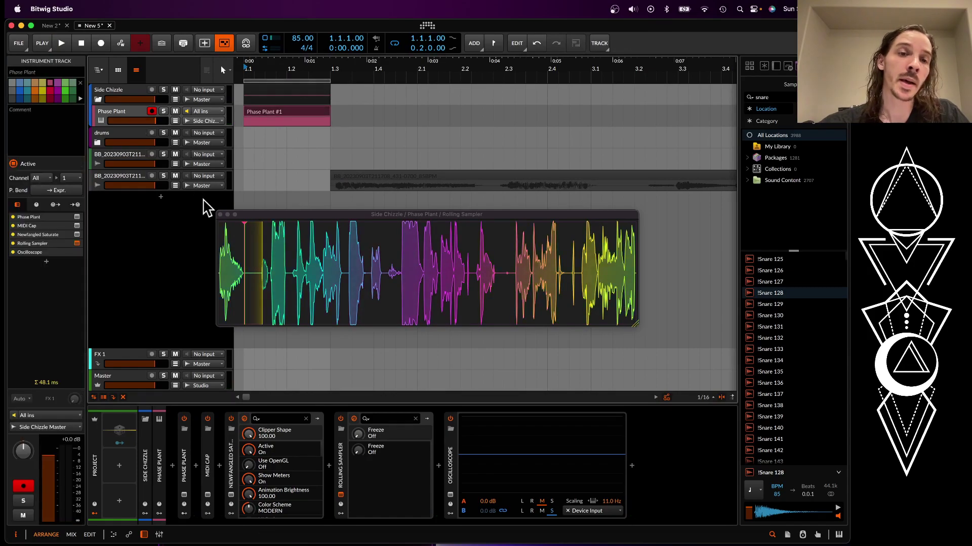
{"action": "left_click", "coordinate": [220, 214]}
Move the captured audio clip so it starts at 2.1.1.00
{"action": "left_click", "coordinate": [351, 187]}
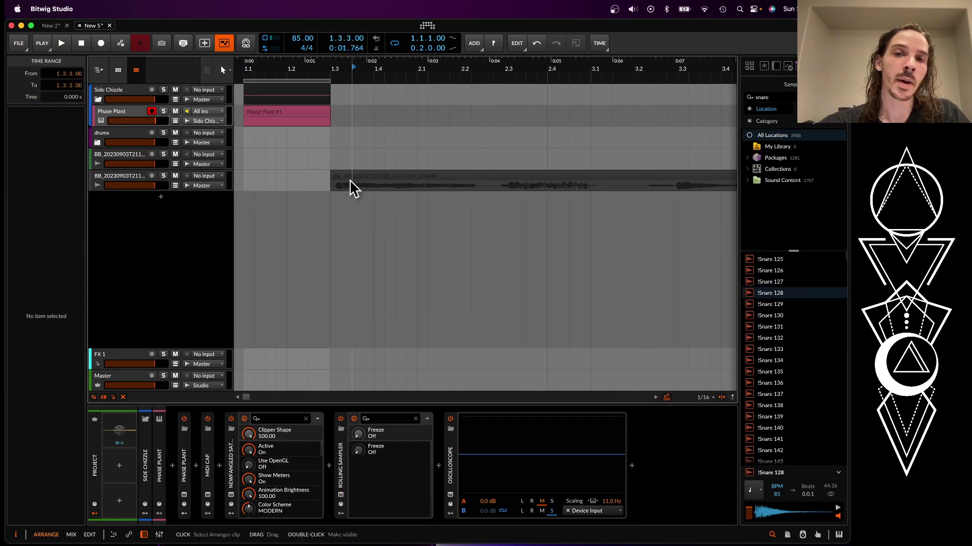
{"action": "left_click", "coordinate": [350, 180]}
{"action": "scroll", "coordinate": [350, 180], "scroll_direction": "right", "scroll_amount": 2}
{"action": "scroll", "coordinate": [351, 180], "scroll_direction": "up", "scroll_amount": 3}
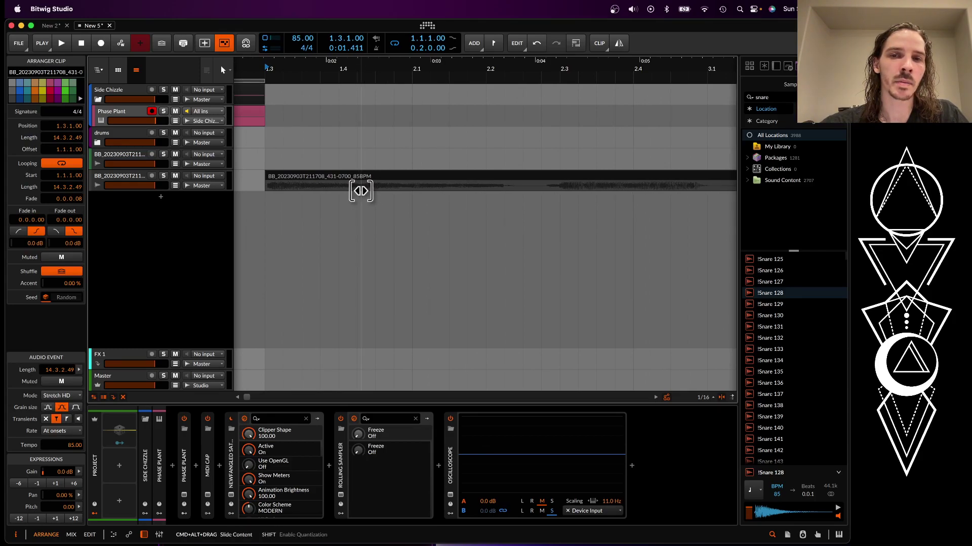
{"action": "scroll", "coordinate": [362, 191], "scroll_direction": "down", "scroll_amount": 6}
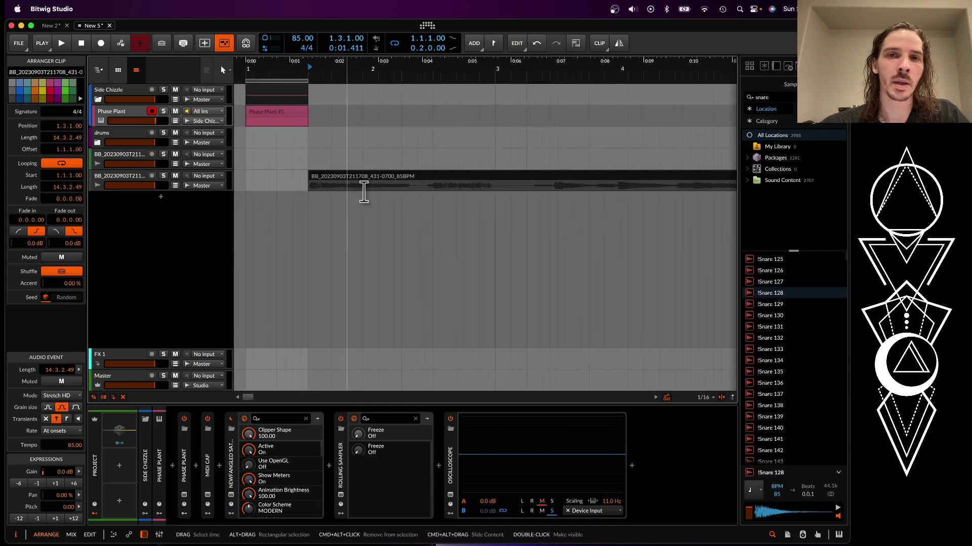
{"action": "left_click_drag", "start_coordinate": [328, 176], "coordinate": [378, 189]}
{"action": "left_click", "coordinate": [355, 191]}
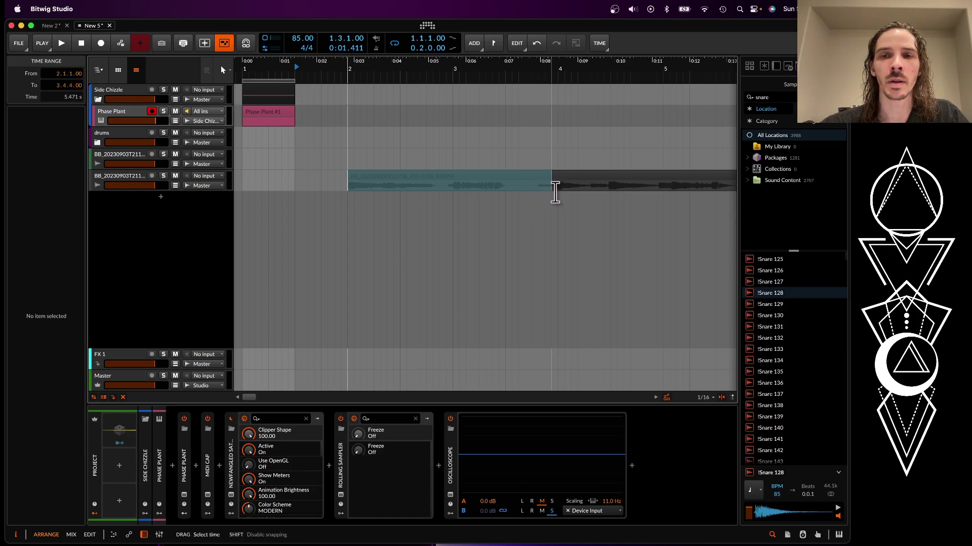
Split the captured clip at 2.4.4.00 and 3.4.1.00, and move the final section to 4.1.1.00
{"action": "left_click_drag", "start_coordinate": [549, 194], "coordinate": [455, 184]}
{"action": "key", "text": "super+e"}
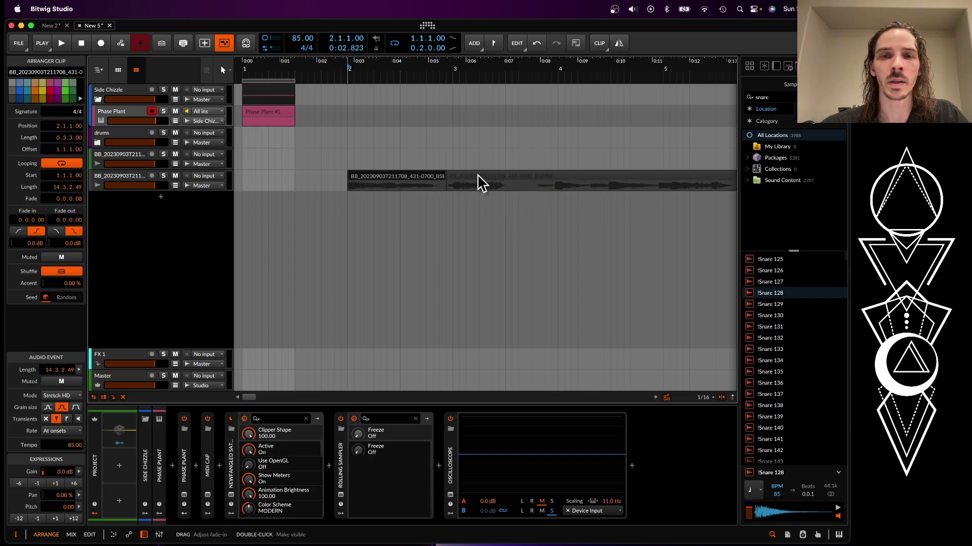
{"action": "left_click", "coordinate": [534, 188]}
{"action": "key", "text": "super+e"}
{"action": "scroll", "coordinate": [537, 189], "scroll_direction": "right", "scroll_amount": 2}
{"action": "scroll", "coordinate": [536, 188], "scroll_direction": "right", "scroll_amount": 5}
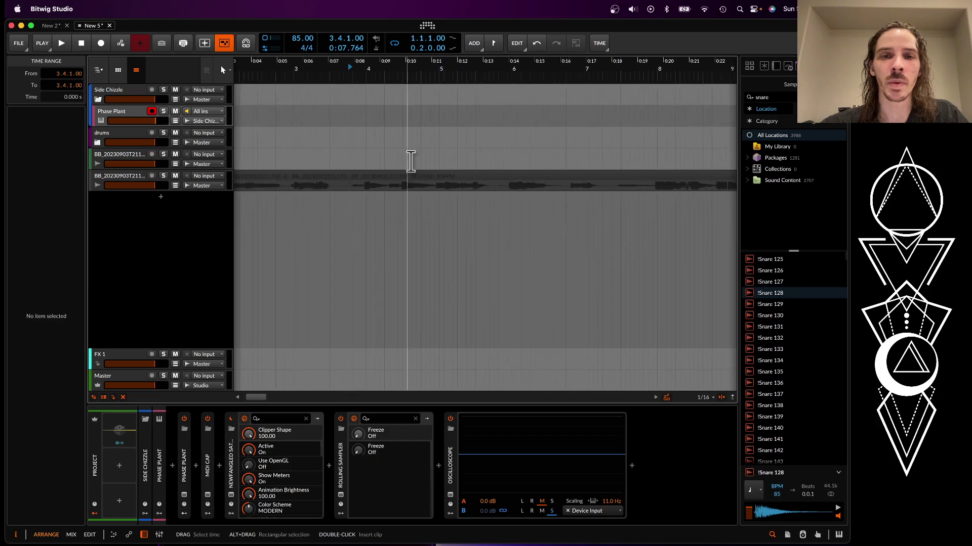
{"action": "scroll", "coordinate": [411, 159], "scroll_direction": "down", "scroll_amount": 2}
{"action": "left_click_drag", "start_coordinate": [353, 183], "coordinate": [371, 174]}
Slice the final section in place on a straight 1/2 beat grid
{"action": "right_click", "coordinate": [371, 175]}
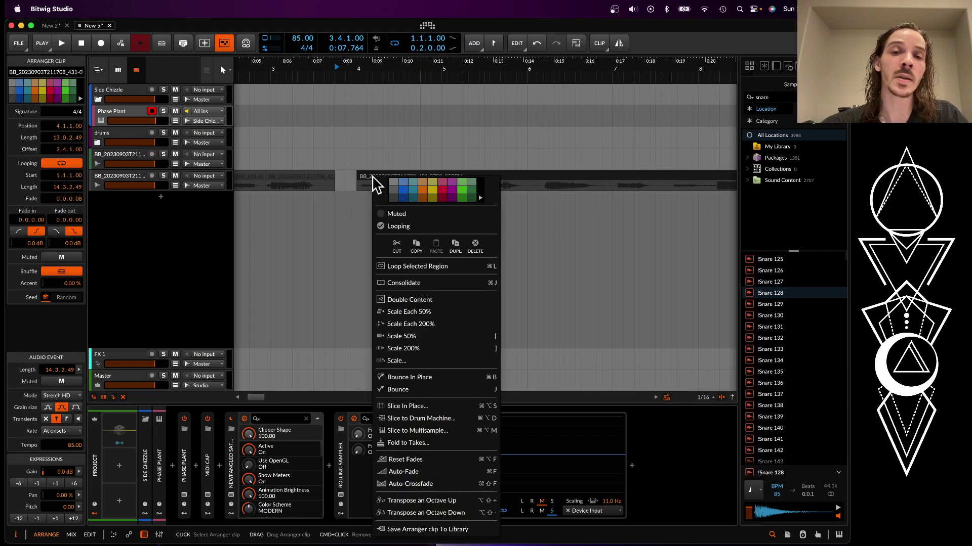
{"action": "left_click", "coordinate": [407, 408]}
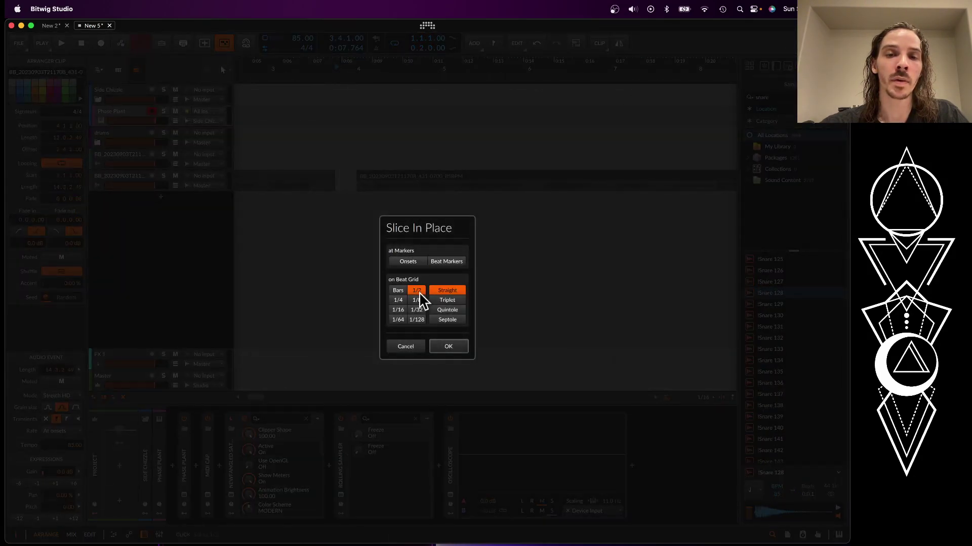
{"action": "left_click", "coordinate": [447, 348]}
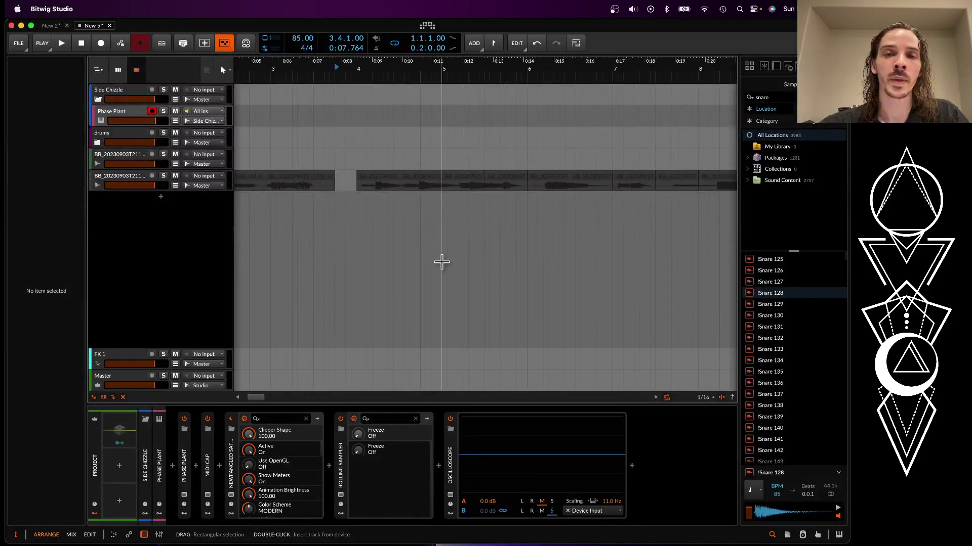
Select the first two slices in turn, at 4.1.1.00 and 4.3.1.00, to inspect their waveforms
{"action": "scroll", "coordinate": [388, 205], "scroll_direction": "up", "scroll_amount": 2}
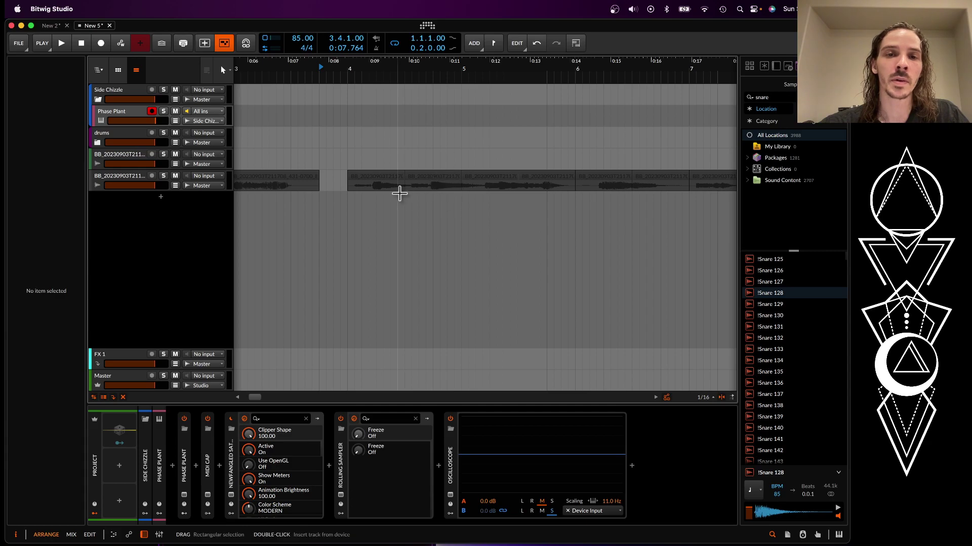
{"action": "left_click", "coordinate": [383, 187]}
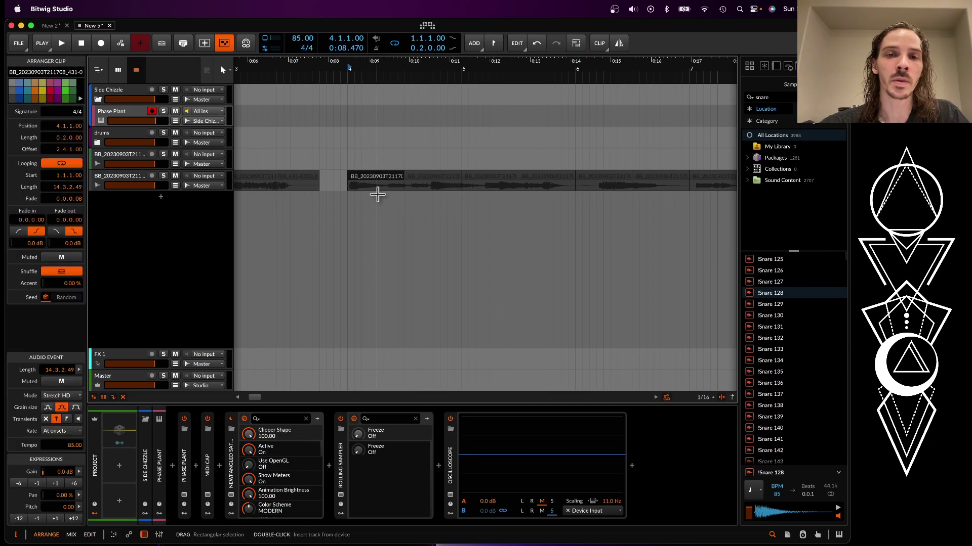
{"action": "left_click", "coordinate": [437, 191]}
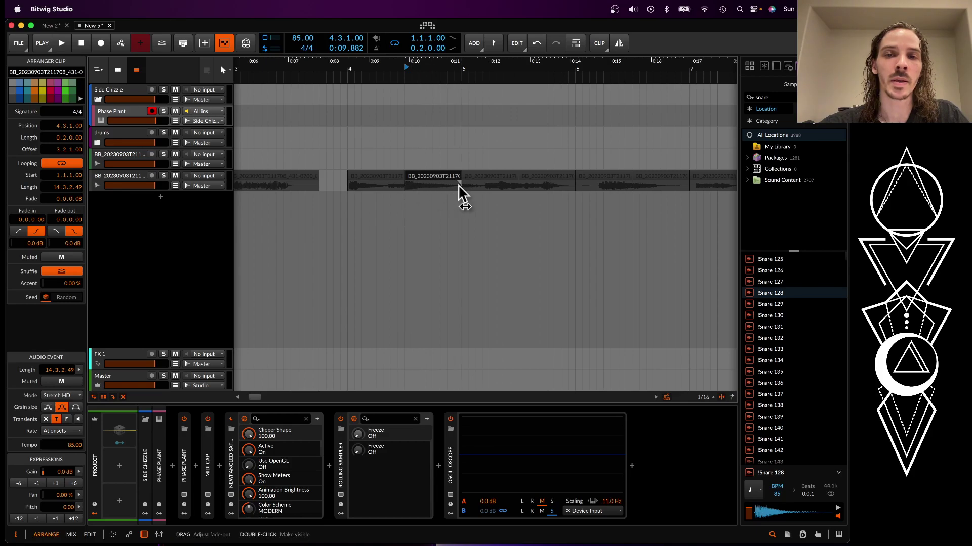
Check the slices from 5.1.1.00 through 7.1.1.00 one after another and examine their waveforms
{"action": "scroll", "coordinate": [461, 186], "scroll_direction": "right", "scroll_amount": 3}
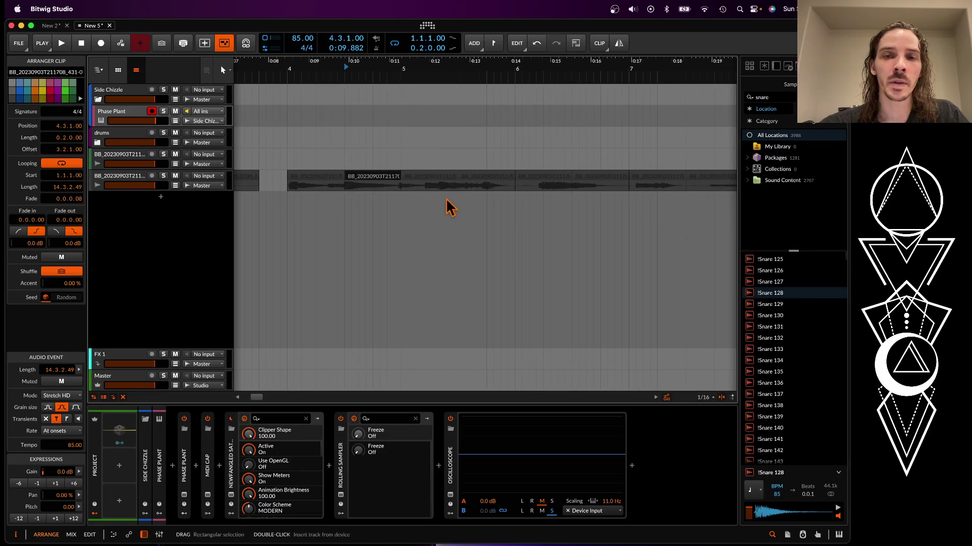
{"action": "left_click", "coordinate": [435, 188]}
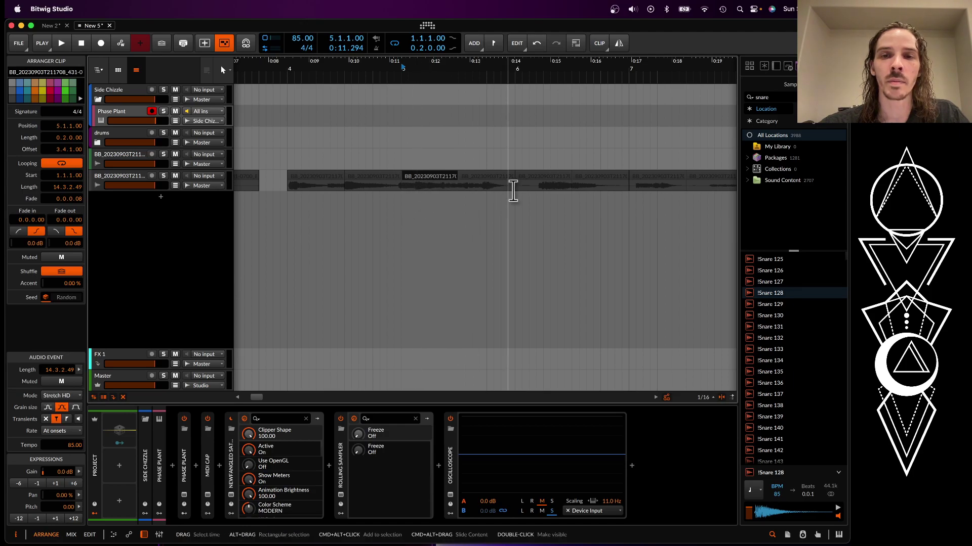
{"action": "scroll", "coordinate": [512, 191], "scroll_direction": "right", "scroll_amount": 3}
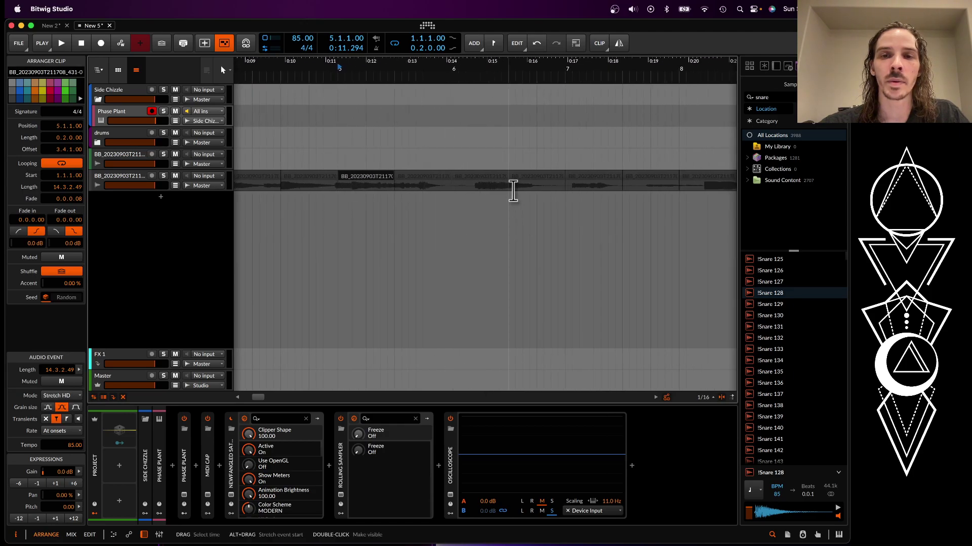
{"action": "left_click", "coordinate": [430, 189]}
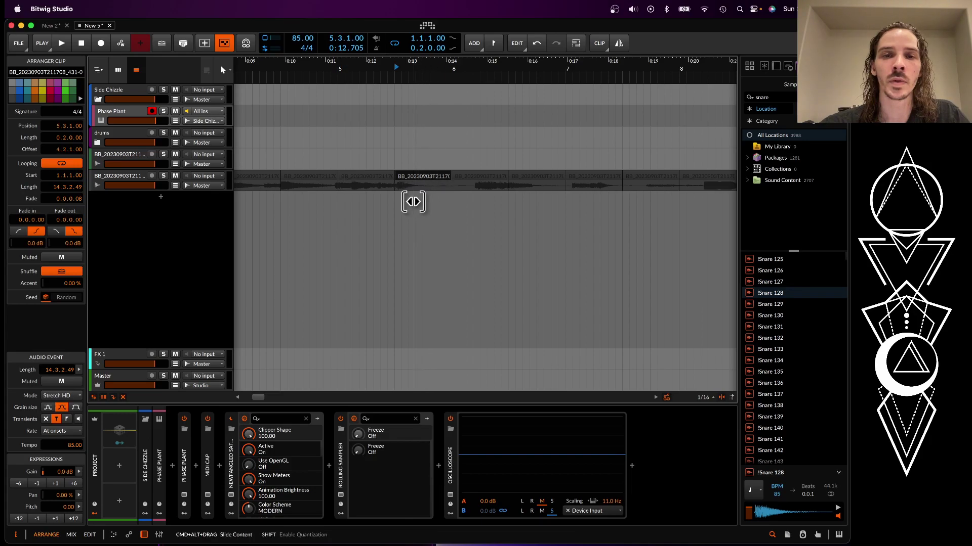
{"action": "left_click", "coordinate": [492, 194]}
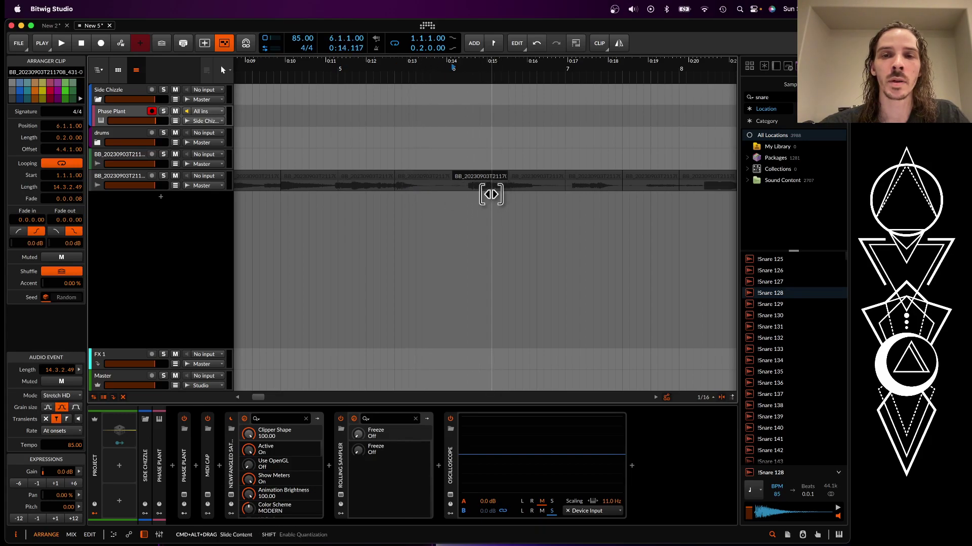
{"action": "left_click", "coordinate": [528, 186]}
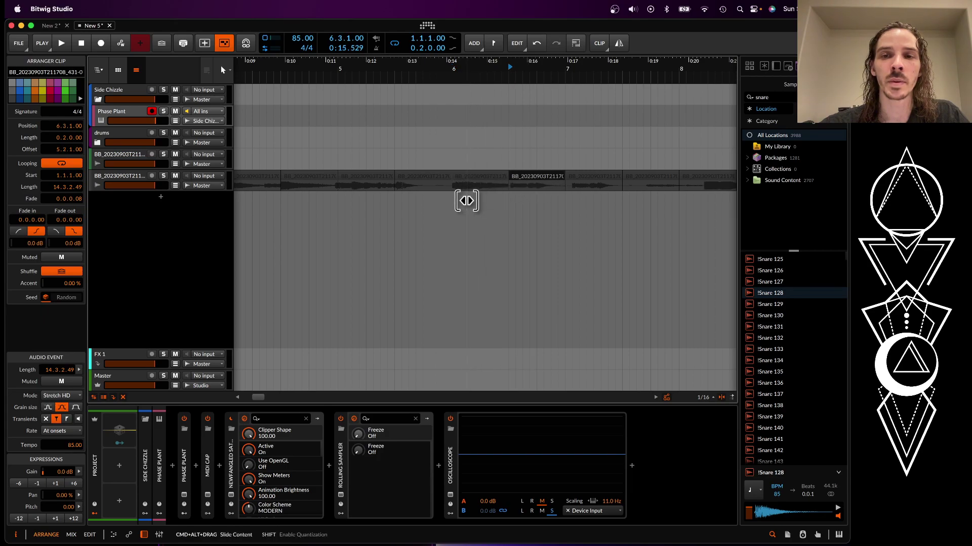
{"action": "scroll", "coordinate": [465, 201], "scroll_direction": "right", "scroll_amount": 3}
{"action": "left_click", "coordinate": [495, 188]}
{"action": "scroll", "coordinate": [493, 190], "scroll_direction": "right", "scroll_amount": 3}
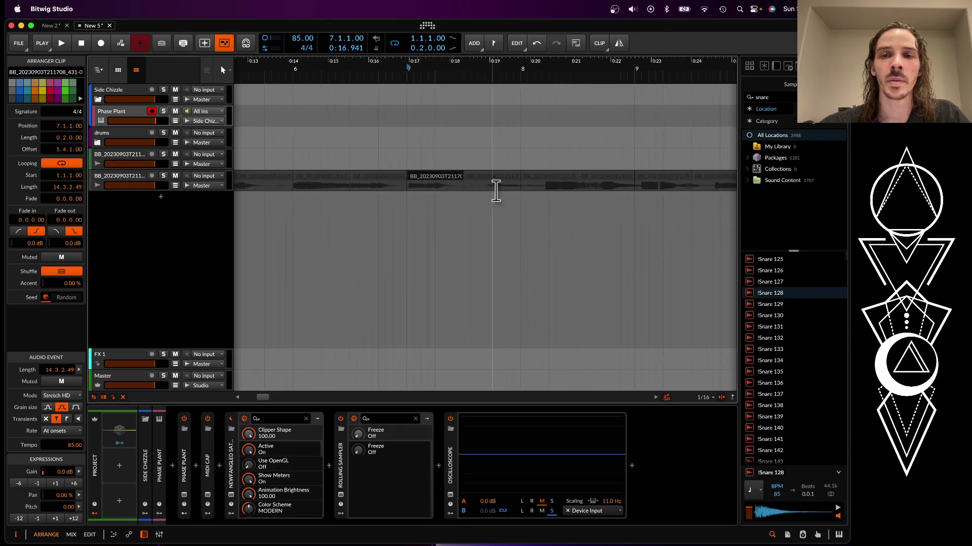
Raise the gain of the slice at 7.3.1.00 to +15.3 dB and audition it
{"action": "left_click", "coordinate": [471, 189]}
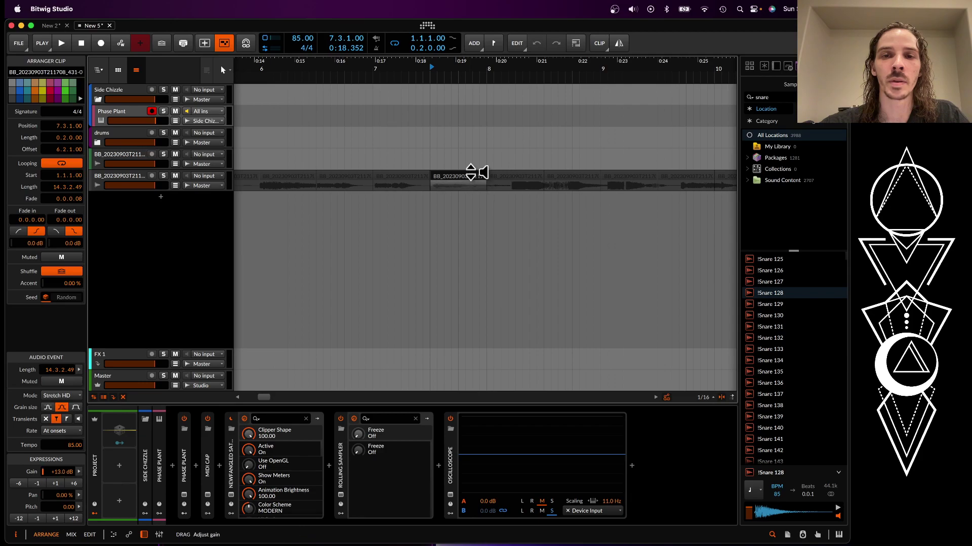
{"action": "left_click_drag", "start_coordinate": [470, 170], "coordinate": [471, 177]}
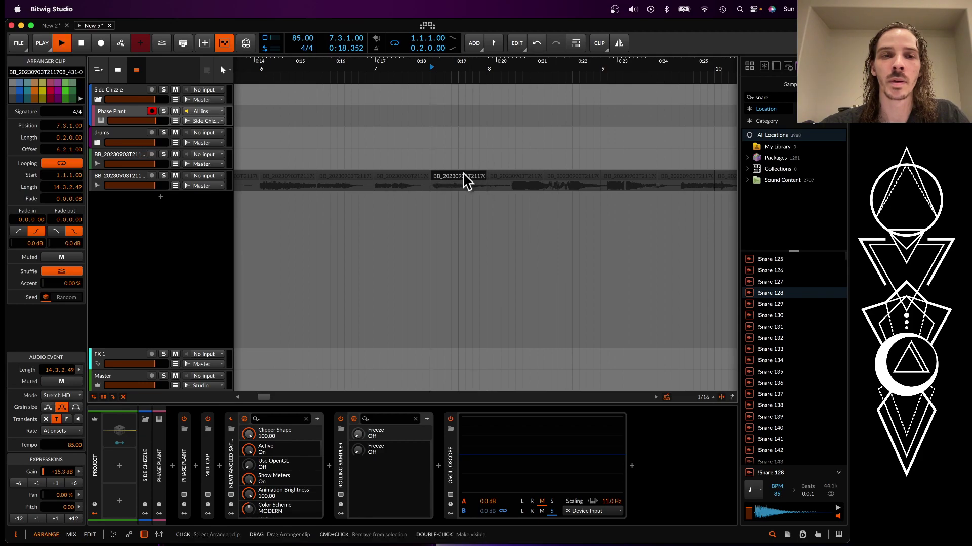
{"action": "key", "text": "space"}
{"action": "key", "text": "space"}
{"action": "key", "text": "space"}
Audition the slices at 8.1.1.00 and 8.3.1.00, and shorten the second one to a length of 0.1.1.00
{"action": "left_click", "coordinate": [528, 189]}
{"action": "key", "text": "space"}
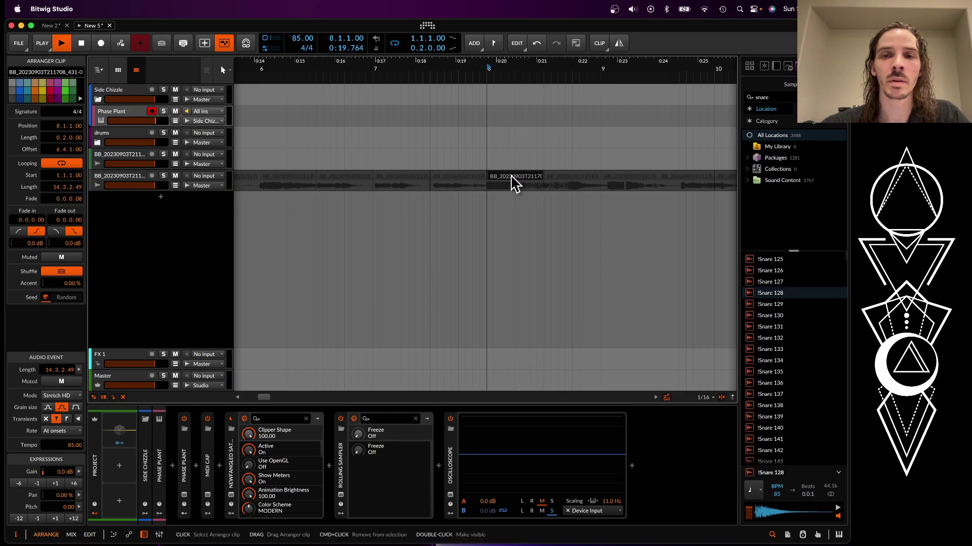
{"action": "key", "text": "space"}
{"action": "left_click", "coordinate": [534, 189]}
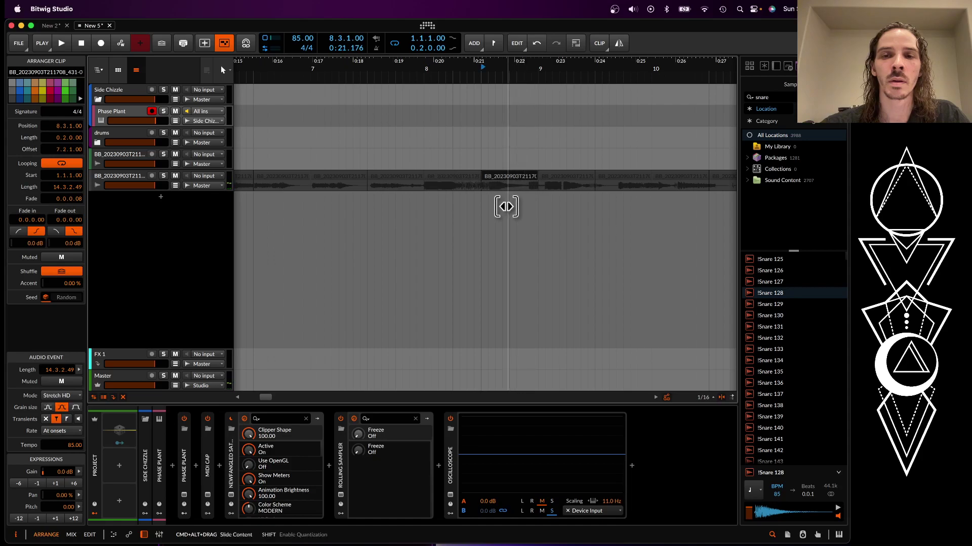
{"action": "key", "text": "space"}
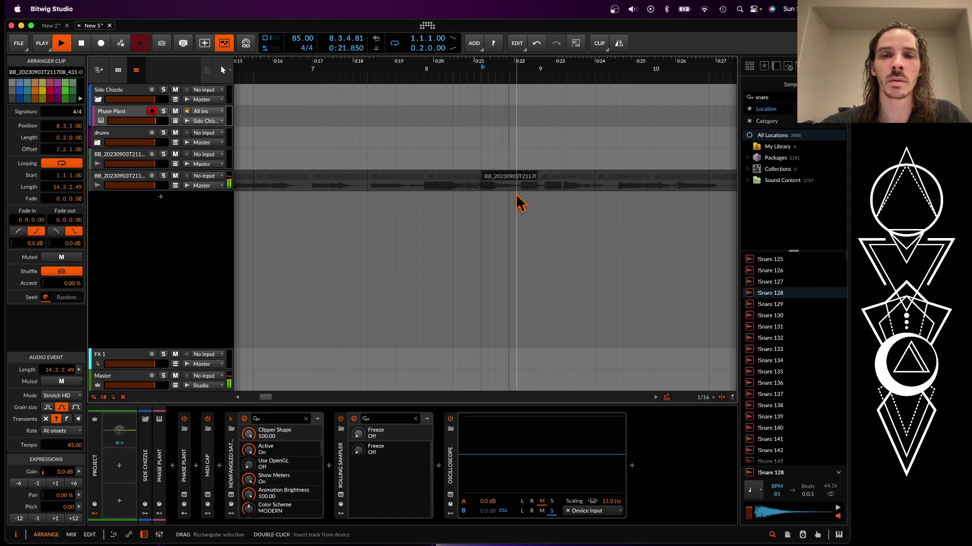
{"action": "key", "text": "space"}
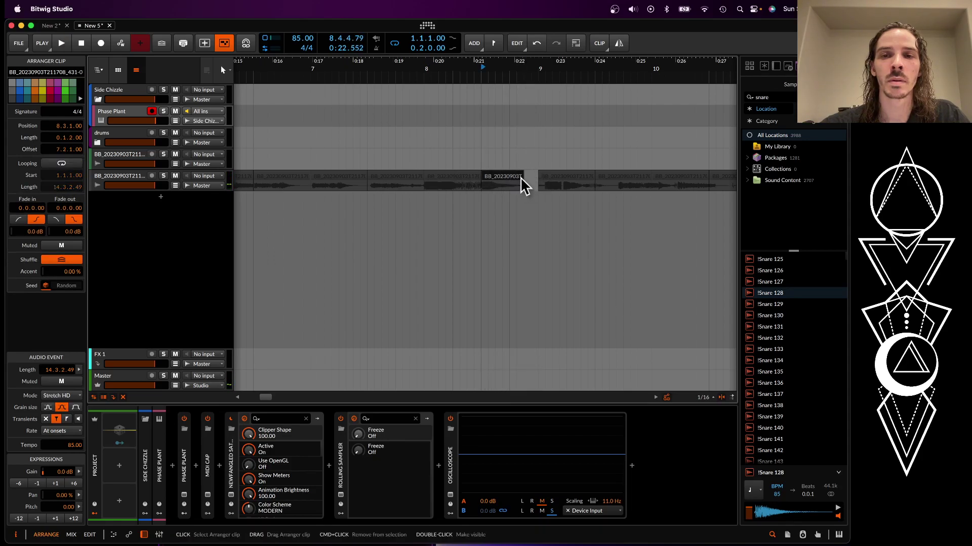
{"action": "left_click_drag", "start_coordinate": [521, 177], "coordinate": [516, 178]}
{"action": "scroll", "coordinate": [516, 177], "scroll_direction": "right", "scroll_amount": 3}
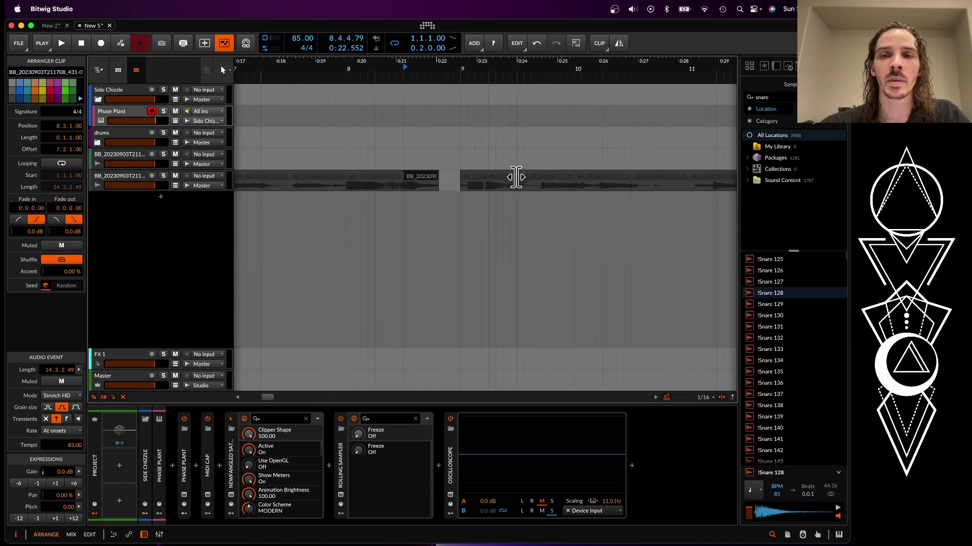
Audition the slice at 9.1.1.00 and delete it
{"action": "left_click", "coordinate": [478, 180]}
{"action": "key", "text": "space"}
{"action": "key", "text": "space"}
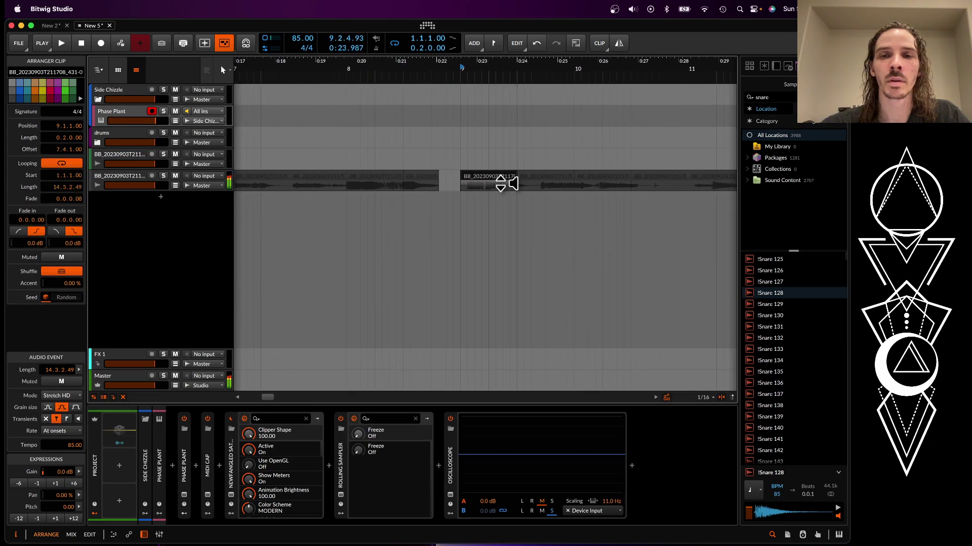
{"action": "key", "text": "Delete"}
Audition the slices at 9.3.1.00 and 10.1.1.00, and delete the slice at 10.3.1.00
{"action": "left_click", "coordinate": [545, 177]}
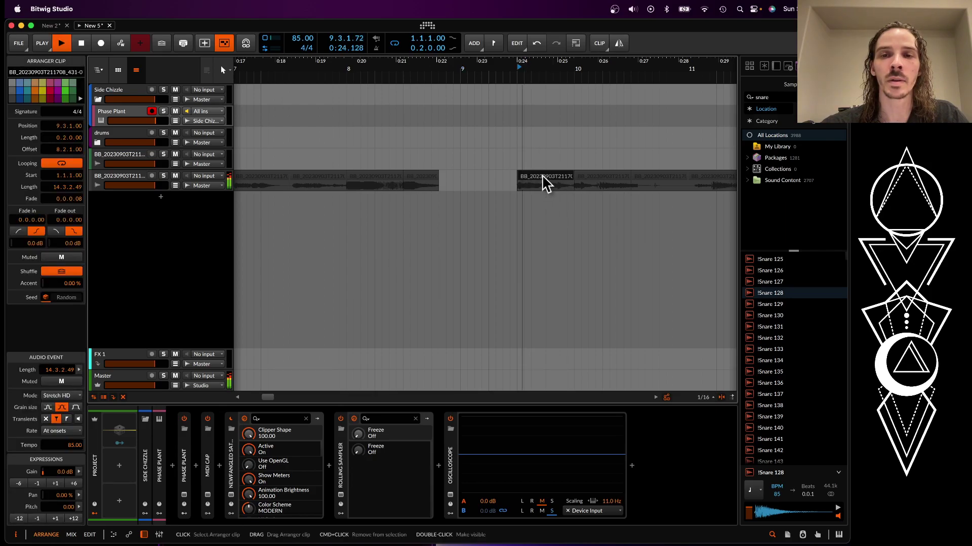
{"action": "key", "text": "space"}
{"action": "scroll", "coordinate": [572, 183], "scroll_direction": "right", "scroll_amount": 3}
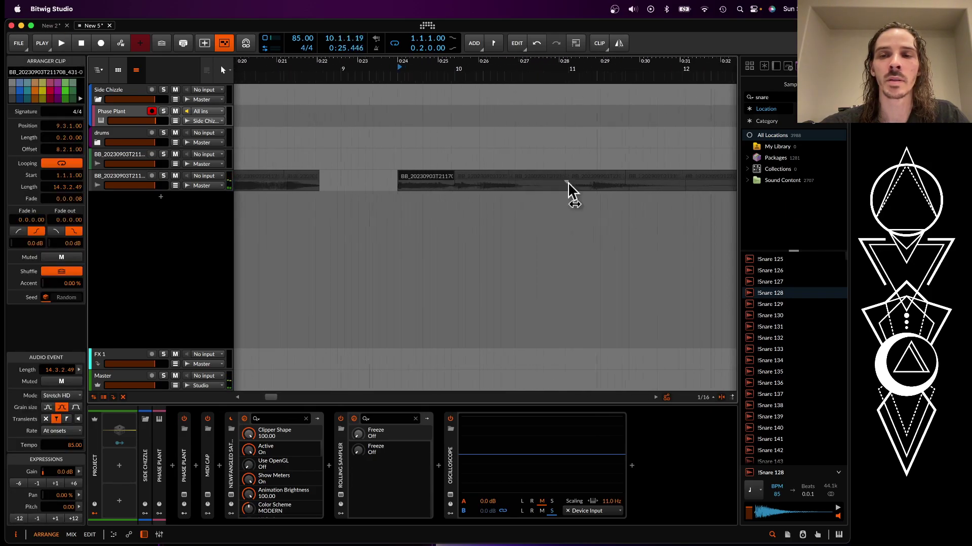
{"action": "left_click", "coordinate": [486, 180]}
{"action": "key", "text": "space"}
{"action": "key", "text": "space"}
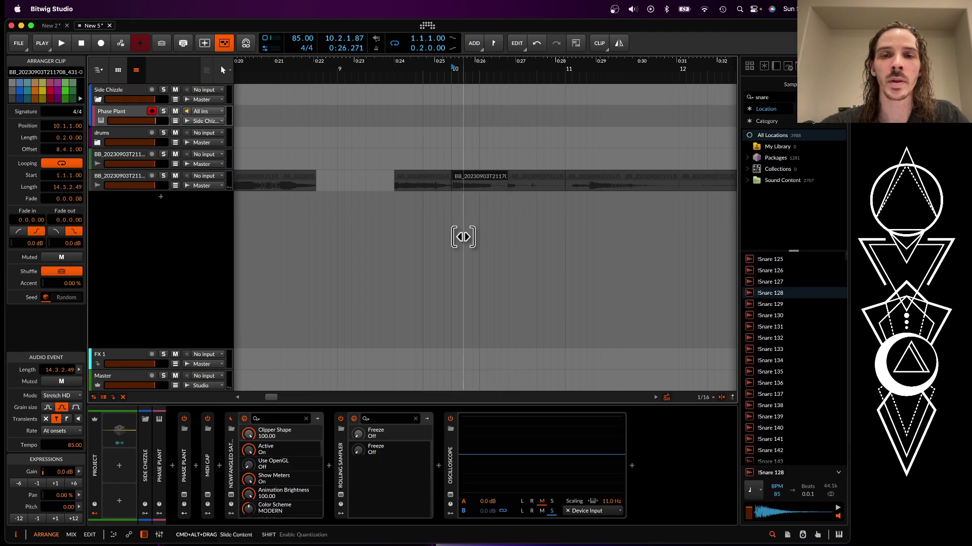
{"action": "left_click", "coordinate": [531, 178]}
{"action": "key", "text": "Delete"}
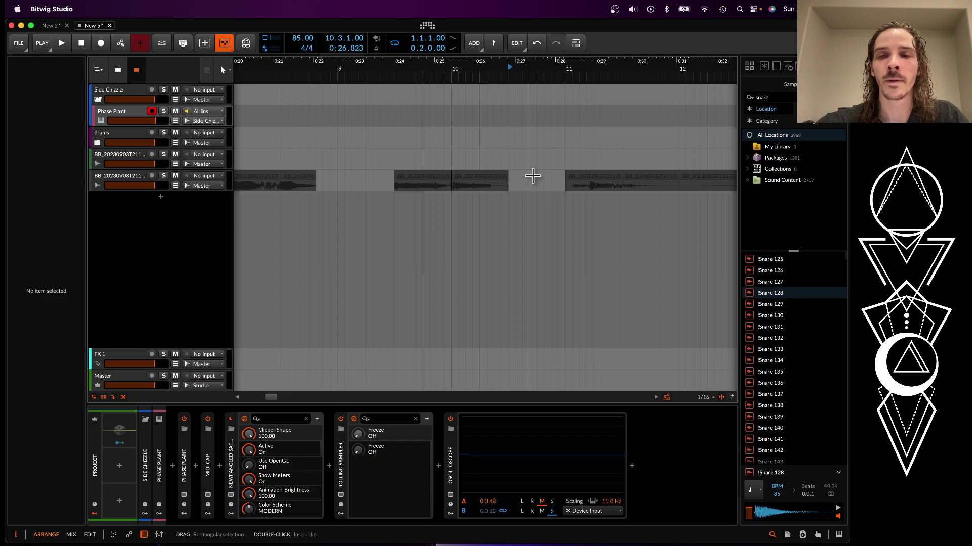
Clear most of the audio between the slices at 11.1.1.00 and 12.3.1.00
{"action": "left_click", "coordinate": [599, 186]}
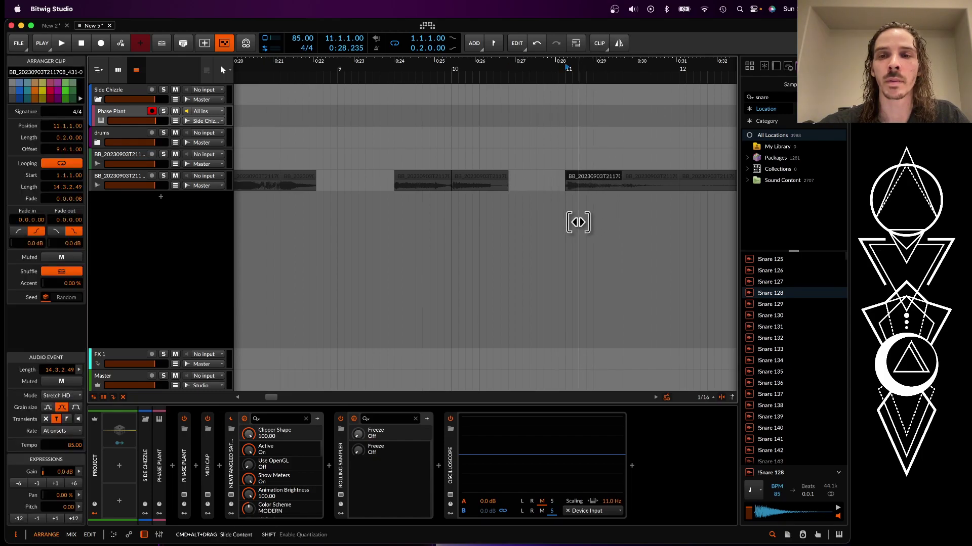
{"action": "left_click_drag", "start_coordinate": [667, 181], "coordinate": [604, 181]}
{"action": "scroll", "coordinate": [603, 180], "scroll_direction": "right", "scroll_amount": 5}
{"action": "left_click", "coordinate": [408, 178]}
{"action": "left_click_drag", "start_coordinate": [409, 180], "coordinate": [443, 178]}
Audition the slice at 12.3.1.00, and adjust its end and the start of the slice that follows it
{"action": "key", "text": "space"}
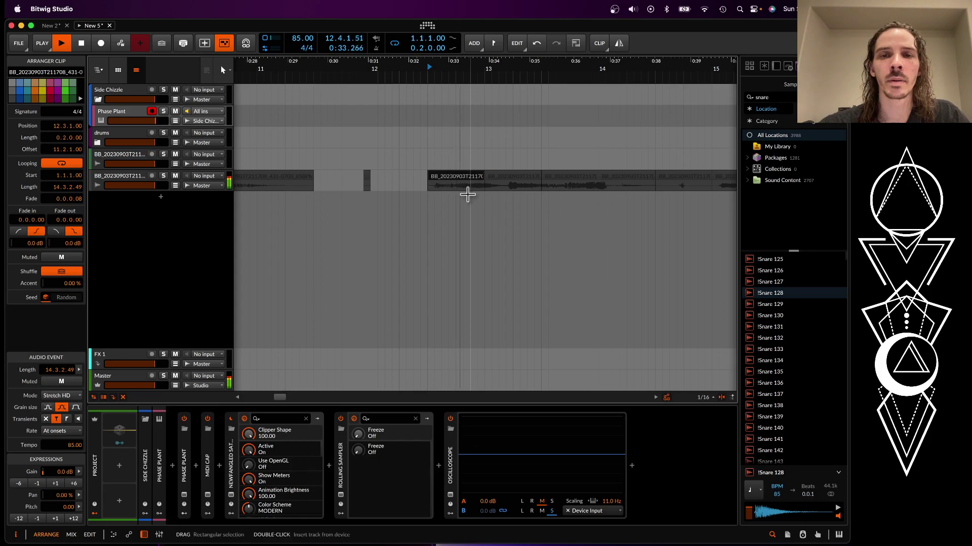
{"action": "key", "text": "space"}
{"action": "mouse_move", "coordinate": [500, 177]}
{"action": "left_mouse_down"}
{"action": "mouse_move", "coordinate": [508, 178]}
{"action": "mouse_move", "coordinate": [453, 178]}
{"action": "mouse_move", "coordinate": [500, 180]}
{"action": "left_mouse_up"}
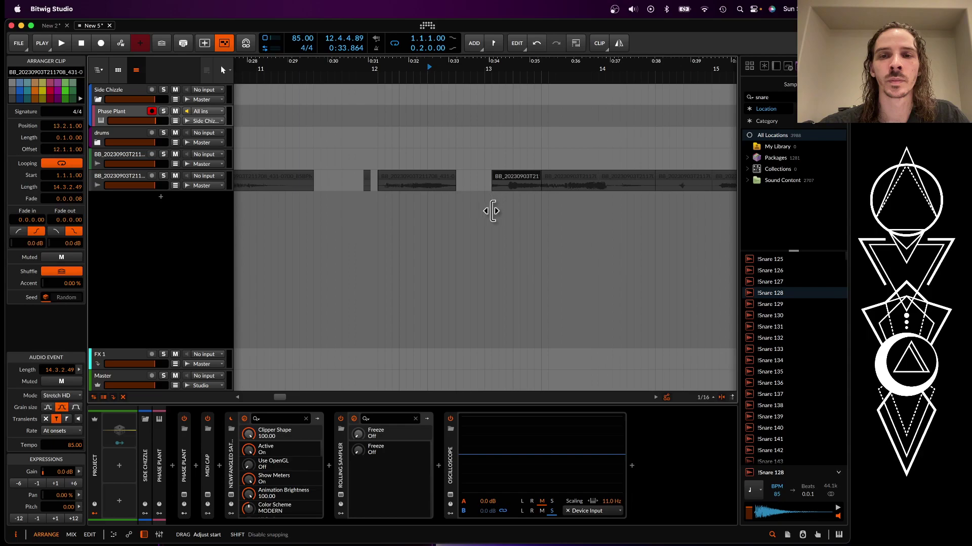
Audition the slice at 13.3.1.00 and extend its length to 0.2.2.00
{"action": "left_click", "coordinate": [549, 177]}
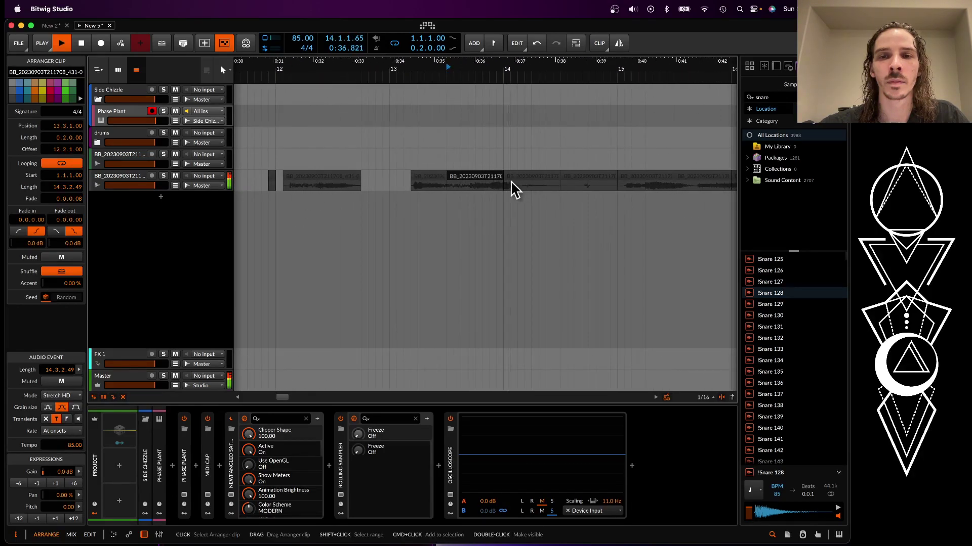
{"action": "key", "text": "space"}
{"action": "left_click_drag", "start_coordinate": [509, 178], "coordinate": [516, 179]}
{"action": "scroll", "coordinate": [516, 179], "scroll_direction": "right", "scroll_amount": 5}
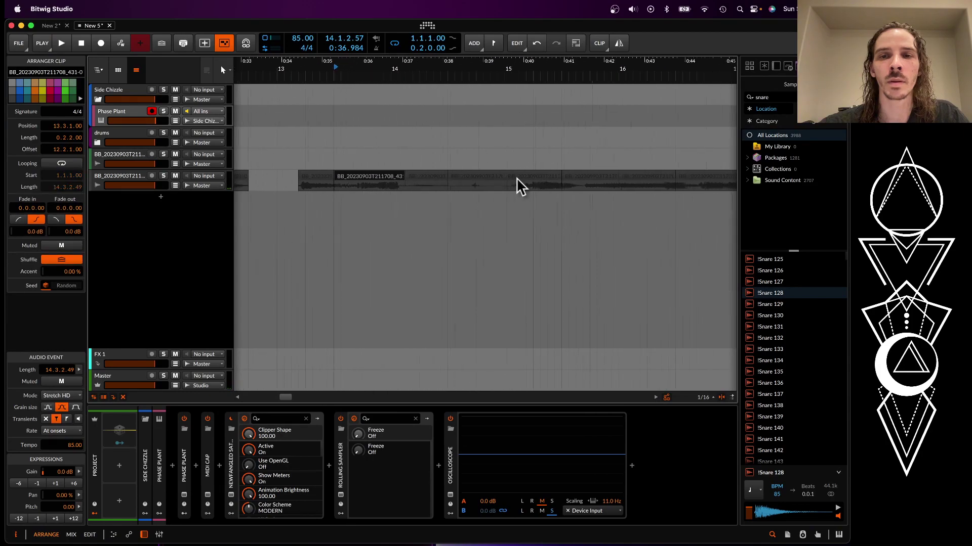
Delete the slice at 14.1.3.00 together with the one after it, and move the next section earlier to 14.2.1.00
{"action": "left_click", "coordinate": [427, 178]}
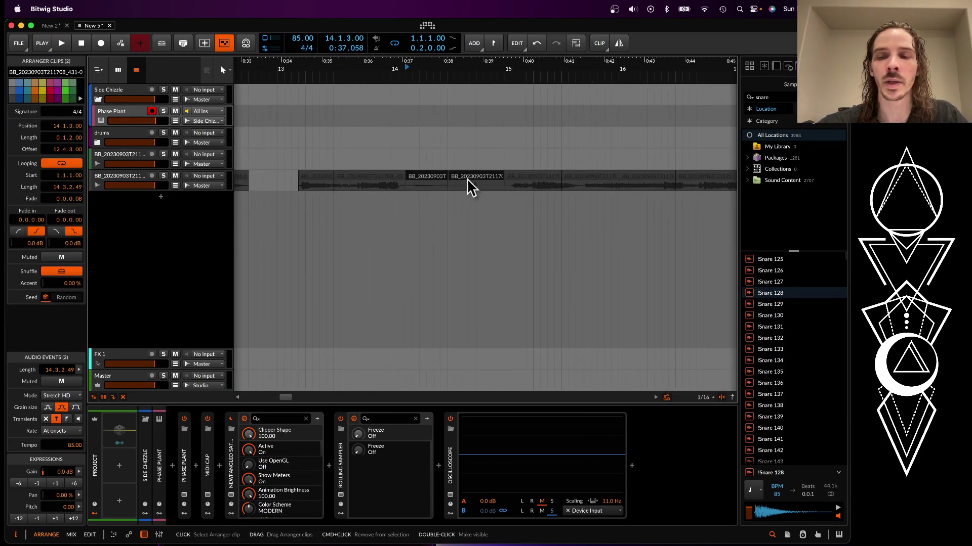
{"action": "key", "text": "BackSpace"}
{"action": "left_click_drag", "start_coordinate": [549, 170], "coordinate": [463, 179]}
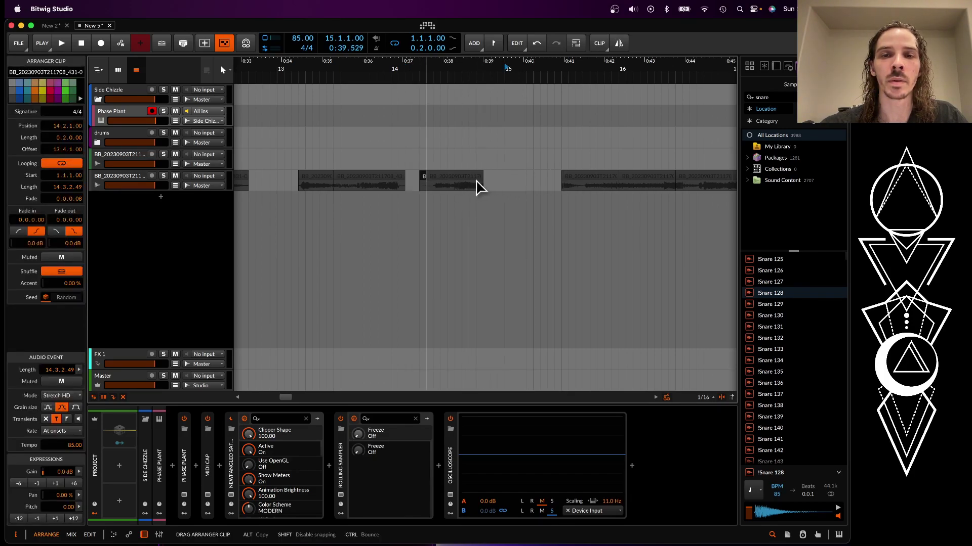
{"action": "left_click_drag", "start_coordinate": [472, 179], "coordinate": [458, 195]}
Move the slice just before bar 16 to 15.3.4.00 and trim its end after auditioning it
{"action": "scroll", "coordinate": [500, 183], "scroll_direction": "right", "scroll_amount": 4}
{"action": "left_click", "coordinate": [527, 178]}
{"action": "left_click_drag", "start_coordinate": [538, 176], "coordinate": [503, 185]}
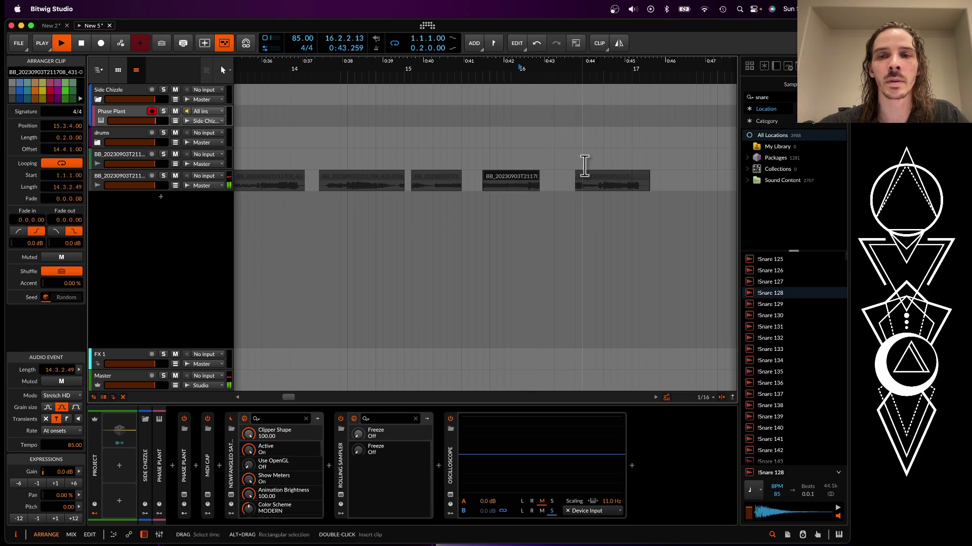
{"action": "key", "text": "space"}
{"action": "left_click_drag", "start_coordinate": [537, 177], "coordinate": [525, 182]}
Audition the final slice at 16.3.1.00 and extend its length to 0.2.3.00
{"action": "left_click", "coordinate": [590, 183]}
{"action": "key", "text": "space"}
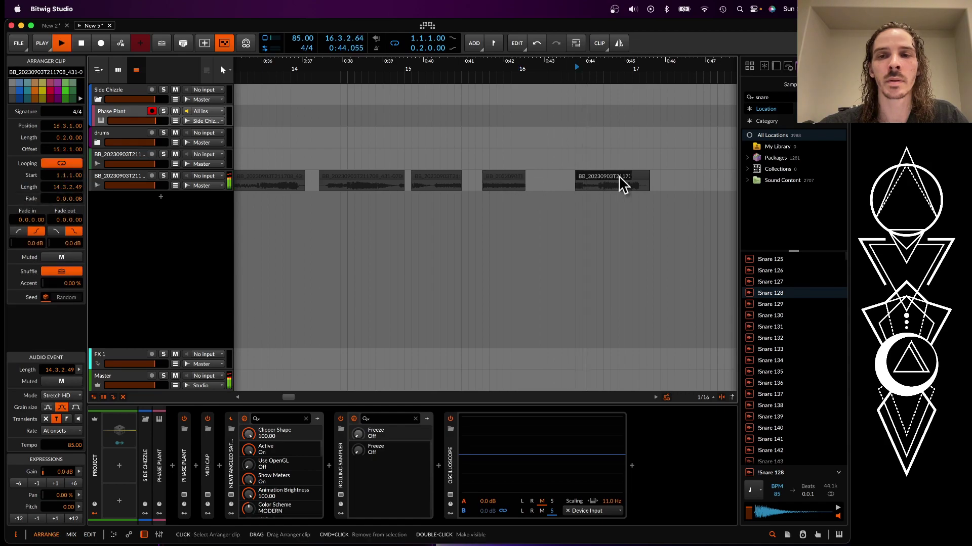
{"action": "key", "text": "space"}
{"action": "left_click_drag", "start_coordinate": [636, 178], "coordinate": [651, 177]}
Select all the bass clips and rename the first one C SYNTH
{"action": "scroll", "coordinate": [650, 176], "scroll_direction": "down", "scroll_amount": 10}
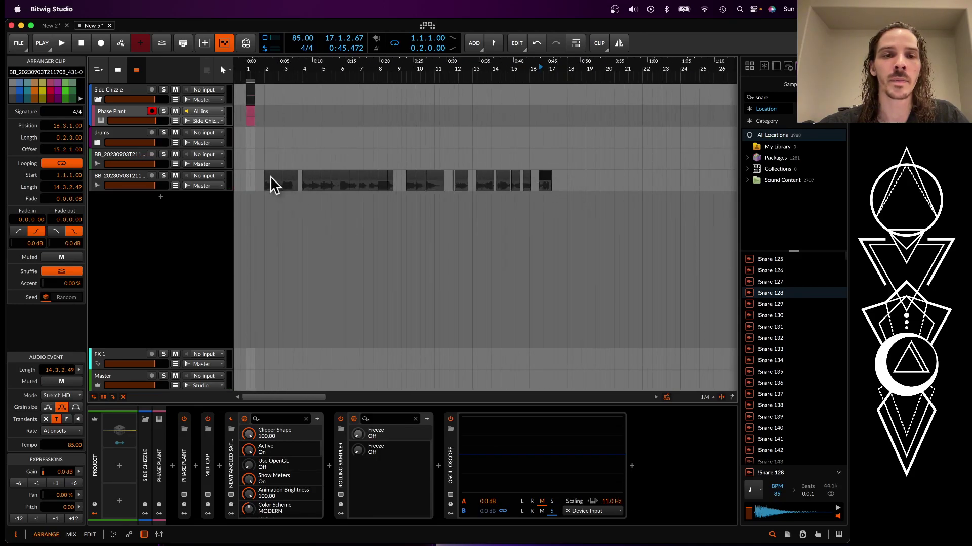
{"action": "key", "text": "super+a"}
{"action": "scroll", "coordinate": [272, 184], "scroll_direction": "up", "scroll_amount": 10}
{"action": "left_click_drag", "start_coordinate": [375, 184], "coordinate": [328, 176]}
{"action": "scroll", "coordinate": [324, 178], "scroll_direction": "left", "scroll_amount": 2}
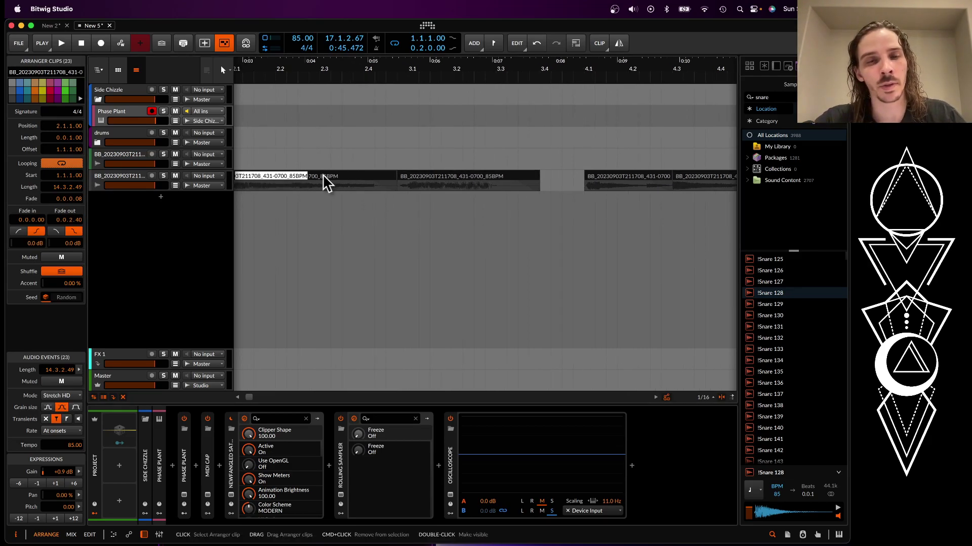
{"action": "type", "text": "C SYNTH"}
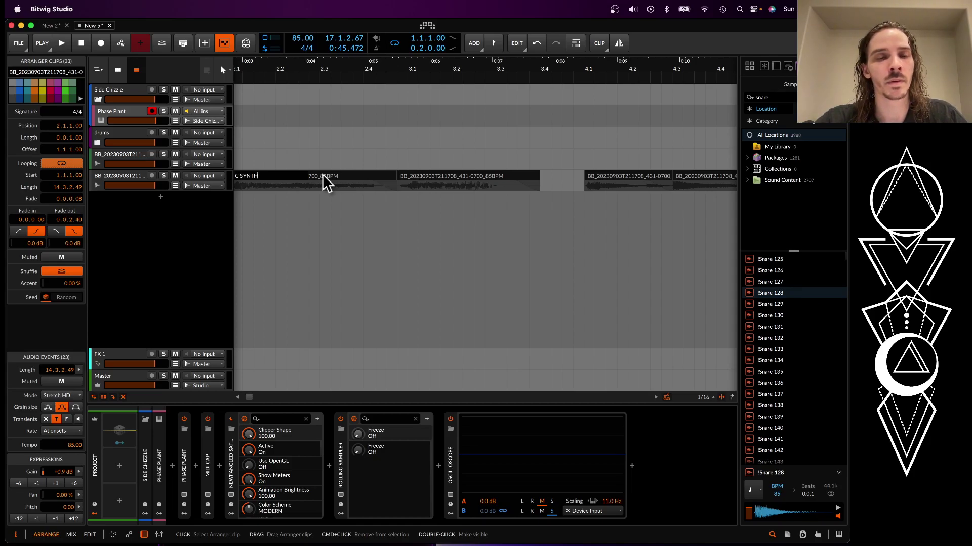
{"action": "key", "text": "Return"}
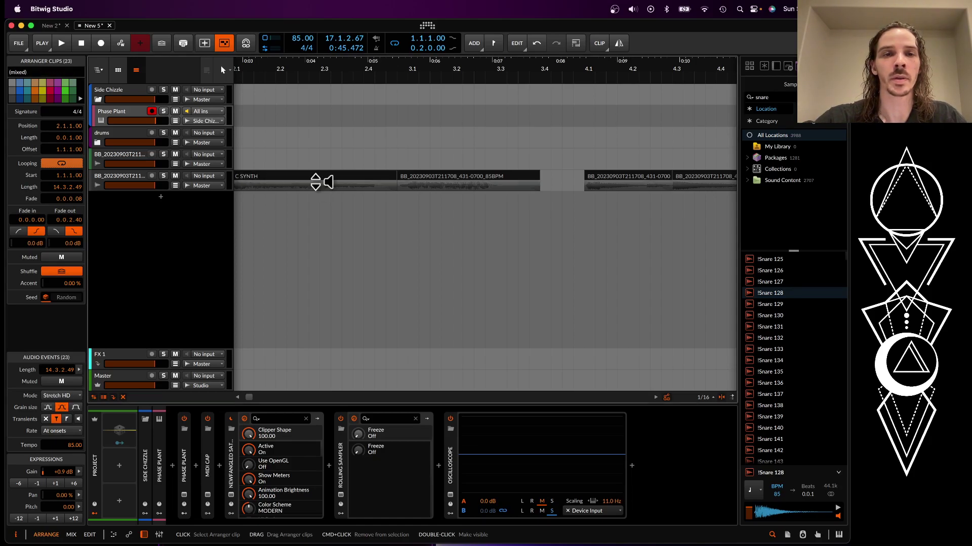
Rename all the selected clips C SYNTH together
{"action": "scroll", "coordinate": [324, 177], "scroll_direction": "down", "scroll_amount": 5}
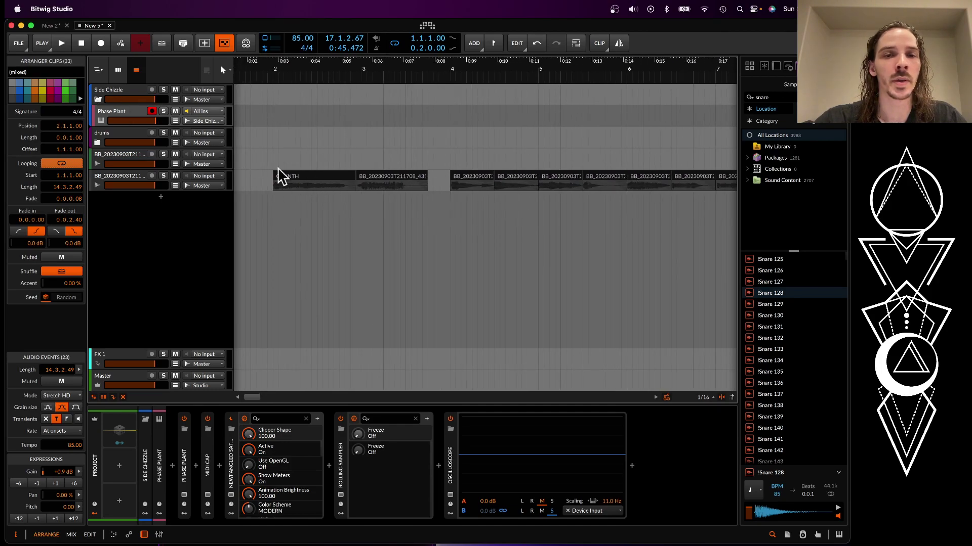
{"action": "left_click_drag", "start_coordinate": [38, 73], "coordinate": [9, 72]}
{"action": "type", "text": "C SYNTH"}
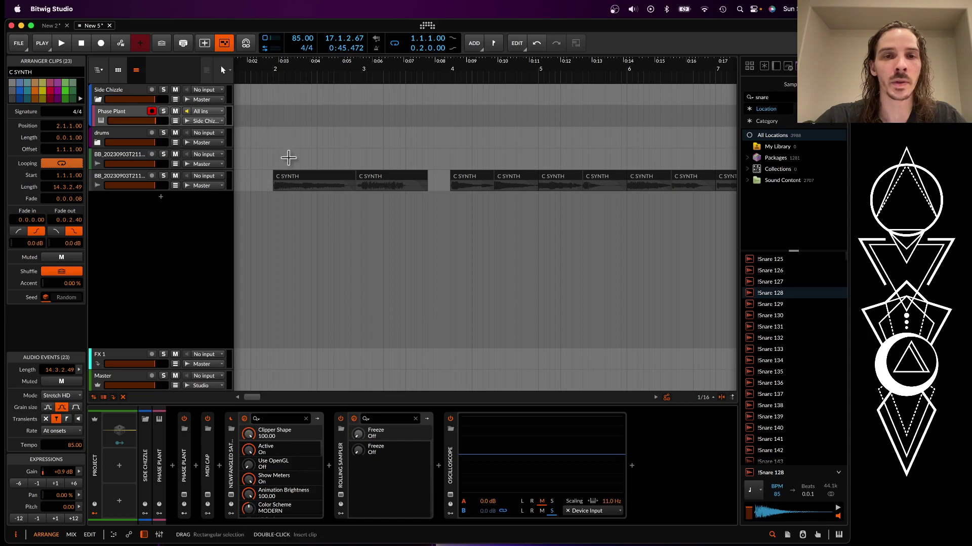
{"action": "left_click", "coordinate": [303, 175]}
{"action": "scroll", "coordinate": [304, 175], "scroll_direction": "down", "scroll_amount": 5}
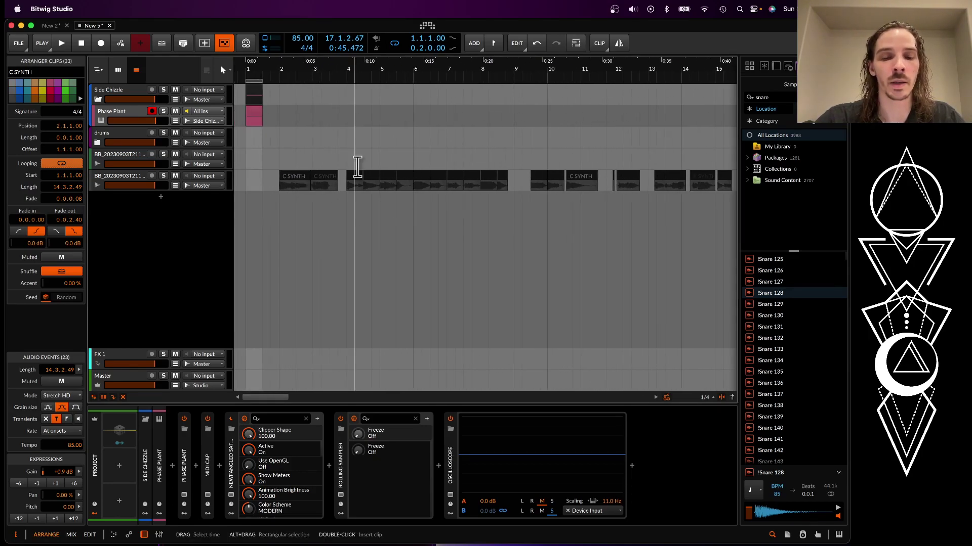
Bounce the selected C SYNTH clips in place and show the bounced audio files in the project's file list
{"action": "key", "text": "super+b"}
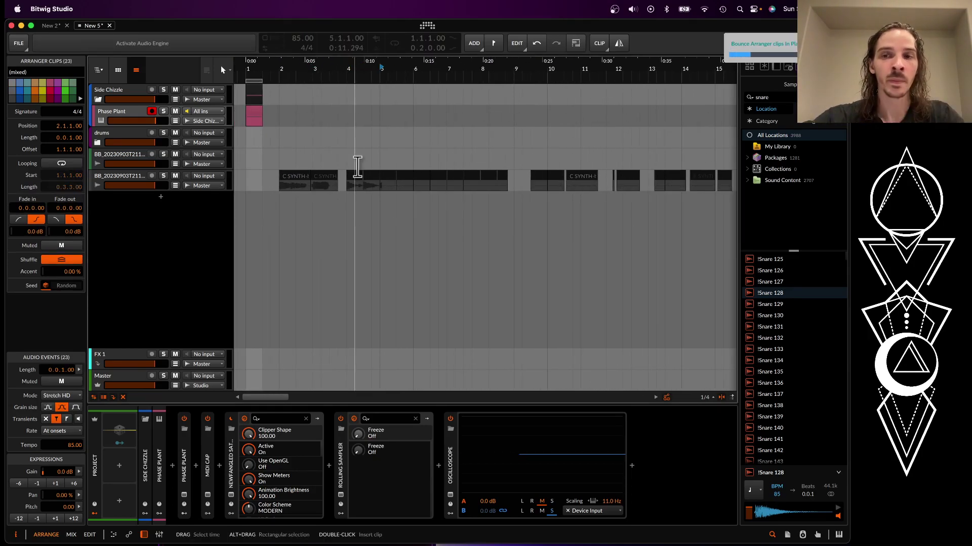
{"action": "left_click", "coordinate": [787, 535]}
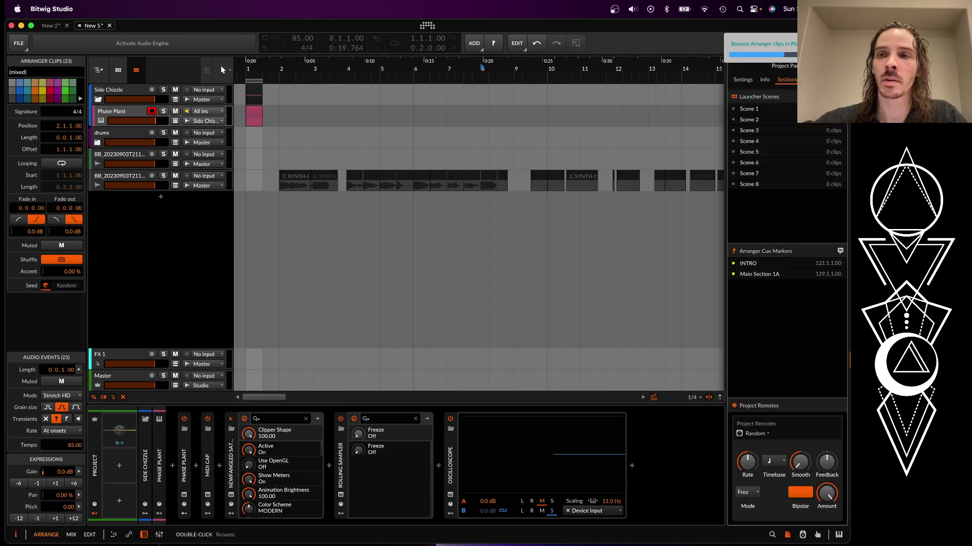
{"action": "left_click", "coordinate": [793, 80]}
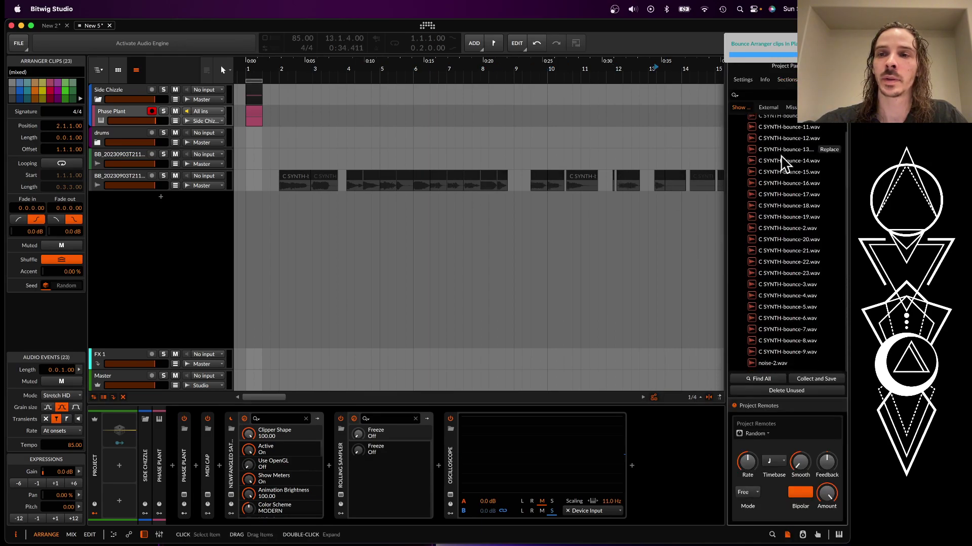
{"action": "left_click", "coordinate": [784, 126]}
Move the Bitwig window aside to expose the desktop and create a desktop folder named GRANULAR FOOD SEP 3
{"action": "left_click_drag", "start_coordinate": [708, 30], "coordinate": [392, 44]}
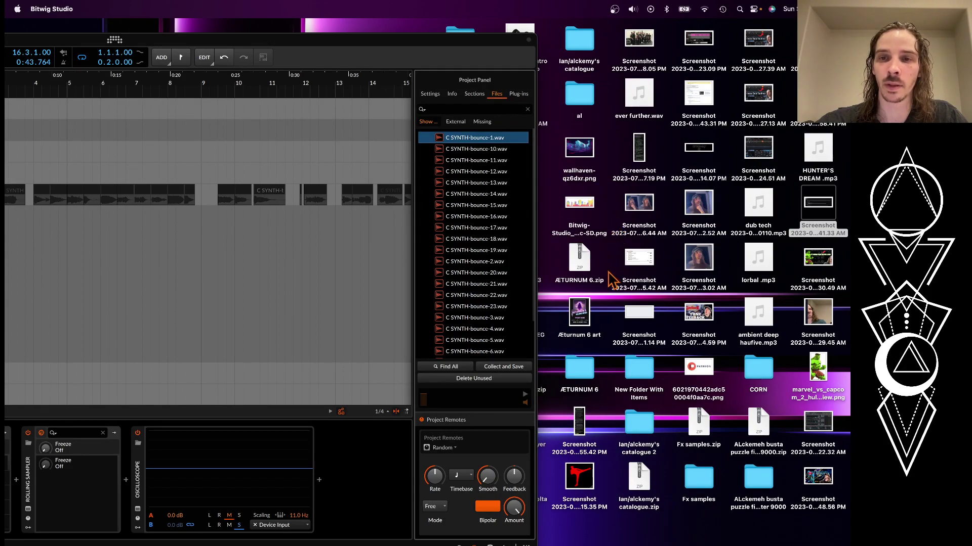
{"action": "left_click_drag", "start_coordinate": [411, 44], "coordinate": [253, 47]}
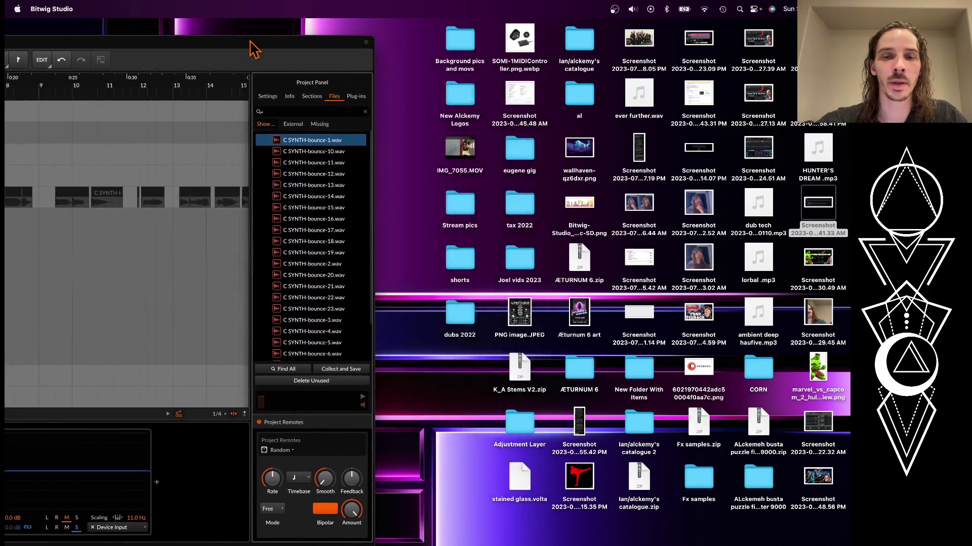
{"action": "right_click", "coordinate": [447, 379]}
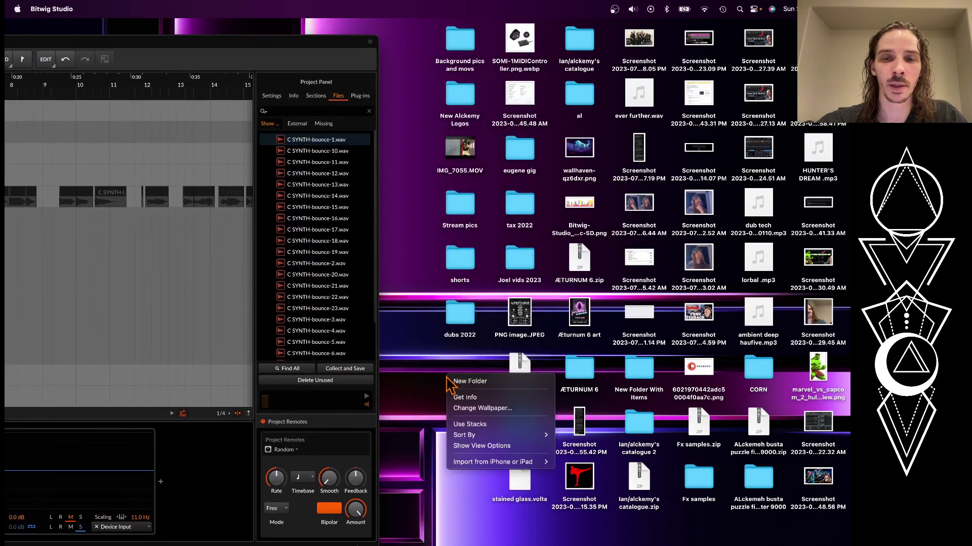
{"action": "left_click", "coordinate": [475, 383]}
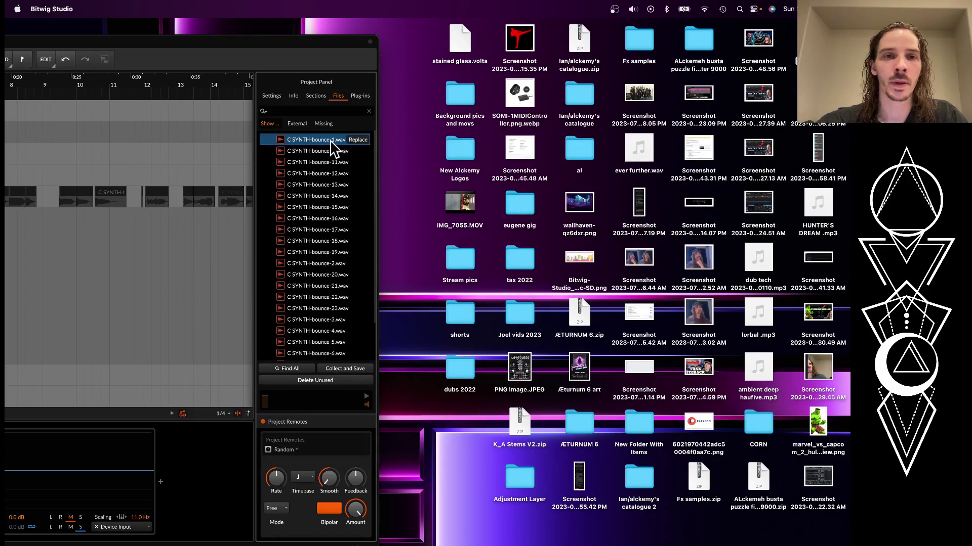
Select all the bounced C SYNTH files in the project's file list and copy them into GRANULAR FOOD SEP 3
{"action": "scroll", "coordinate": [313, 286], "scroll_direction": "down", "scroll_amount": 3}
{"action": "key", "text": "super+a"}
{"action": "scroll", "coordinate": [324, 222], "scroll_direction": "up", "scroll_amount": 3}
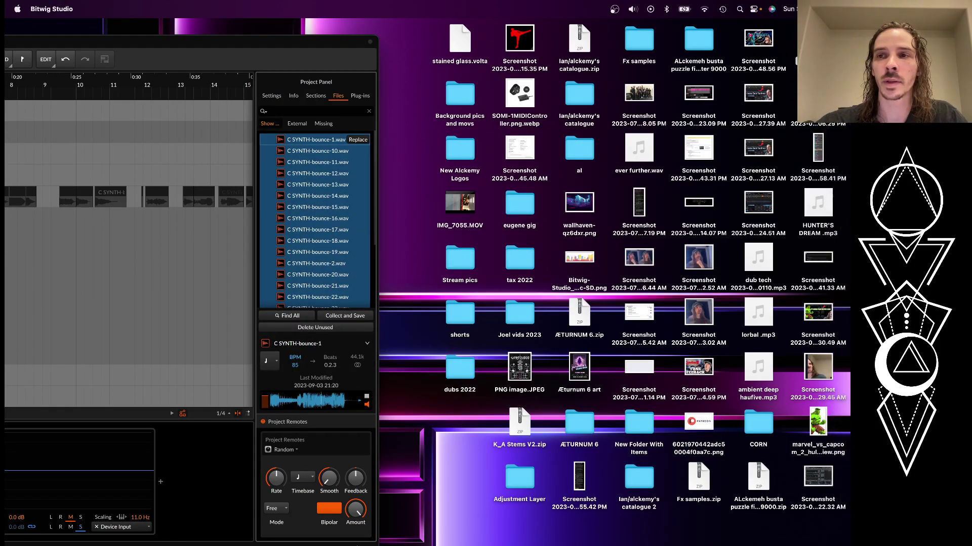
Preview the GRANULAR FOOD SEP 3 folder to check its contents, and move the Bitwig window back into place
{"action": "double_click", "coordinate": [300, 51]}
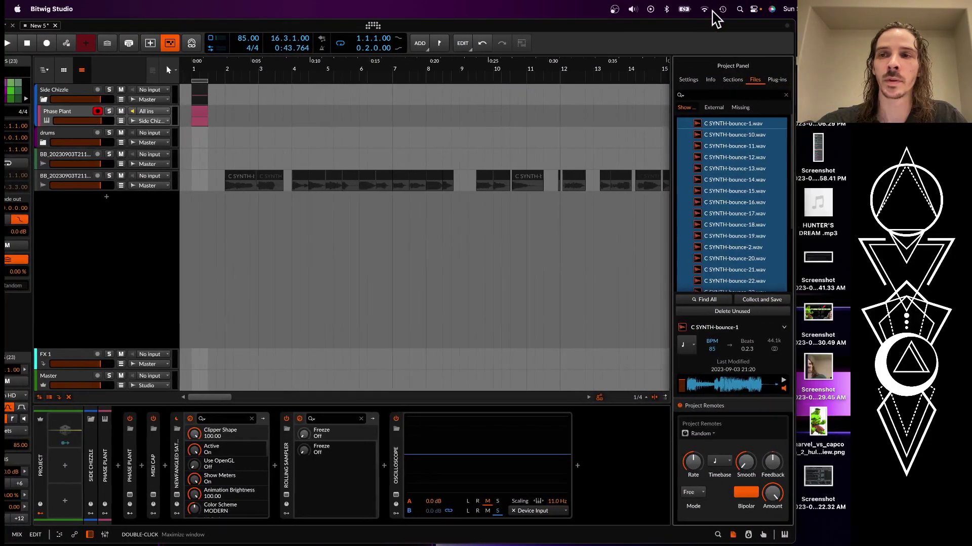
{"action": "left_click_drag", "start_coordinate": [712, 10], "coordinate": [705, 10]}
{"action": "left_click", "coordinate": [818, 44]}
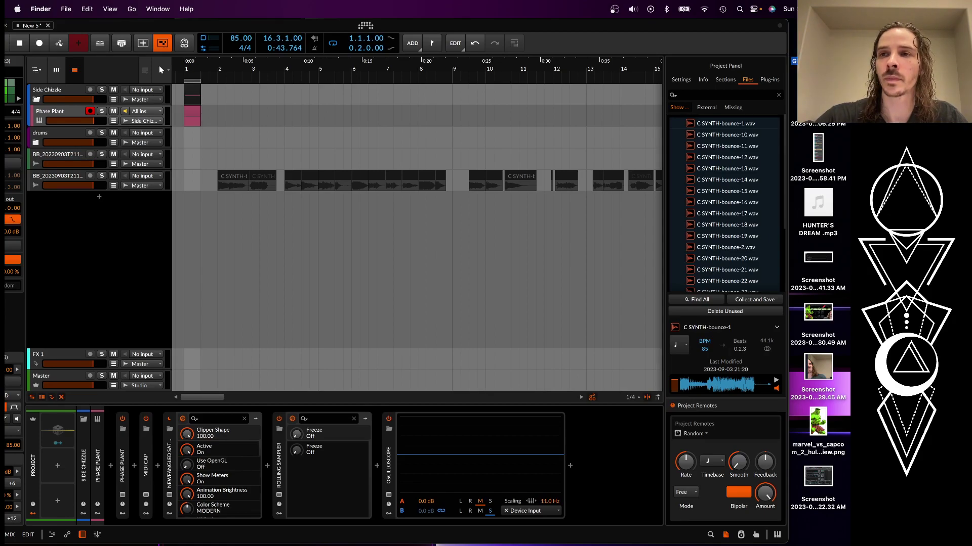
{"action": "key", "text": "space"}
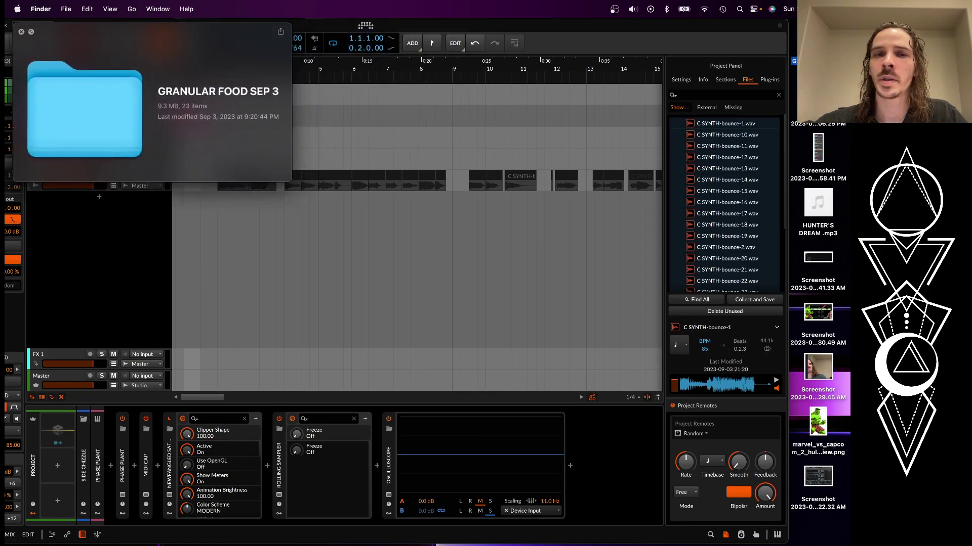
{"action": "key", "text": "space"}
{"action": "left_click", "coordinate": [739, 24]}
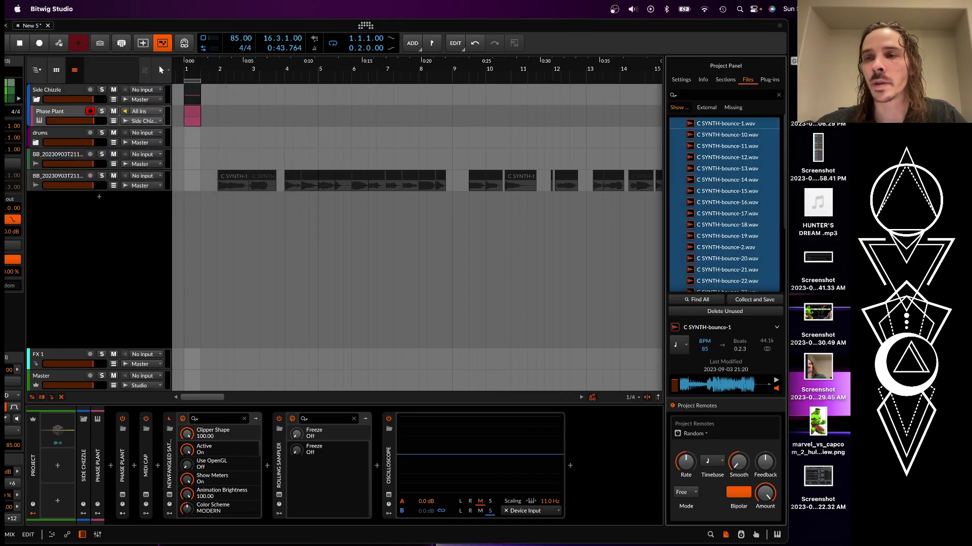
{"action": "left_click_drag", "start_coordinate": [741, 26], "coordinate": [791, 20]}
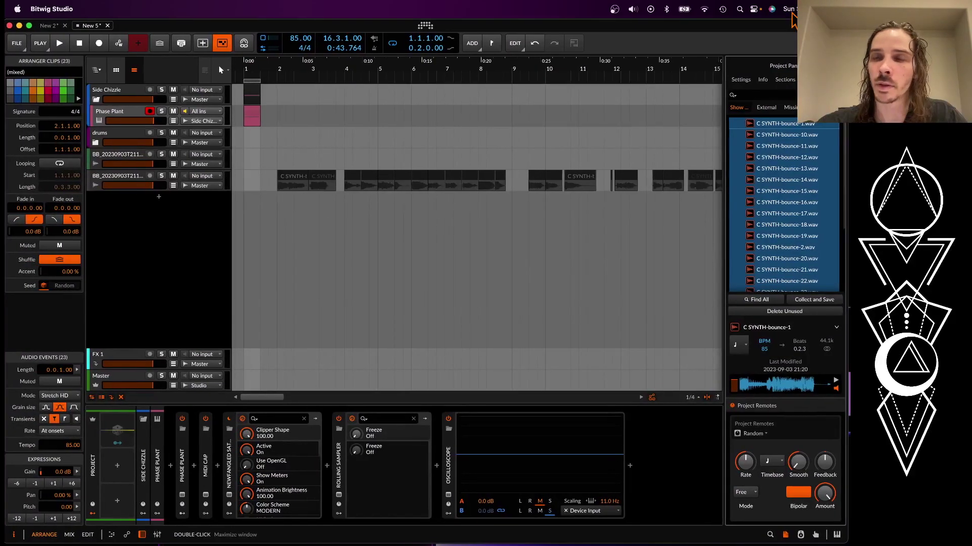
Switch to Finder, open the Kilohearts presets folder in a second tab and expand its User Samples folder
{"action": "mouse_move", "coordinate": [848, 65]}
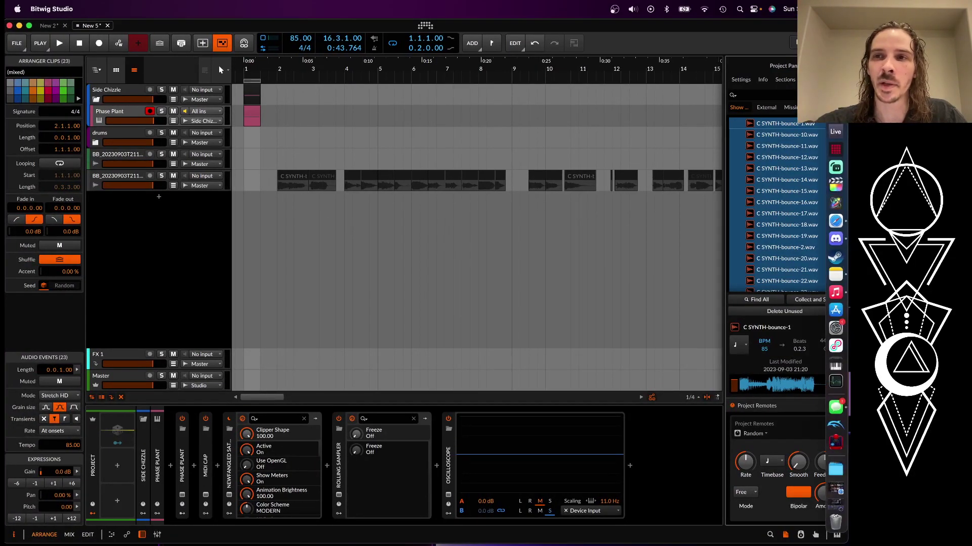
{"action": "left_click", "coordinate": [835, 114]}
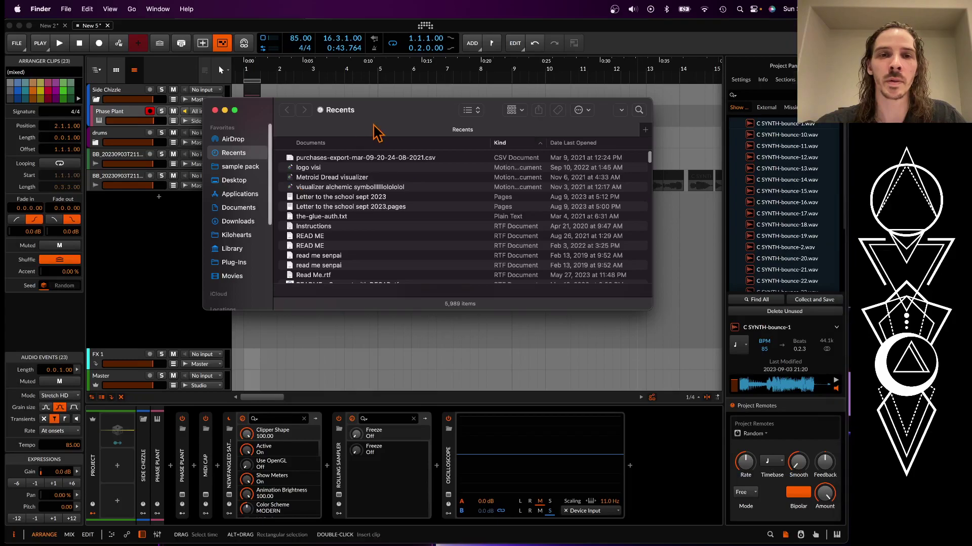
{"action": "key", "text": "super+t"}
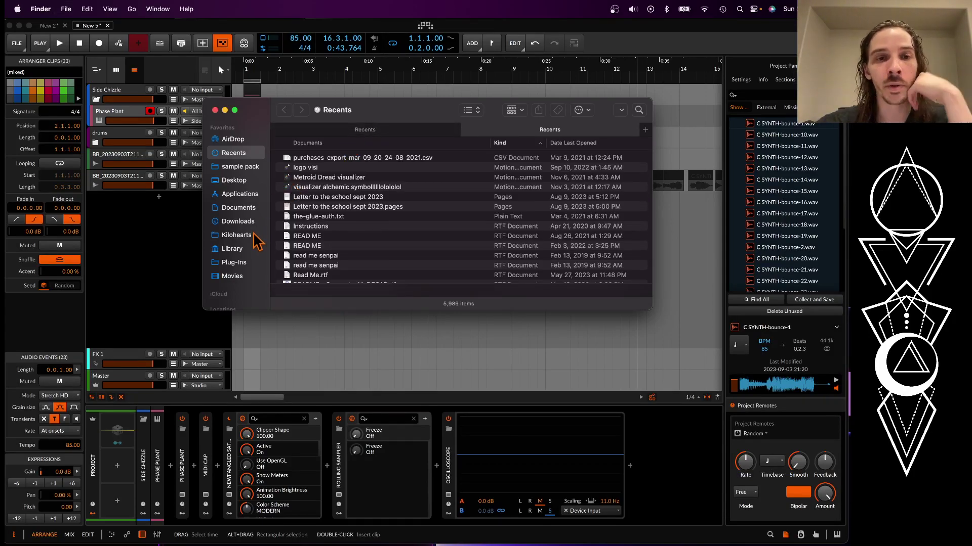
{"action": "left_click", "coordinate": [237, 235]}
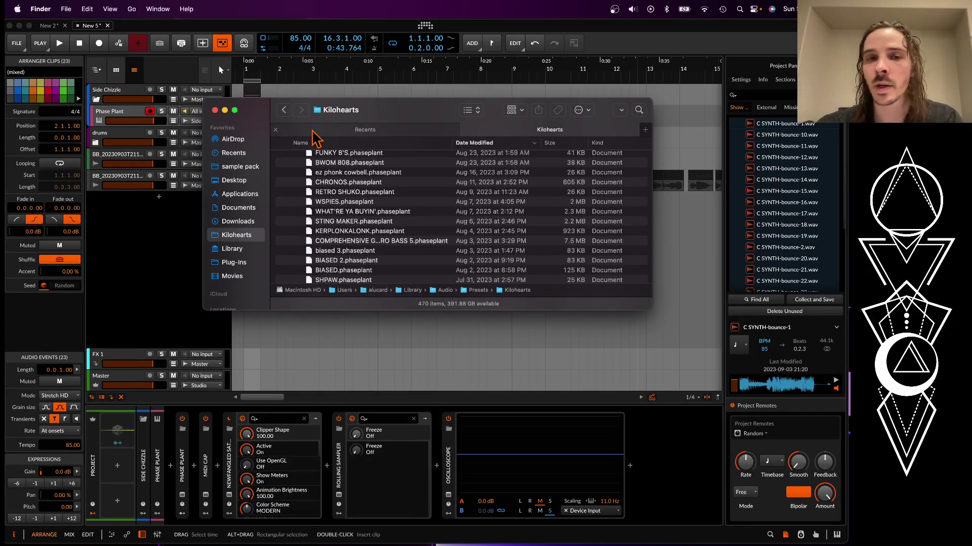
{"action": "scroll", "coordinate": [310, 190], "scroll_direction": "up", "scroll_amount": 10}
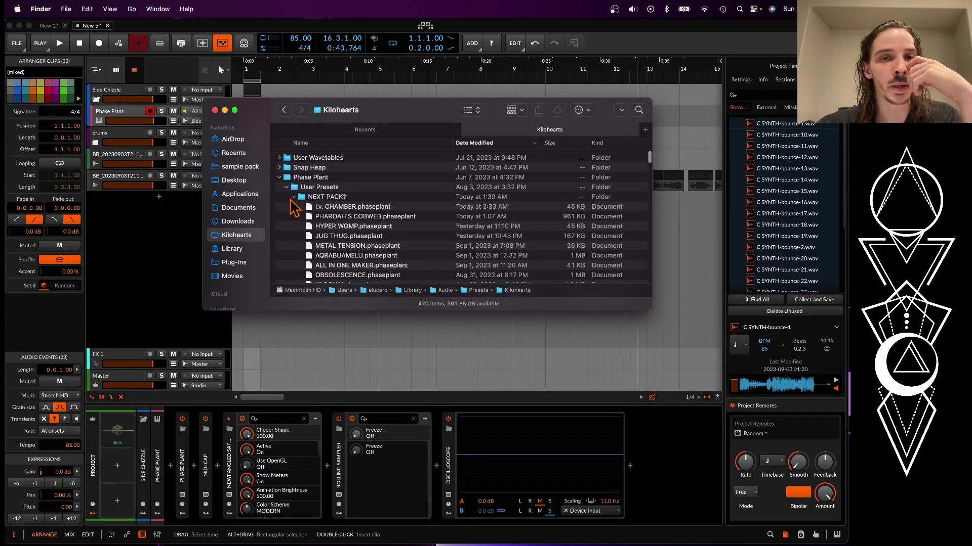
{"action": "left_click", "coordinate": [294, 197]}
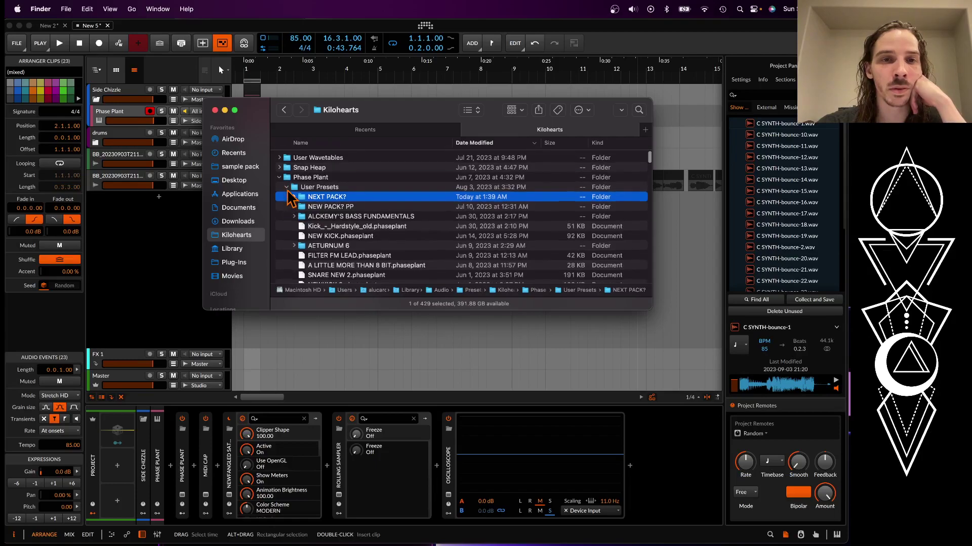
{"action": "left_click", "coordinate": [287, 188]}
{"action": "scroll", "coordinate": [294, 192], "scroll_direction": "down", "scroll_amount": 1}
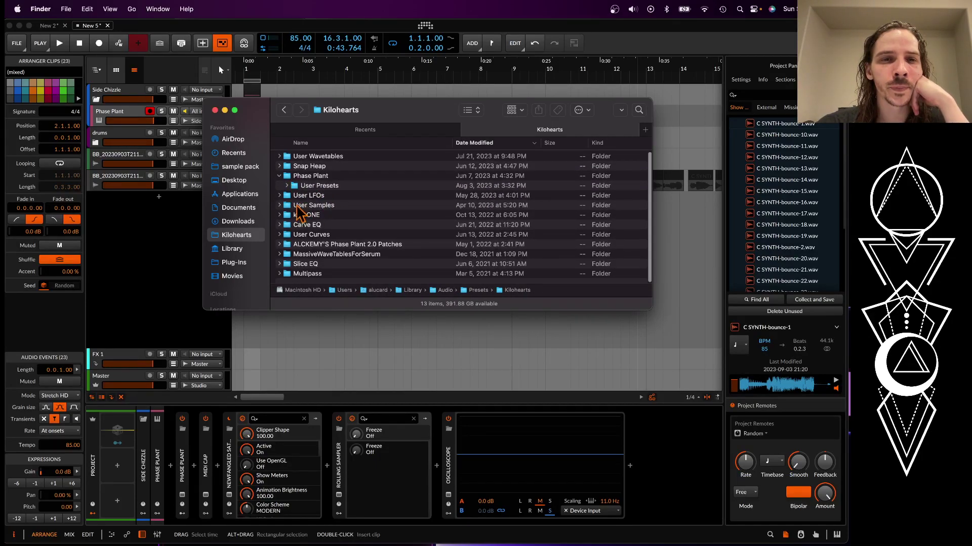
{"action": "left_click", "coordinate": [286, 205]}
{"action": "left_click", "coordinate": [279, 205]}
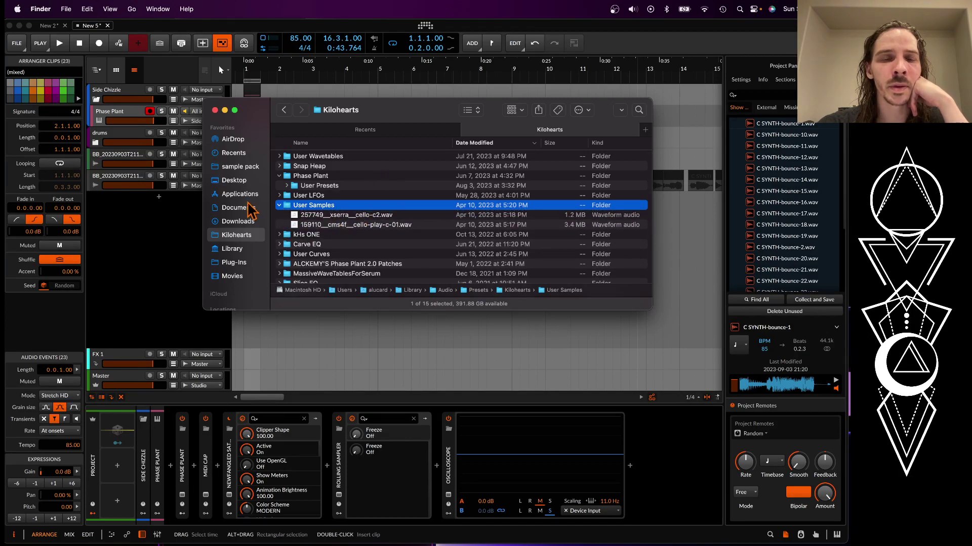
Move the GRANULAR FOOD SEP 3 folder from the Desktop into Kilohearts' User Samples and close the Finder window
{"action": "left_click", "coordinate": [312, 133]}
{"action": "scroll", "coordinate": [327, 162], "scroll_direction": "down", "scroll_amount": 3}
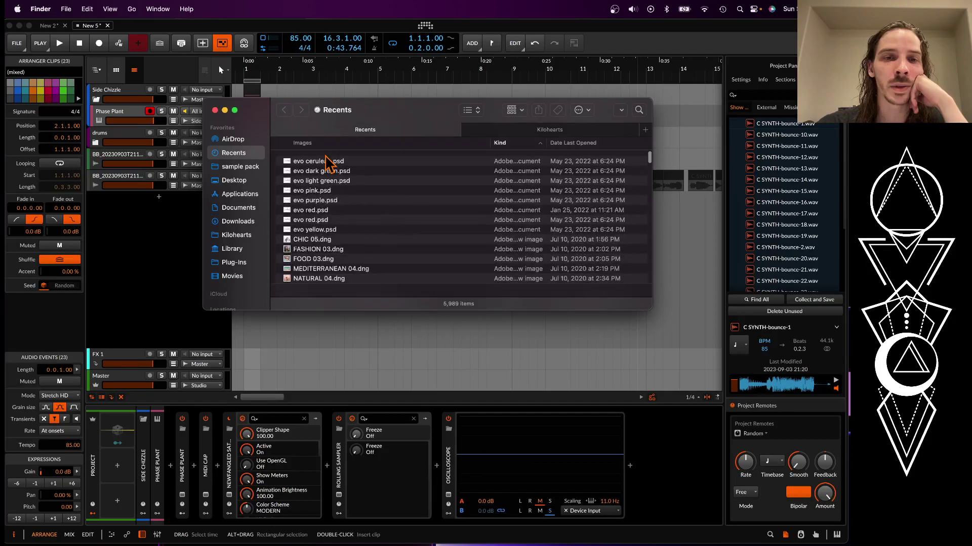
{"action": "left_click", "coordinate": [233, 180]}
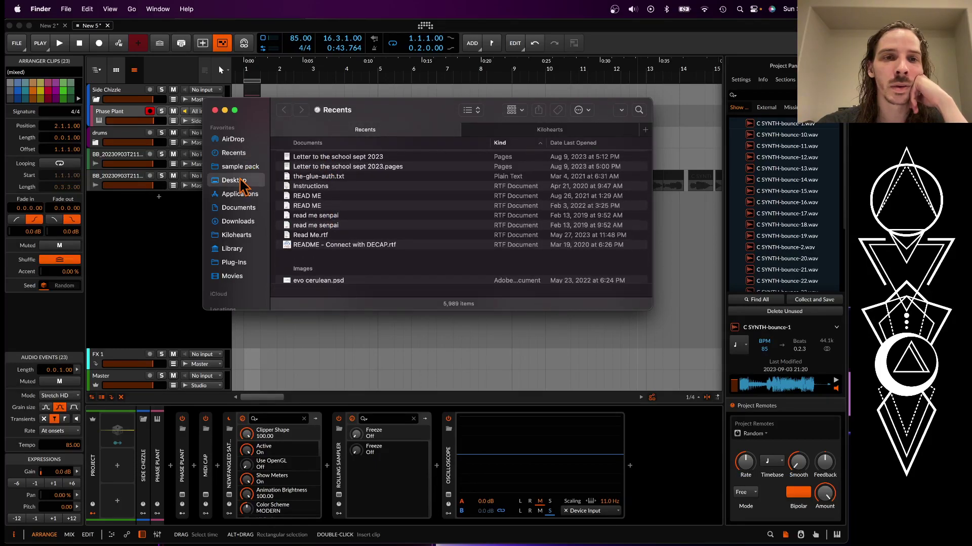
{"action": "left_click_drag", "start_coordinate": [310, 159], "coordinate": [318, 213]}
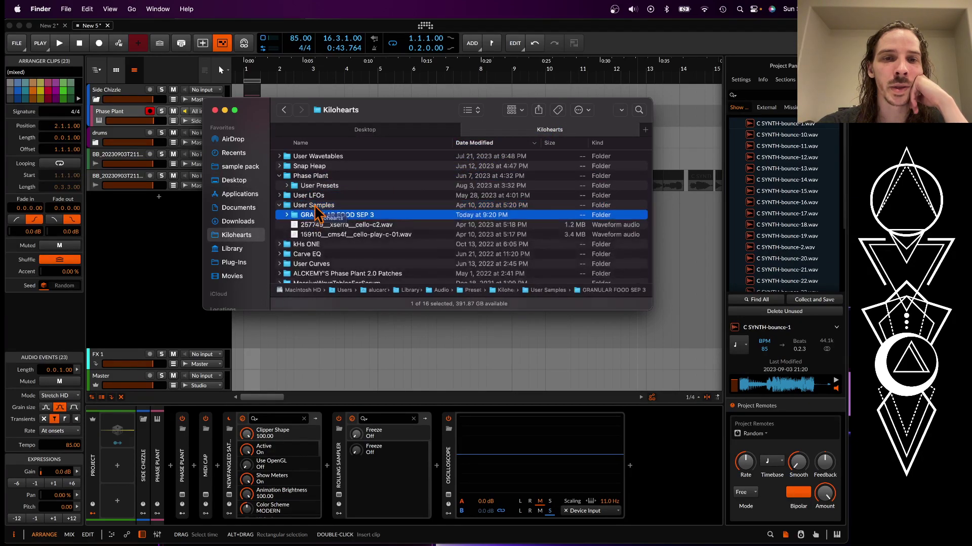
{"action": "left_click", "coordinate": [215, 110]}
Create a new instrument track below the sliced audio track and insert Phase Plant on it
{"action": "left_click", "coordinate": [128, 118]}
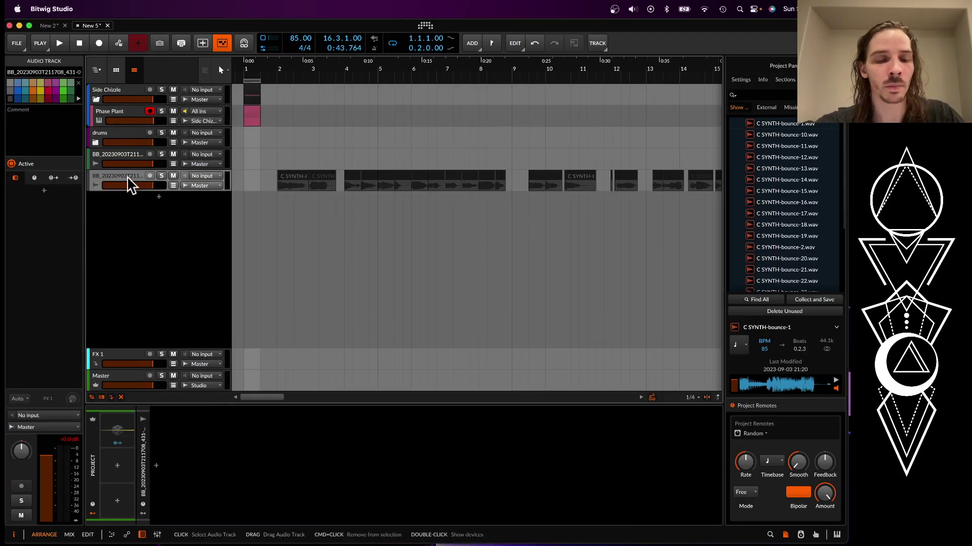
{"action": "double_click", "coordinate": [130, 204]}
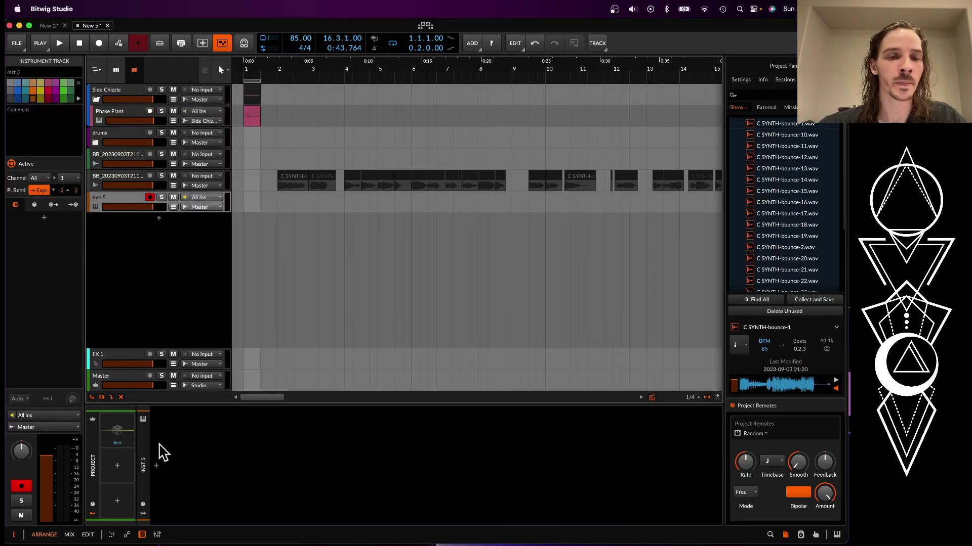
{"action": "left_click", "coordinate": [165, 479]}
{"action": "left_click", "coordinate": [157, 468]}
{"action": "type", "text": "phase"}
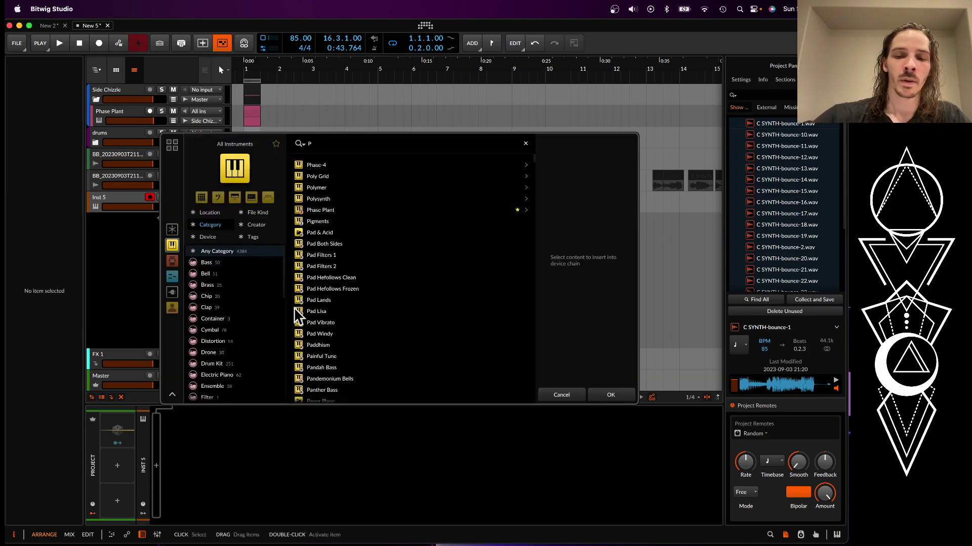
{"action": "left_click", "coordinate": [317, 177]}
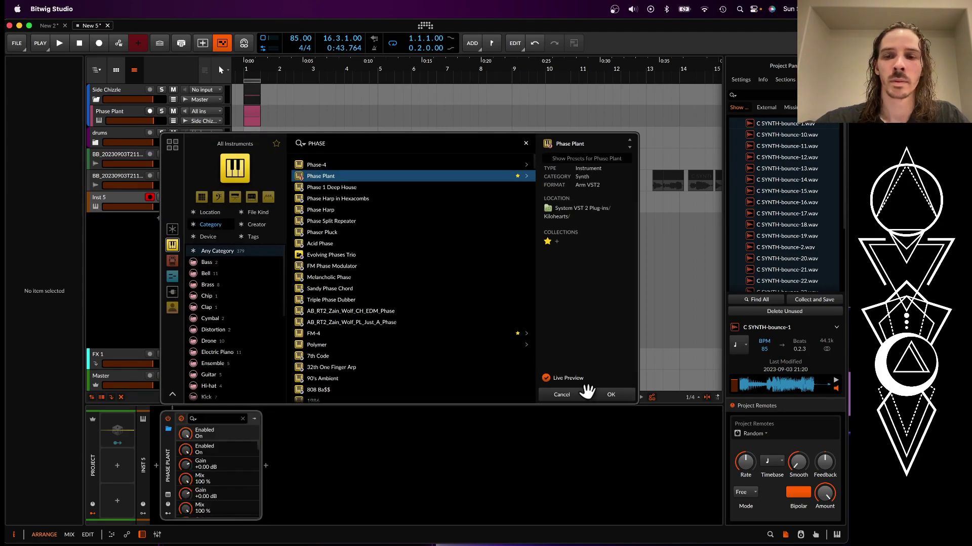
{"action": "left_click", "coordinate": [610, 395]}
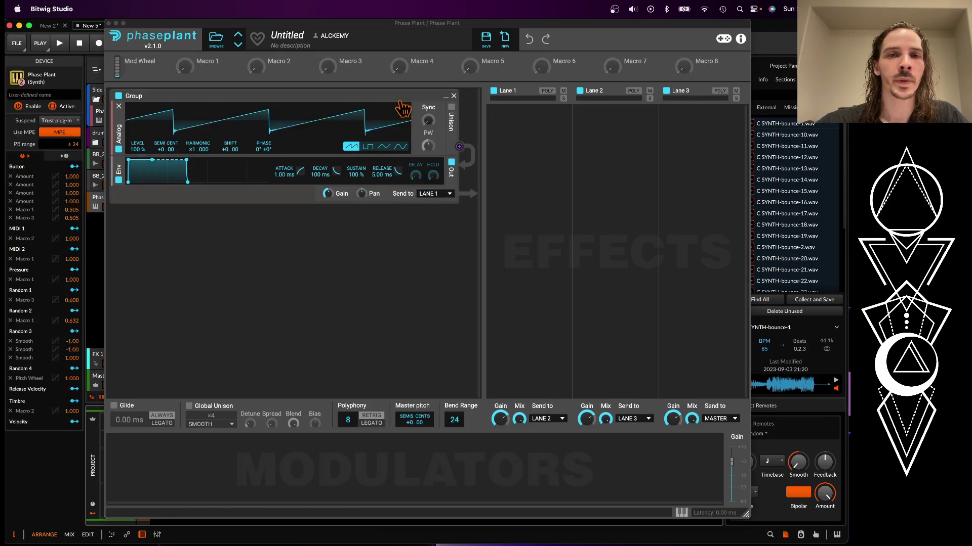
Remove Phase Plant's default Analog generator group and add a Granular generator
{"action": "left_click", "coordinate": [454, 95]}
{"action": "left_click", "coordinate": [377, 122]}
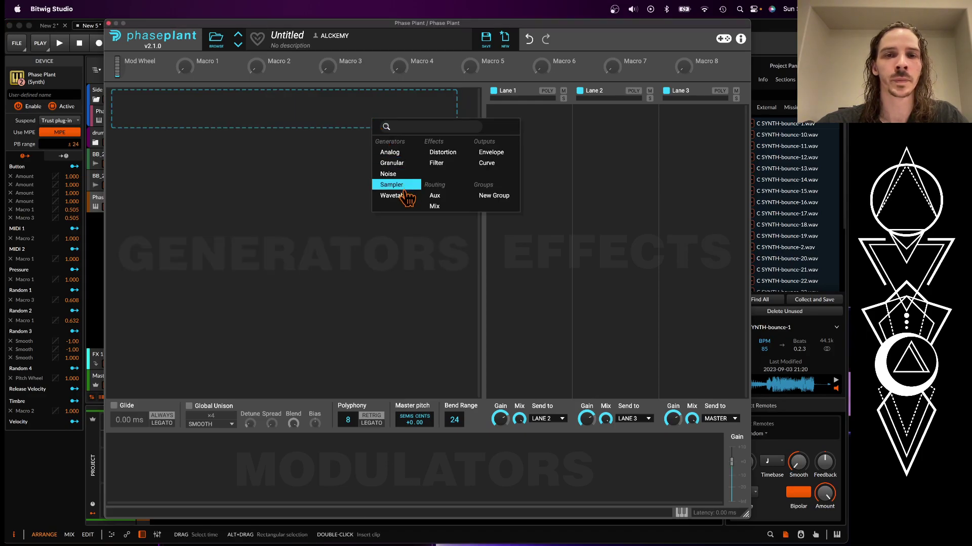
{"action": "left_click", "coordinate": [393, 163]}
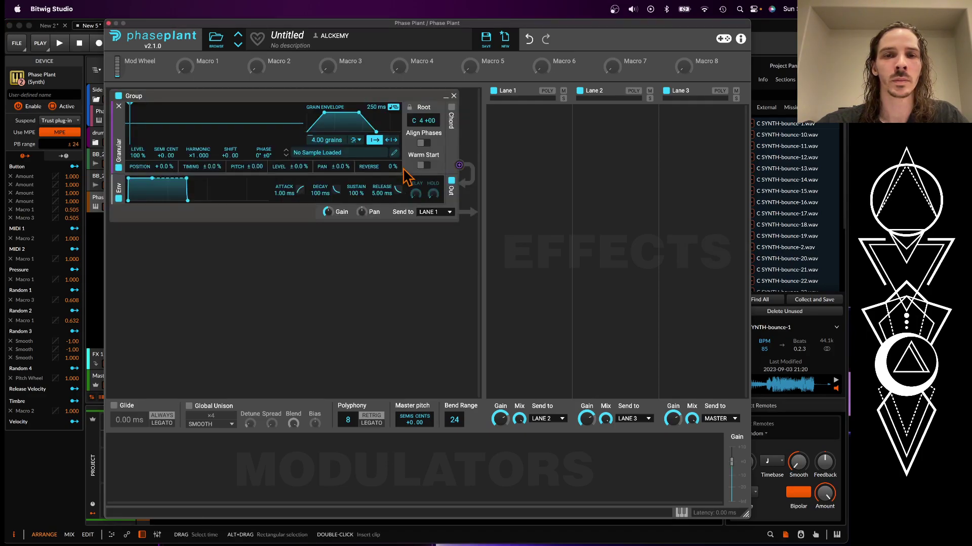
Load the user sample C SYNTH-bounce-12 from GRANULAR FOOD SEP 3 into the Granular generator
{"action": "left_click", "coordinate": [343, 154]}
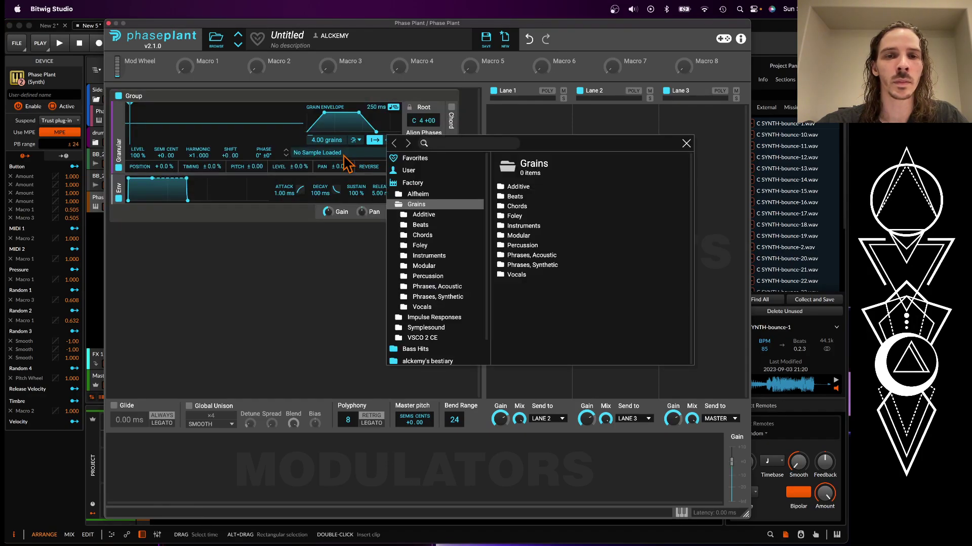
{"action": "left_click", "coordinate": [408, 170]}
{"action": "double_click", "coordinate": [537, 197]}
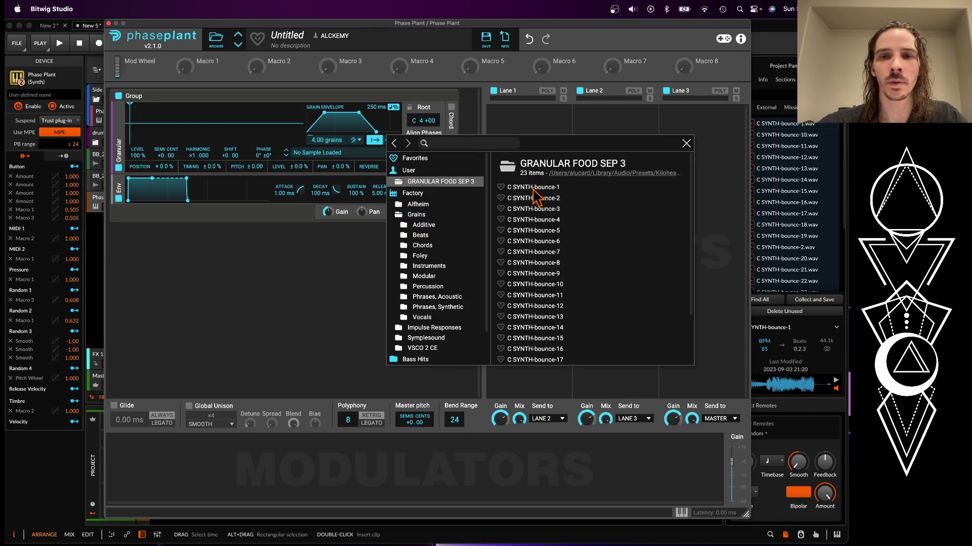
{"action": "scroll", "coordinate": [532, 217], "scroll_direction": "down", "scroll_amount": 5}
{"action": "left_click", "coordinate": [532, 237]}
{"action": "left_click", "coordinate": [278, 126]}
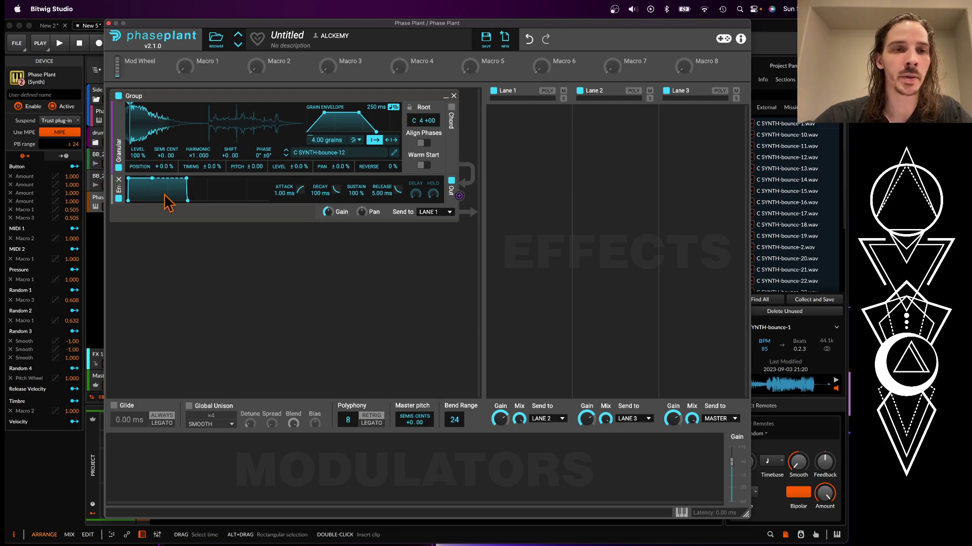
Set the envelope attack to 401 ms and release to 139 ms, with 9.36 grains, 440 ms grain length and 200% level
{"action": "left_click_drag", "start_coordinate": [129, 179], "coordinate": [164, 152]}
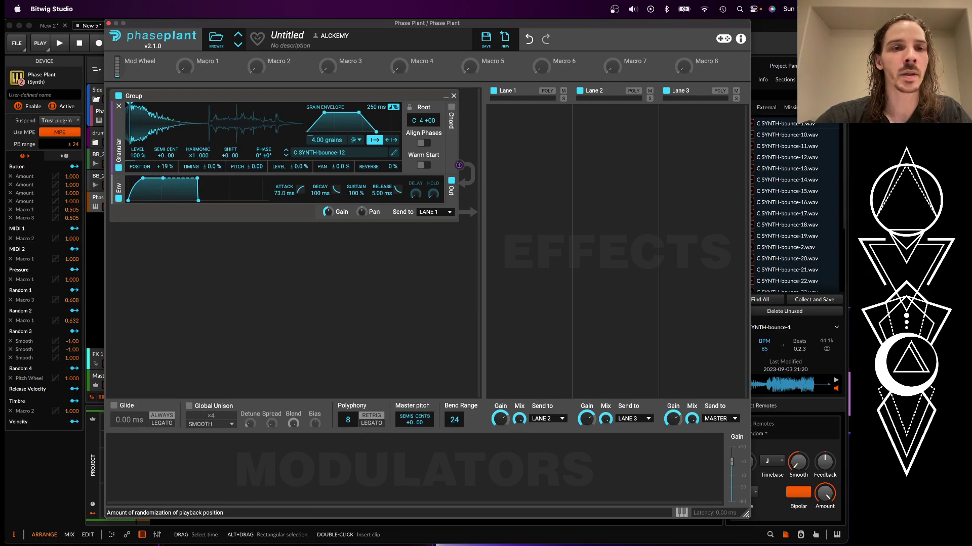
{"action": "left_click_drag", "start_coordinate": [198, 201], "coordinate": [208, 201]}
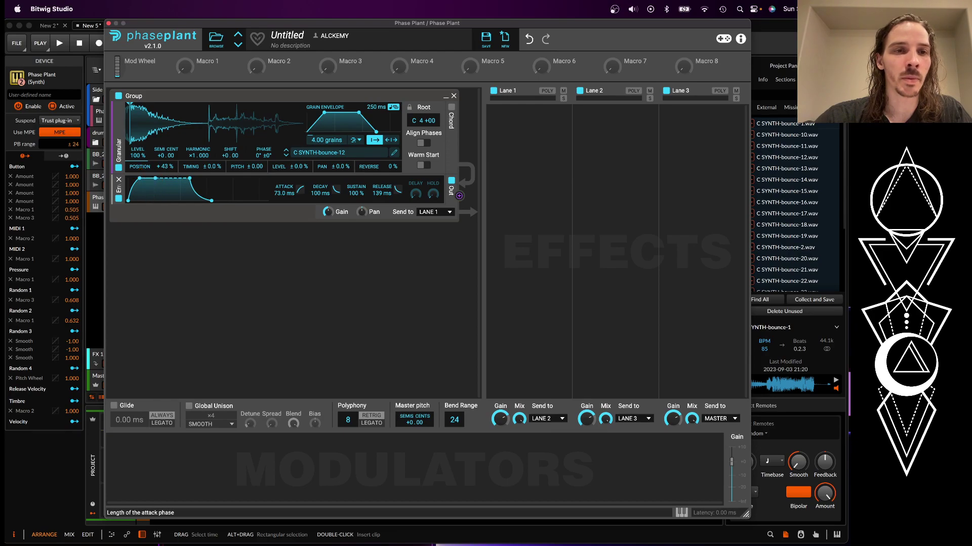
{"action": "left_click_drag", "start_coordinate": [141, 178], "coordinate": [169, 178]}
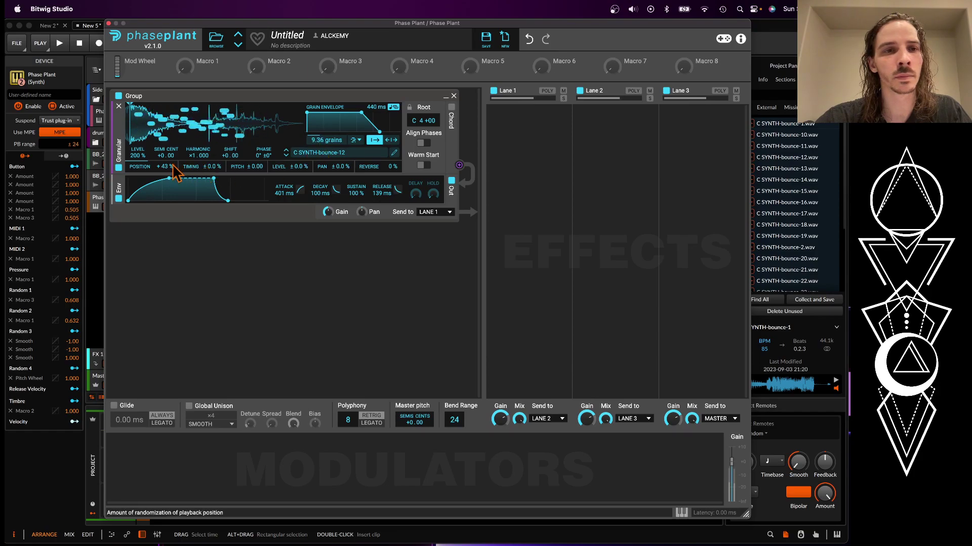
Raise position randomization to 64% and reverse to 100%, and reshape the grain envelope to decay straight from its peak
{"action": "left_click_drag", "start_coordinate": [164, 168], "coordinate": [164, 174]}
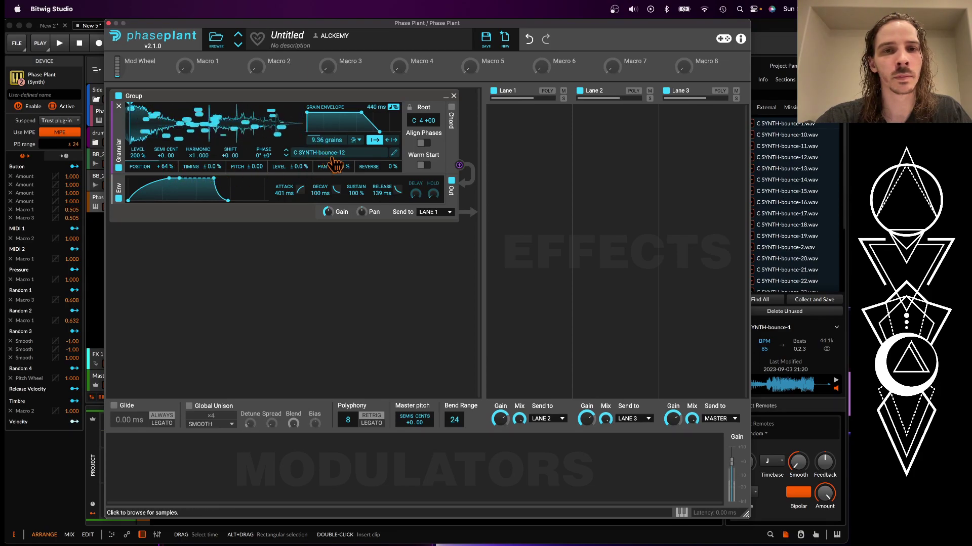
{"action": "left_click_drag", "start_coordinate": [380, 167], "coordinate": [379, 122]}
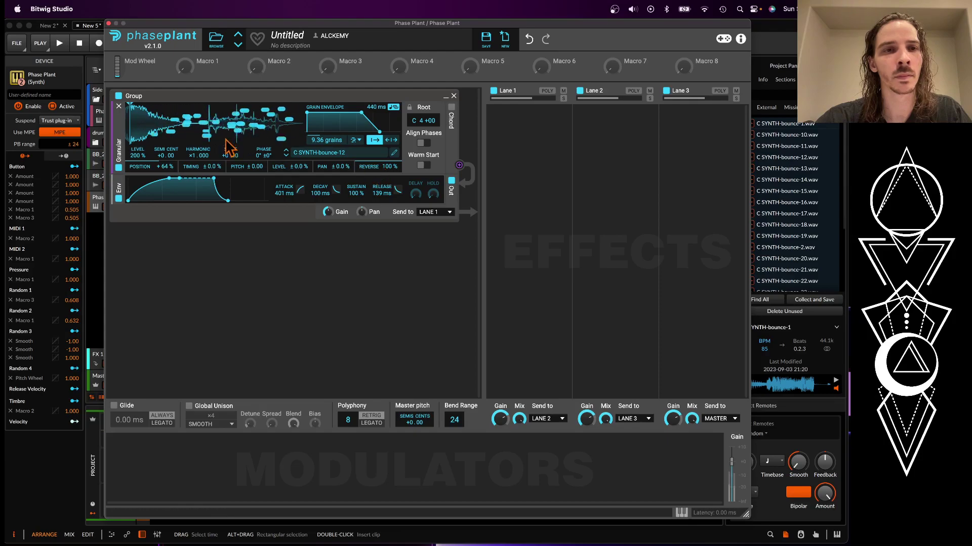
{"action": "left_click_drag", "start_coordinate": [361, 113], "coordinate": [332, 112]}
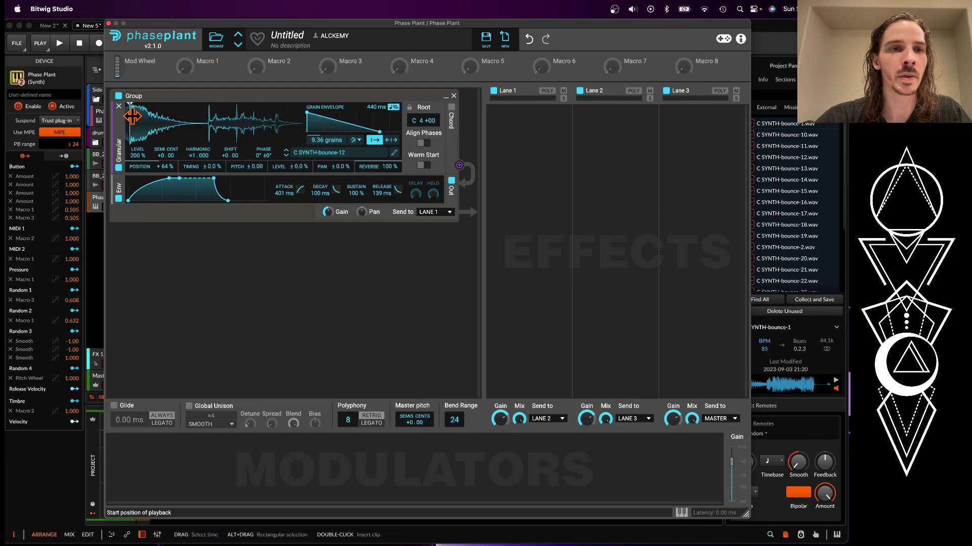
Set 1.75 grains, 2.7% bipolar position randomization, a curved 523 ms grain envelope and a 670 ms envelope release
{"action": "left_click_drag", "start_coordinate": [165, 166], "coordinate": [165, 182]}
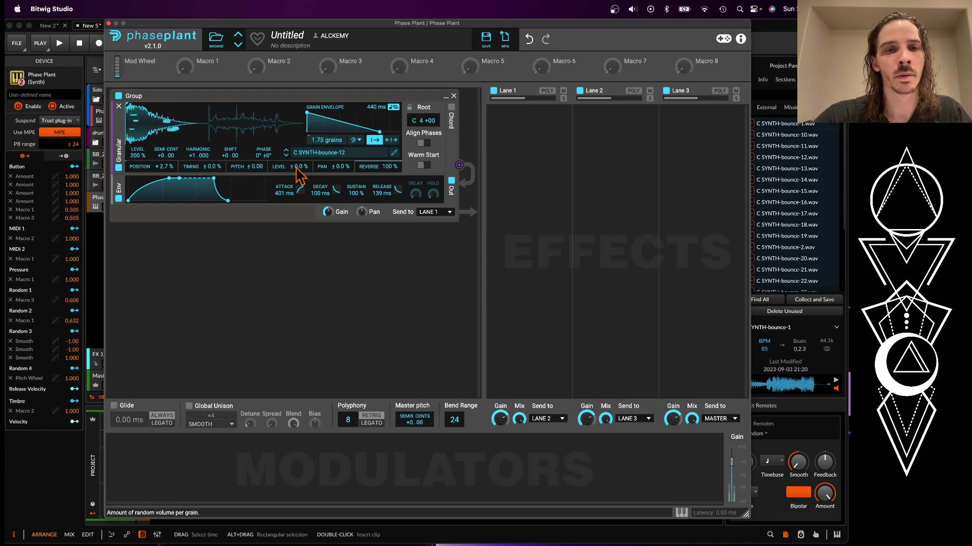
{"action": "left_click_drag", "start_coordinate": [228, 200], "coordinate": [238, 200]}
{"action": "left_click_drag", "start_coordinate": [340, 122], "coordinate": [340, 129]}
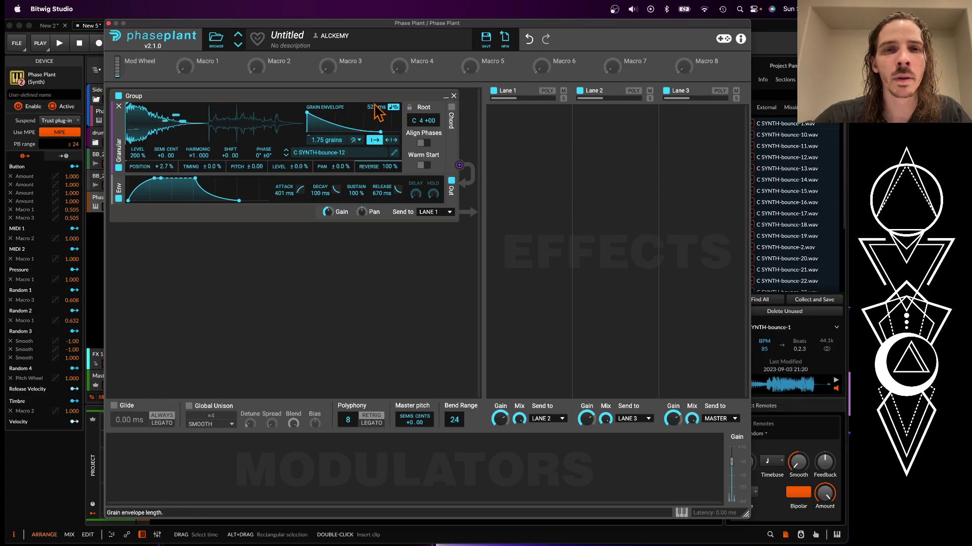
{"action": "left_click", "coordinate": [391, 140]}
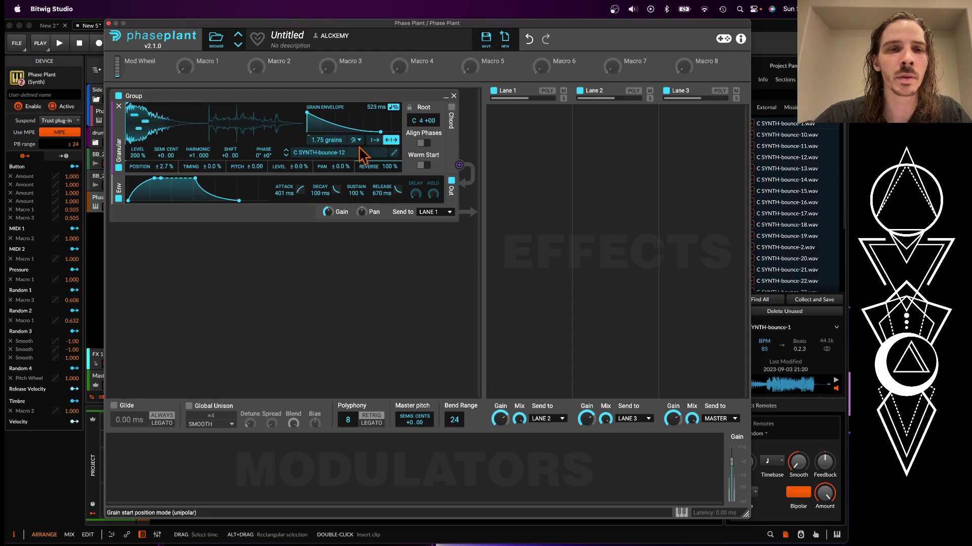
Add a Dual Delay to Lane 1 and a Limiter to Lane 3
{"action": "left_click", "coordinate": [517, 136]}
{"action": "left_click", "coordinate": [521, 246]}
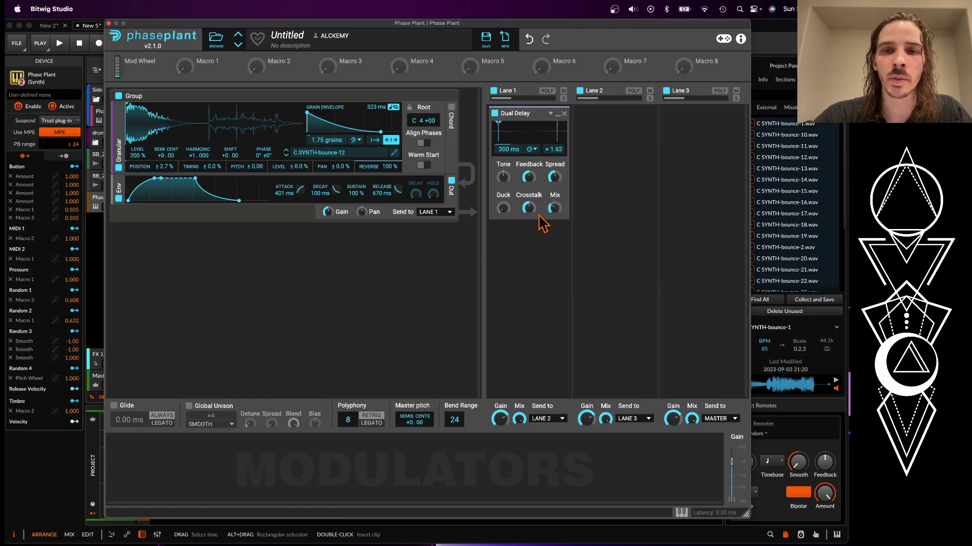
{"action": "left_click", "coordinate": [678, 160]}
{"action": "left_click", "coordinate": [582, 267]}
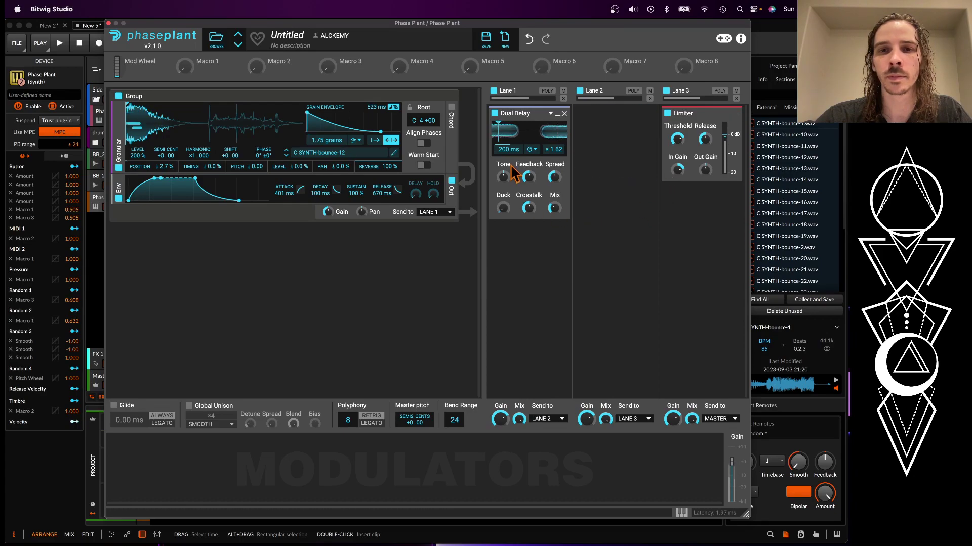
Sync the Dual Delay time to 3/16 and add a Reverb below it in Lane 1
{"action": "left_click", "coordinate": [530, 149]}
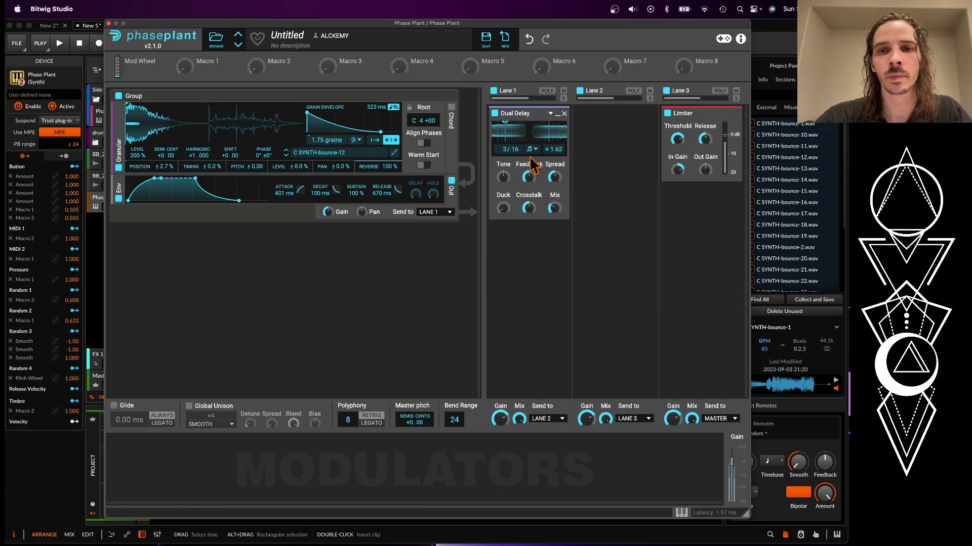
{"action": "left_click", "coordinate": [503, 251]}
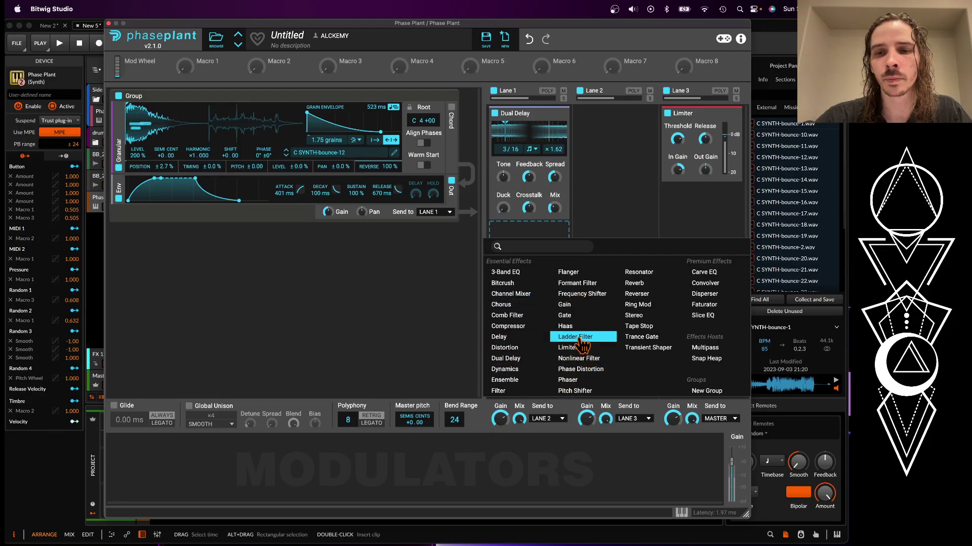
{"action": "left_click", "coordinate": [633, 283]}
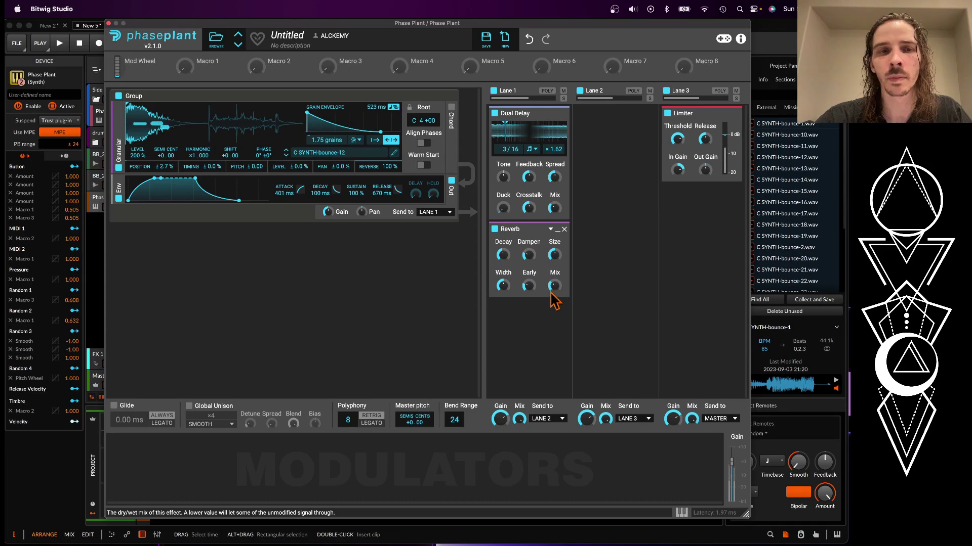
Reduce the grain count to 0.92, move the start position to mid-sample, and switch the sample to C SYNTH-bounce-13
{"action": "mouse_move", "coordinate": [311, 140]}
{"action": "left_mouse_down"}
{"action": "mouse_move", "coordinate": [311, 127]}
{"action": "mouse_move", "coordinate": [320, 136]}
{"action": "left_mouse_up"}
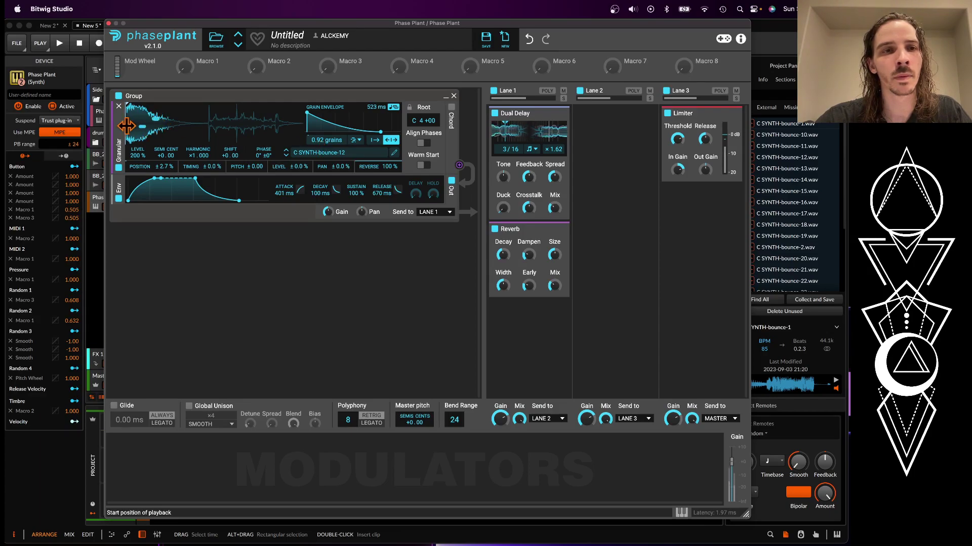
{"action": "left_click_drag", "start_coordinate": [134, 126], "coordinate": [236, 127]}
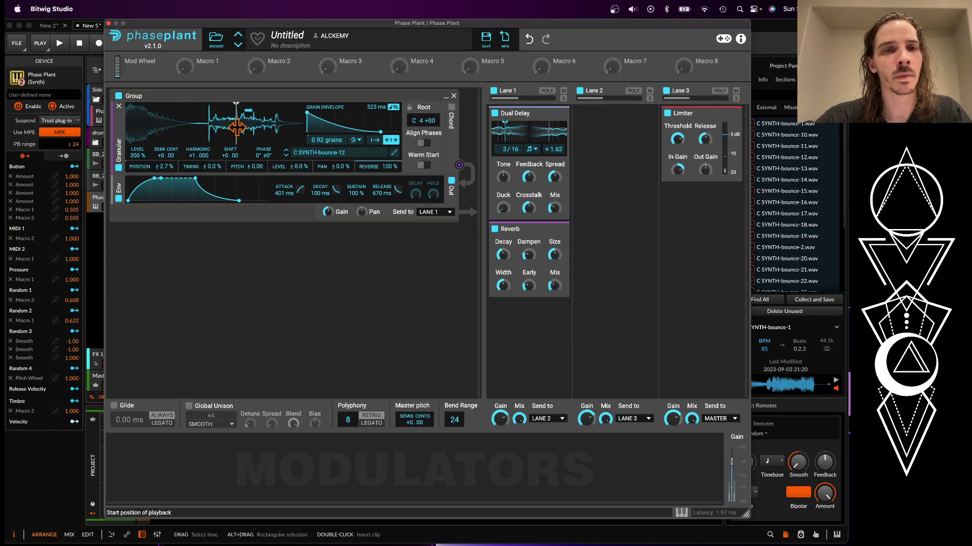
{"action": "left_click", "coordinate": [286, 155]}
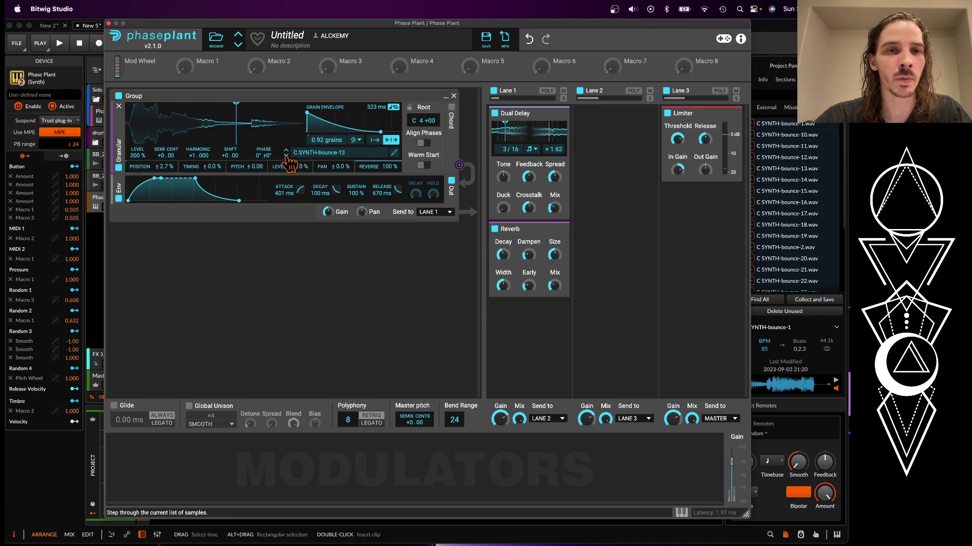
Move the start position near the sample's beginning, with the Reverb mix at 57% and Limiter input gain at +15.81 dB
{"action": "left_click_drag", "start_coordinate": [238, 124], "coordinate": [136, 131]}
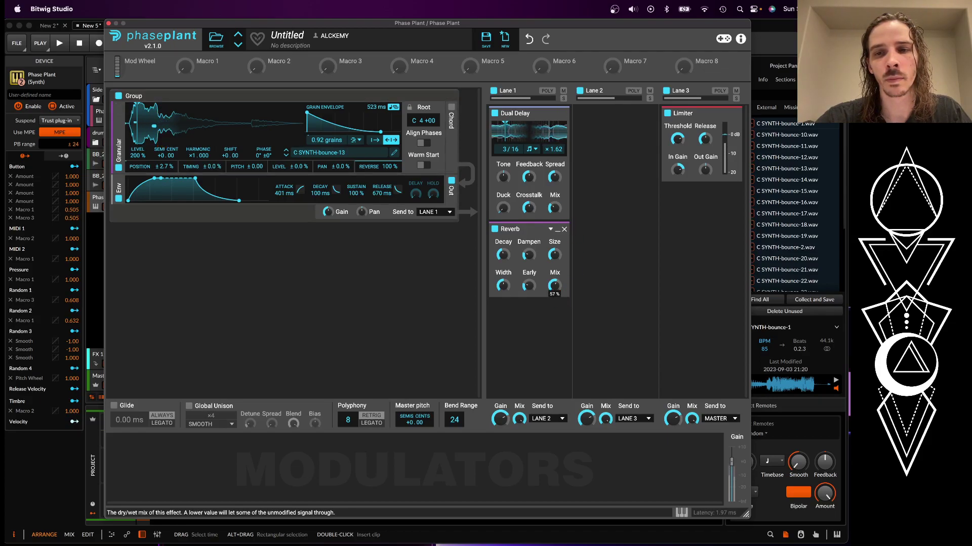
{"action": "left_click_drag", "start_coordinate": [676, 171], "coordinate": [677, 170]}
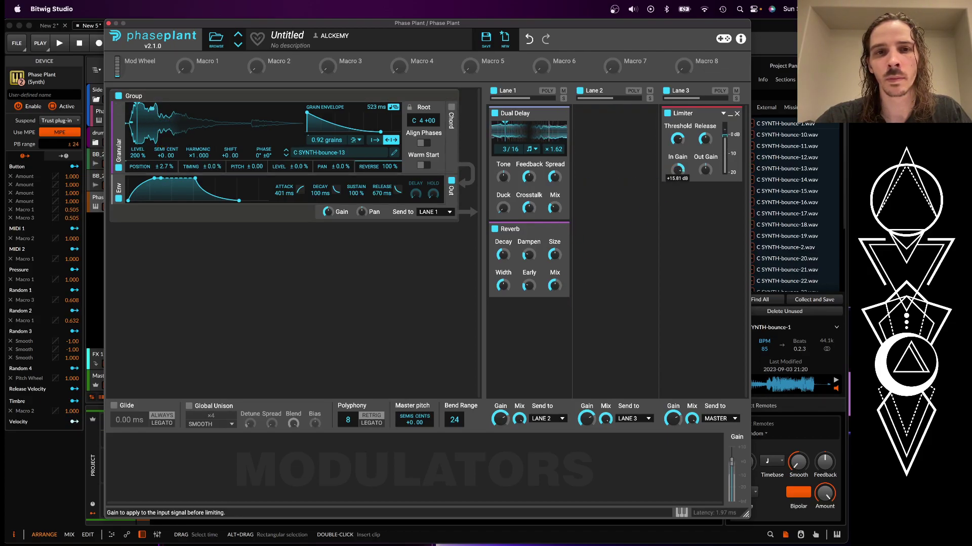
Enable Chord mode on the Granular generator, choose Octaves as the chord, and adjust its range
{"action": "left_click", "coordinate": [451, 107]}
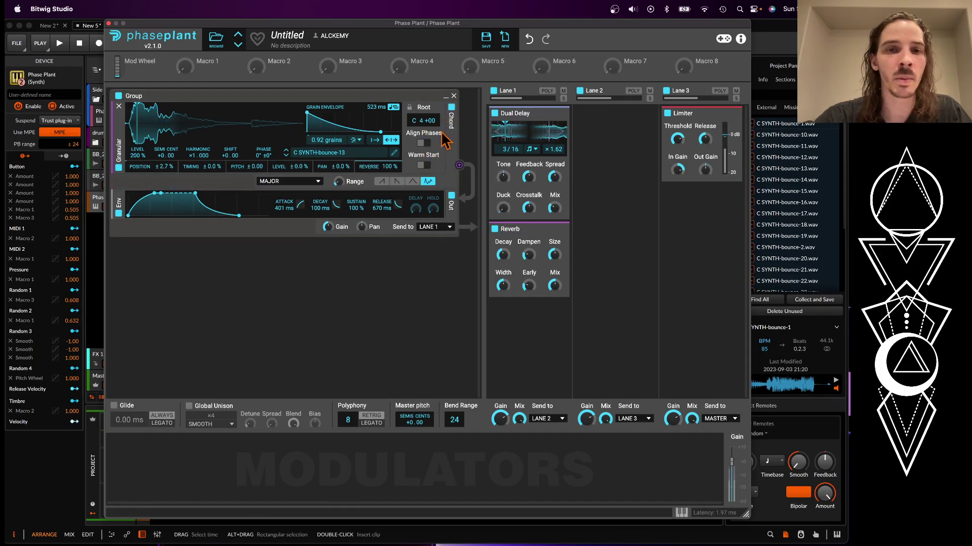
{"action": "left_click", "coordinate": [308, 182]}
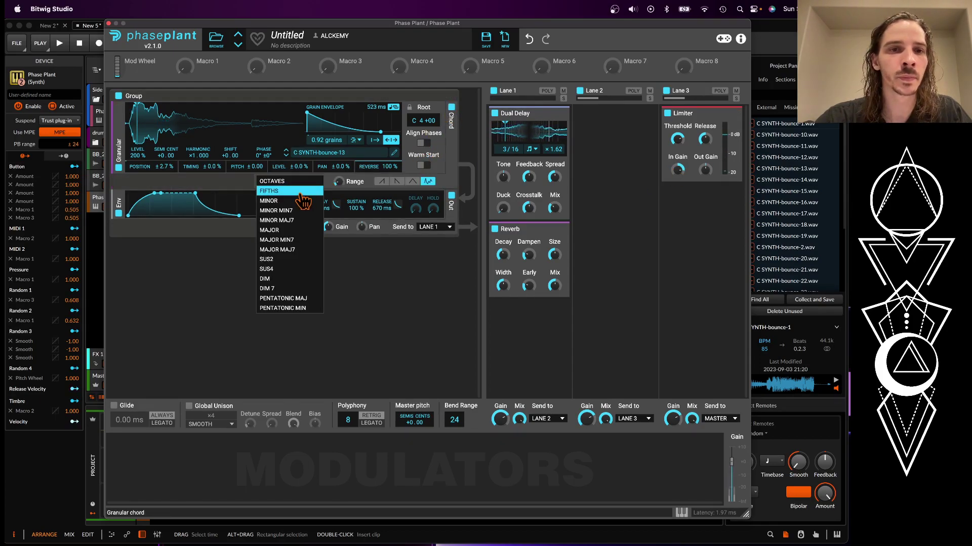
{"action": "left_click", "coordinate": [298, 182]}
{"action": "mouse_move", "coordinate": [336, 183]}
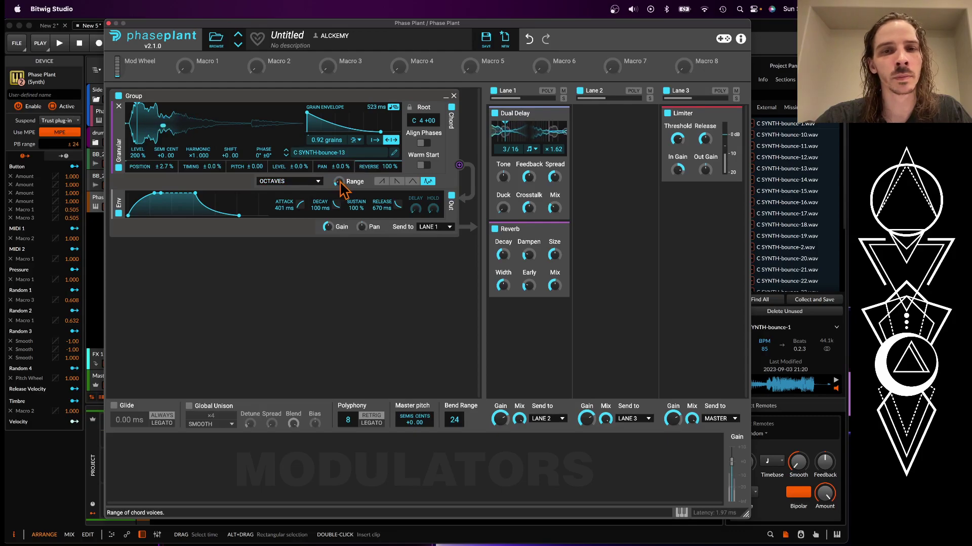
{"action": "left_click_drag", "start_coordinate": [337, 181], "coordinate": [337, 168]}
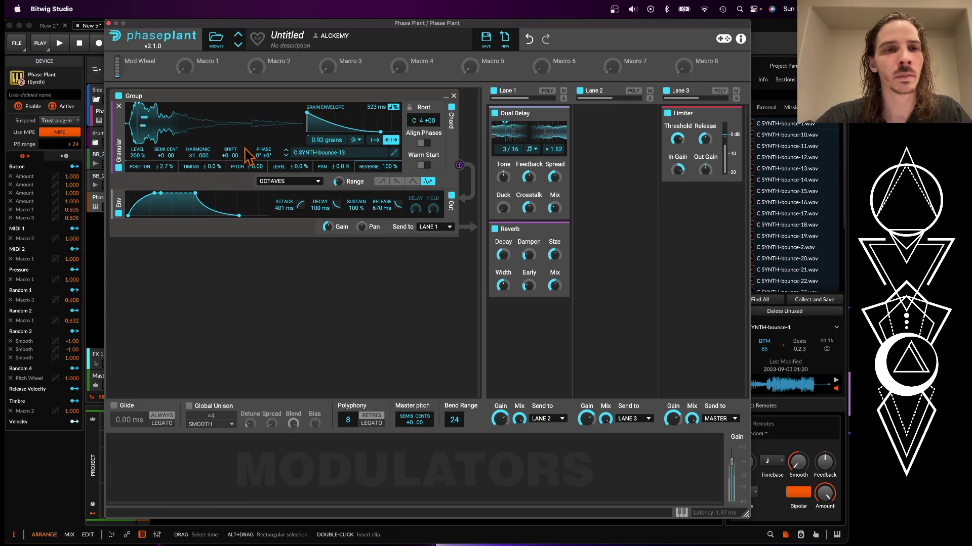
Set position randomization to ±81% and reverse to 26%, and minimize the Reverb
{"action": "left_click_drag", "start_coordinate": [165, 167], "coordinate": [165, 154]}
{"action": "left_click_drag", "start_coordinate": [390, 166], "coordinate": [390, 182]}
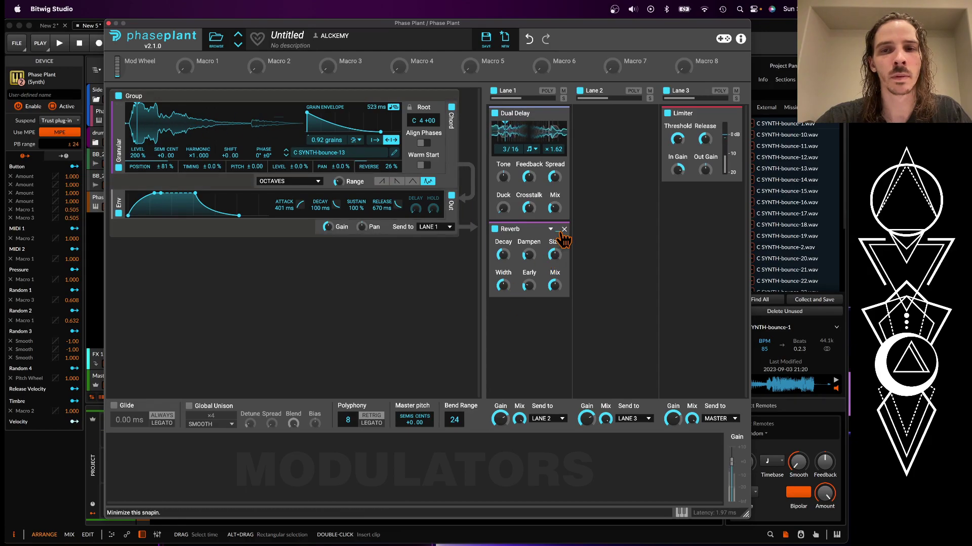
{"action": "left_click", "coordinate": [561, 234]}
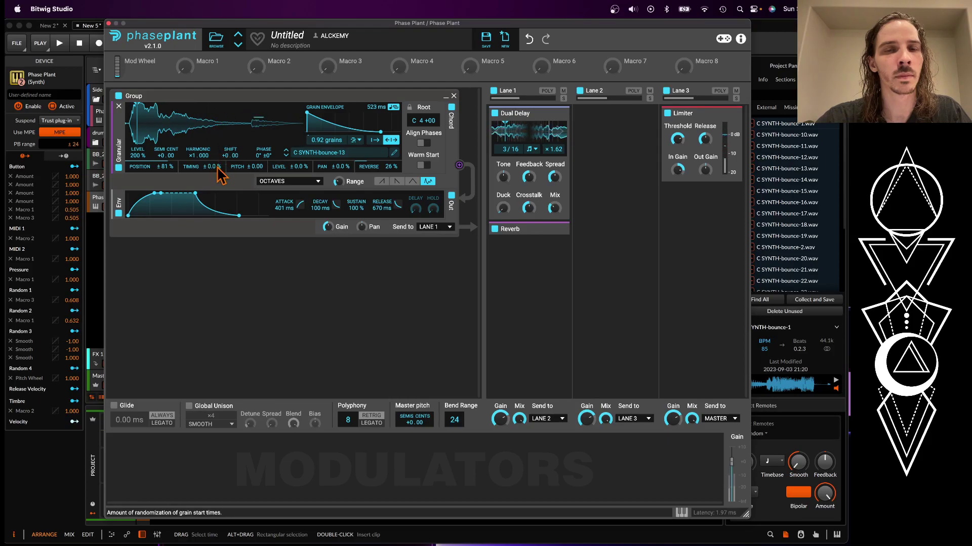
Shorten the grain length to 111 ms, raise the count to 7.99 grains, and set position randomization to 0%
{"action": "left_click_drag", "start_coordinate": [374, 108], "coordinate": [374, 103]}
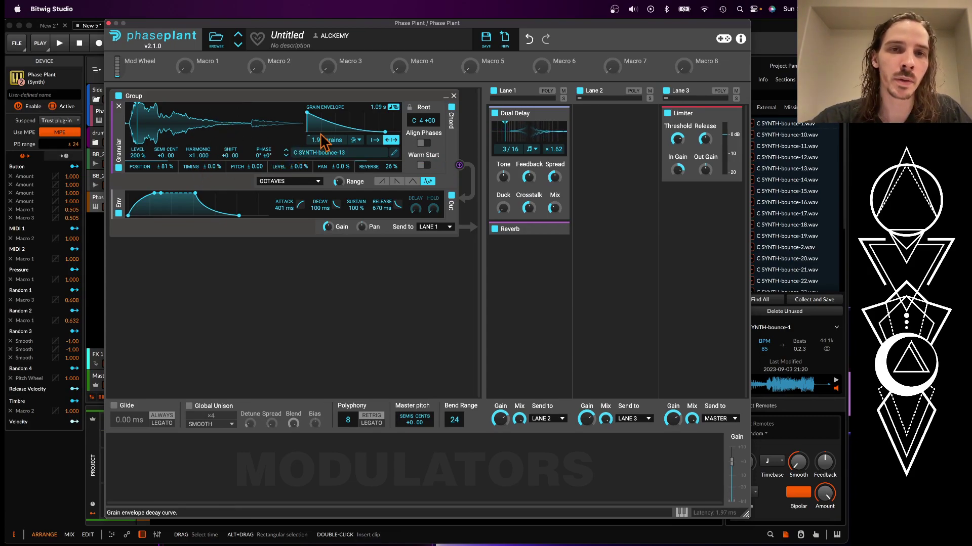
{"action": "left_click_drag", "start_coordinate": [377, 108], "coordinate": [377, 115]}
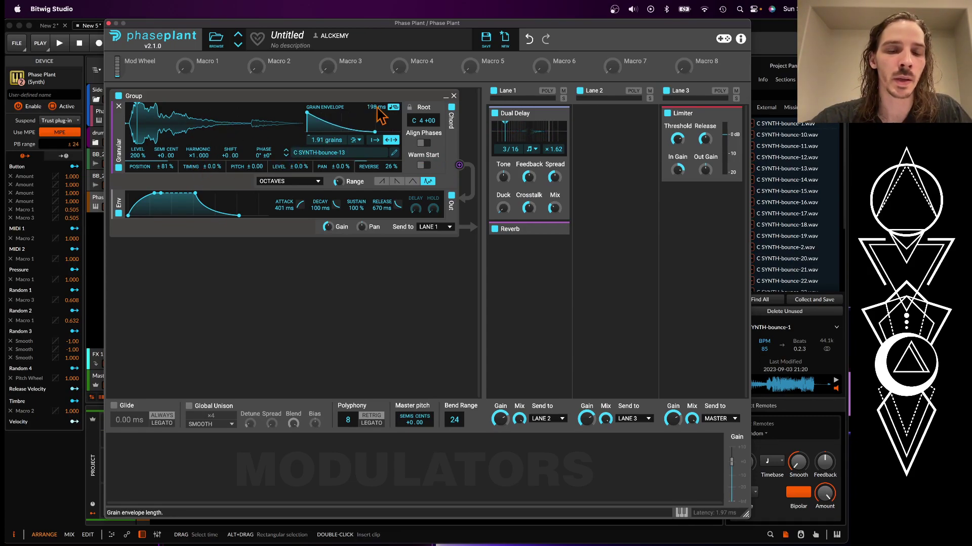
{"action": "left_click_drag", "start_coordinate": [377, 108], "coordinate": [377, 111]}
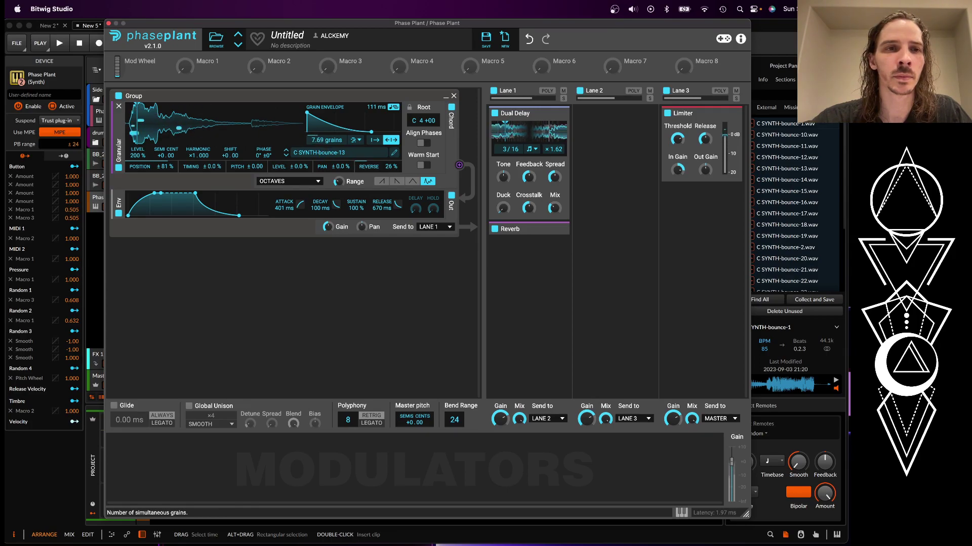
{"action": "left_click_drag", "start_coordinate": [167, 169], "coordinate": [167, 200]}
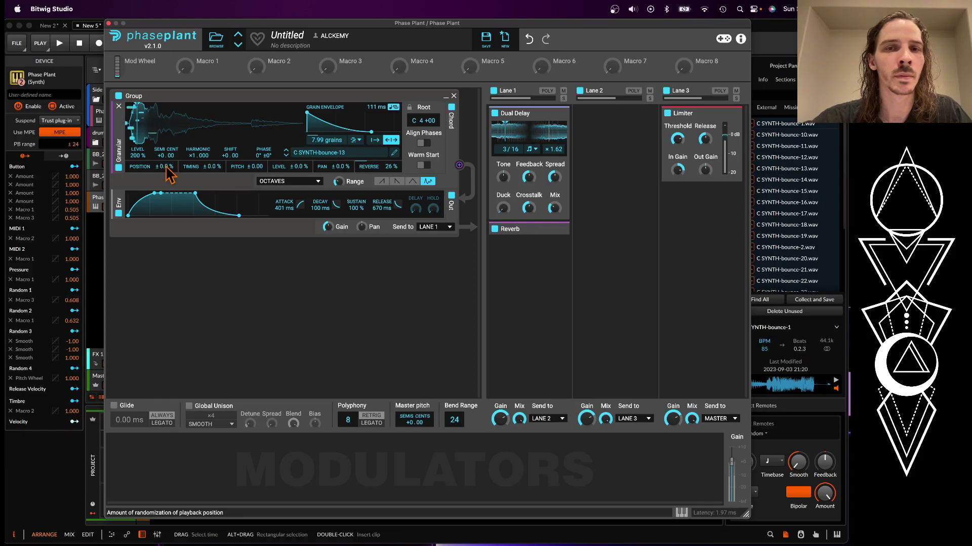
Turn on Align Phases and Warm Start for the Granular generator, and add a Filter below the Reverb in Lane 1
{"action": "left_click", "coordinate": [423, 143]}
{"action": "left_click", "coordinate": [423, 165]}
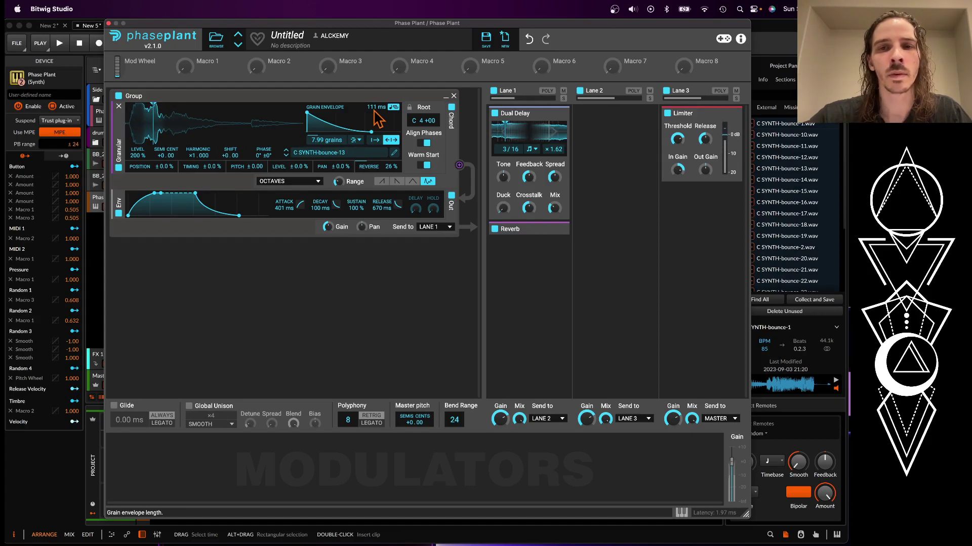
{"action": "left_click", "coordinate": [525, 271]}
{"action": "left_click", "coordinate": [505, 422]}
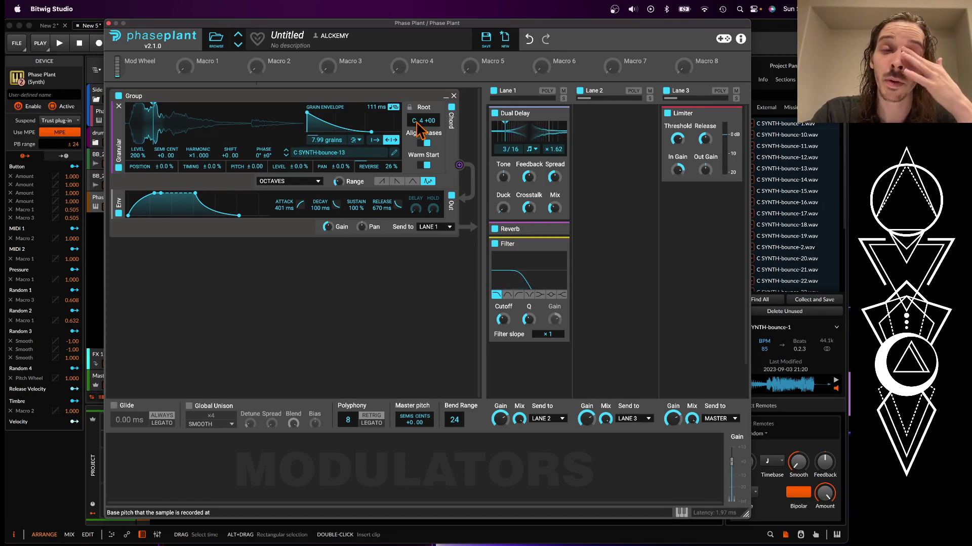
Close the granular Phase Plant and open the Phase Plant on the track inside the Side Chizzle group
{"action": "left_click", "coordinate": [327, 154]}
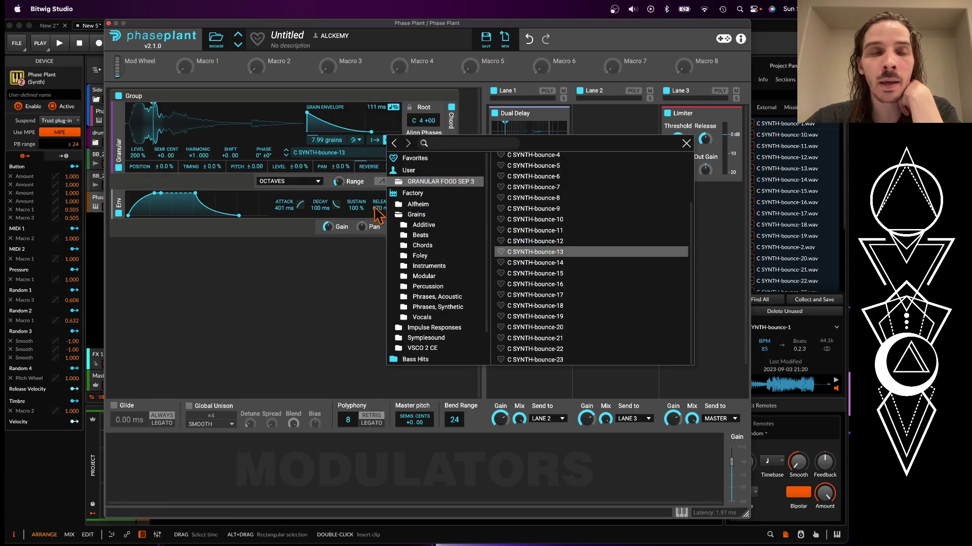
{"action": "left_click", "coordinate": [109, 23]}
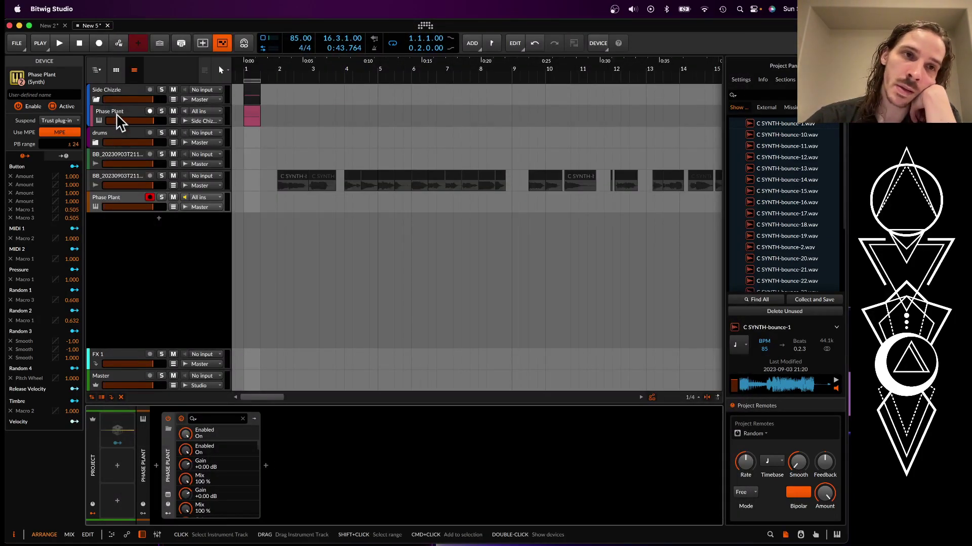
{"action": "left_click", "coordinate": [120, 121]}
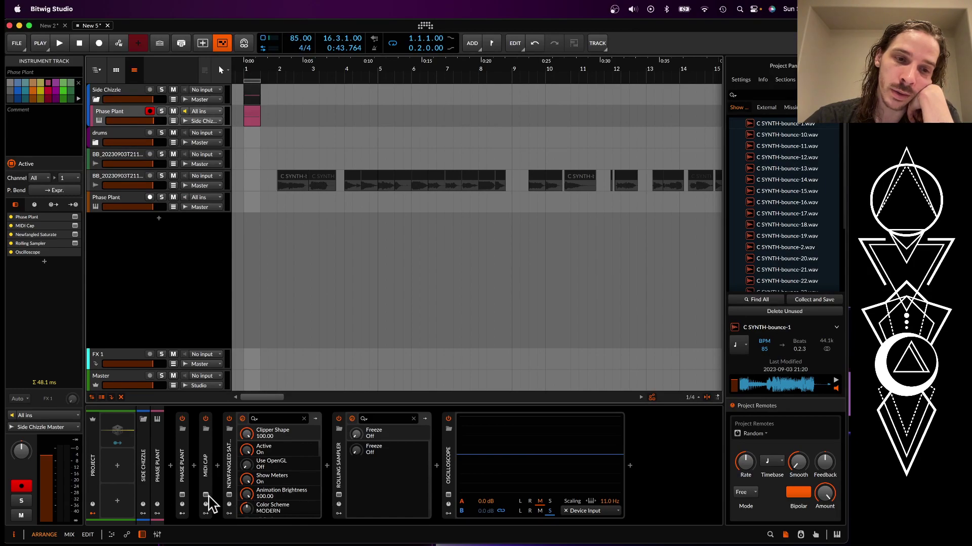
{"action": "left_click", "coordinate": [183, 495]}
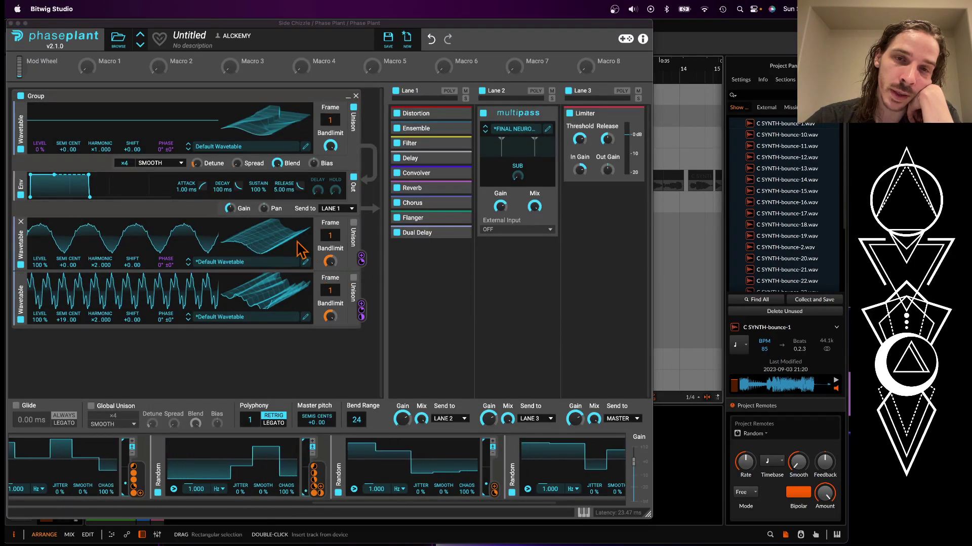
Save the patch as C GENERATOR in the NEXT PACK? preset folder and close its Phase Plant window
{"action": "left_click", "coordinate": [388, 38]}
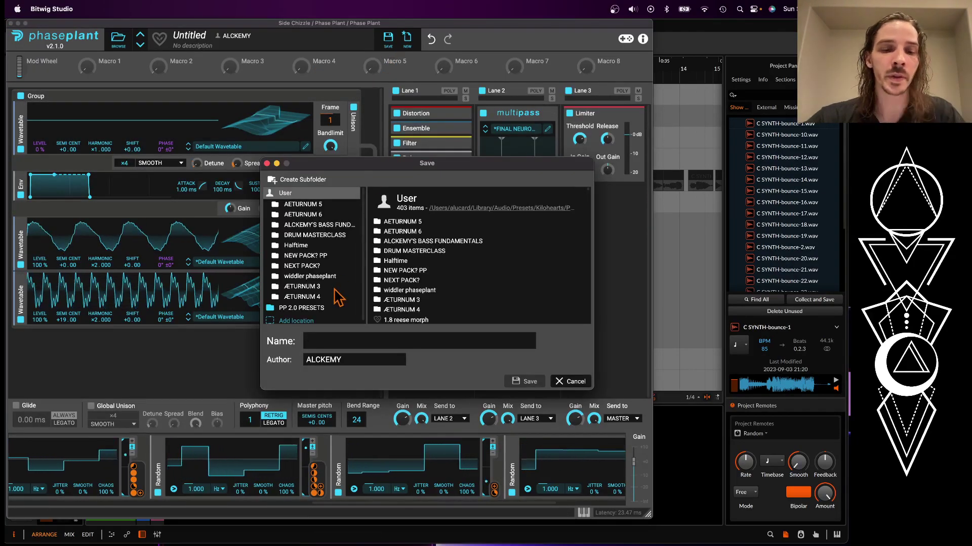
{"action": "type", "text": "C GENERA"}
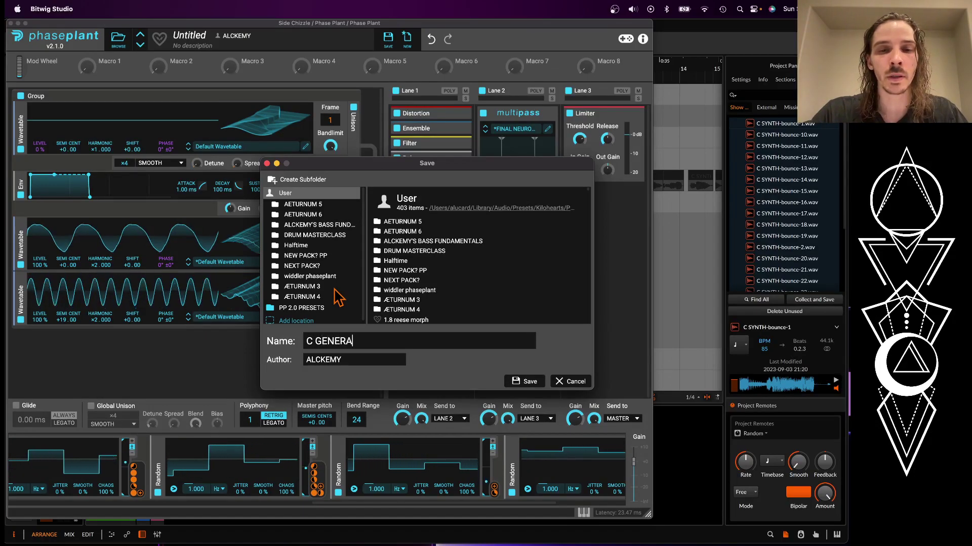
{"action": "type", "text": "TOR"}
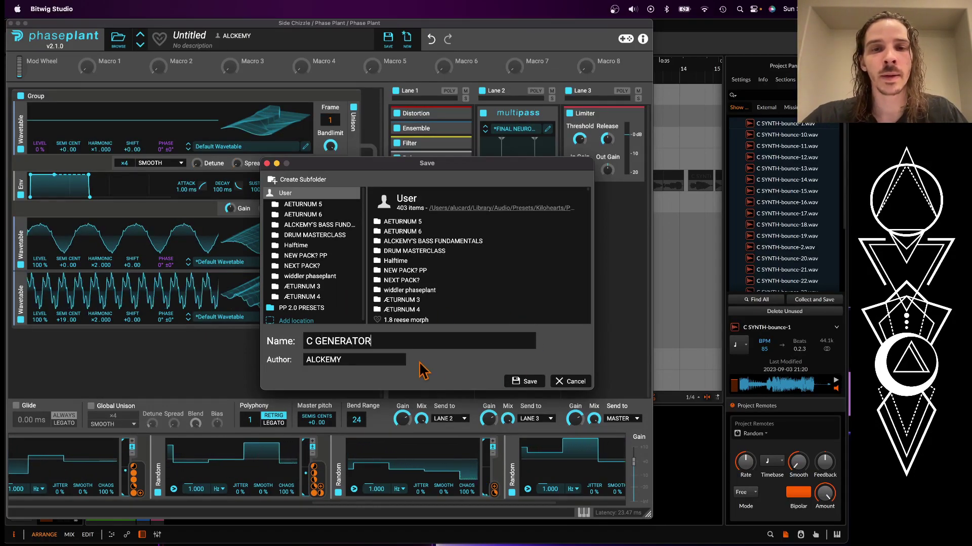
{"action": "left_click", "coordinate": [303, 266]}
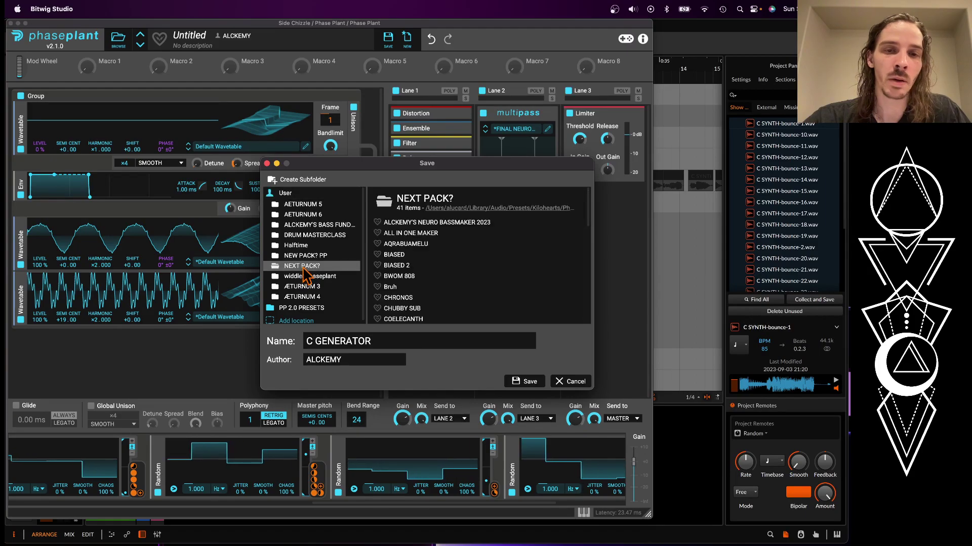
{"action": "left_click", "coordinate": [518, 382]}
{"action": "left_click", "coordinate": [10, 23]}
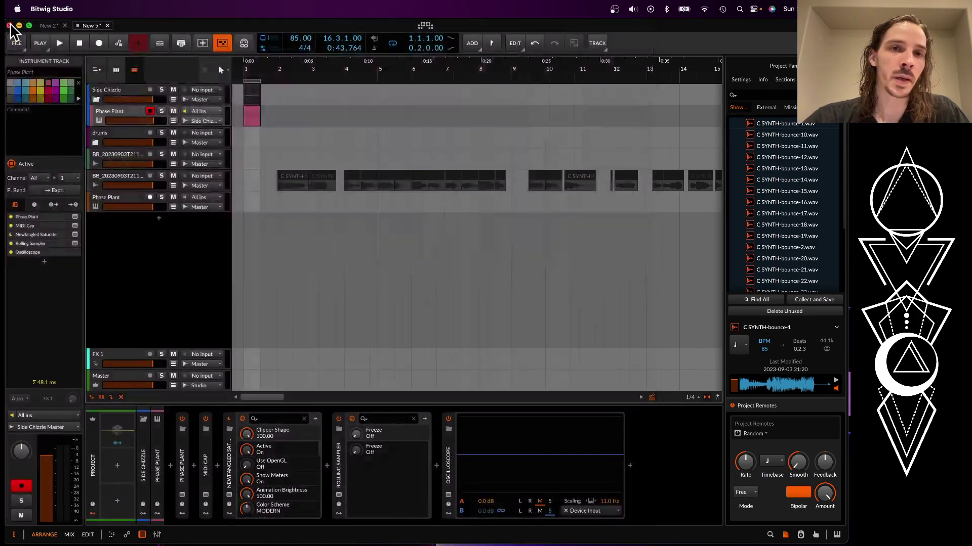
Add a new instrument track below the existing tracks and insert Phase Plant on it
{"action": "left_click", "coordinate": [798, 203]}
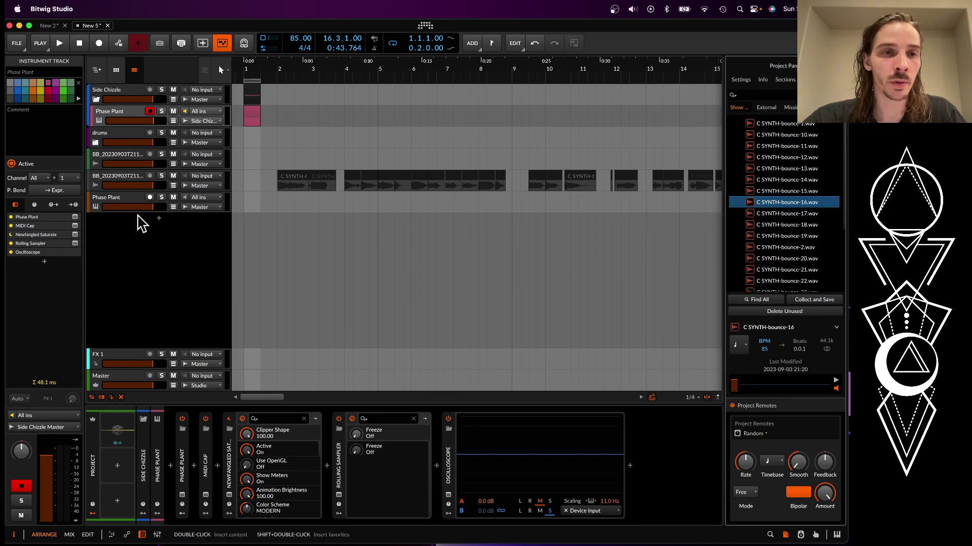
{"action": "left_click", "coordinate": [130, 204]}
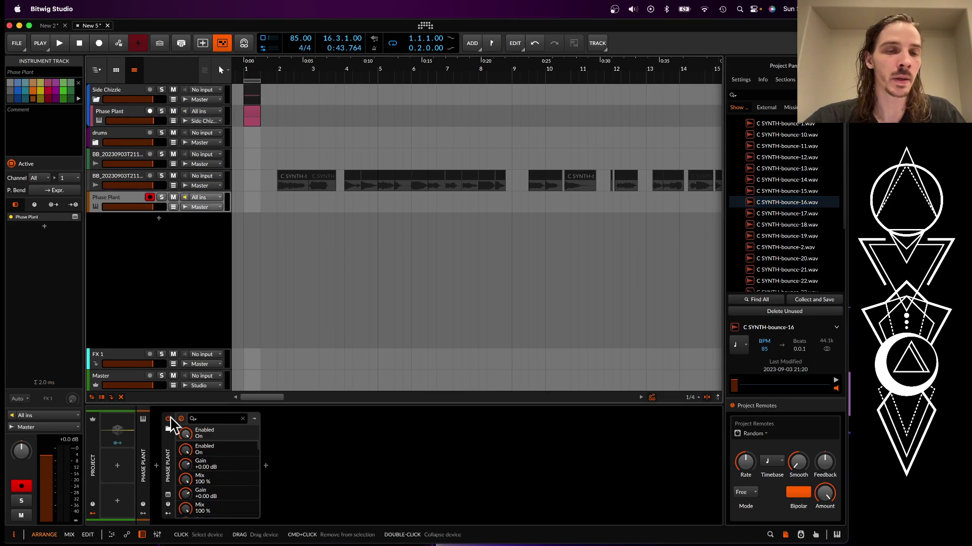
{"action": "double_click", "coordinate": [145, 276]}
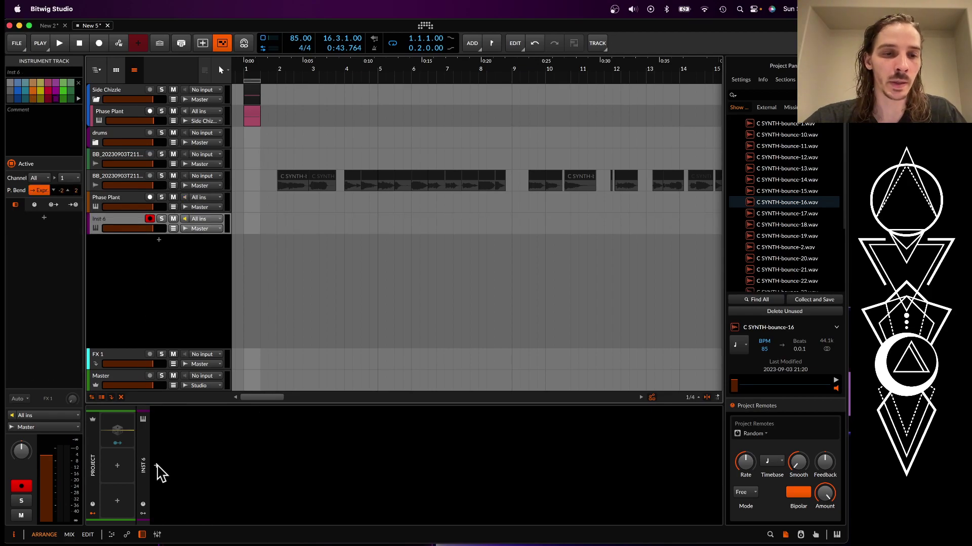
{"action": "left_click", "coordinate": [157, 466]}
{"action": "type", "text": "phase"}
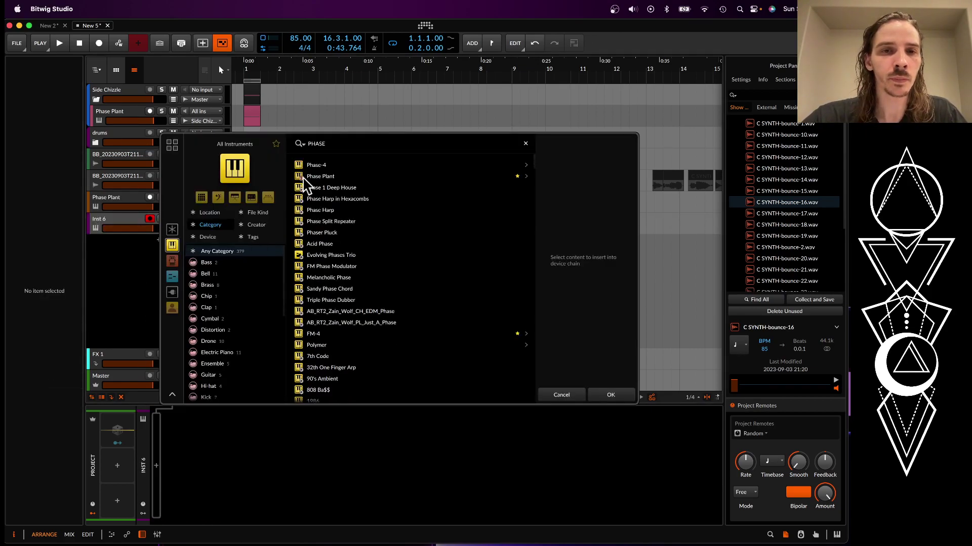
{"action": "left_click", "coordinate": [301, 177]}
{"action": "left_click", "coordinate": [603, 396]}
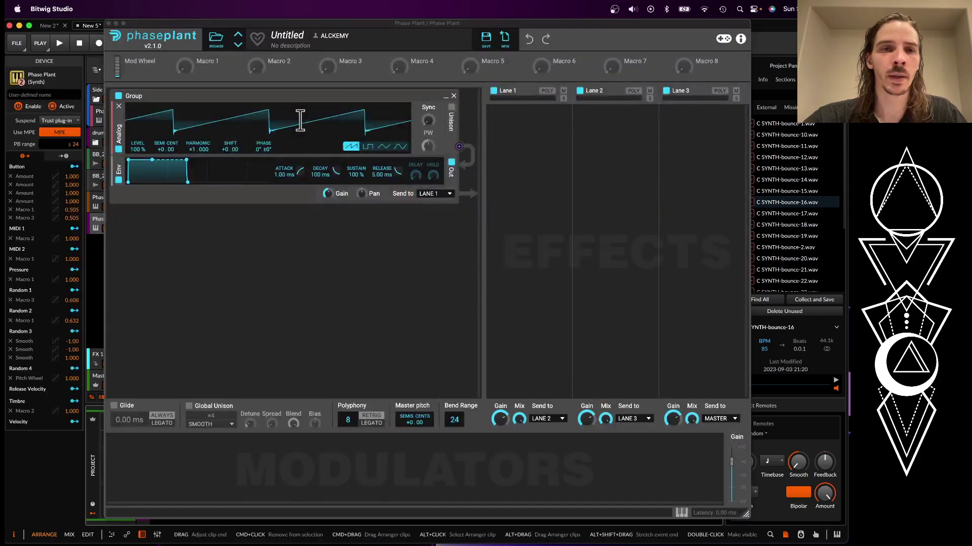
Find and load the BIG SNARE BLUEPRINT VANILLA preset, close the preset browser, and raise the Lane 3 Limiter's input gain
{"action": "left_click", "coordinate": [217, 41]}
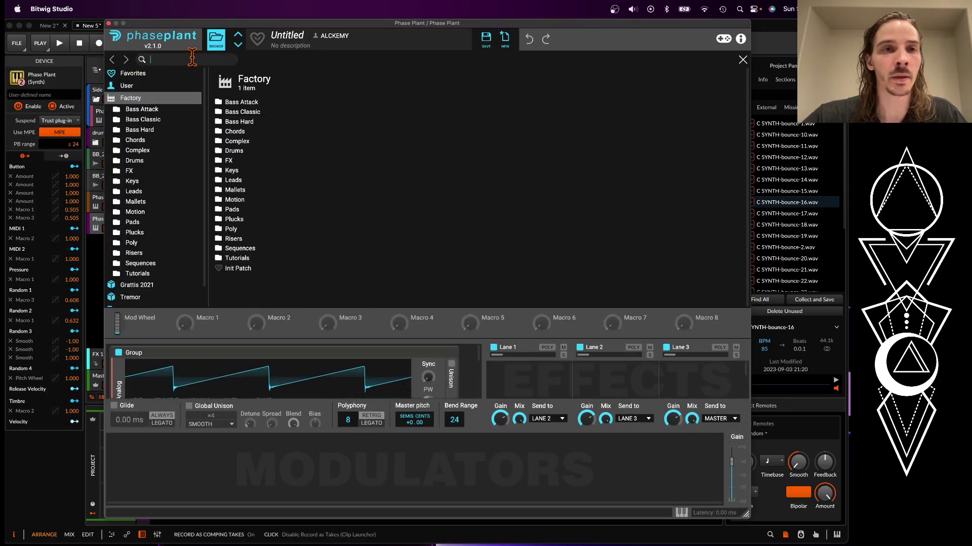
{"action": "type", "text": "SNARE"}
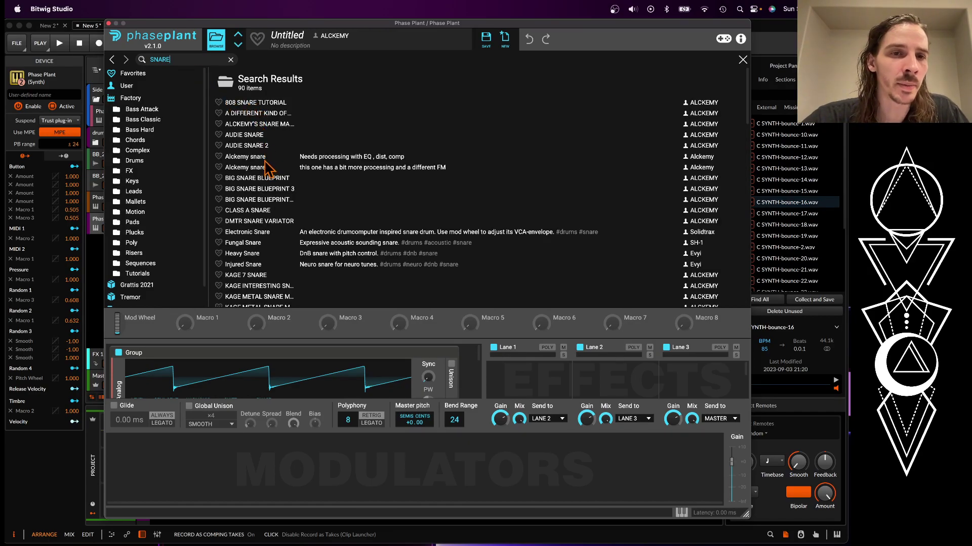
{"action": "left_click", "coordinate": [263, 199]}
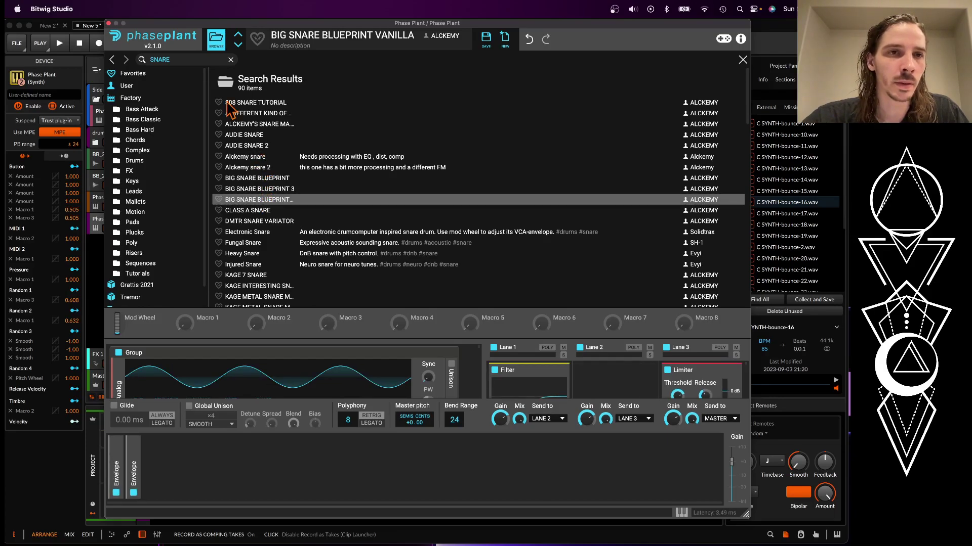
{"action": "left_click", "coordinate": [230, 60]}
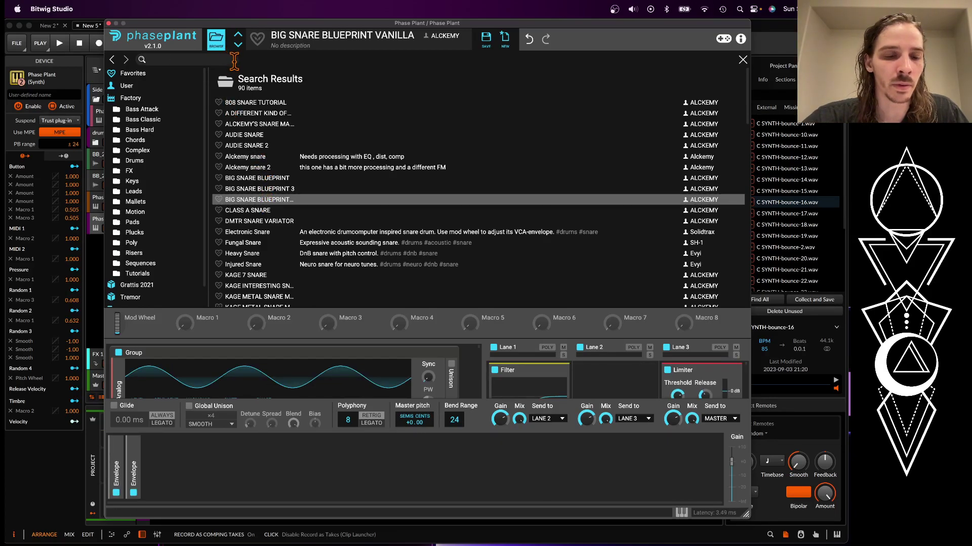
{"action": "left_click", "coordinate": [221, 45]}
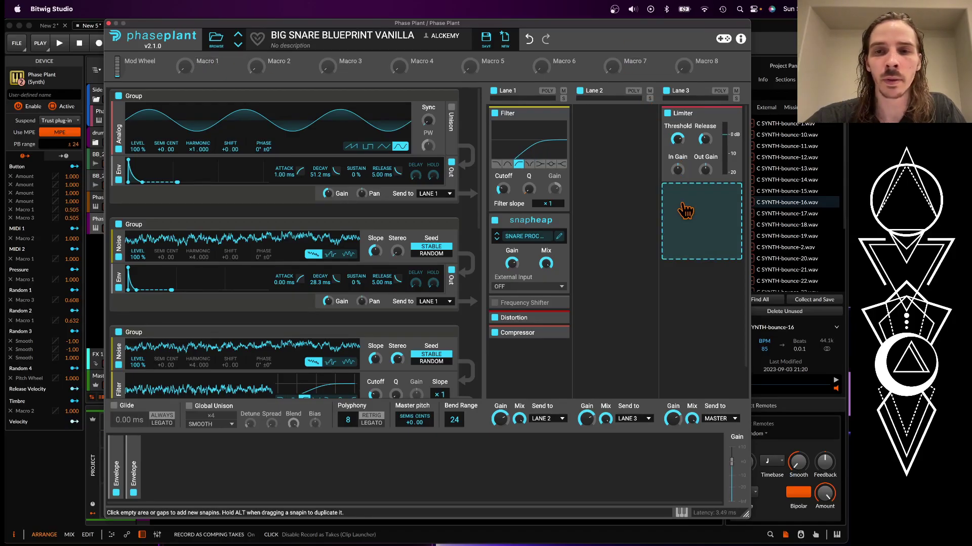
{"action": "left_click_drag", "start_coordinate": [677, 170], "coordinate": [677, 168]}
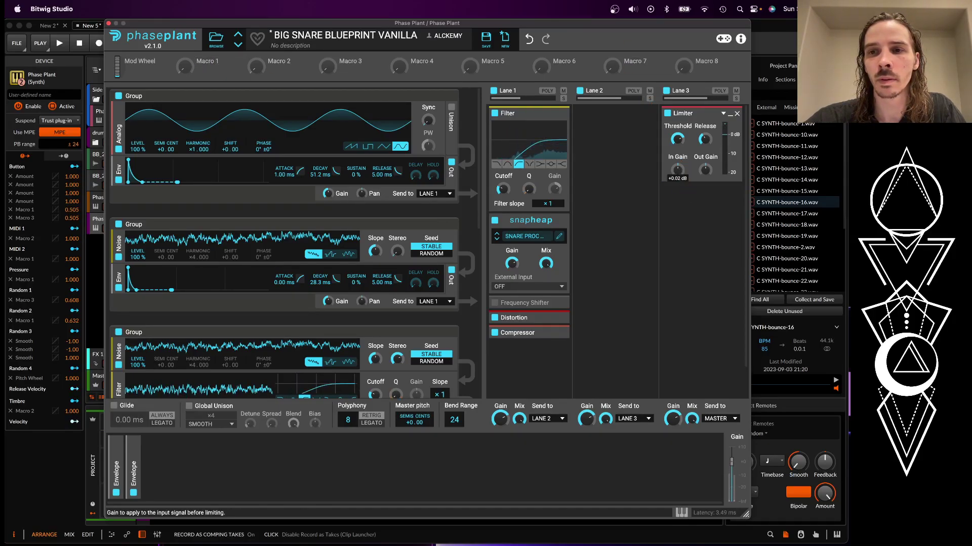
Add a Convolver below the Compressor in Lane 1 and load a C SYNTH sample from the user folder GRANULAR FOOD SEP 3
{"action": "left_click", "coordinate": [531, 344]}
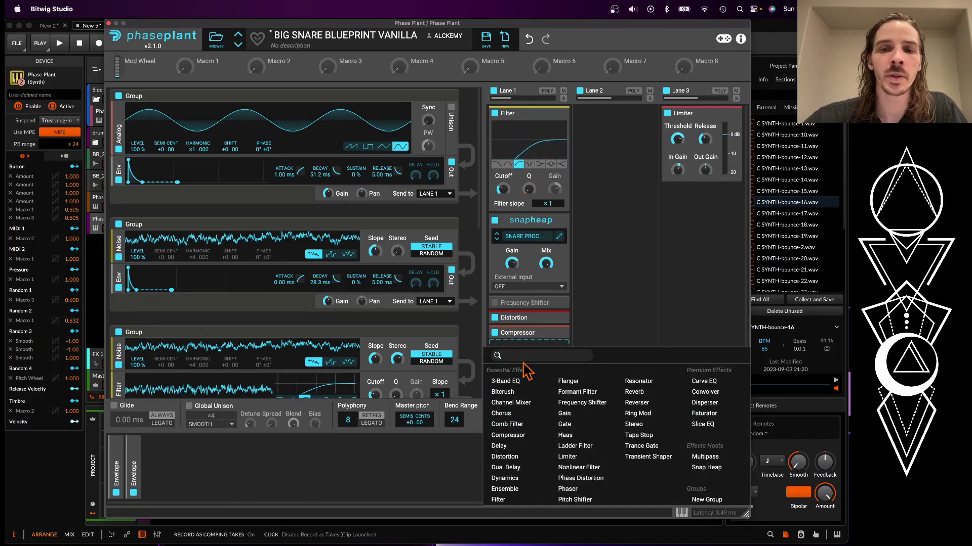
{"action": "left_click", "coordinate": [705, 391]}
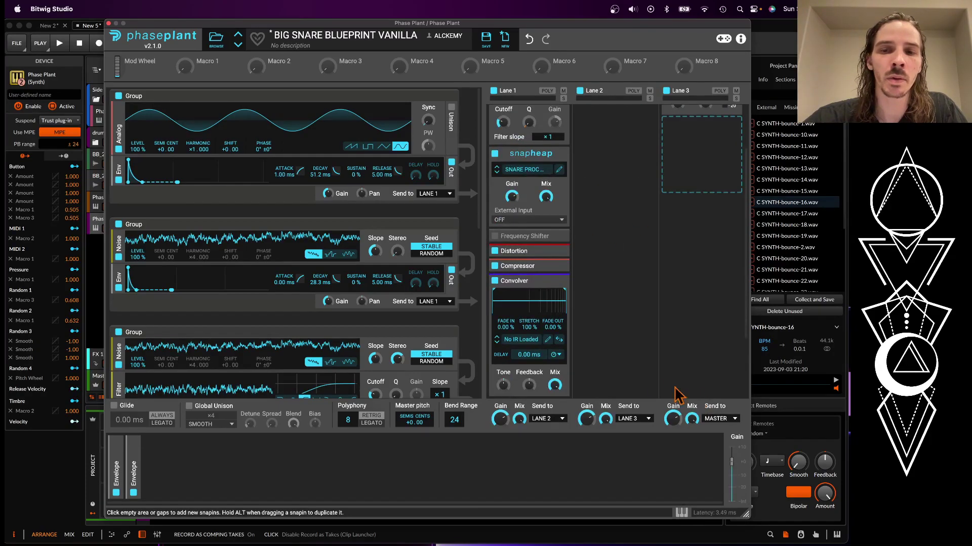
{"action": "left_click", "coordinate": [532, 341]}
{"action": "left_click", "coordinate": [564, 351]}
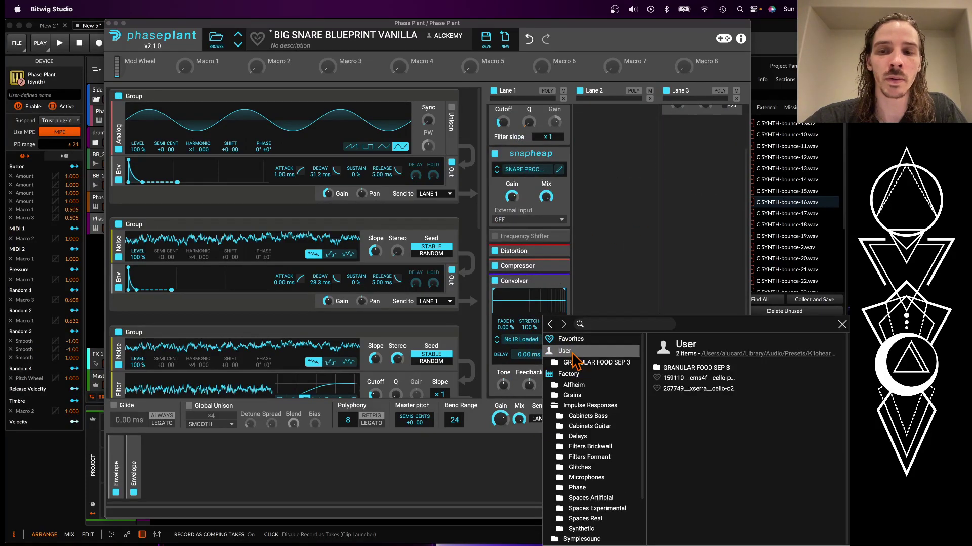
{"action": "left_click", "coordinate": [684, 366]}
{"action": "left_click", "coordinate": [674, 389]}
Try the Convolver with 100% fade-out, stretch up to 400%, and different trim ranges and mix levels, and remove it from Lane 1
{"action": "left_click", "coordinate": [528, 298]}
{"action": "left_click_drag", "start_coordinate": [548, 327], "coordinate": [548, 277]}
{"action": "left_click_drag", "start_coordinate": [493, 305], "coordinate": [520, 307]}
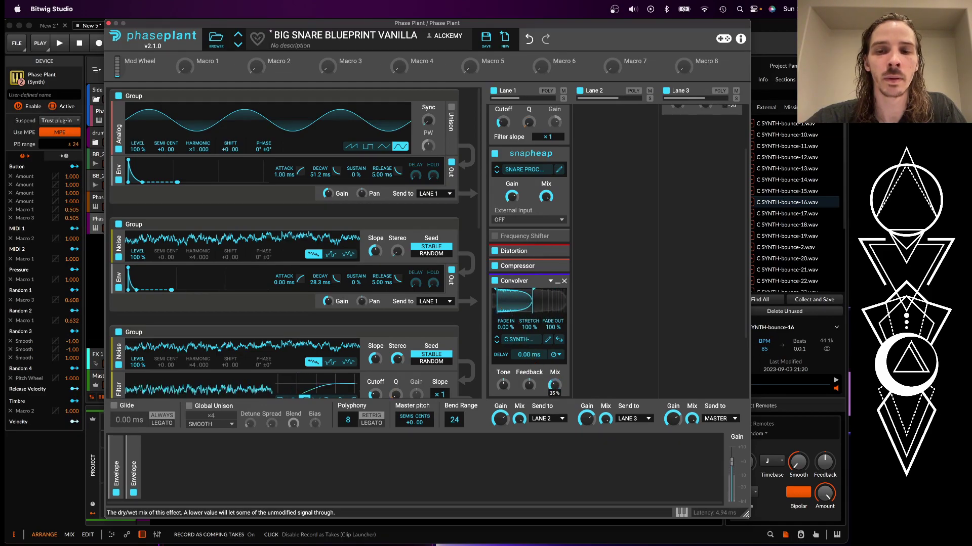
{"action": "mouse_move", "coordinate": [529, 327]}
{"action": "left_mouse_down"}
{"action": "mouse_move", "coordinate": [529, 349]}
{"action": "mouse_move", "coordinate": [528, 335]}
{"action": "left_mouse_up"}
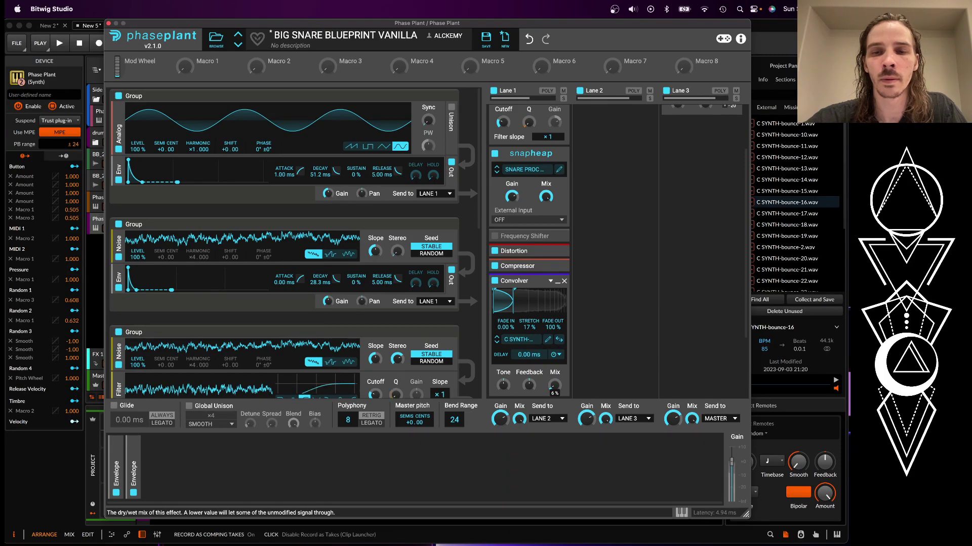
{"action": "left_click_drag", "start_coordinate": [529, 327], "coordinate": [528, 296]}
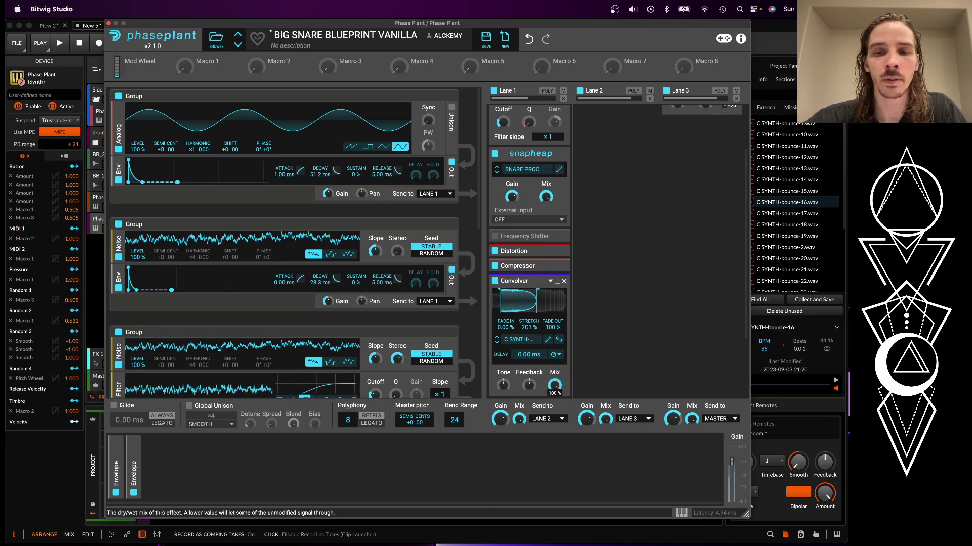
{"action": "left_click_drag", "start_coordinate": [529, 328], "coordinate": [529, 324]}
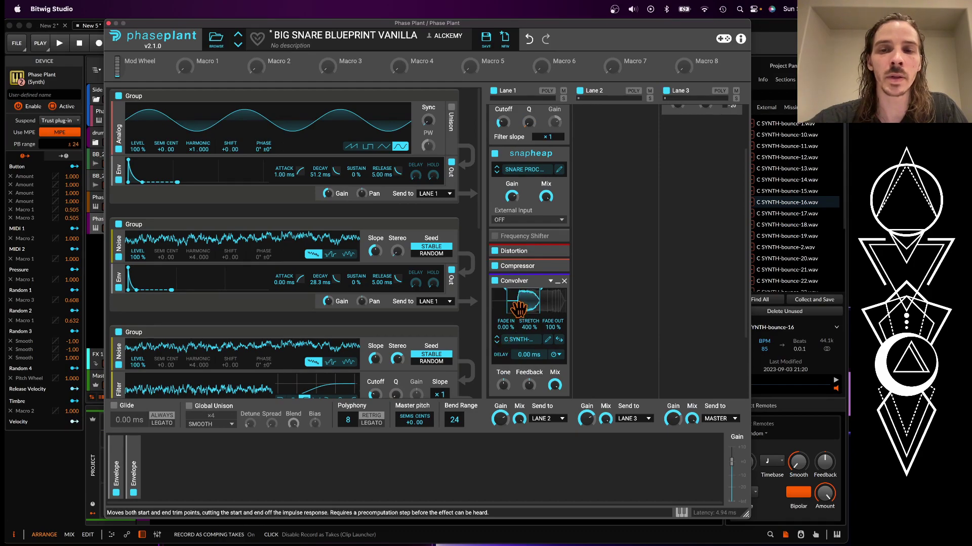
{"action": "left_click_drag", "start_coordinate": [534, 305], "coordinate": [539, 302]}
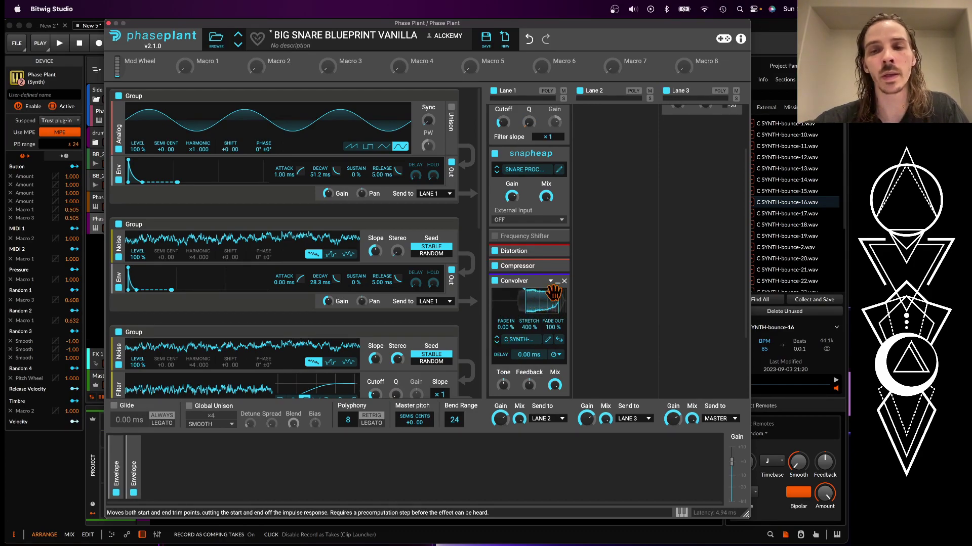
{"action": "left_click", "coordinate": [564, 281]}
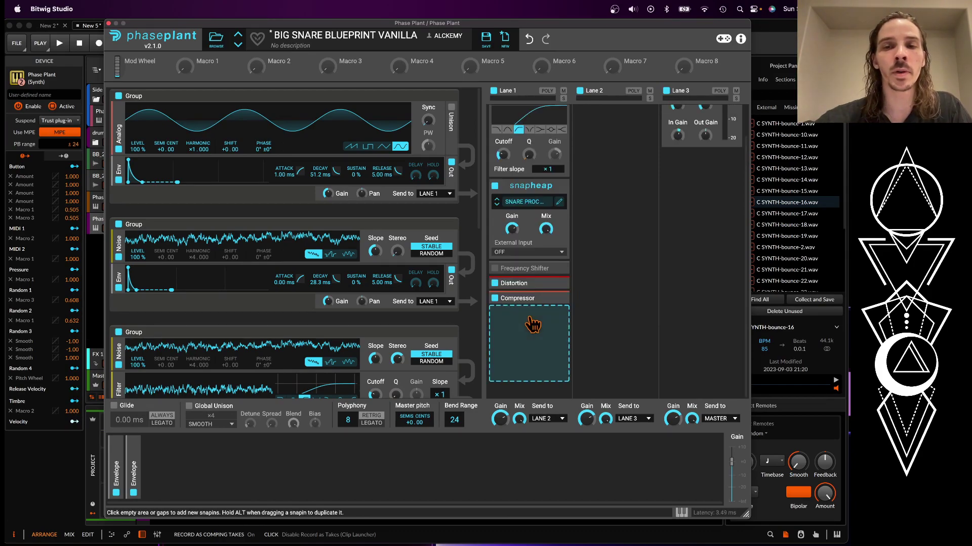
In the Lane 1 Snap Heap, add a Convolver below the Filter on Parallel Bus 1b and load a C SYNTH sample from GRANULAR FOOD SEP 3
{"action": "left_click", "coordinate": [559, 202]}
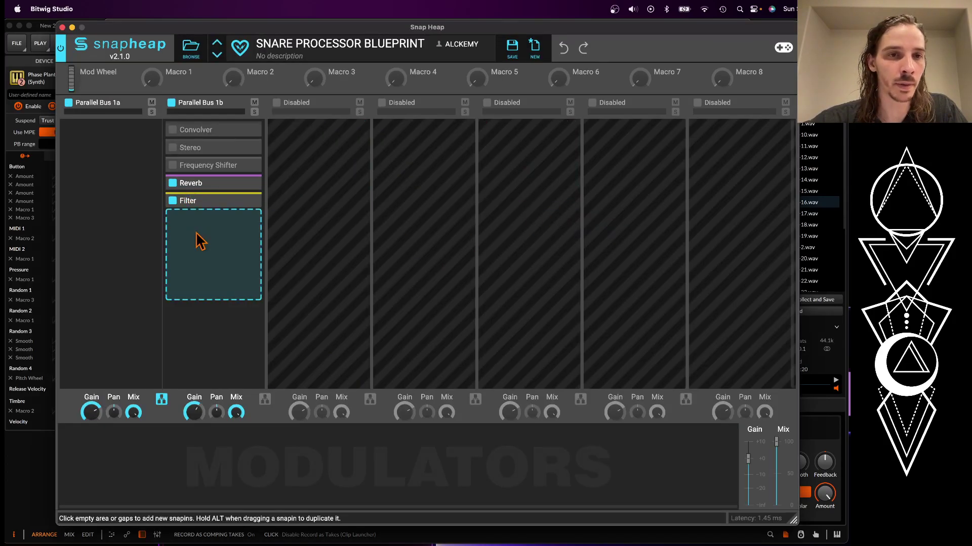
{"action": "left_click", "coordinate": [199, 238]}
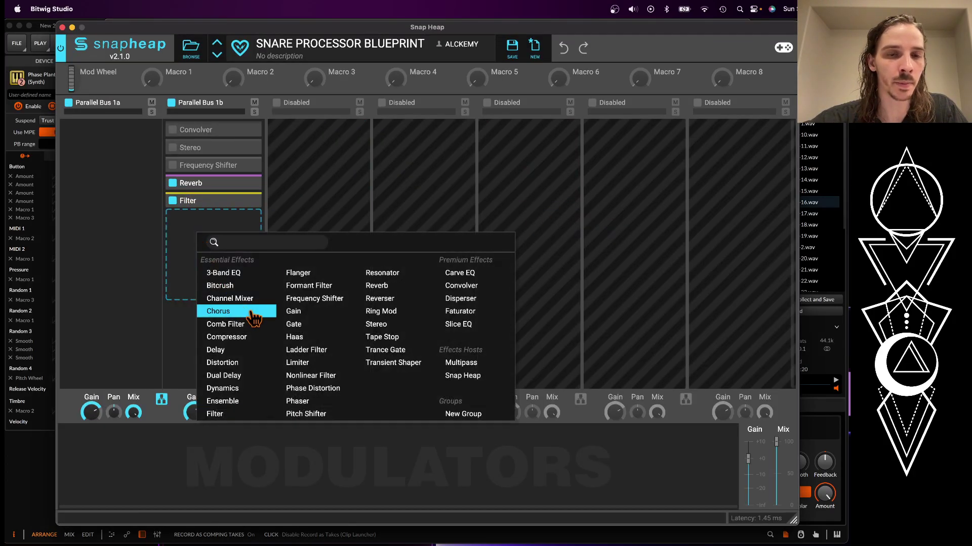
{"action": "left_click", "coordinate": [468, 289]}
{"action": "left_click", "coordinate": [215, 288]}
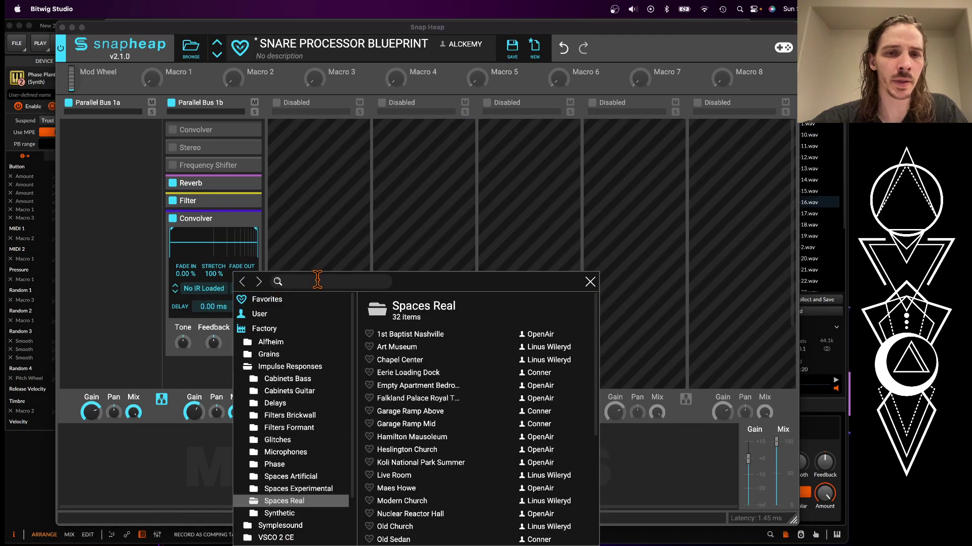
{"action": "left_click", "coordinate": [259, 314]}
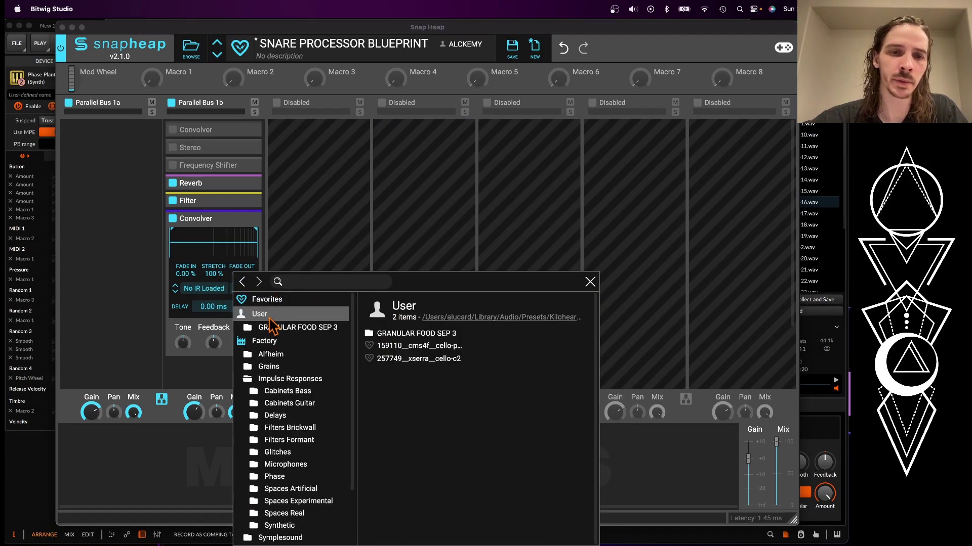
{"action": "double_click", "coordinate": [411, 335]}
{"action": "double_click", "coordinate": [416, 348]}
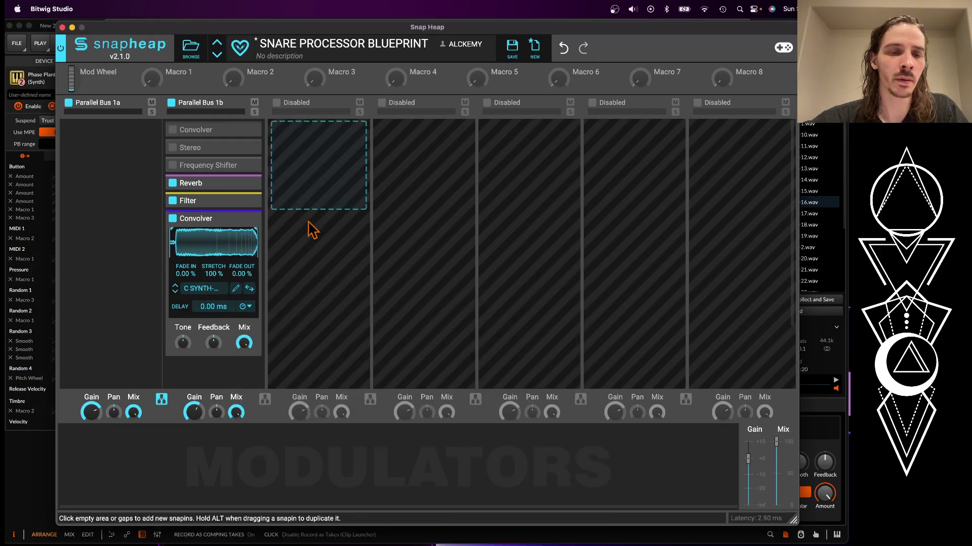
Solo Parallel Bus 1b, trim the Convolver's impulse to a short section, and set fade-out to 100% and stretch to 19%
{"action": "mouse_move", "coordinate": [240, 274]}
{"action": "left_mouse_down"}
{"action": "mouse_move", "coordinate": [239, 222]}
{"action": "mouse_move", "coordinate": [221, 239]}
{"action": "mouse_move", "coordinate": [191, 241]}
{"action": "mouse_move", "coordinate": [205, 243]}
{"action": "left_mouse_up"}
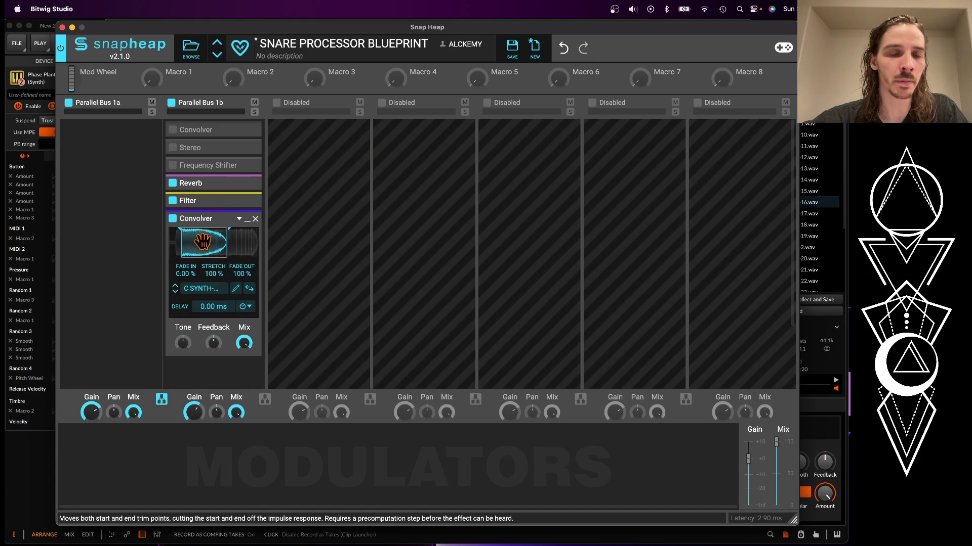
{"action": "scroll", "coordinate": [202, 241], "scroll_direction": "down", "scroll_amount": 1}
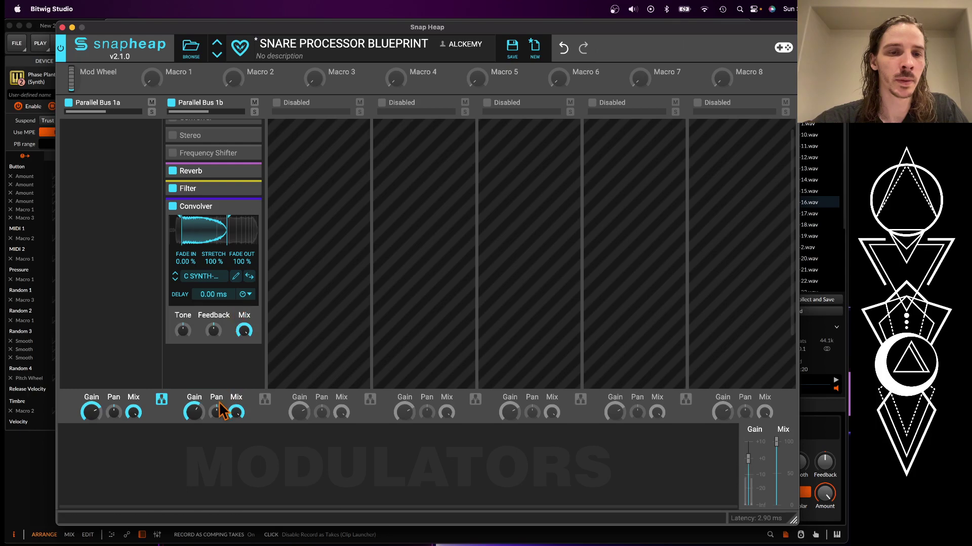
{"action": "left_click", "coordinate": [254, 112]}
{"action": "left_click_drag", "start_coordinate": [228, 232], "coordinate": [200, 232]}
{"action": "left_click_drag", "start_coordinate": [226, 263], "coordinate": [216, 275]}
Add a Ring Mod below the Convolver on Parallel Bus 1b, raise its frequency, and minimize it
{"action": "left_click", "coordinate": [207, 372]}
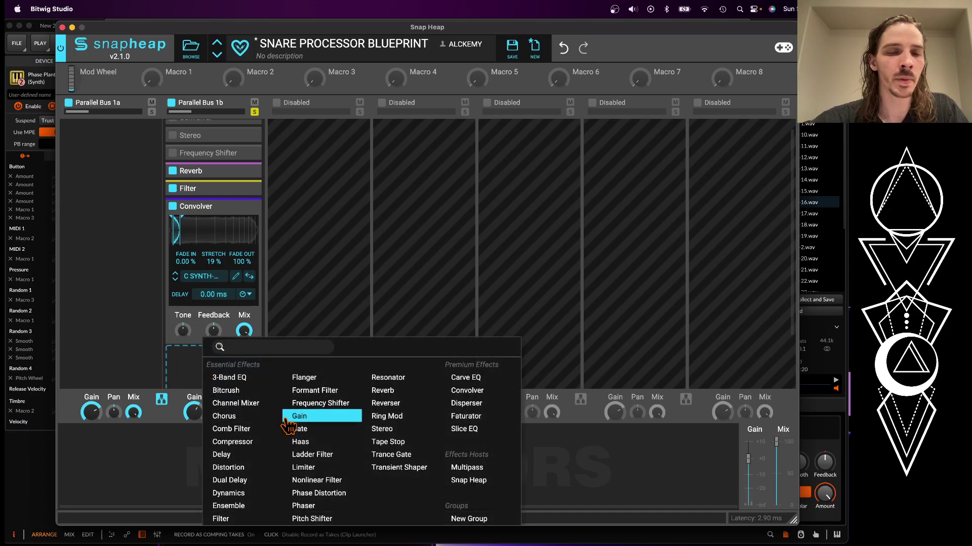
{"action": "left_click", "coordinate": [409, 426]}
{"action": "left_click_drag", "start_coordinate": [182, 346], "coordinate": [182, 319]}
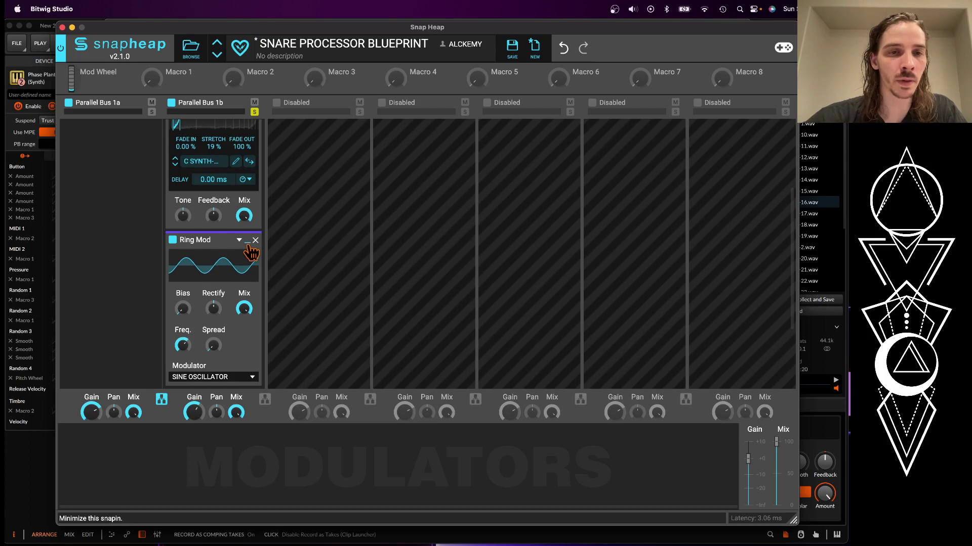
{"action": "left_click", "coordinate": [248, 243]}
Add a Frequency Shifter set to −1.29 kHz below the Ring Mod on Parallel Bus 1b, and unsolo the bus
{"action": "left_click", "coordinate": [226, 308]}
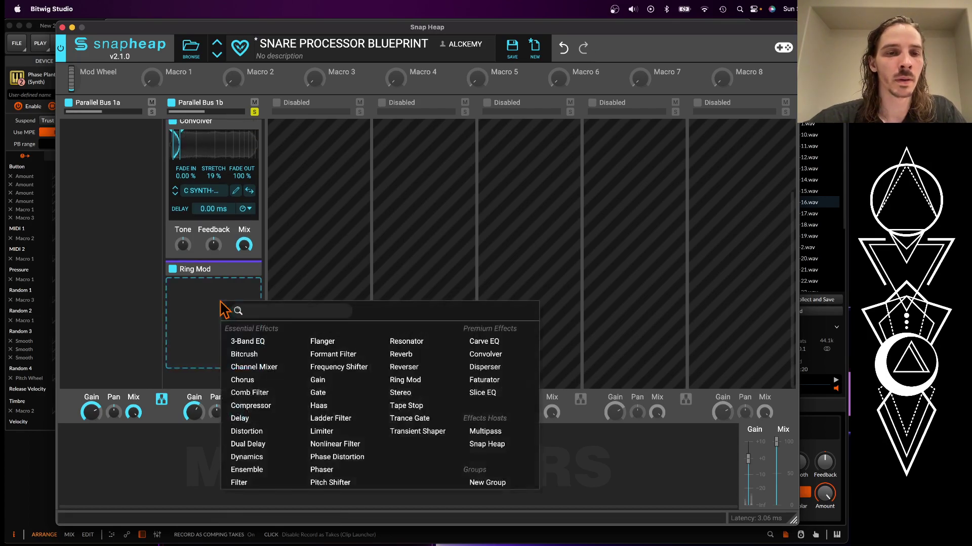
{"action": "left_click", "coordinate": [319, 366]}
{"action": "left_click_drag", "start_coordinate": [204, 318], "coordinate": [204, 357]}
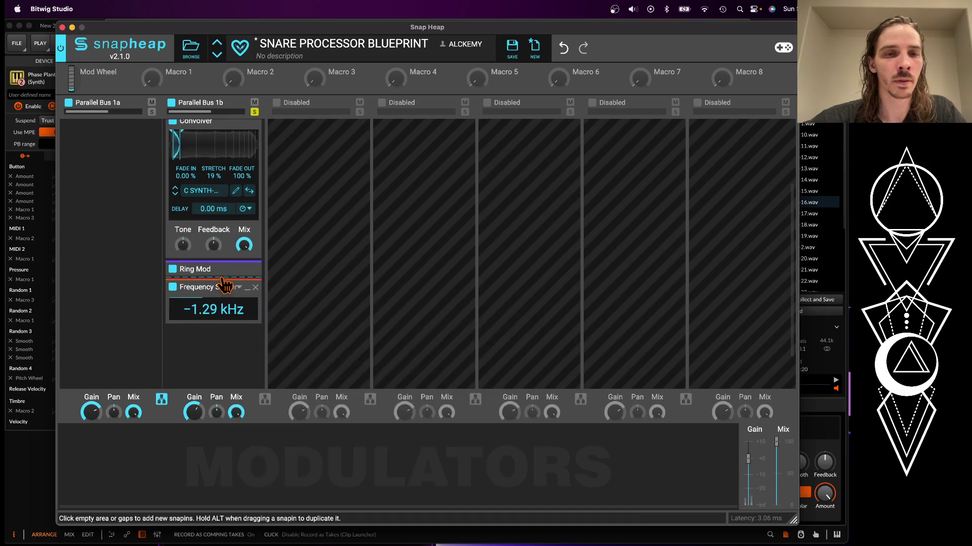
{"action": "scroll", "coordinate": [242, 218], "scroll_direction": "up", "scroll_amount": 4}
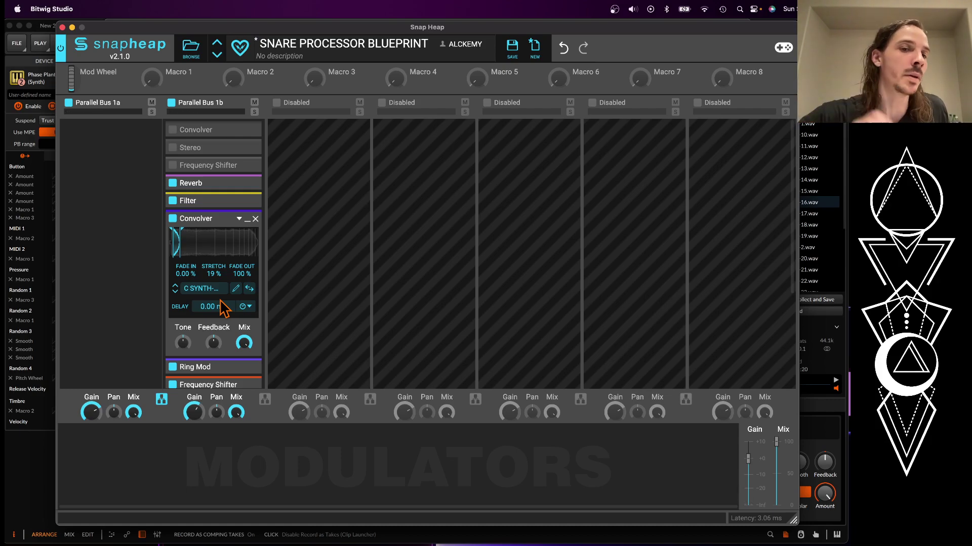
Close the Snap Heap and snare Phase Plant windows, and open the Phase Plant on the track inside the Side Chizzle group
{"action": "left_click", "coordinate": [62, 28]}
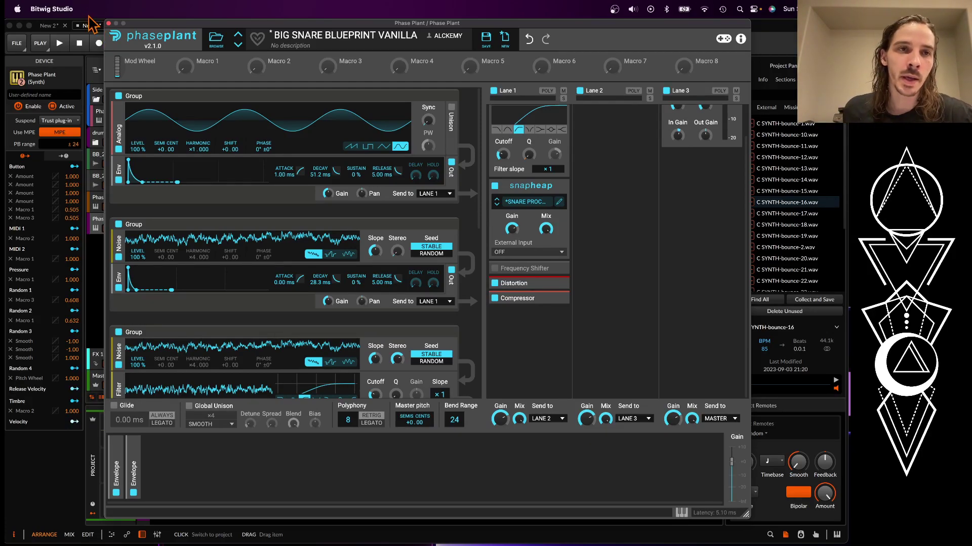
{"action": "left_click", "coordinate": [108, 23]}
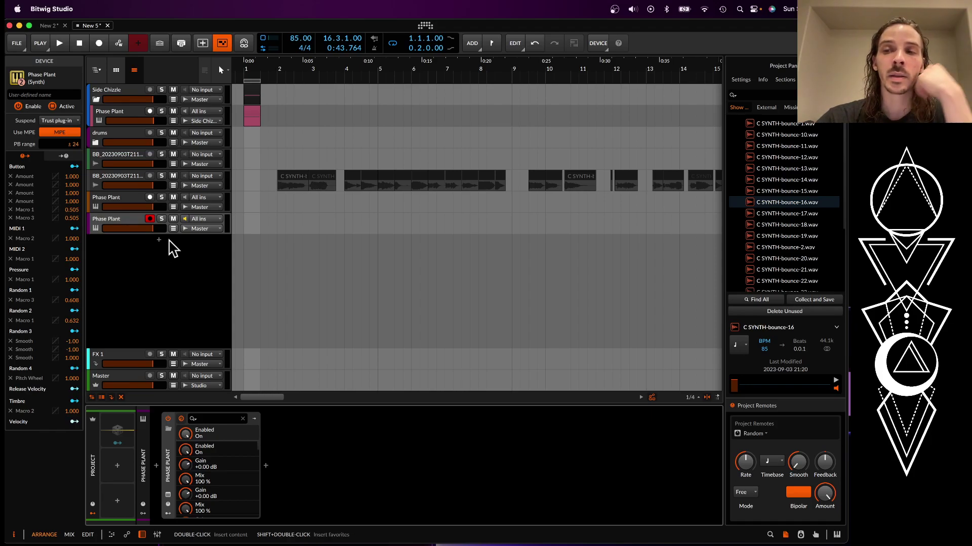
{"action": "left_click", "coordinate": [128, 184]}
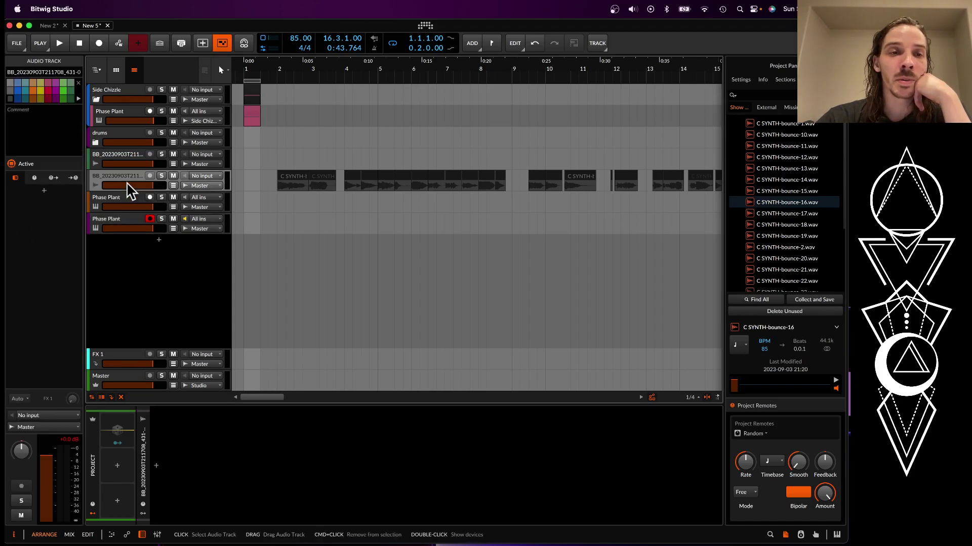
{"action": "left_click", "coordinate": [126, 117]}
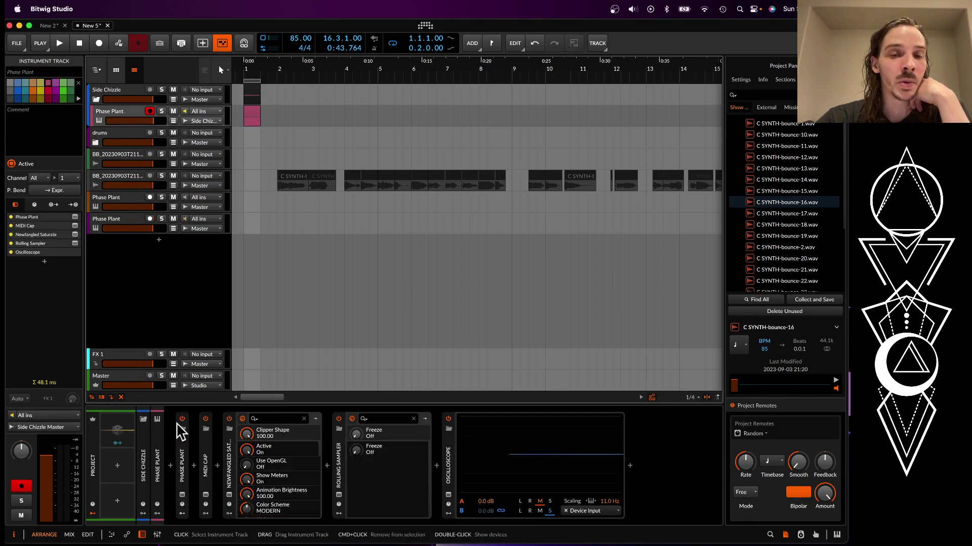
{"action": "left_click", "coordinate": [182, 495]}
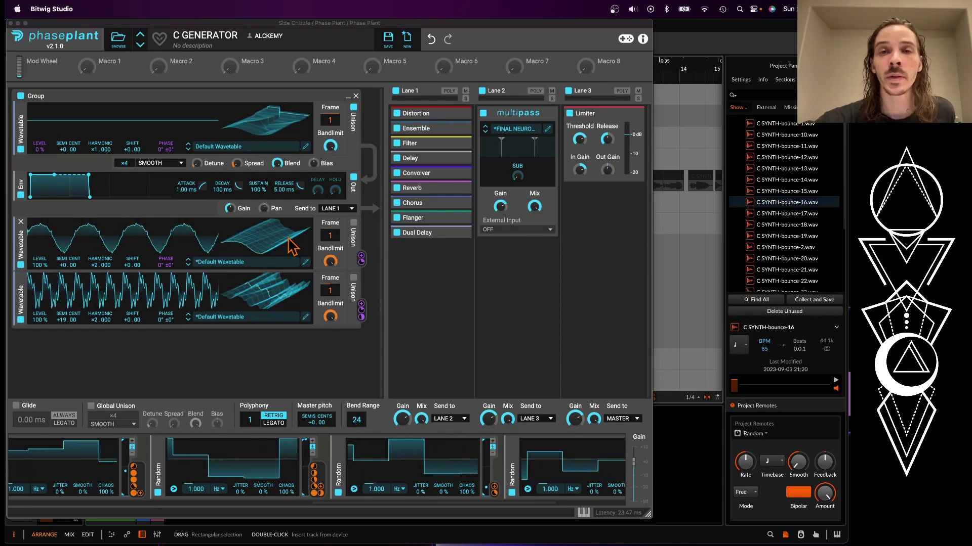
{"action": "mouse_move", "coordinate": [835, 257]}
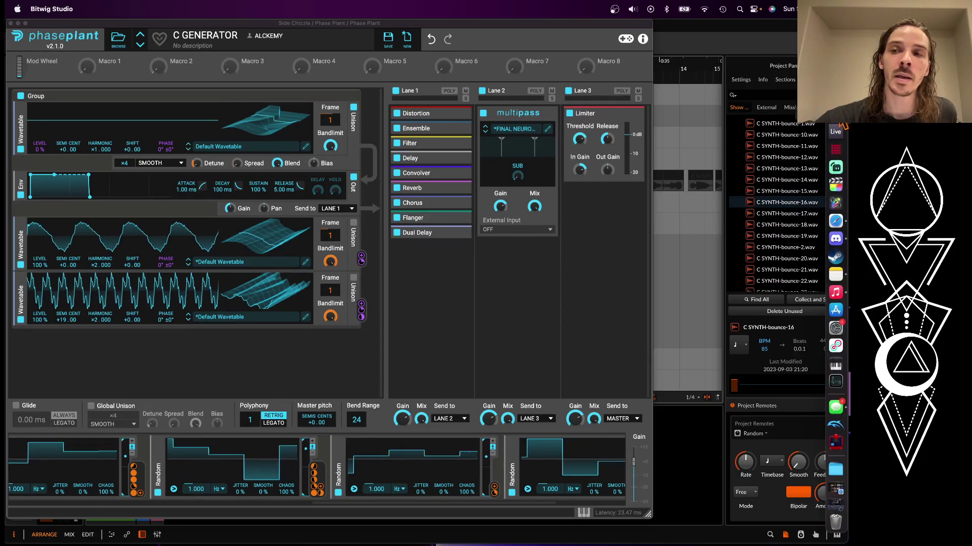
{"action": "left_click", "coordinate": [836, 505]}
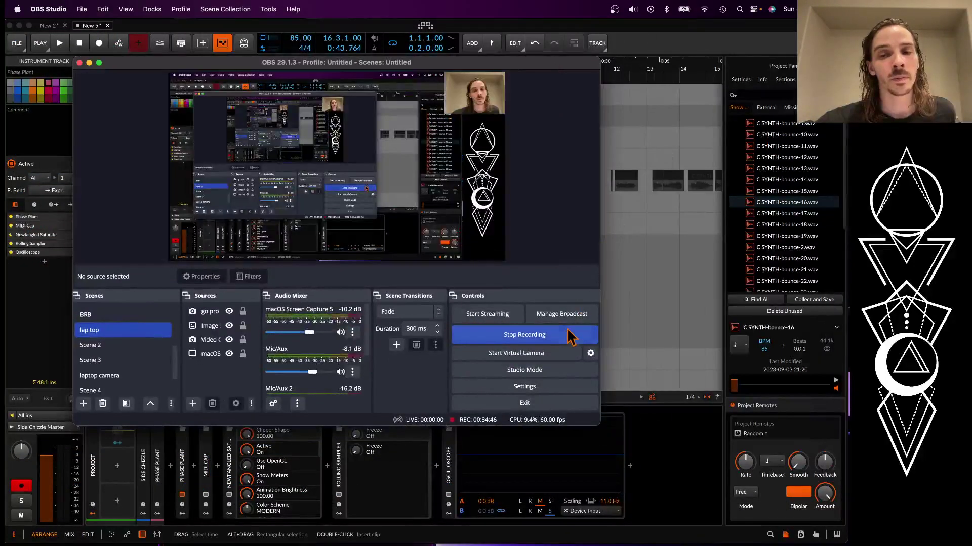